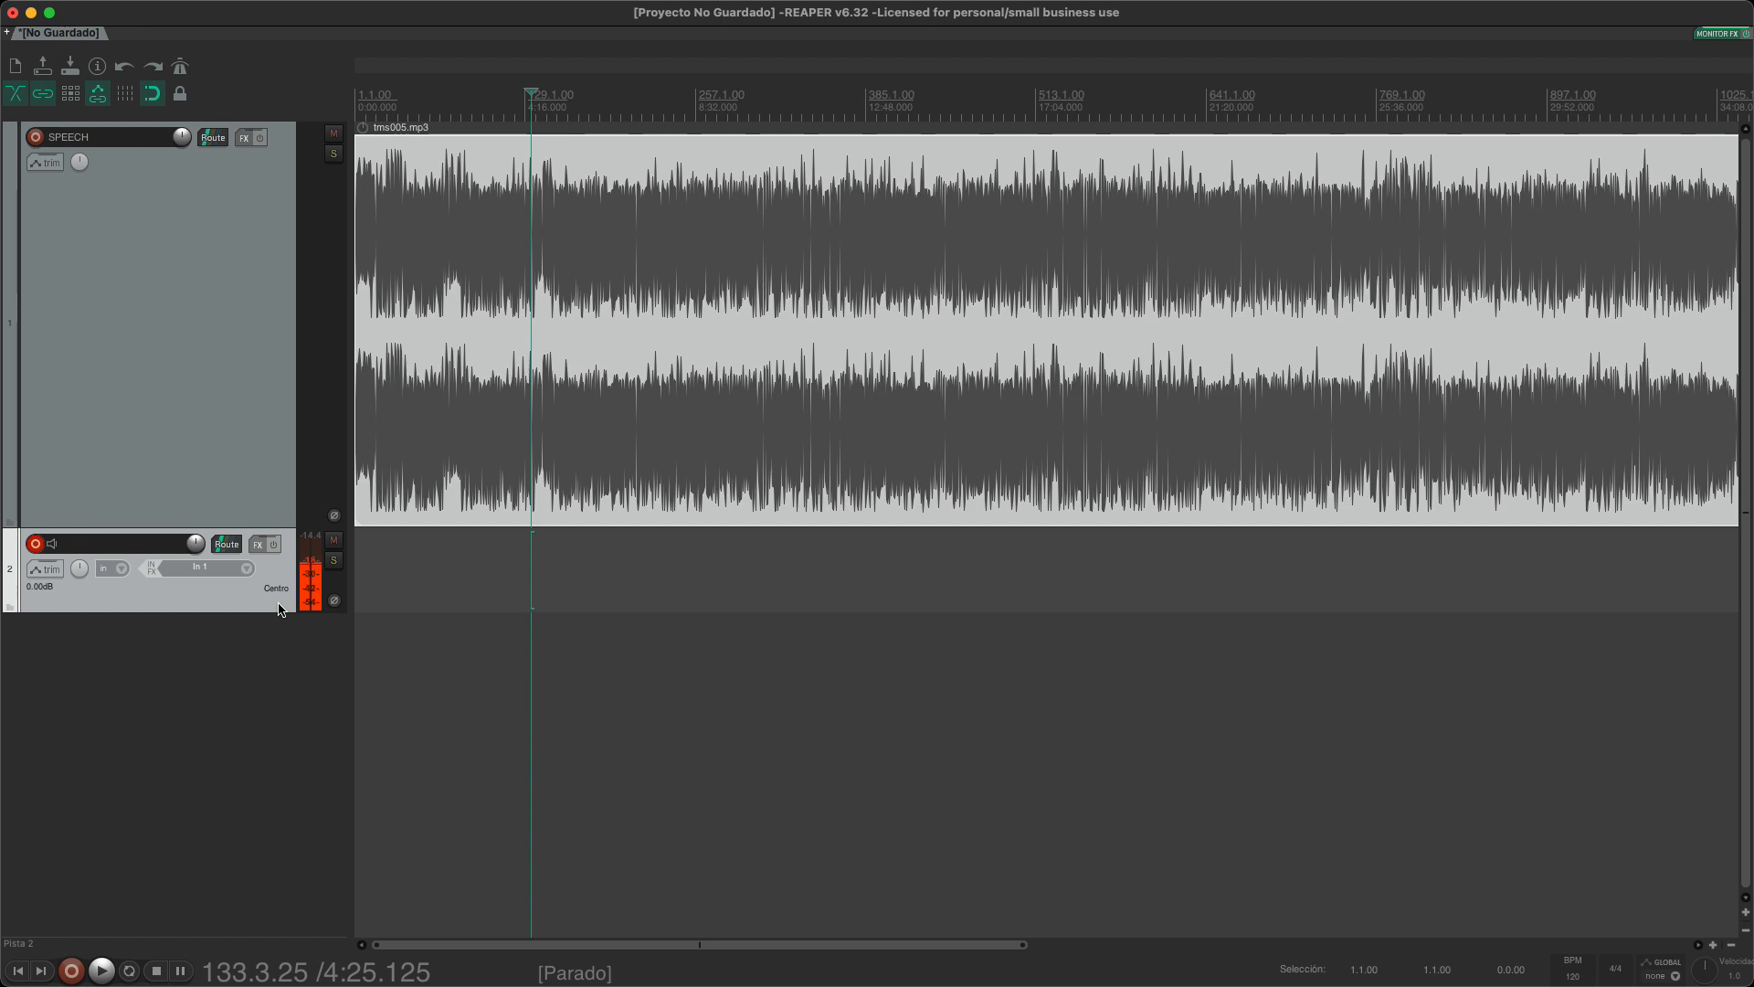
# Step: Add a new track at the end of the track list and name tracks 2 and 3 MIC 1 and MIC 2
pyautogui.doubleClick(227, 646)
pyautogui.click(97, 559)
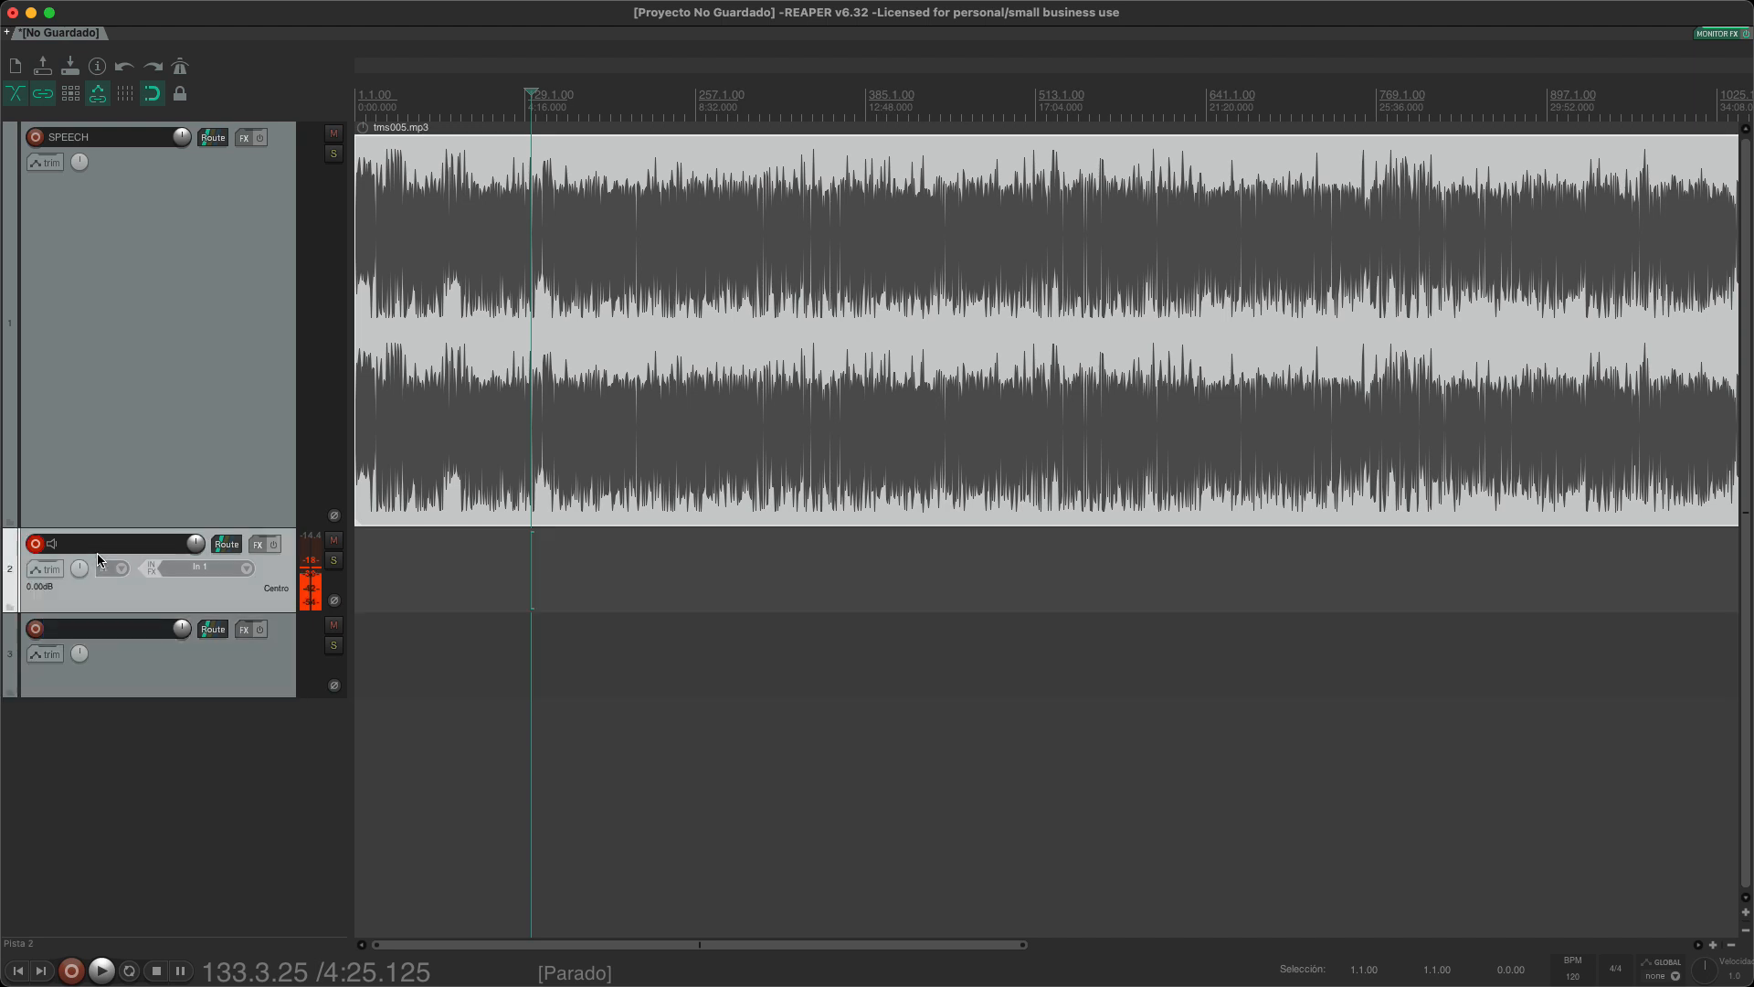
pyautogui.doubleClick(98, 545)
pyautogui.write('MIC')
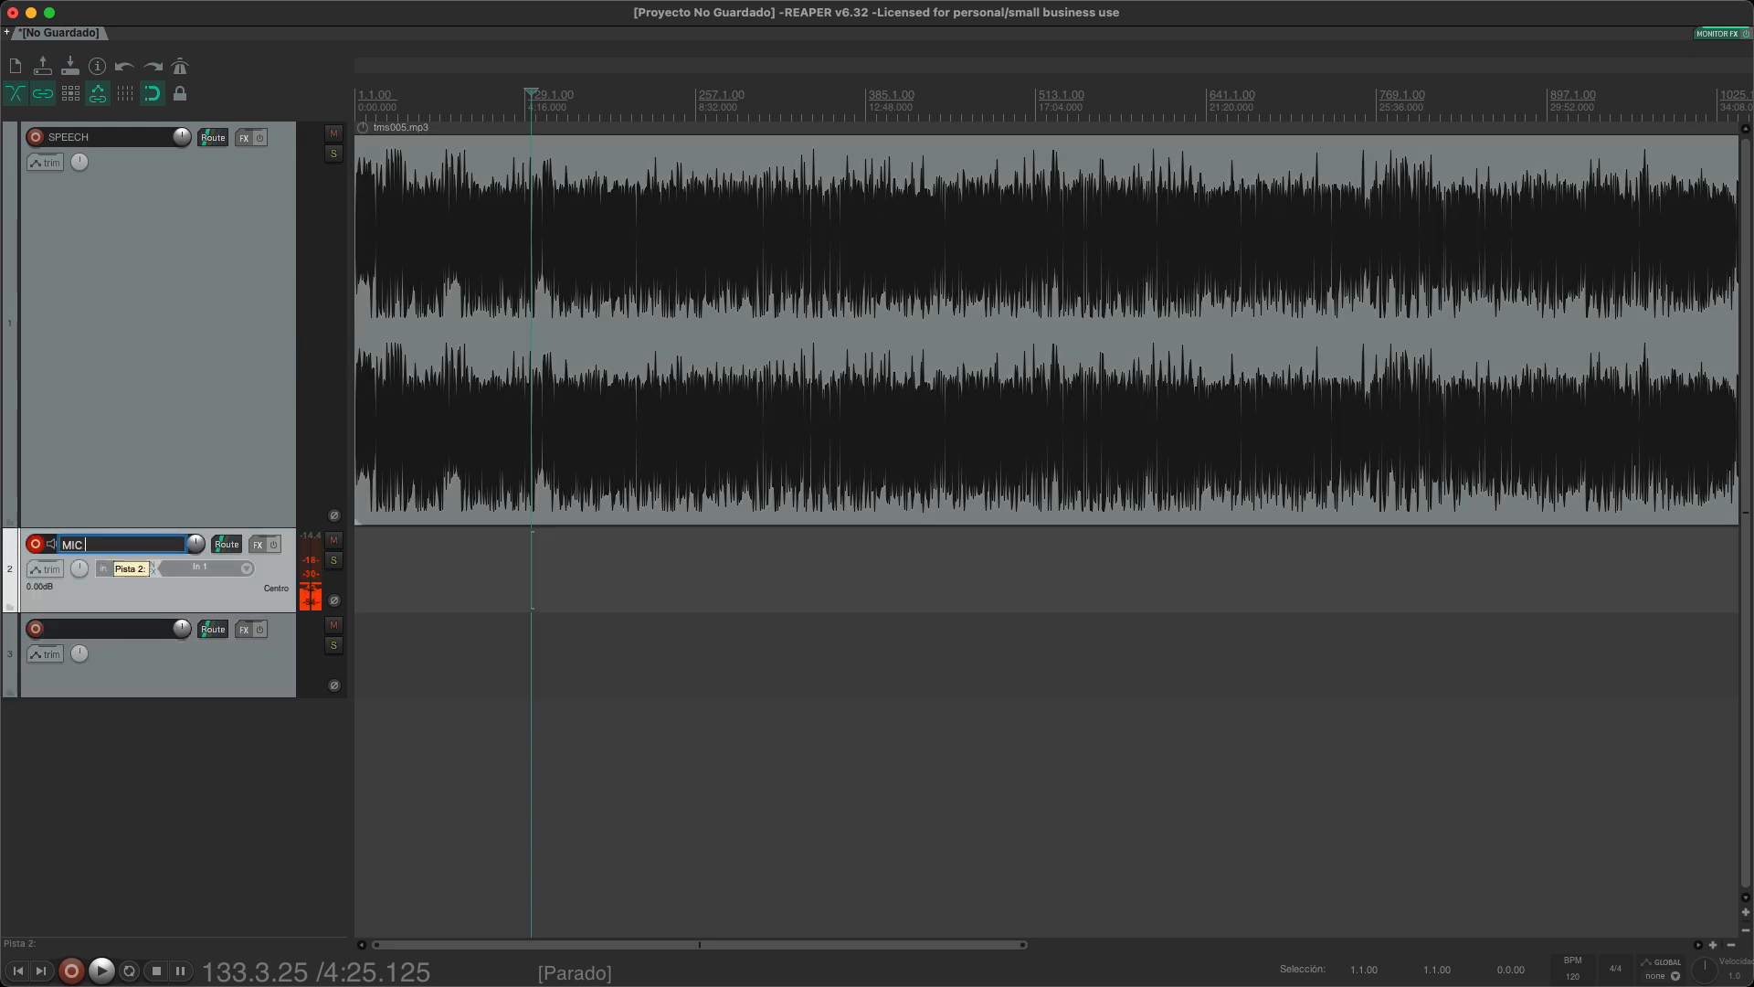
pyautogui.write(' 1')
pyautogui.press('Tab')
pyautogui.write('M')
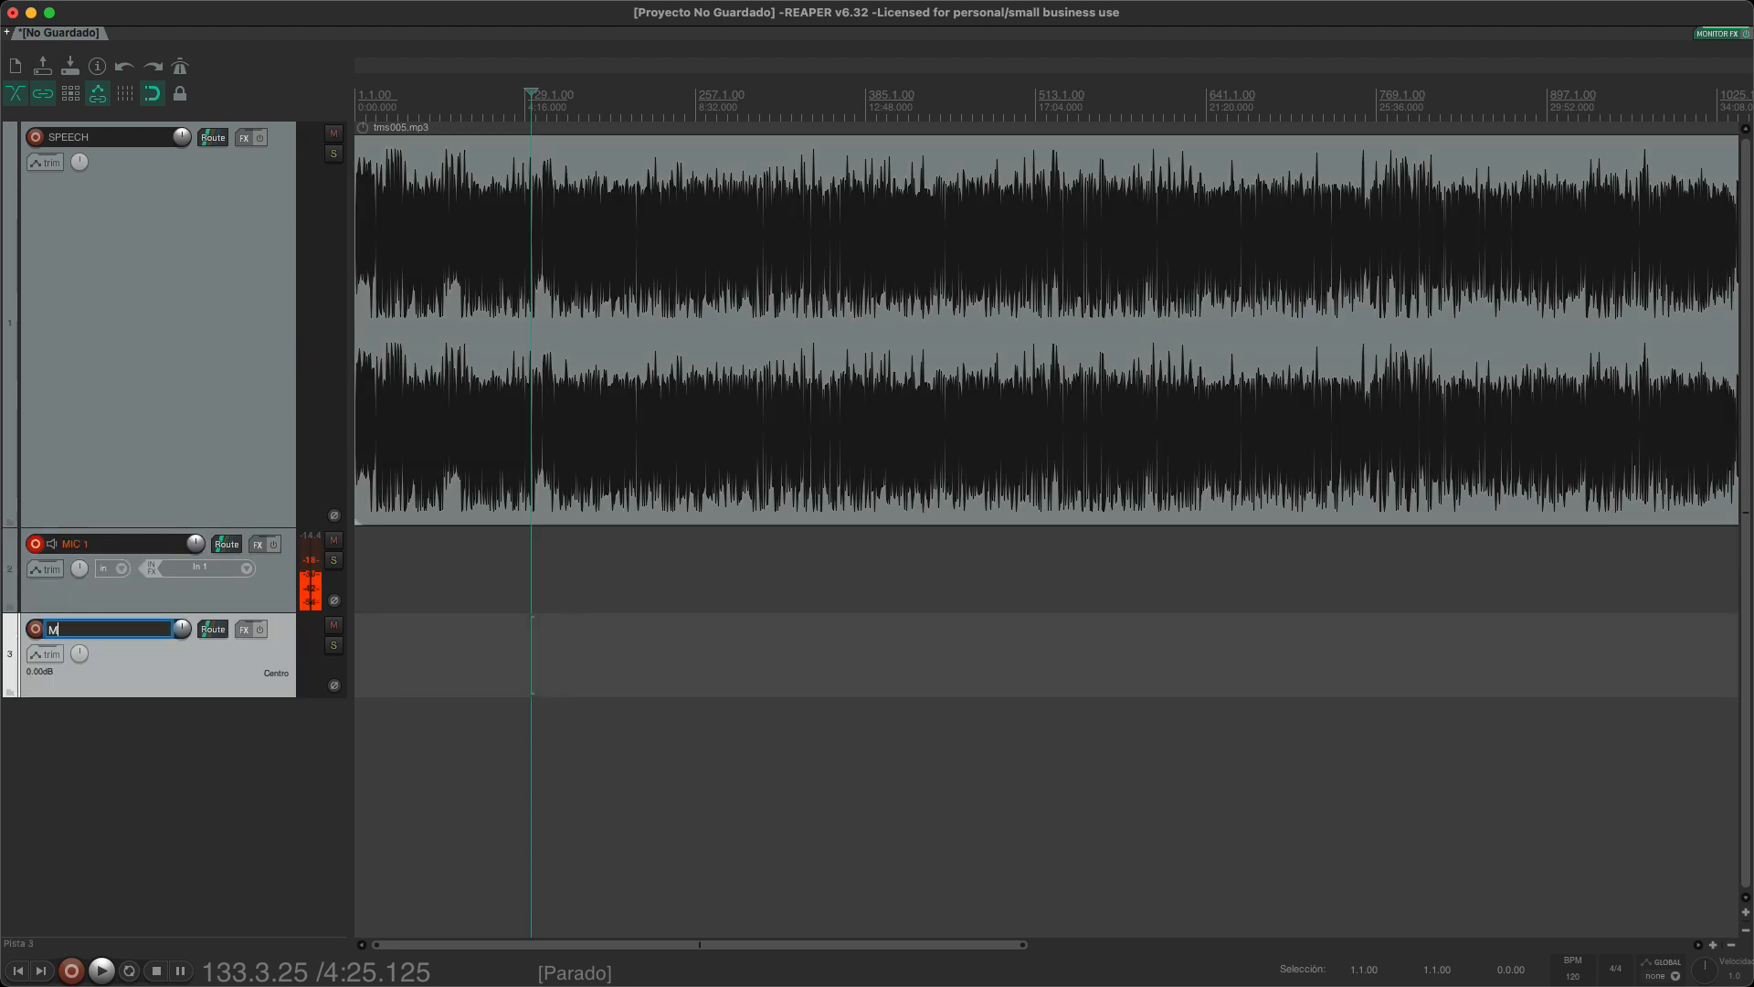
pyautogui.write('IC 2')
pyautogui.press('Return')
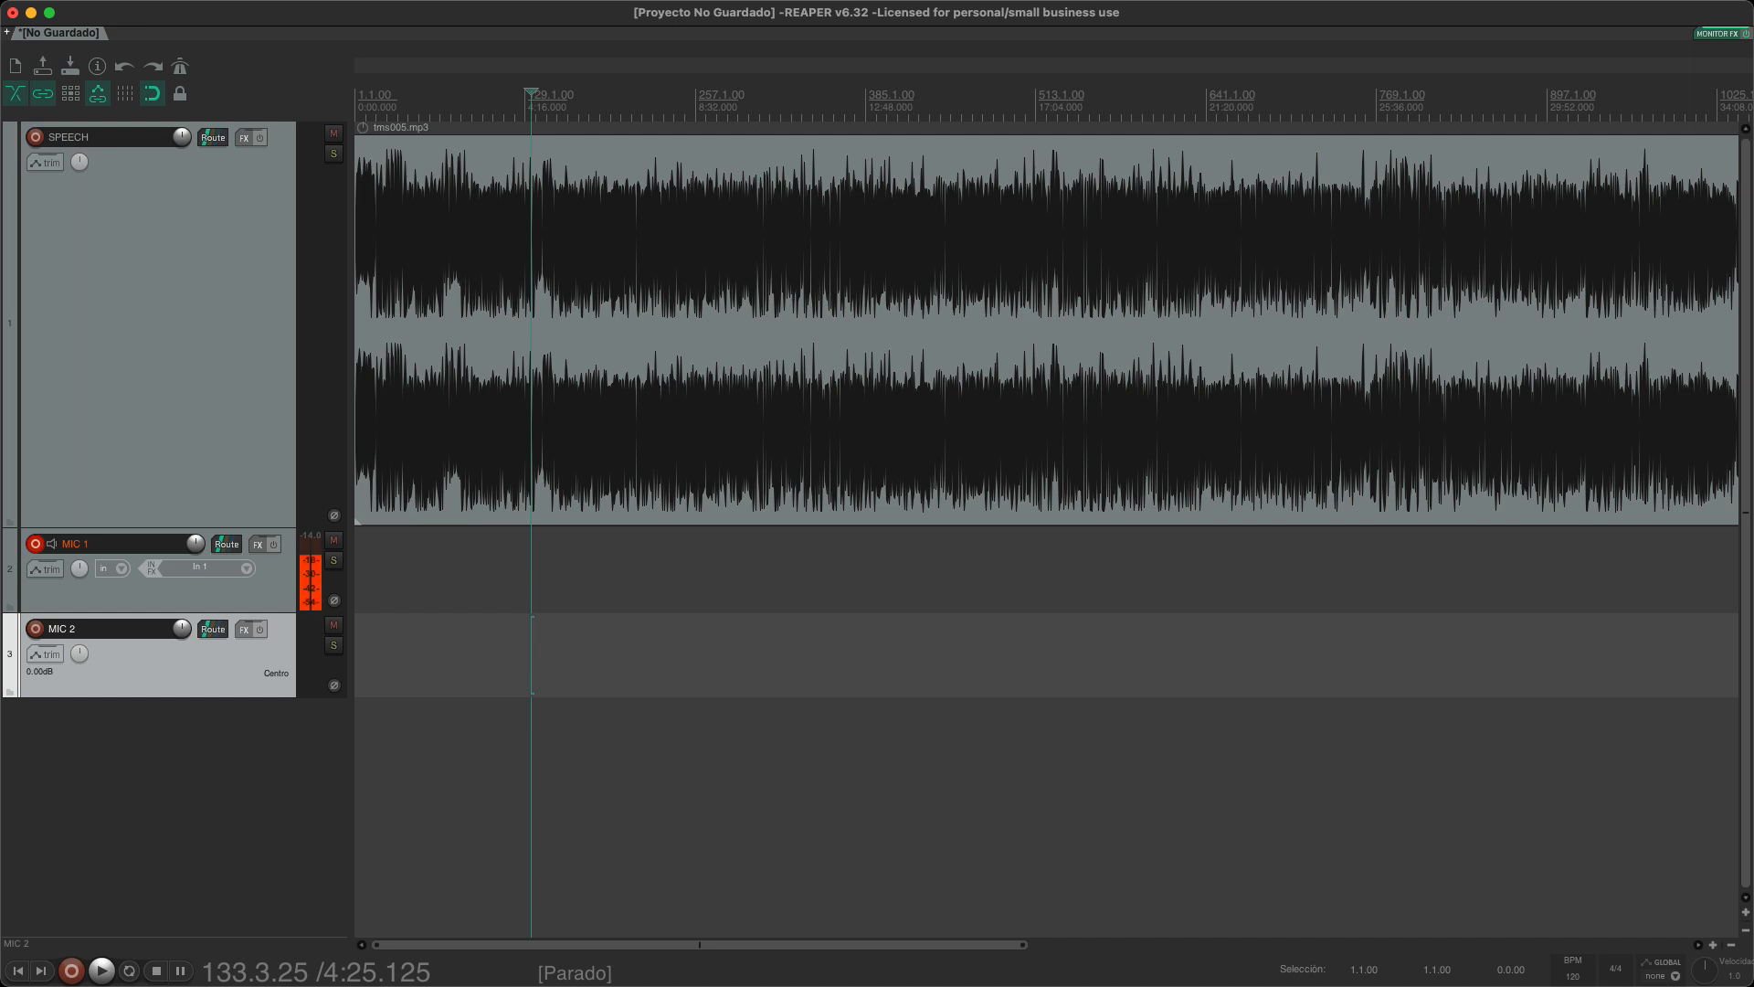
# Step: Add another track below MIC 2 and name it MUSIC
pyautogui.doubleClick(66, 740)
pyautogui.doubleClick(72, 714)
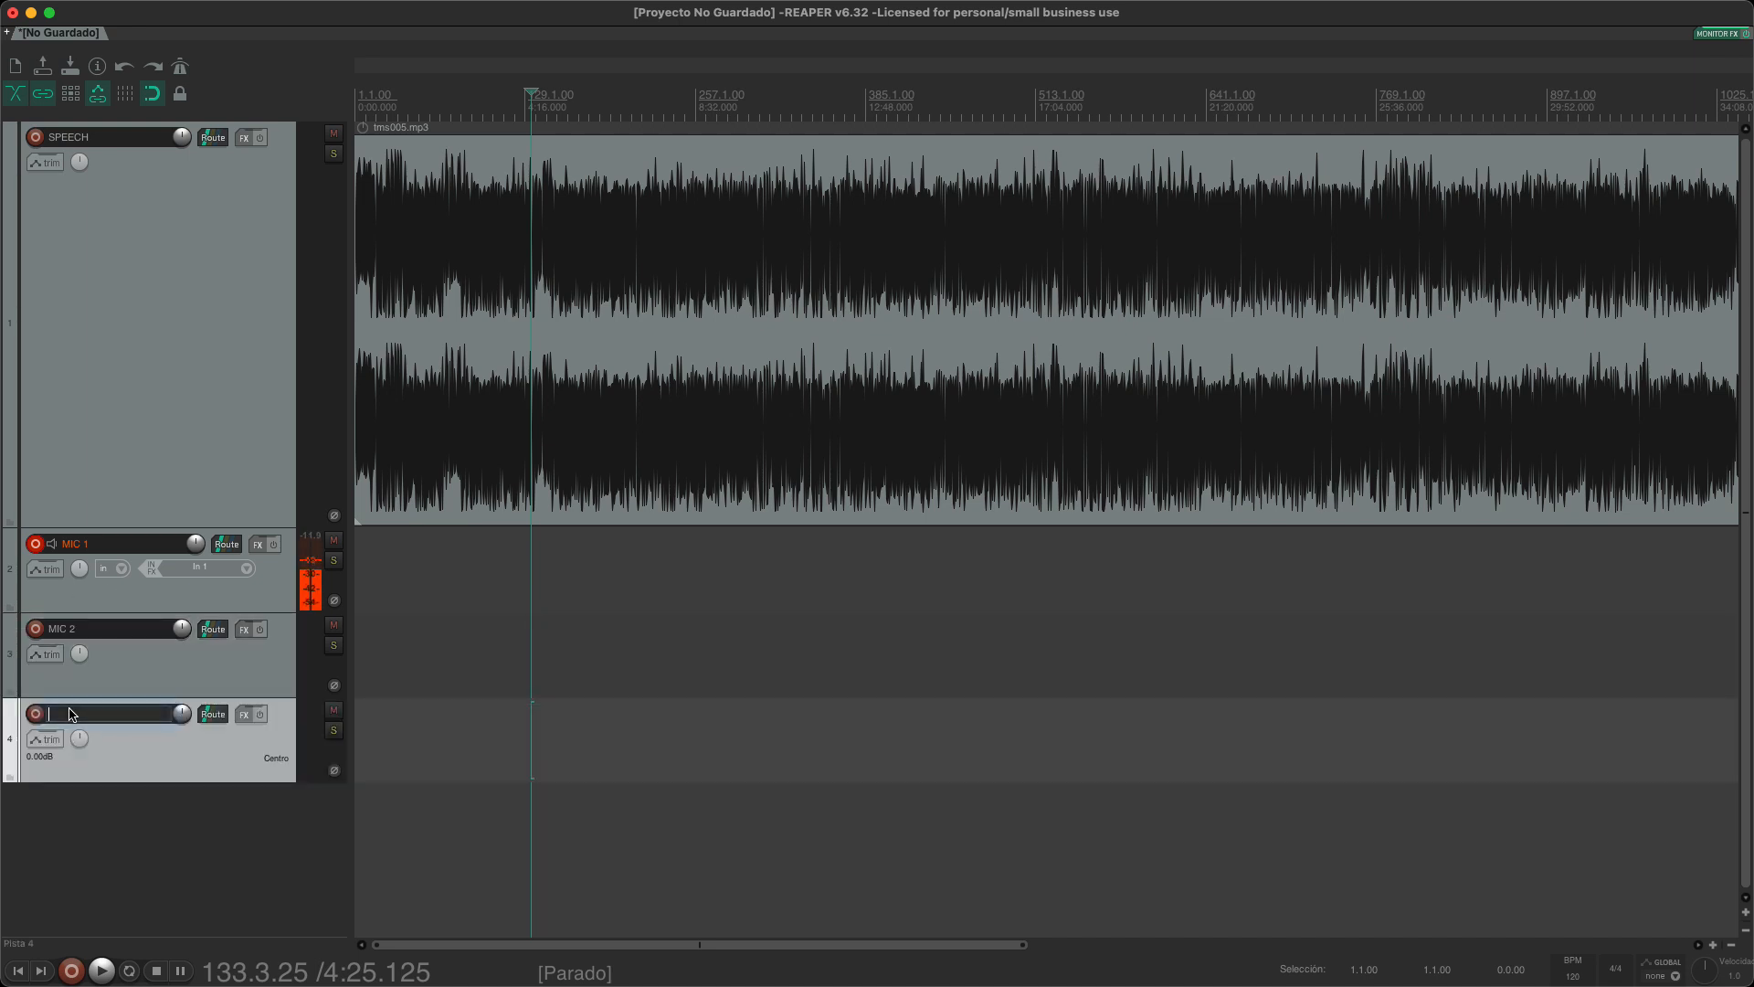
pyautogui.write('MUSIC')
pyautogui.press('Return')
# Step: Delete the MIC 1 and MIC 2 tracks together
pyautogui.click(154, 680)
pyautogui.keyDown('shift'); pyautogui.click(249, 598); pyautogui.keyUp('shift')
pyautogui.press('Delete')
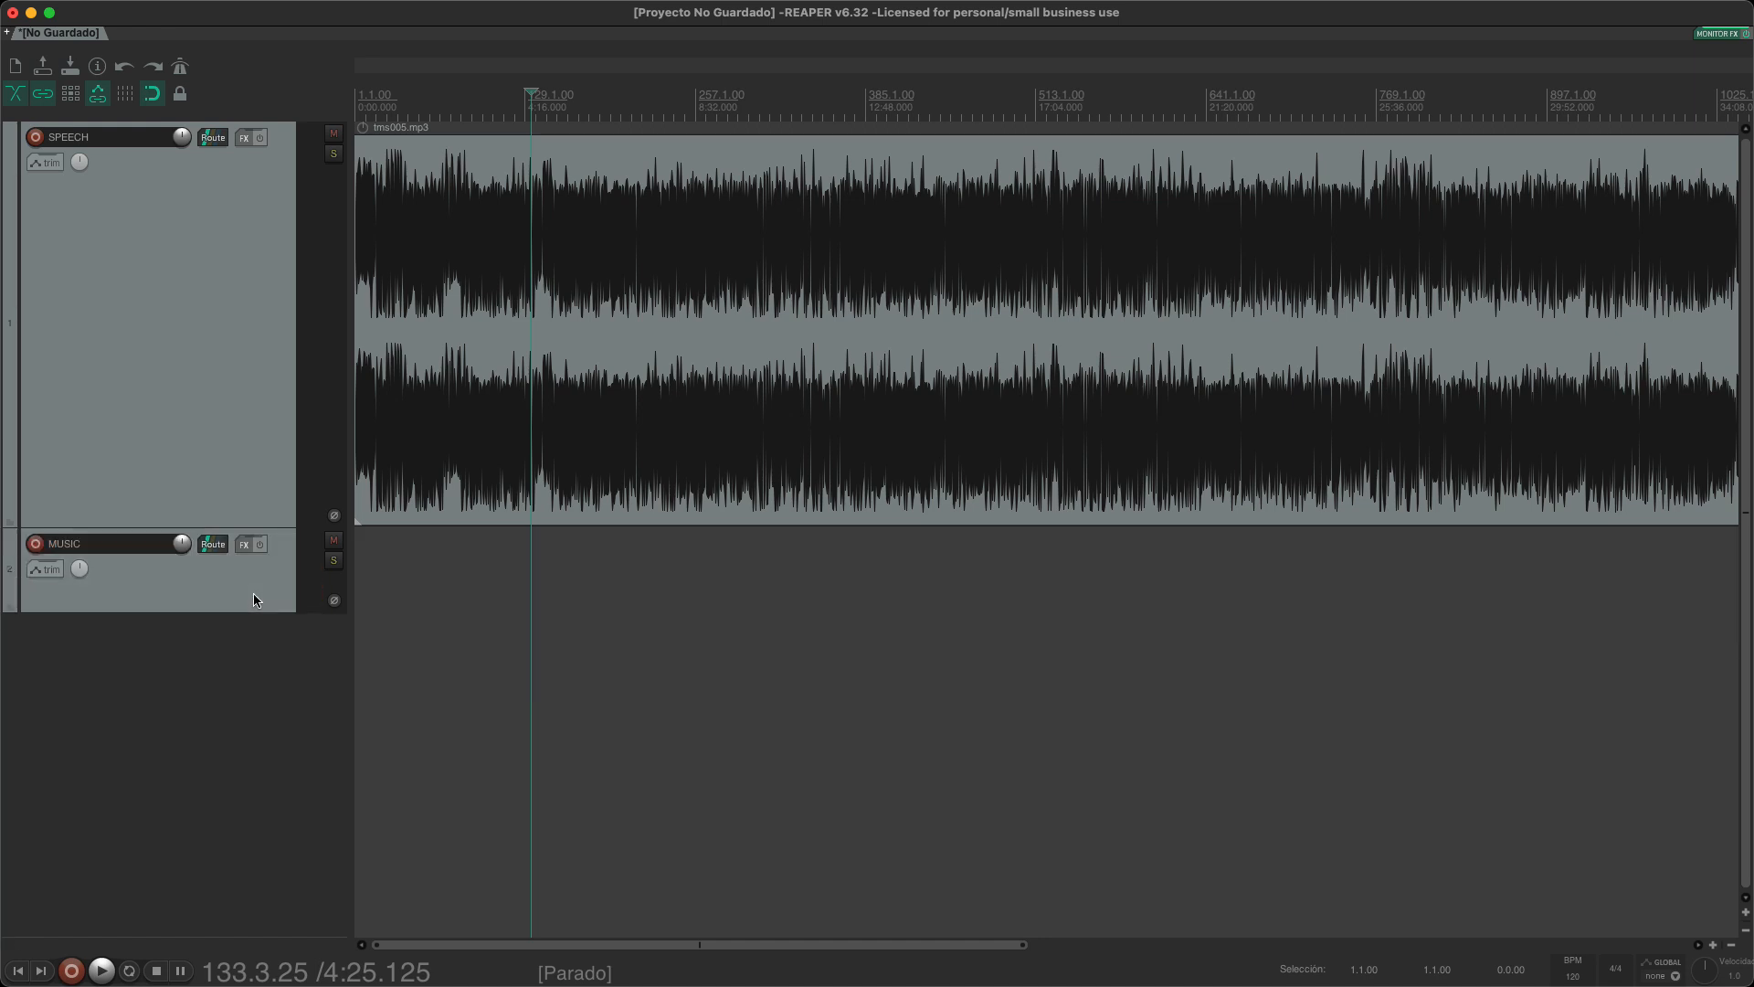
# Step: Make the MUSIC track slightly taller and assign random colours to all tracks
pyautogui.moveTo(246, 611); pyautogui.dragTo(250, 658)
pyautogui.click(254, 446)
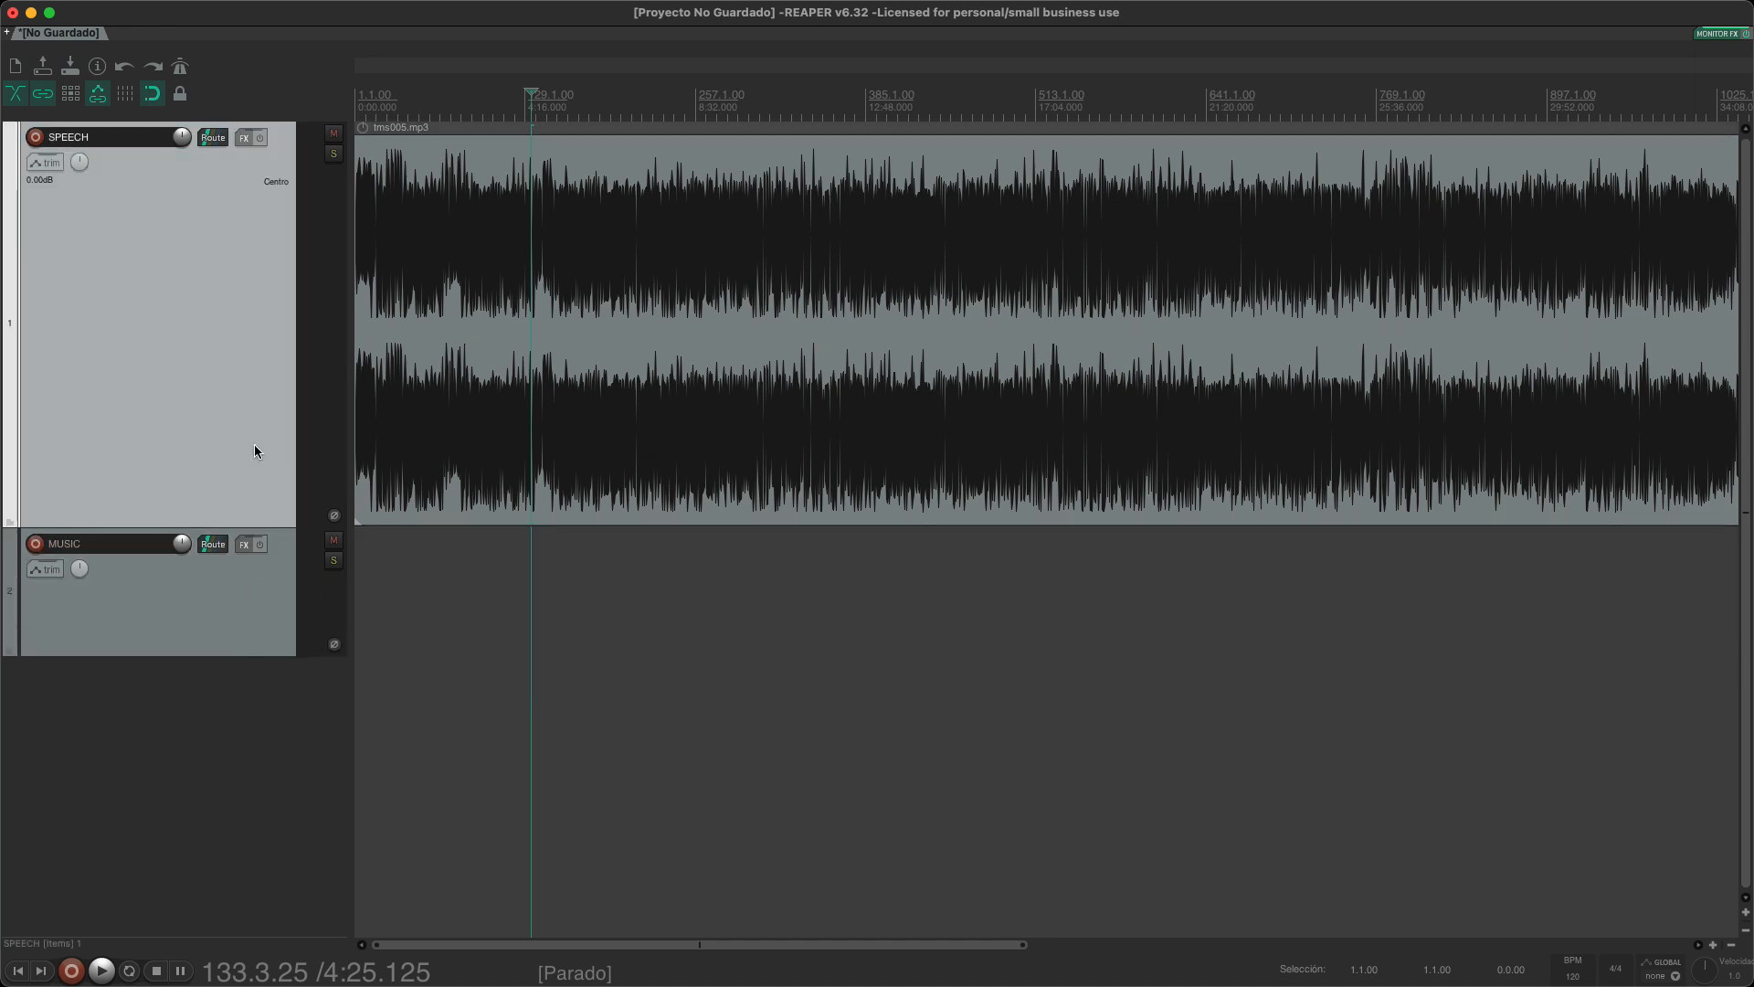
pyautogui.press('super+a')
pyautogui.rightClick(261, 460)
pyautogui.moveTo(452, 756)
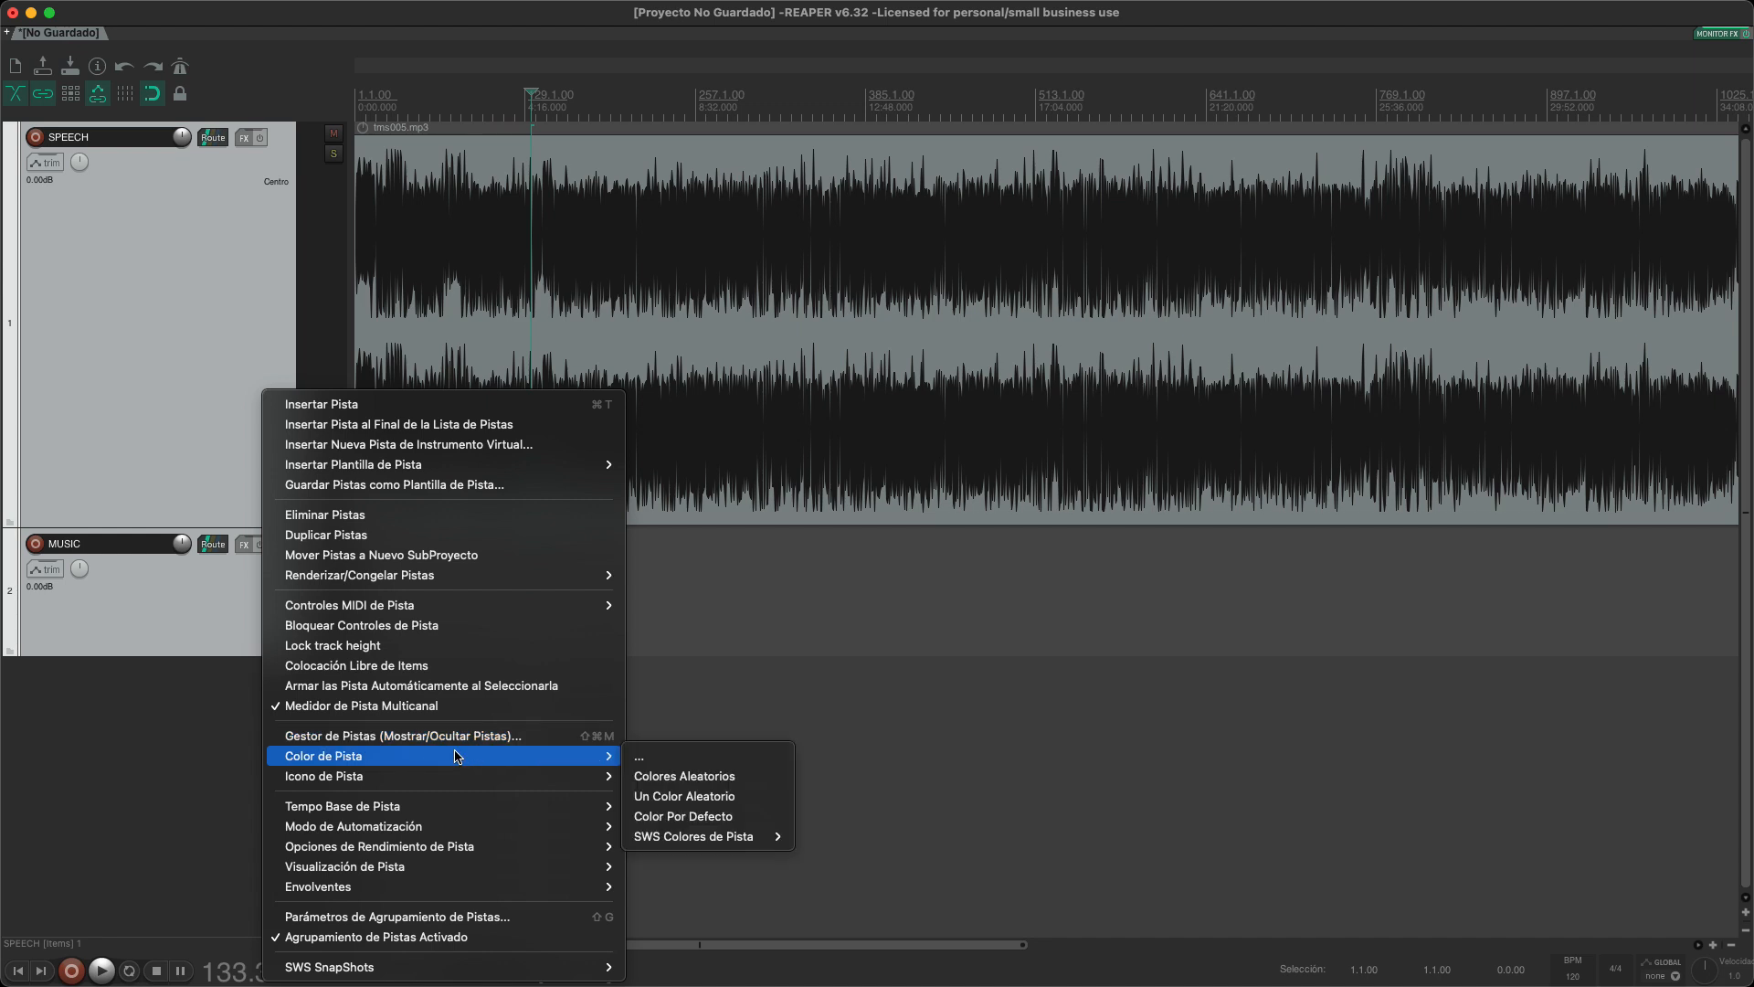
pyautogui.click(695, 776)
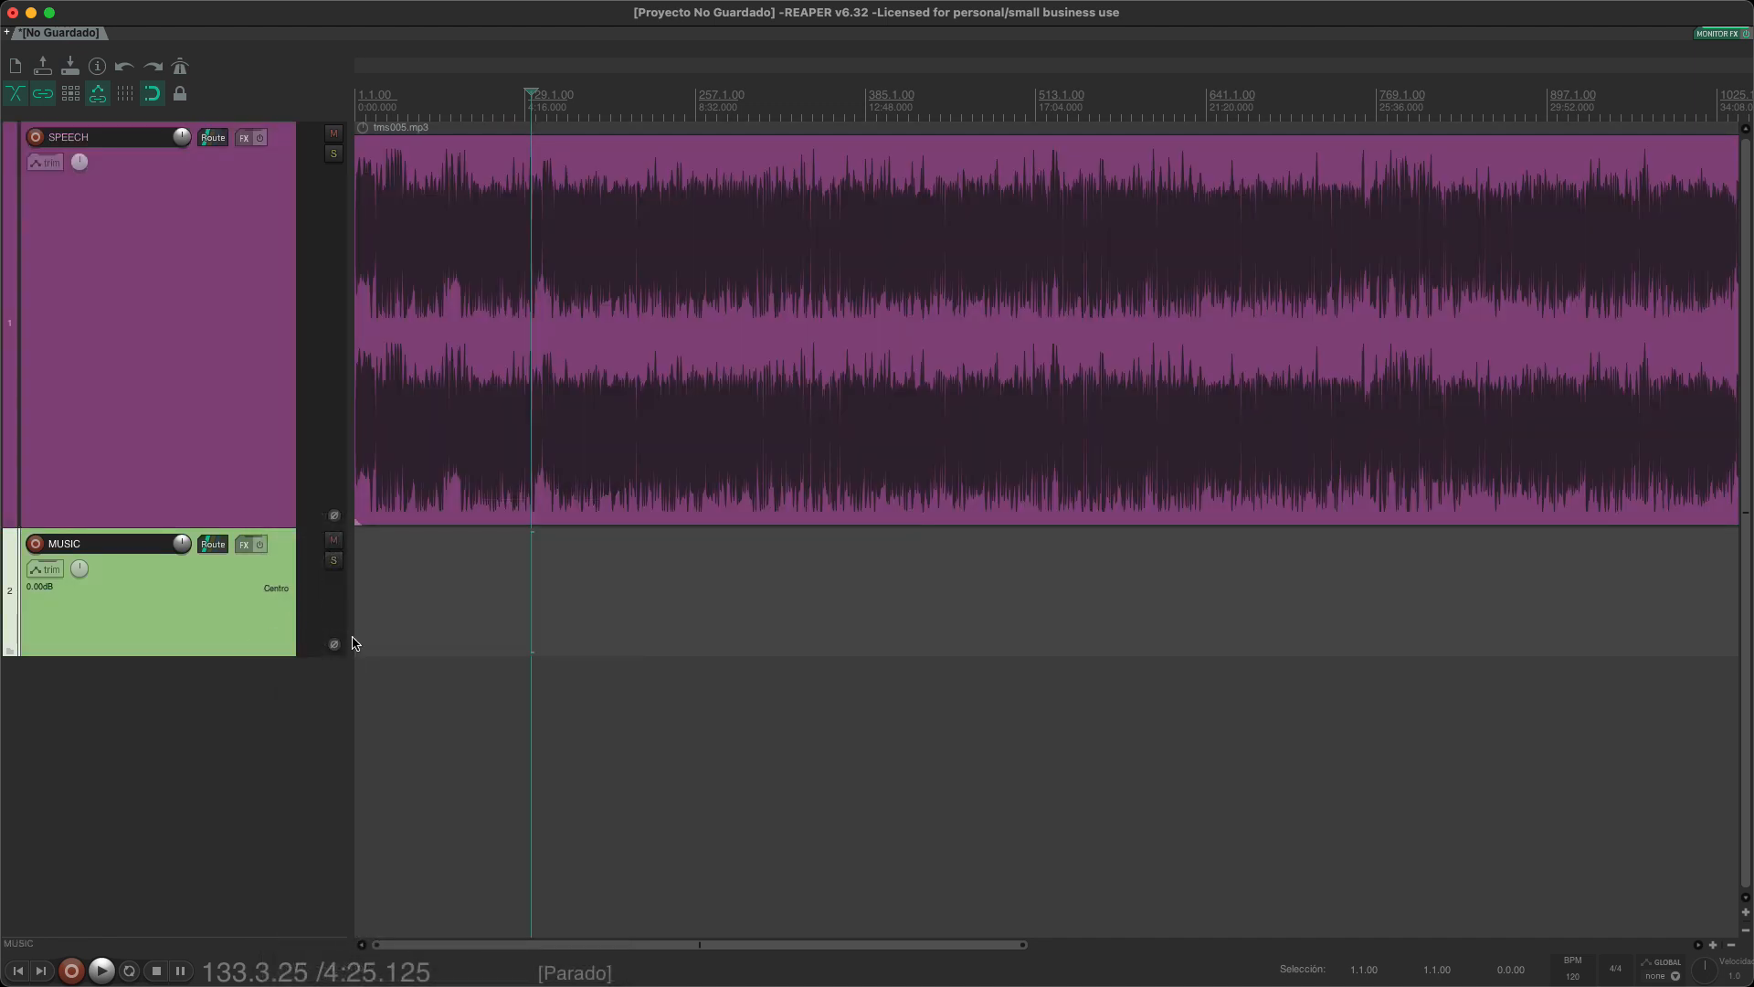
# Step: Import Chordy Sexy D#m 93 MIX.wav from Finder onto the MUSIC track, ignoring the tempo suggested by the media
pyautogui.click(370, 619)
pyautogui.press('super+Tab')
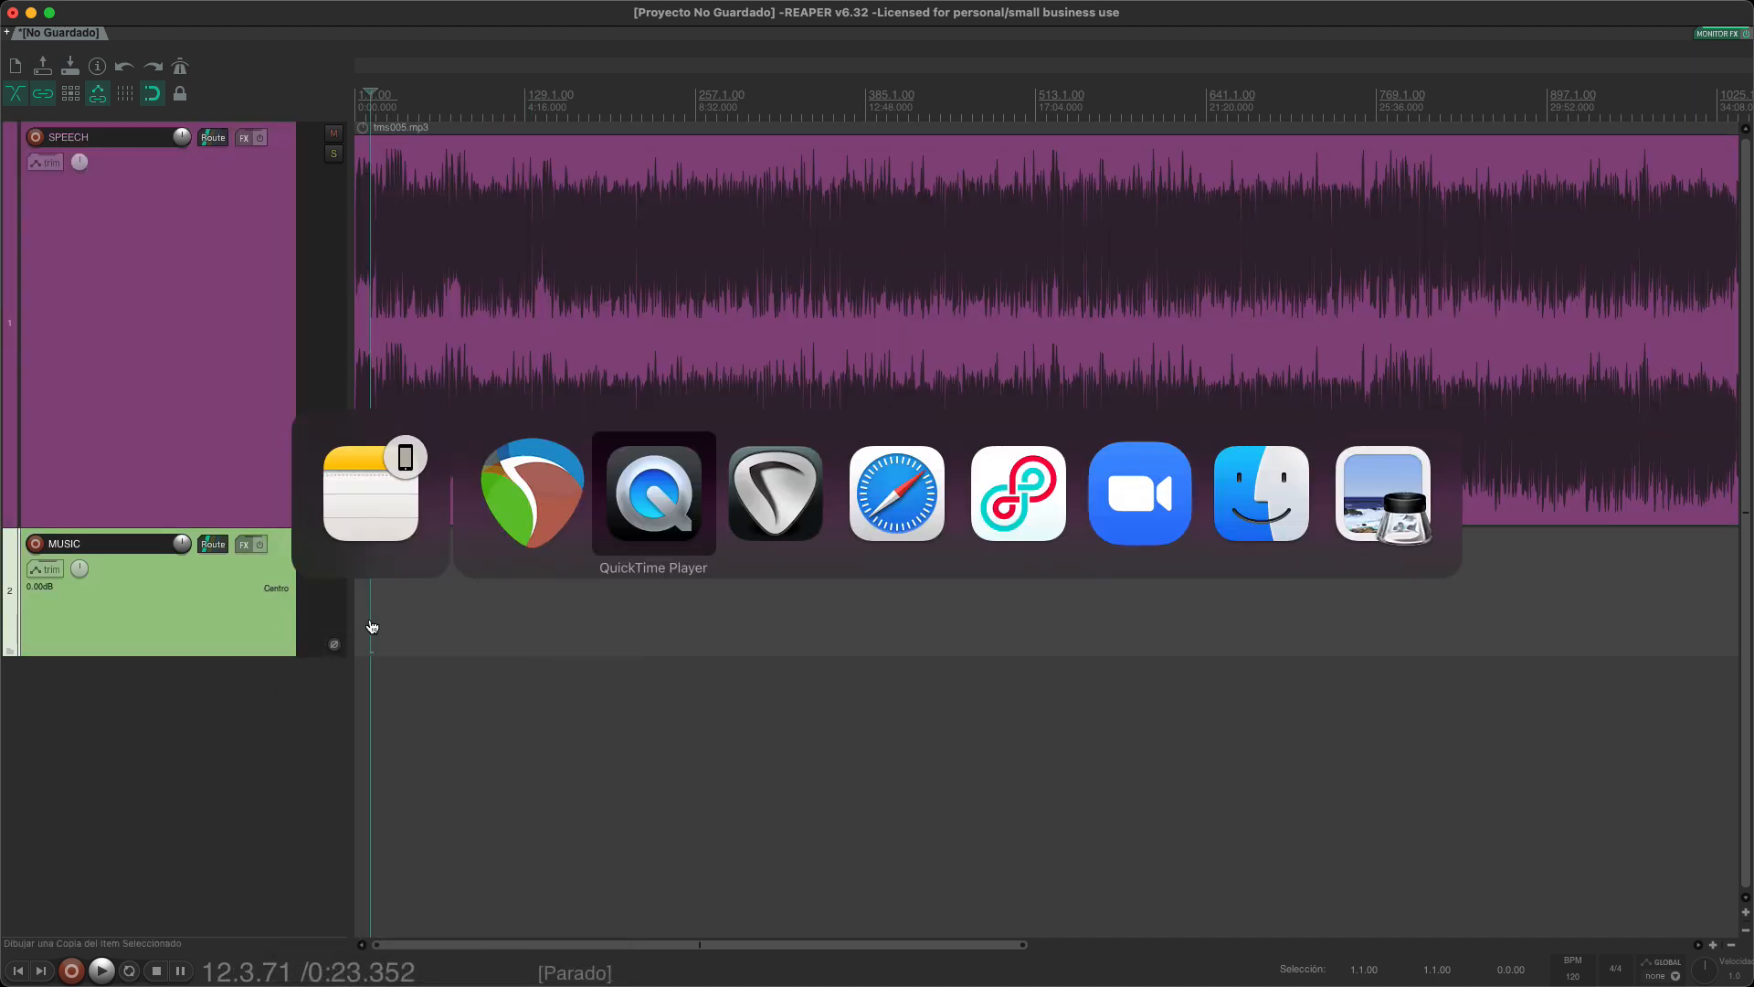
pyautogui.press('super+Tab')
pyautogui.press('super+Tab')
pyautogui.press('super+Tab')
pyautogui.press('super+Tab')
pyautogui.press('super+Tab')
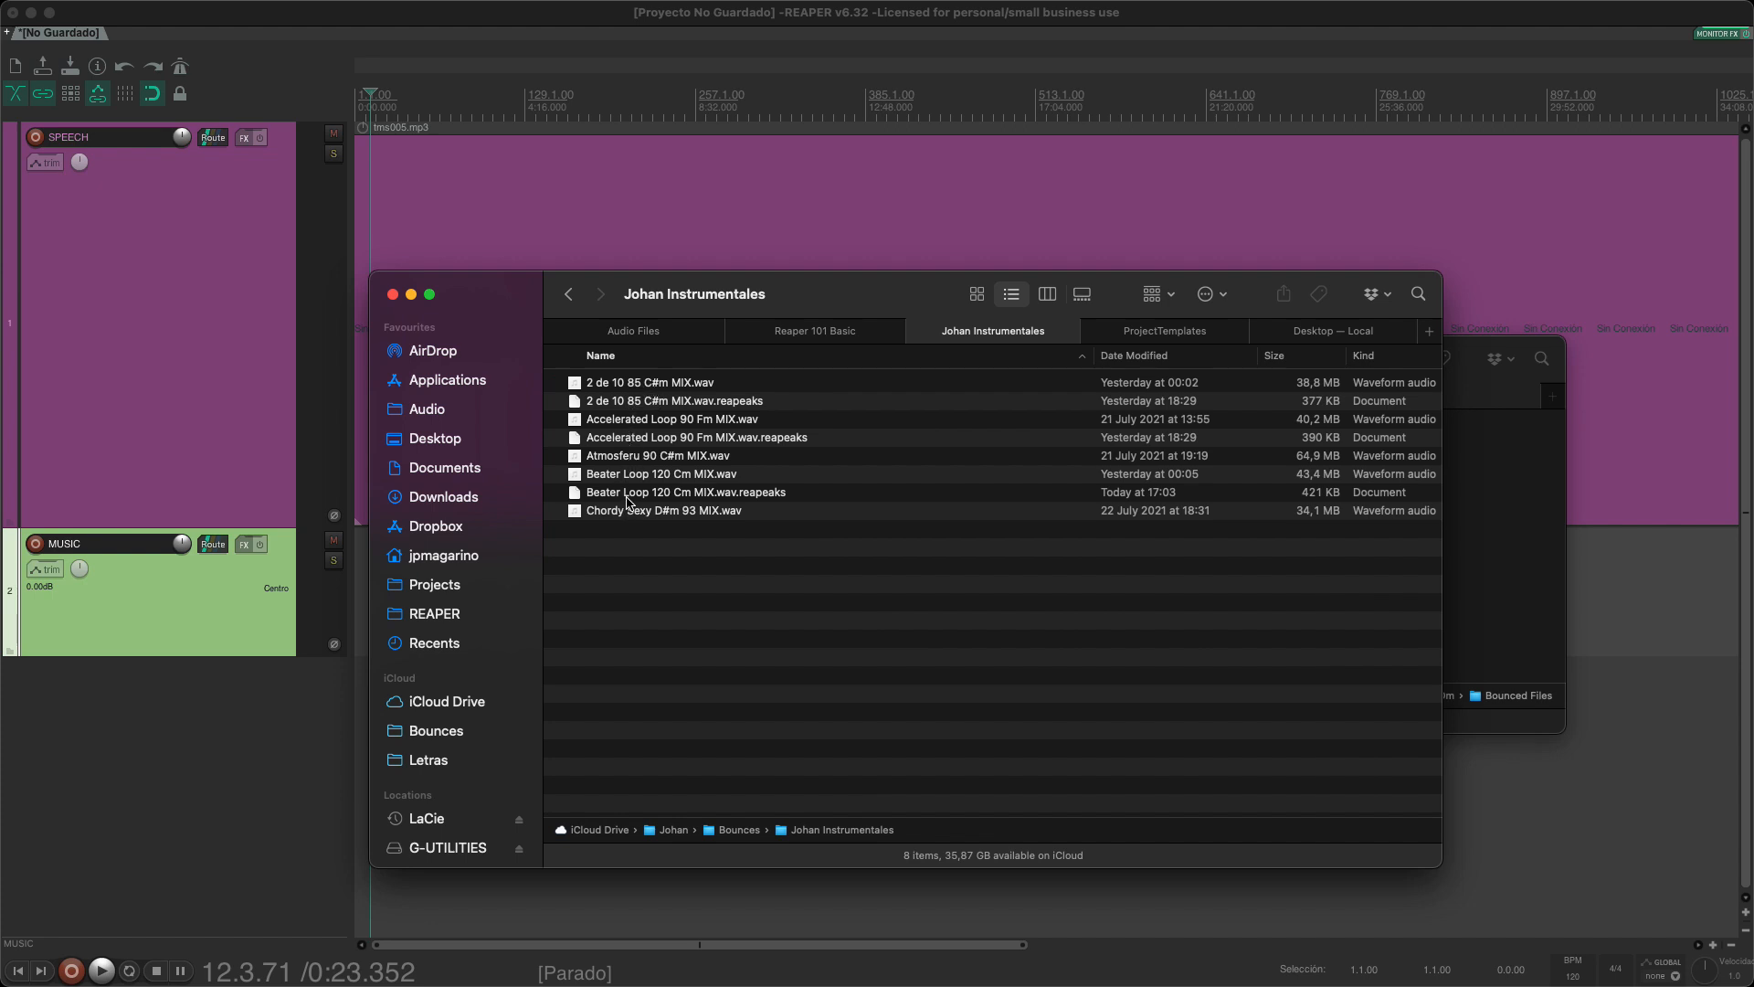
pyautogui.moveTo(627, 517); pyautogui.dragTo(362, 554)
pyautogui.click(736, 243)
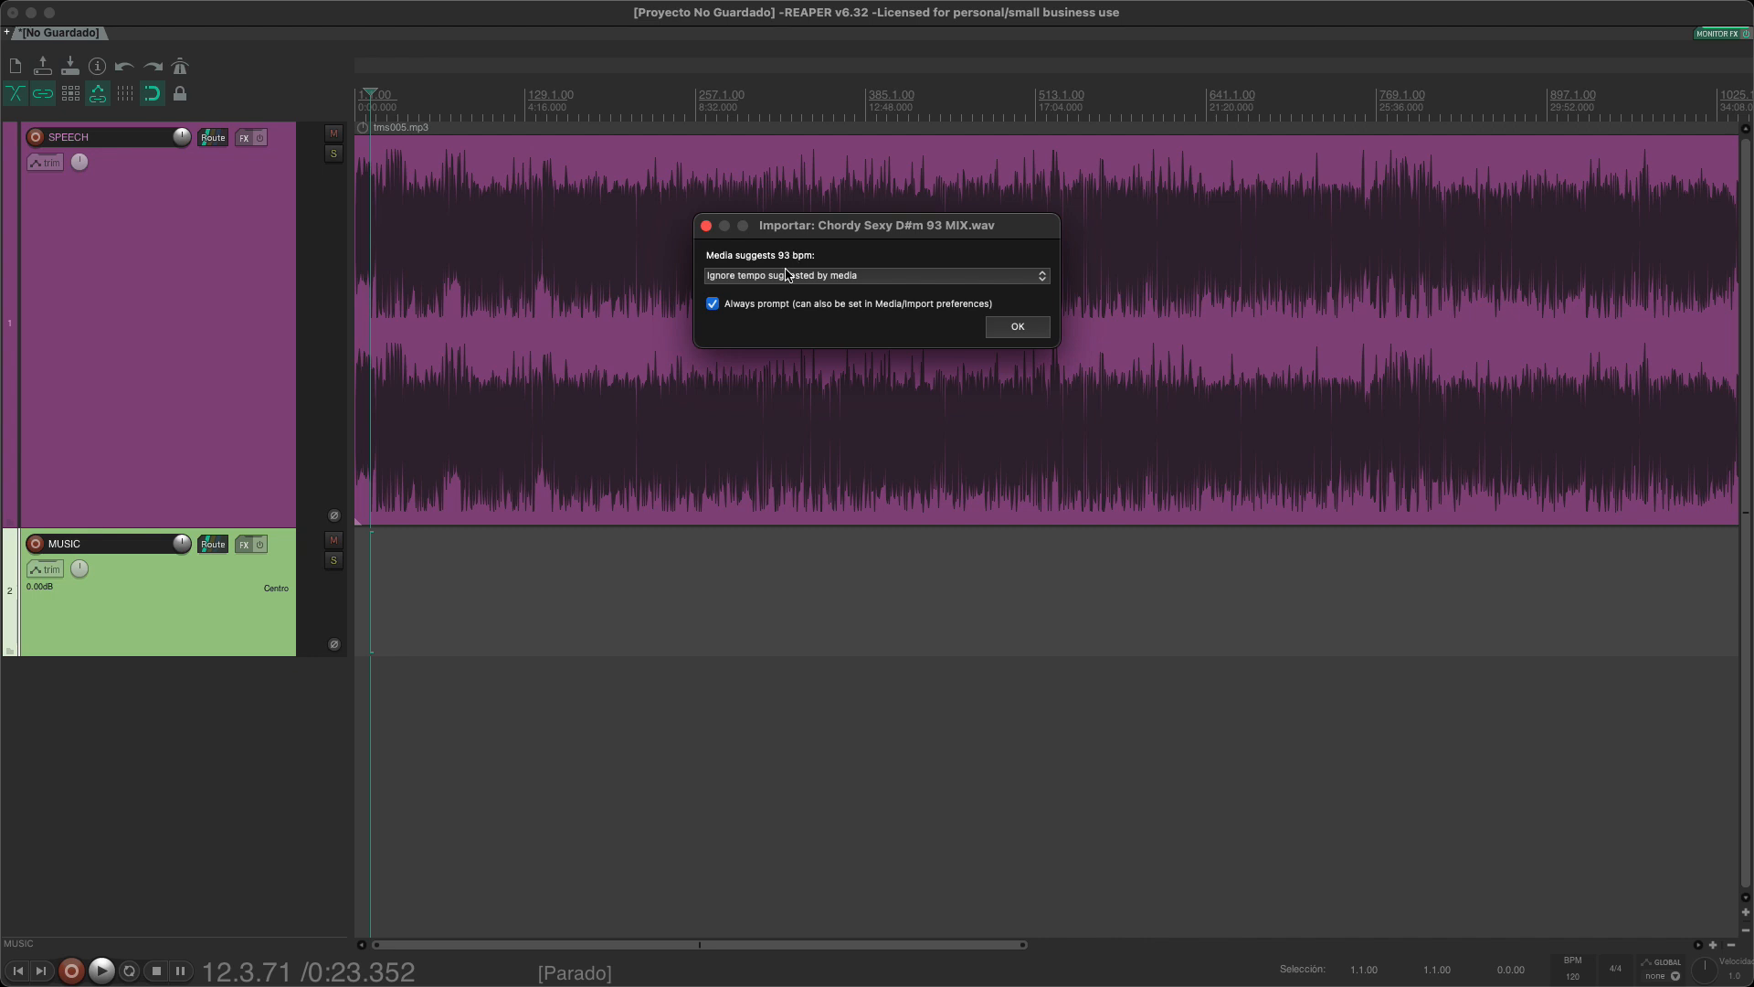
pyautogui.click(787, 276)
pyautogui.click(786, 275)
pyautogui.click(996, 326)
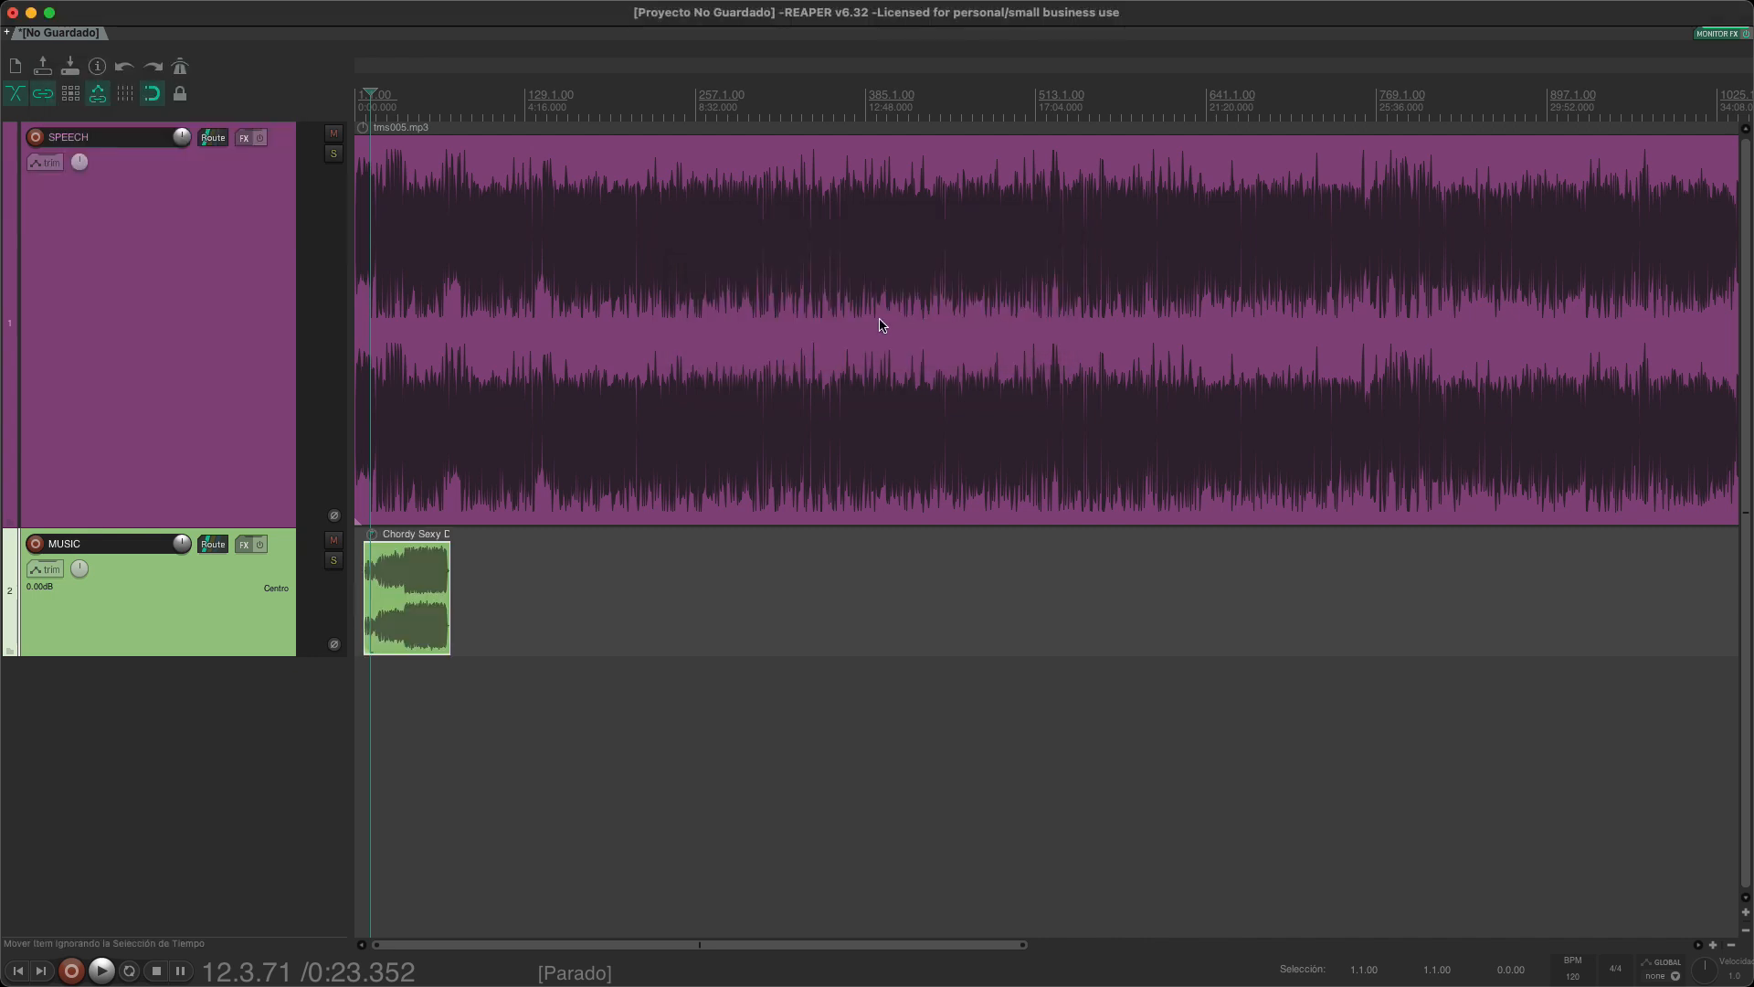
# Step: Move the Chordy Sexy clip along the MUSIC track so it starts at about measure 87
pyautogui.click(380, 610)
pyautogui.scroll(5, 385, 585)
pyautogui.scroll(3, 385, 589)
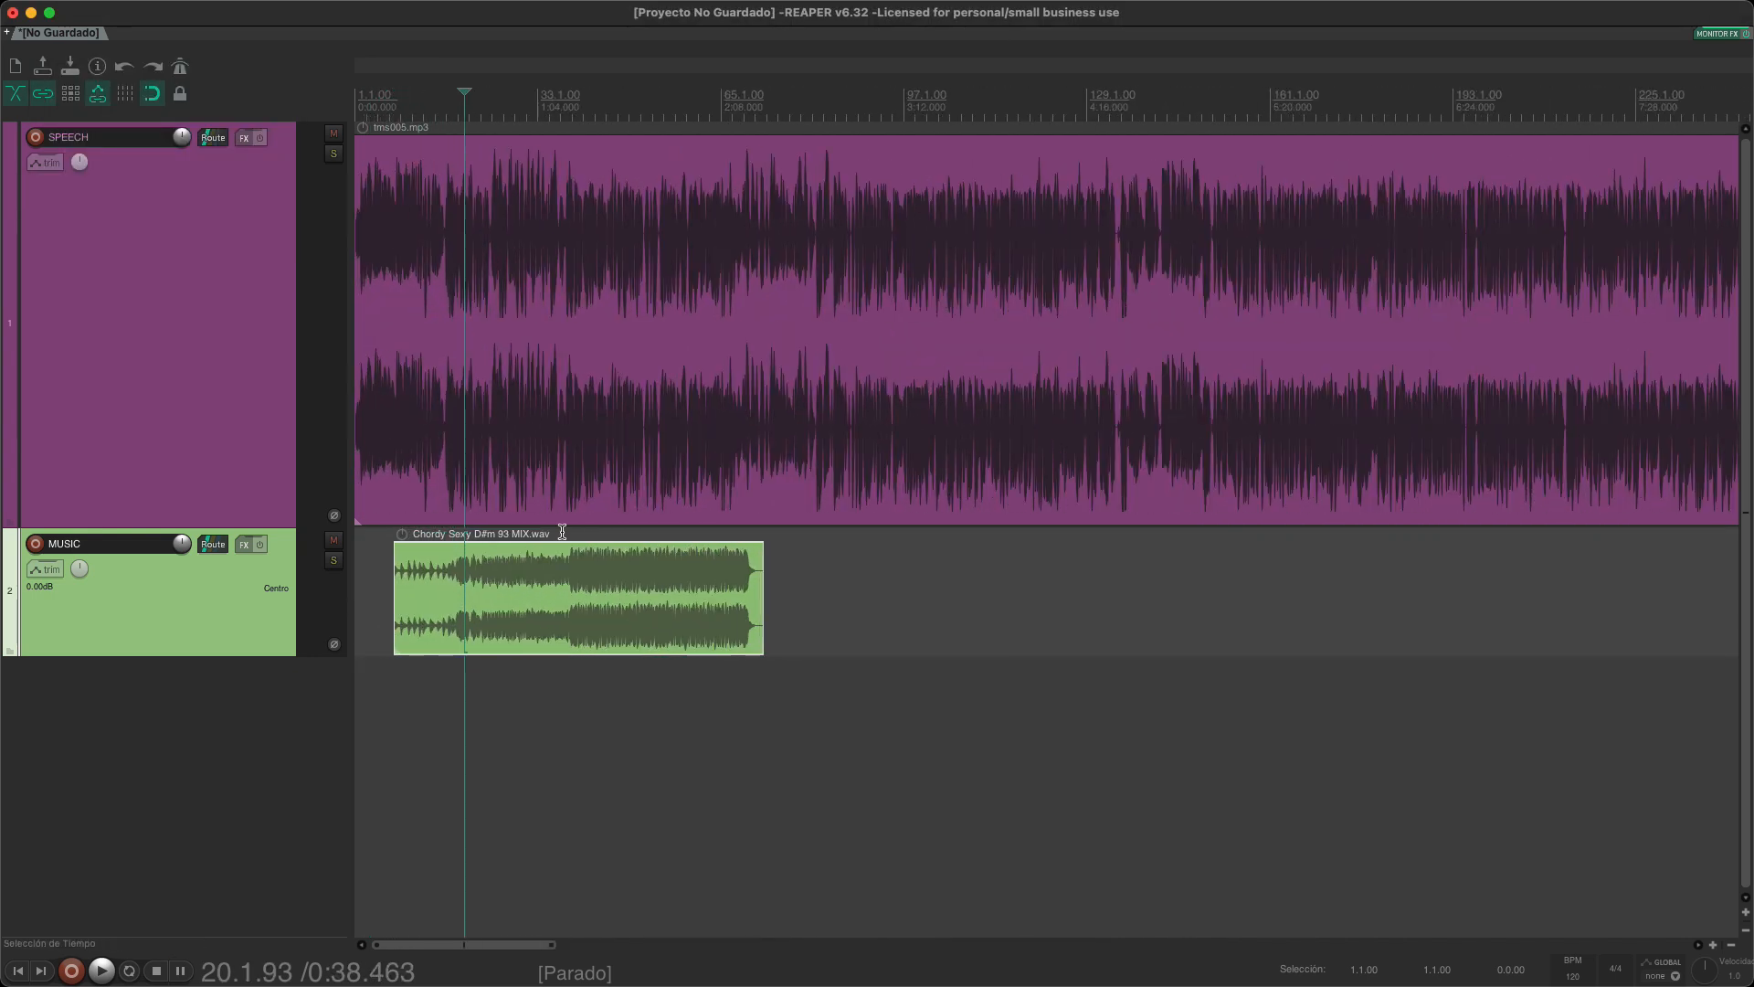
pyautogui.moveTo(385, 590); pyautogui.dragTo(345, 597)
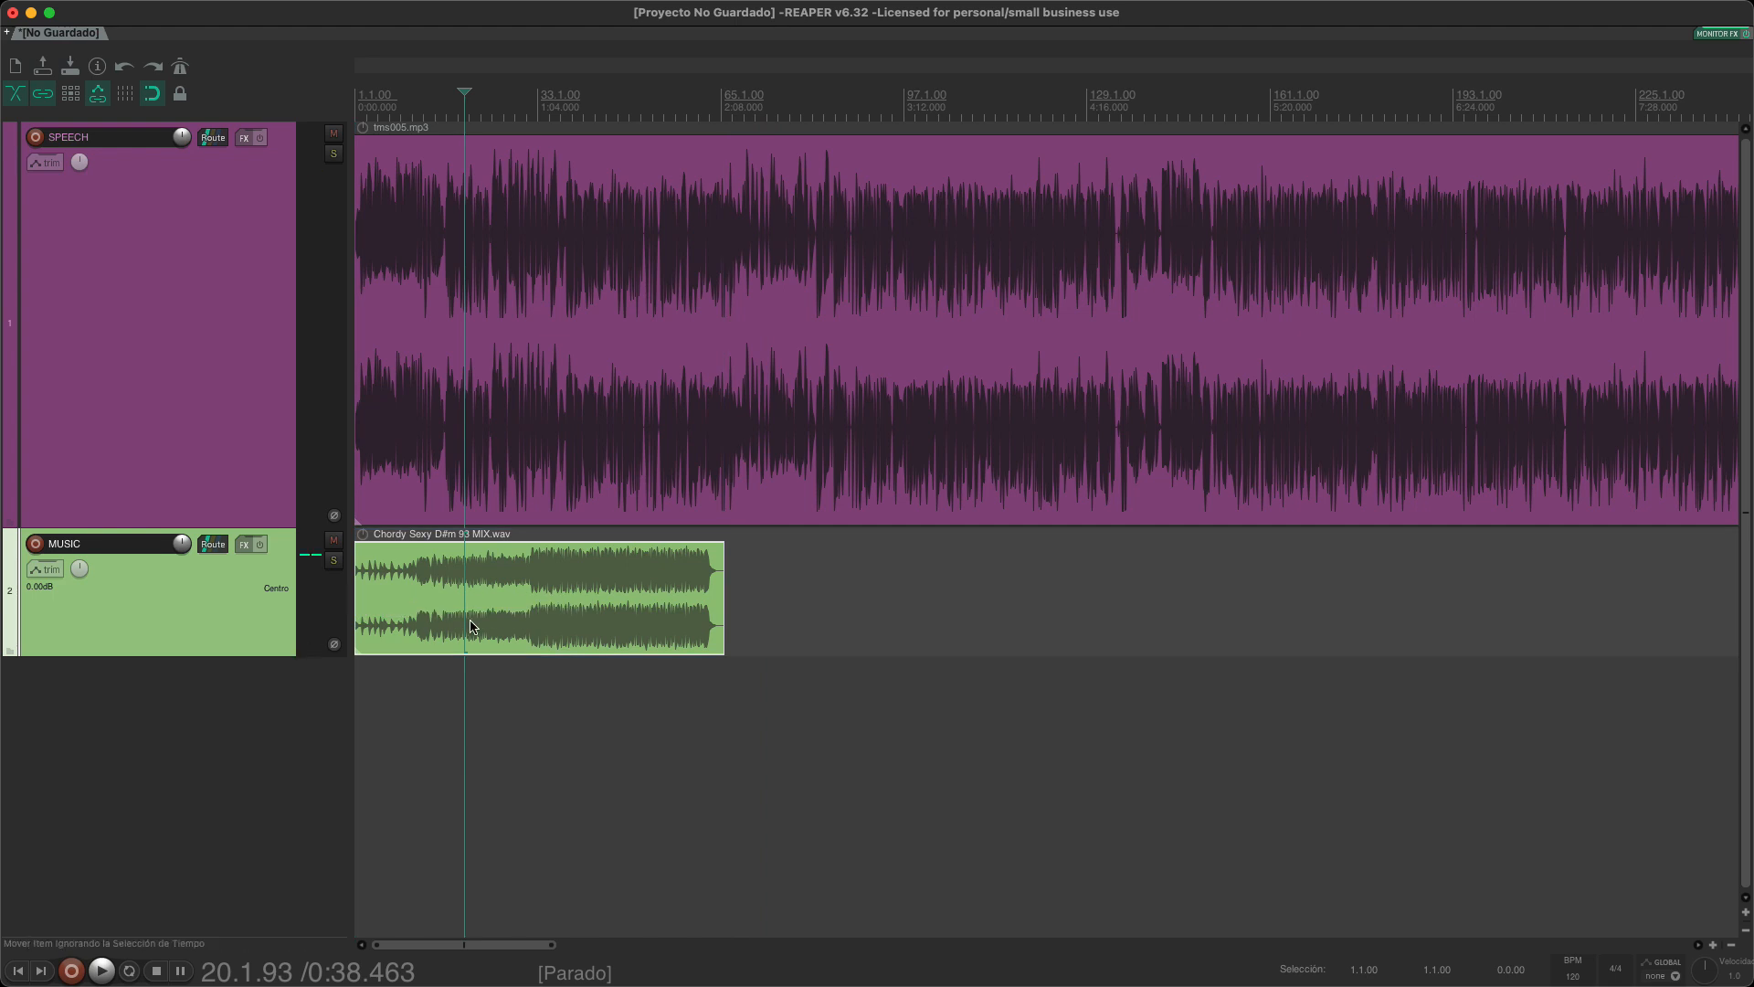
pyautogui.moveTo(485, 621); pyautogui.dragTo(983, 601)
# Step: Play the speech and music together from several points along the music clip to compare their levels
pyautogui.click(884, 565)
pyautogui.press('space')
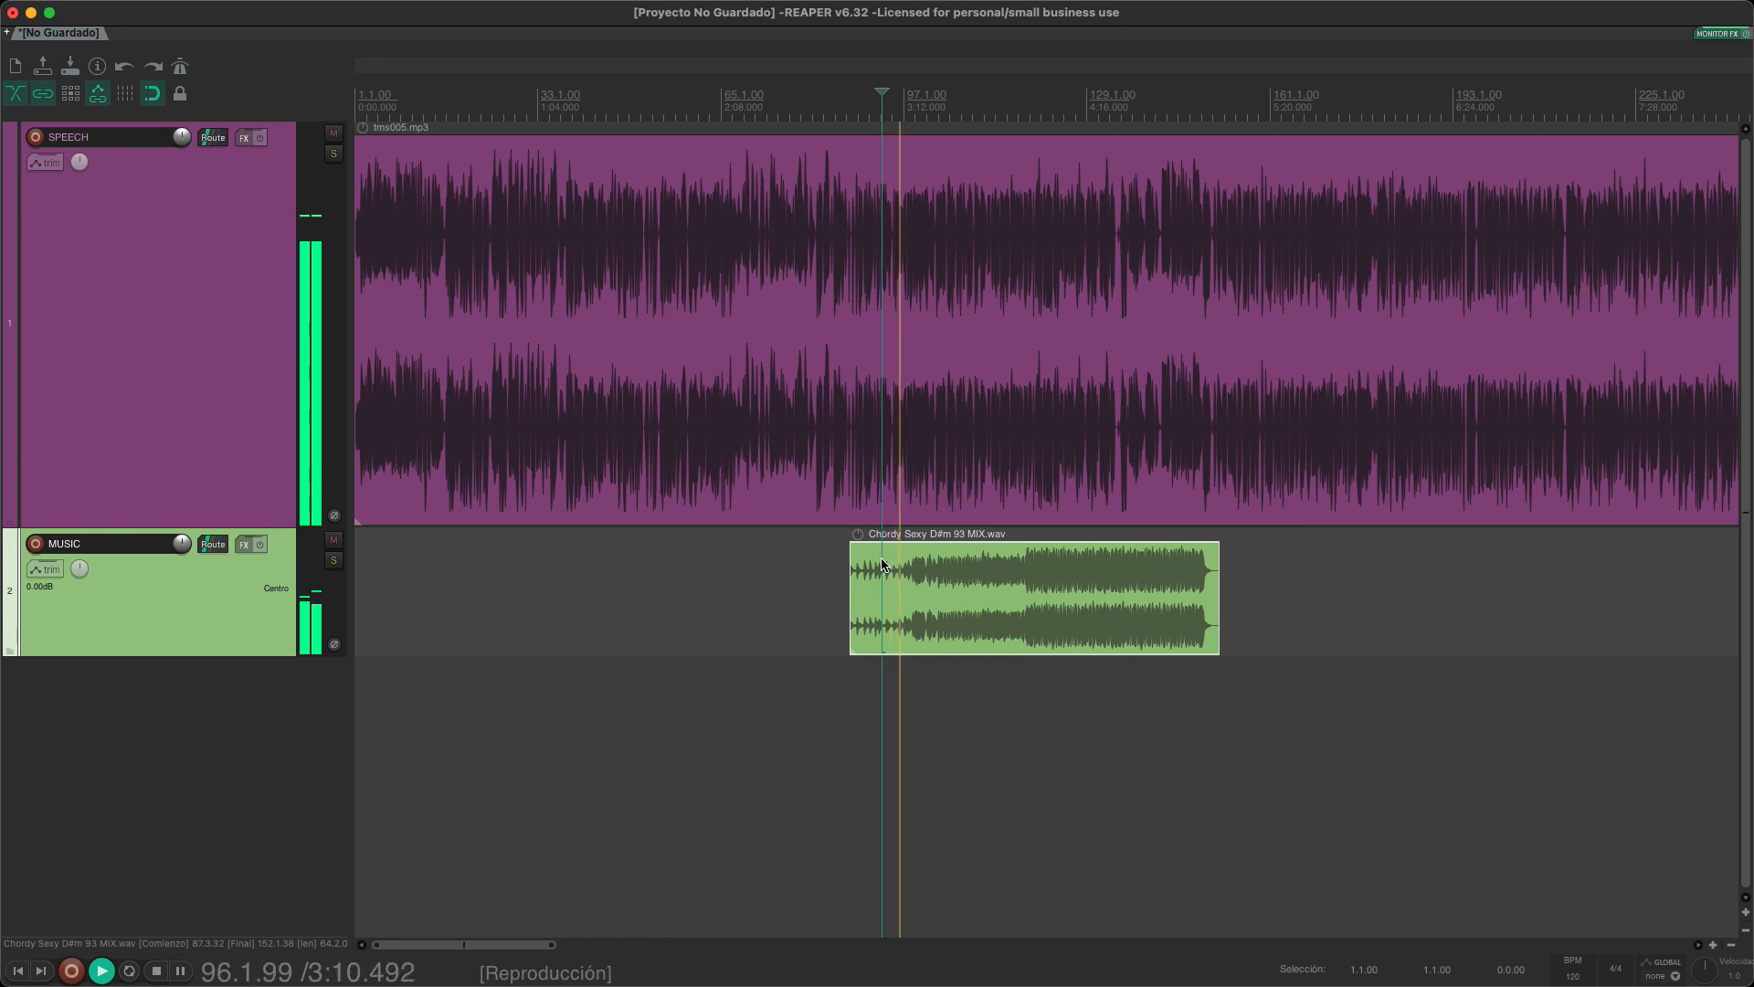
pyautogui.press('space')
pyautogui.click(994, 568)
pyautogui.press('space')
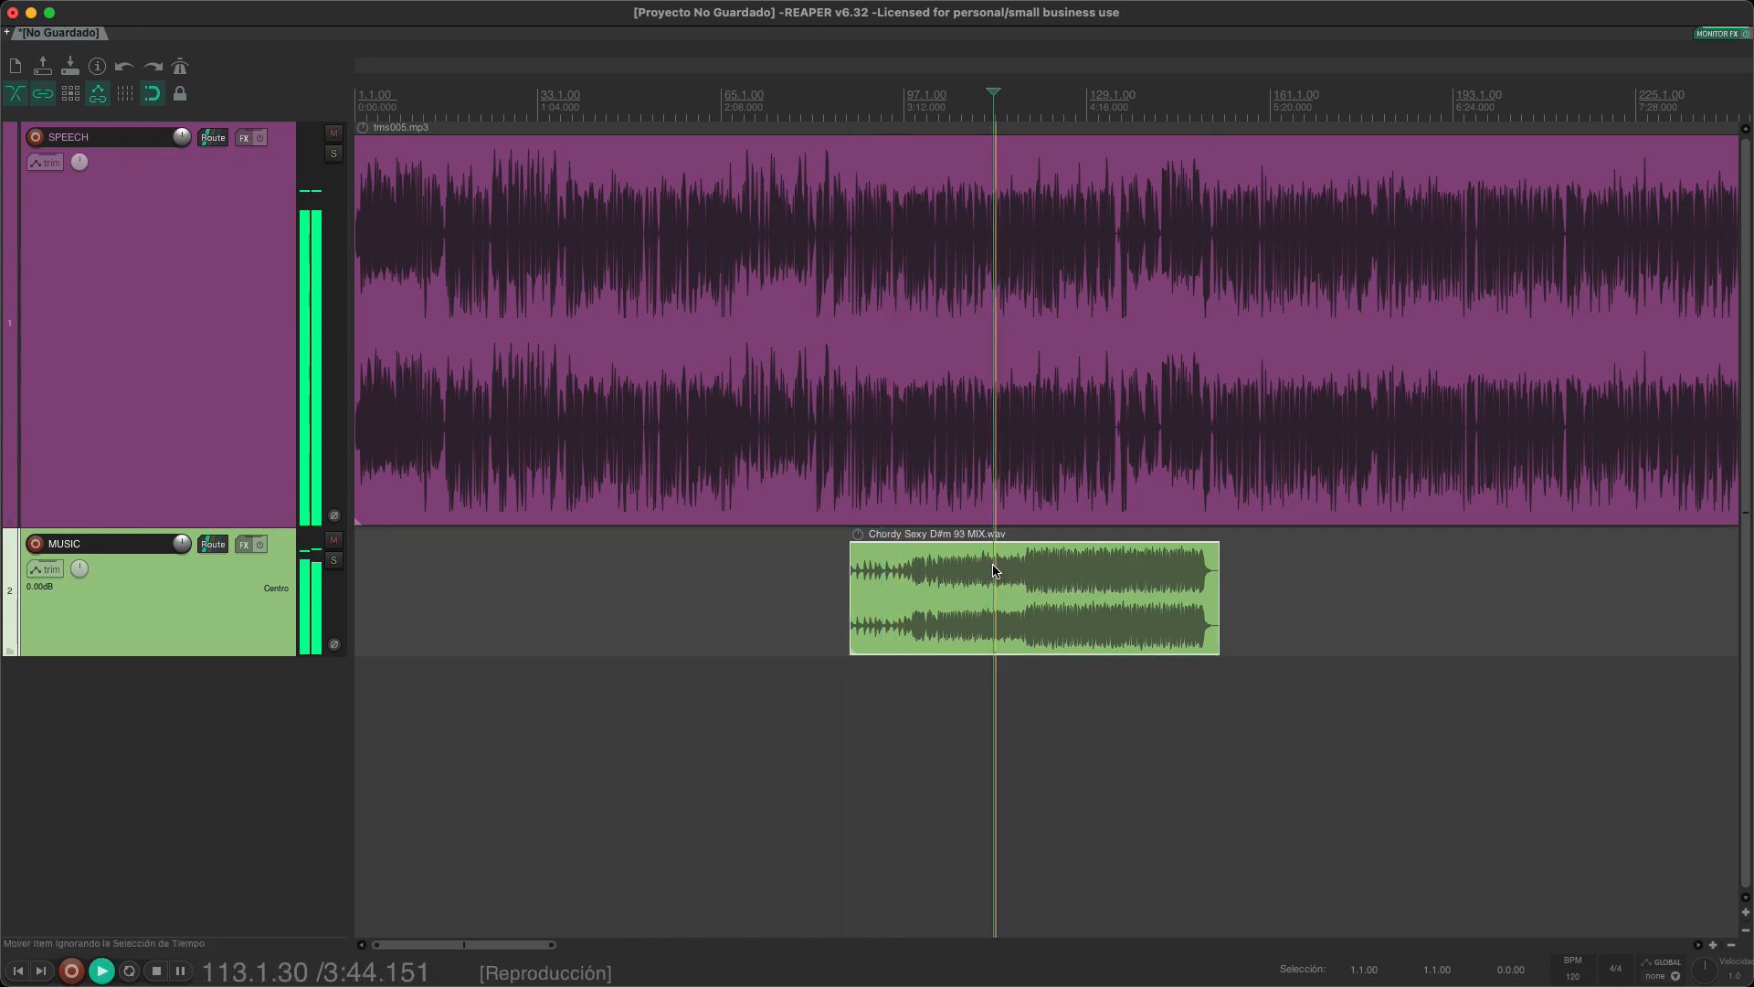
pyautogui.press('space')
pyautogui.click(1066, 560)
pyautogui.press('space')
pyautogui.press('space')
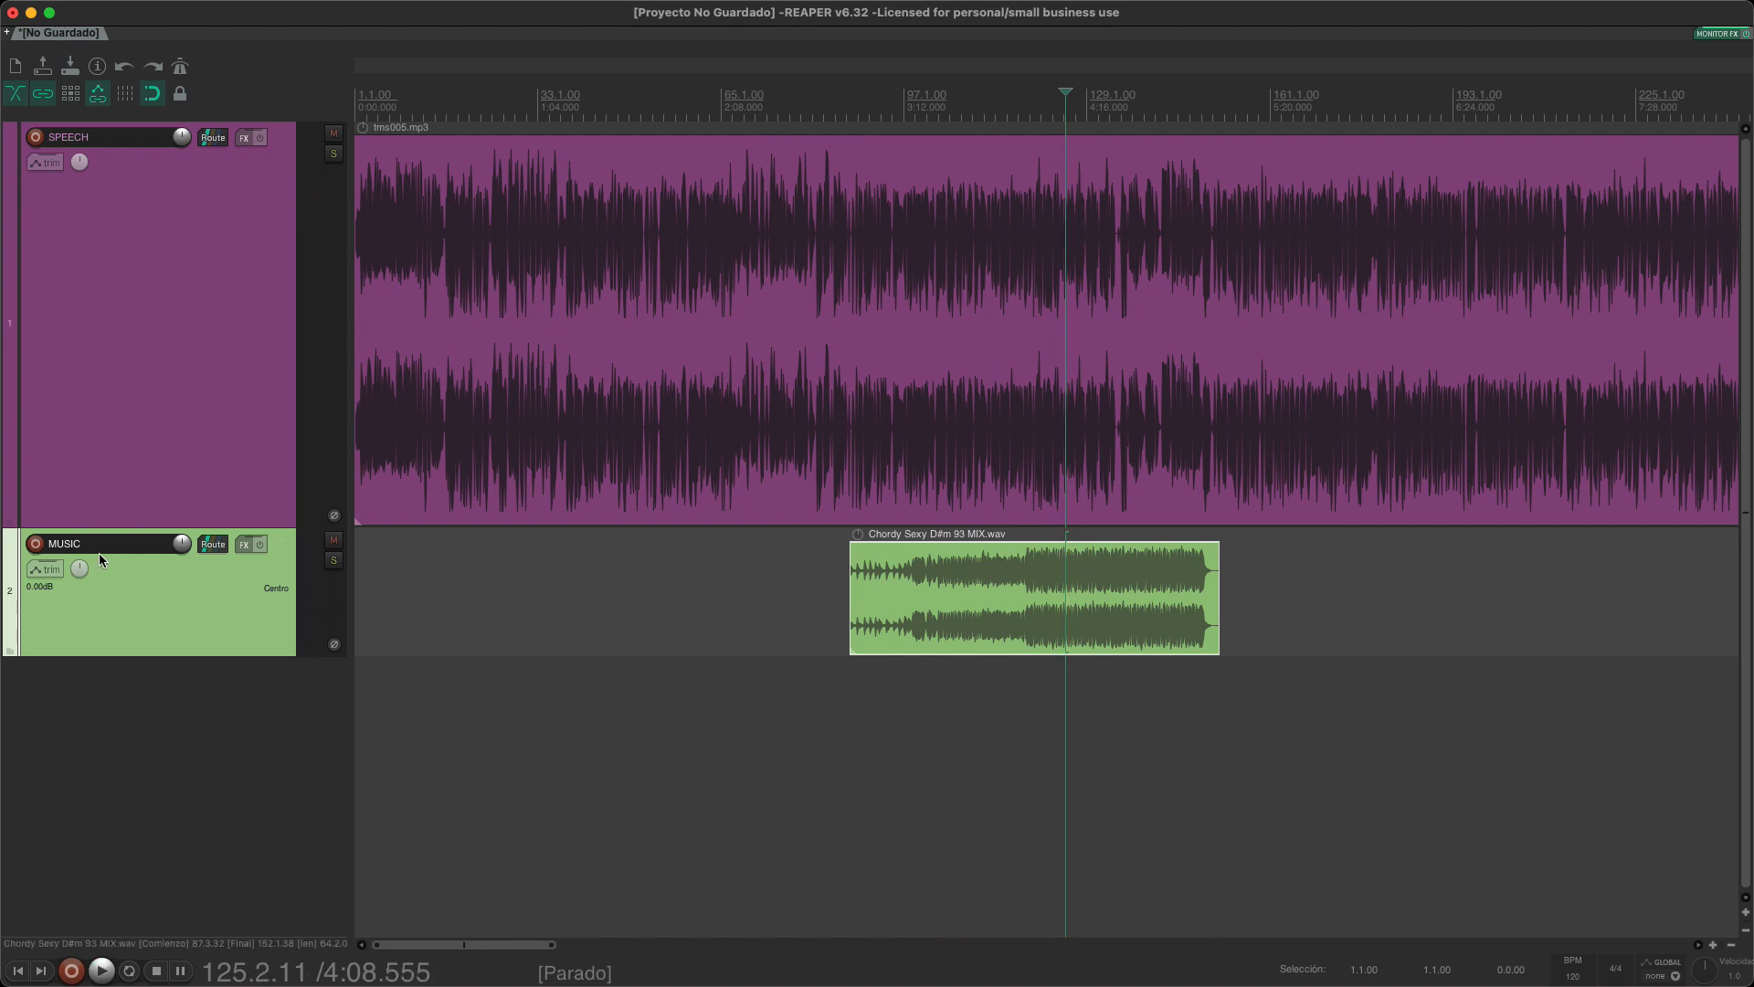
# Step: Split the SPEECH clip in the pause near measure 134 and shift the second part to start at about measure 138
pyautogui.moveTo(182, 545)
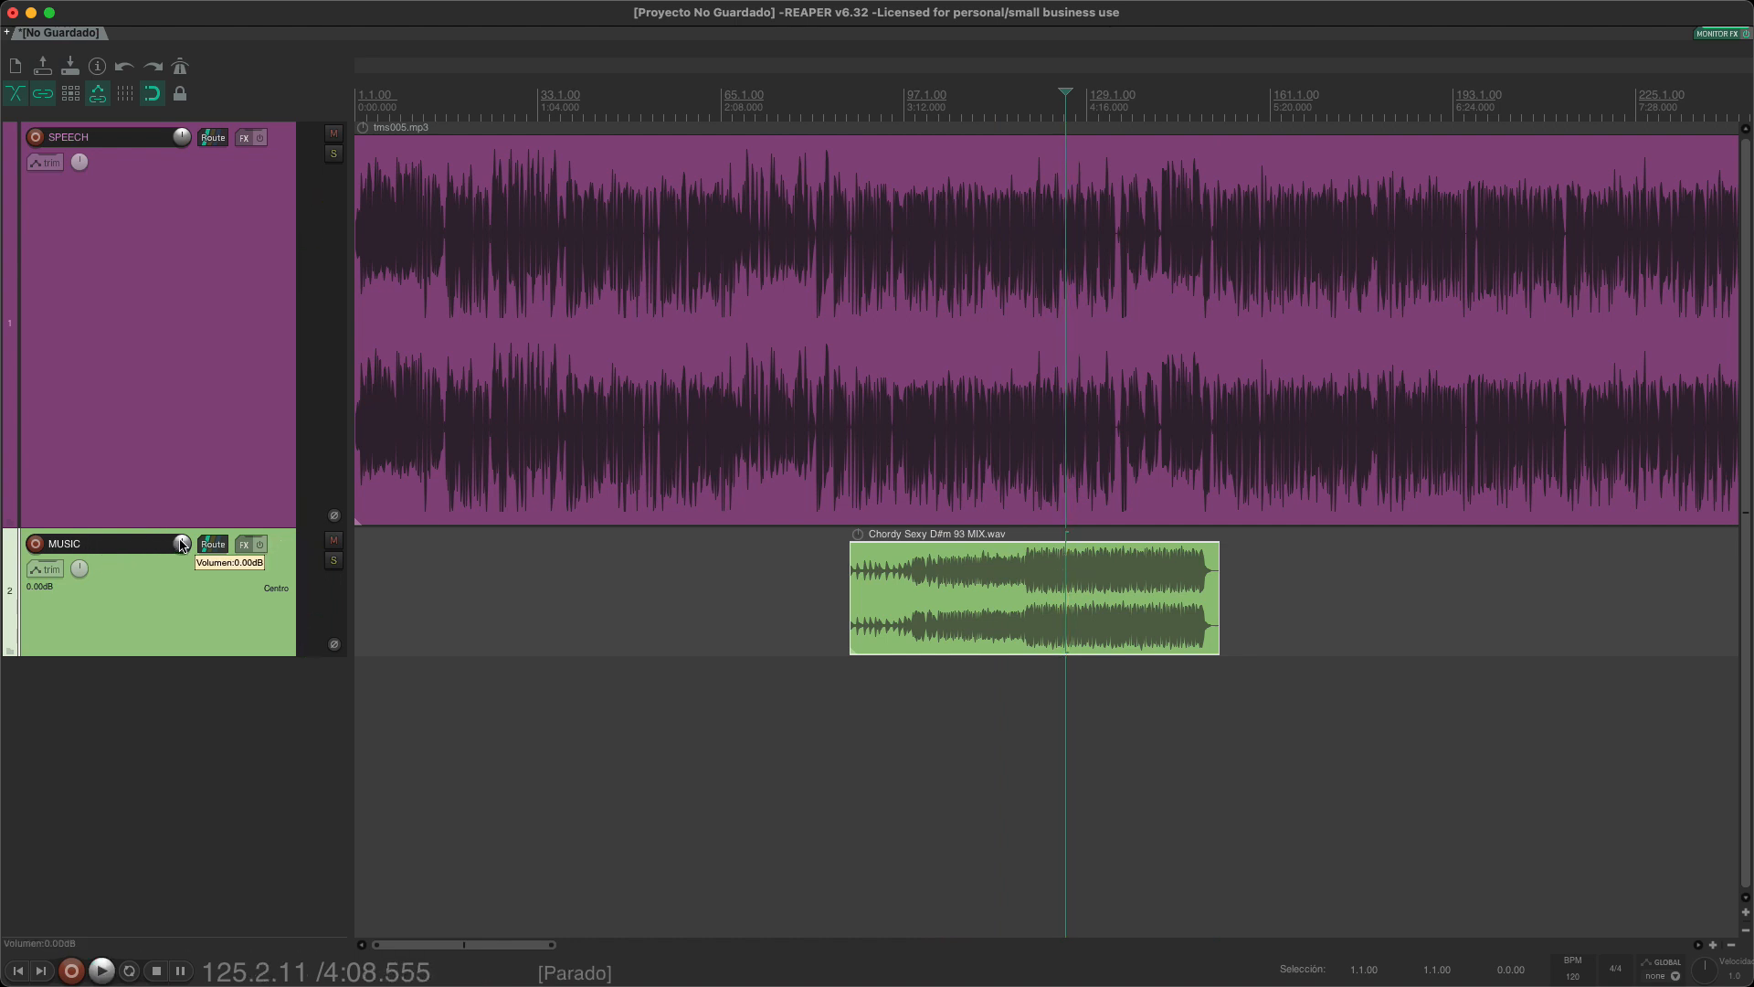
pyautogui.hscroll(5, 842, 442)
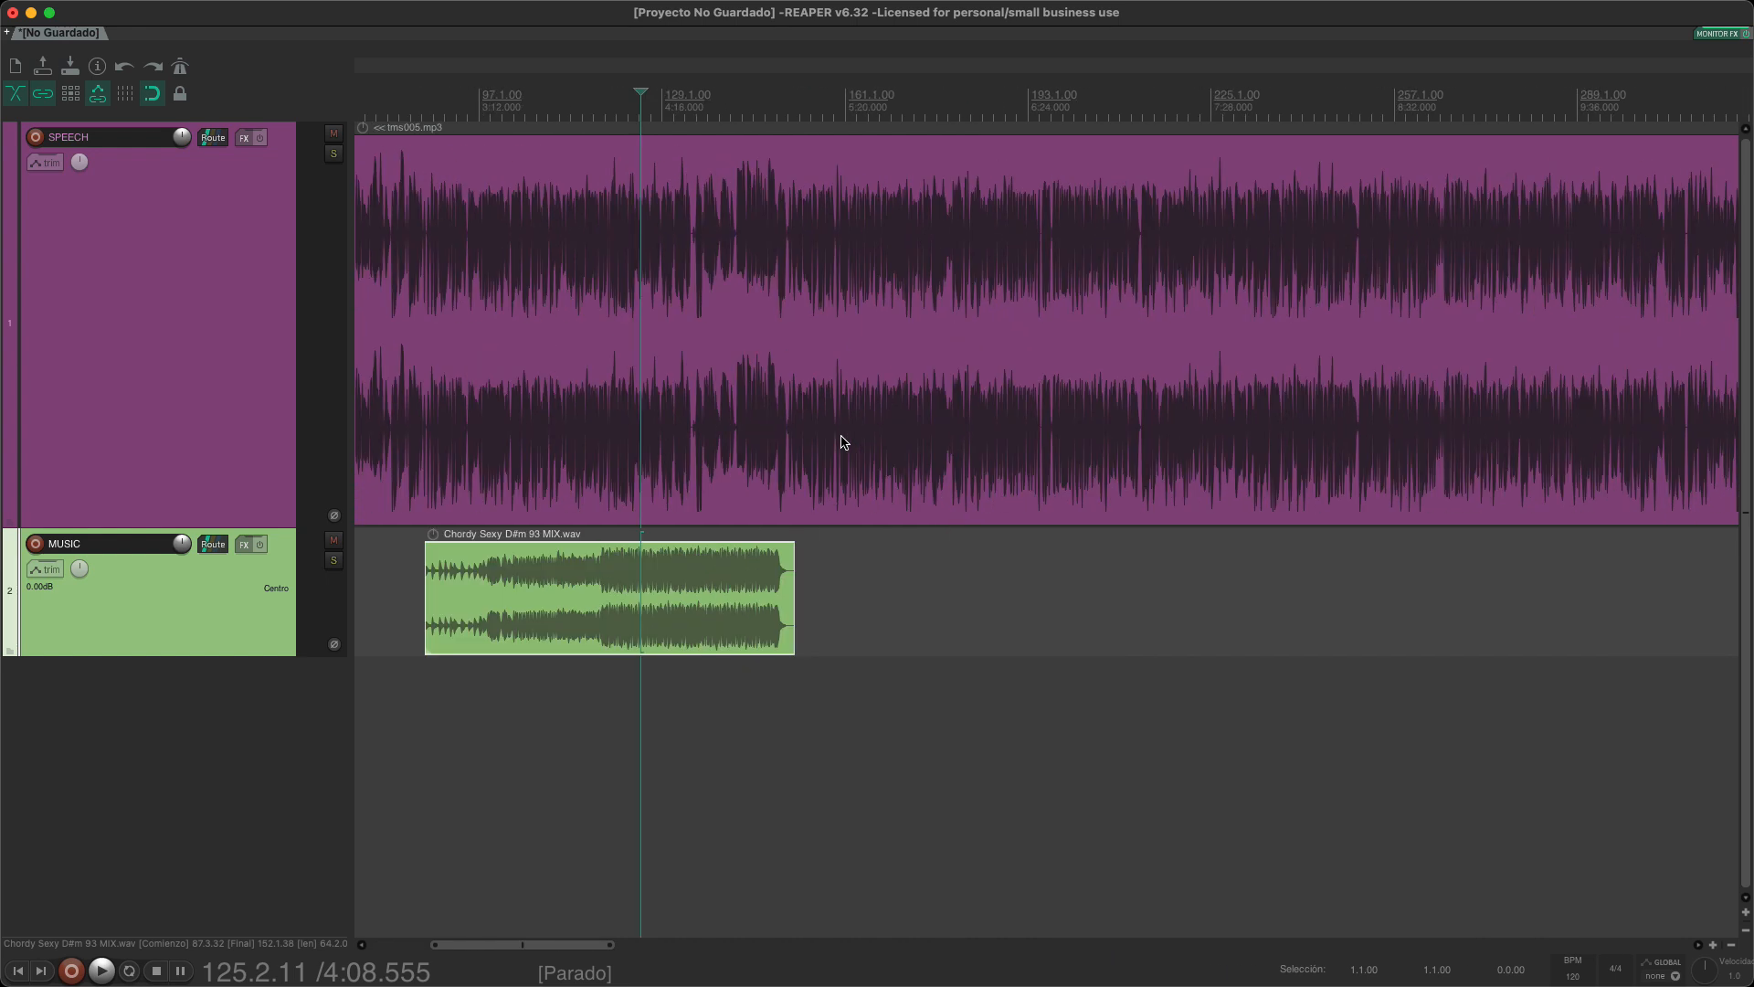
pyautogui.click(672, 334)
pyautogui.scroll(5, 902, 348)
pyautogui.scroll(2, 1089, 347)
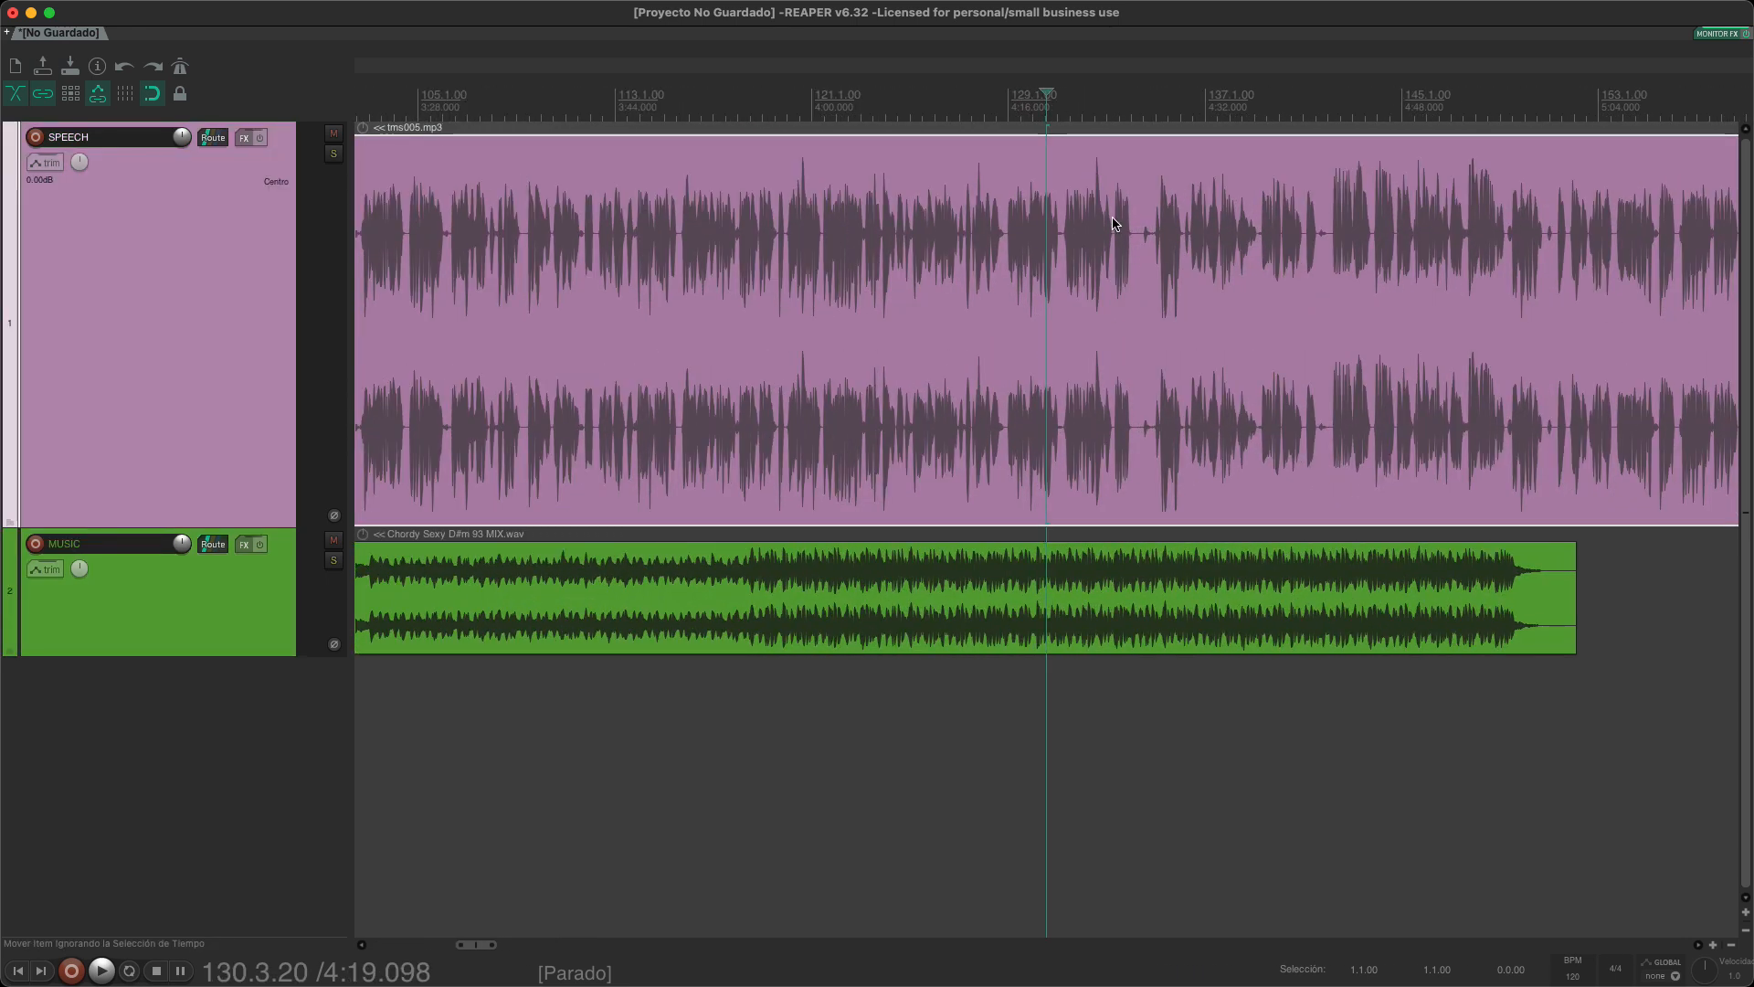
pyautogui.press('space')
pyautogui.scroll(2, 1105, 233)
pyautogui.press('space')
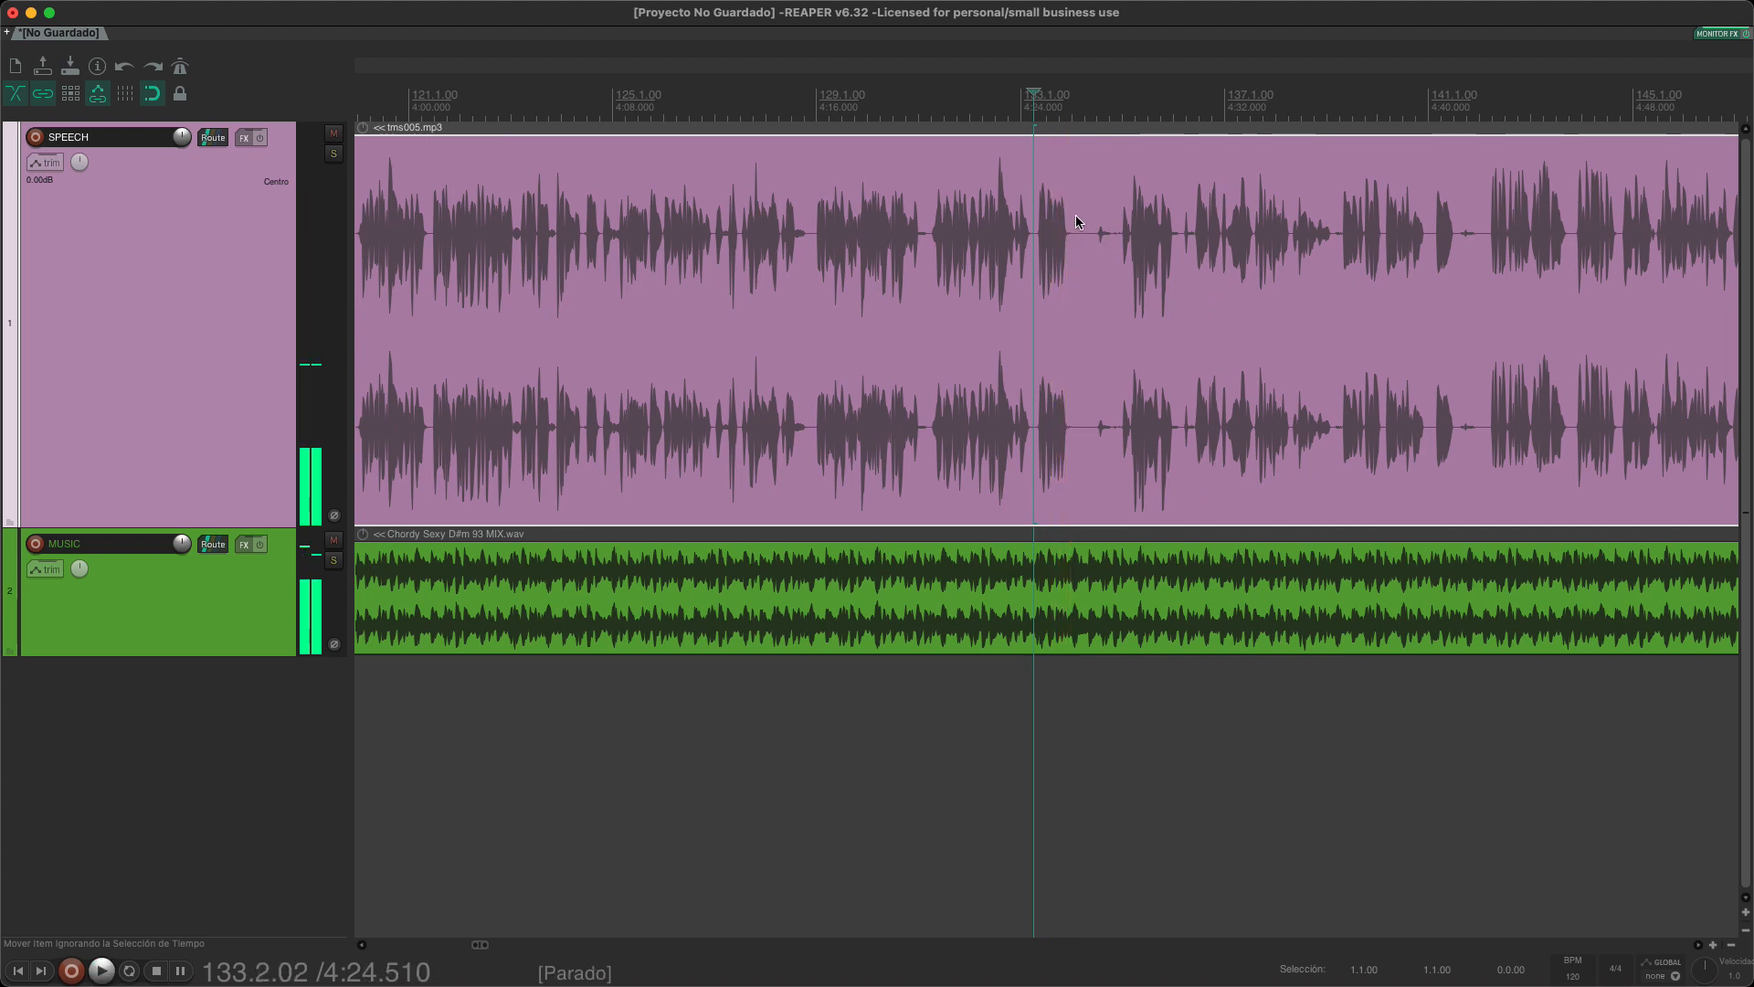
pyautogui.press('s')
pyautogui.moveTo(1120, 225); pyautogui.dragTo(1376, 389)
# Step: Set the MUSIC track's volume to -6 dB and increase the track's height
pyautogui.click(853, 548)
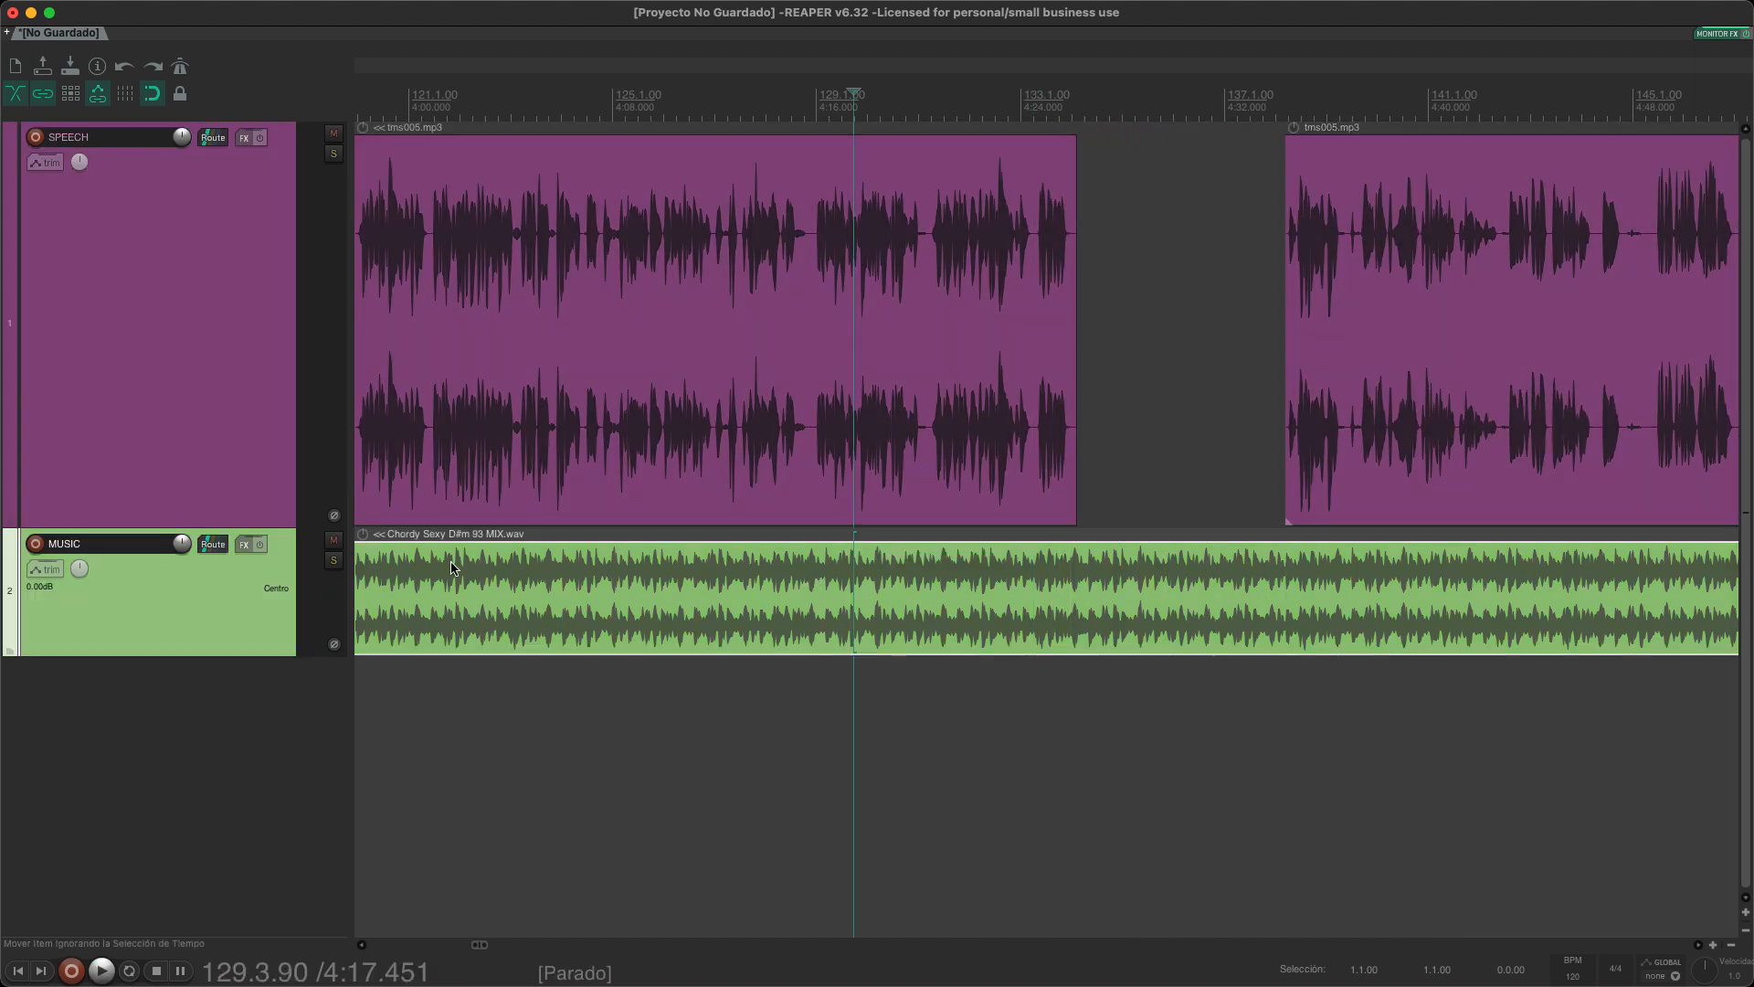
pyautogui.rightClick(183, 544)
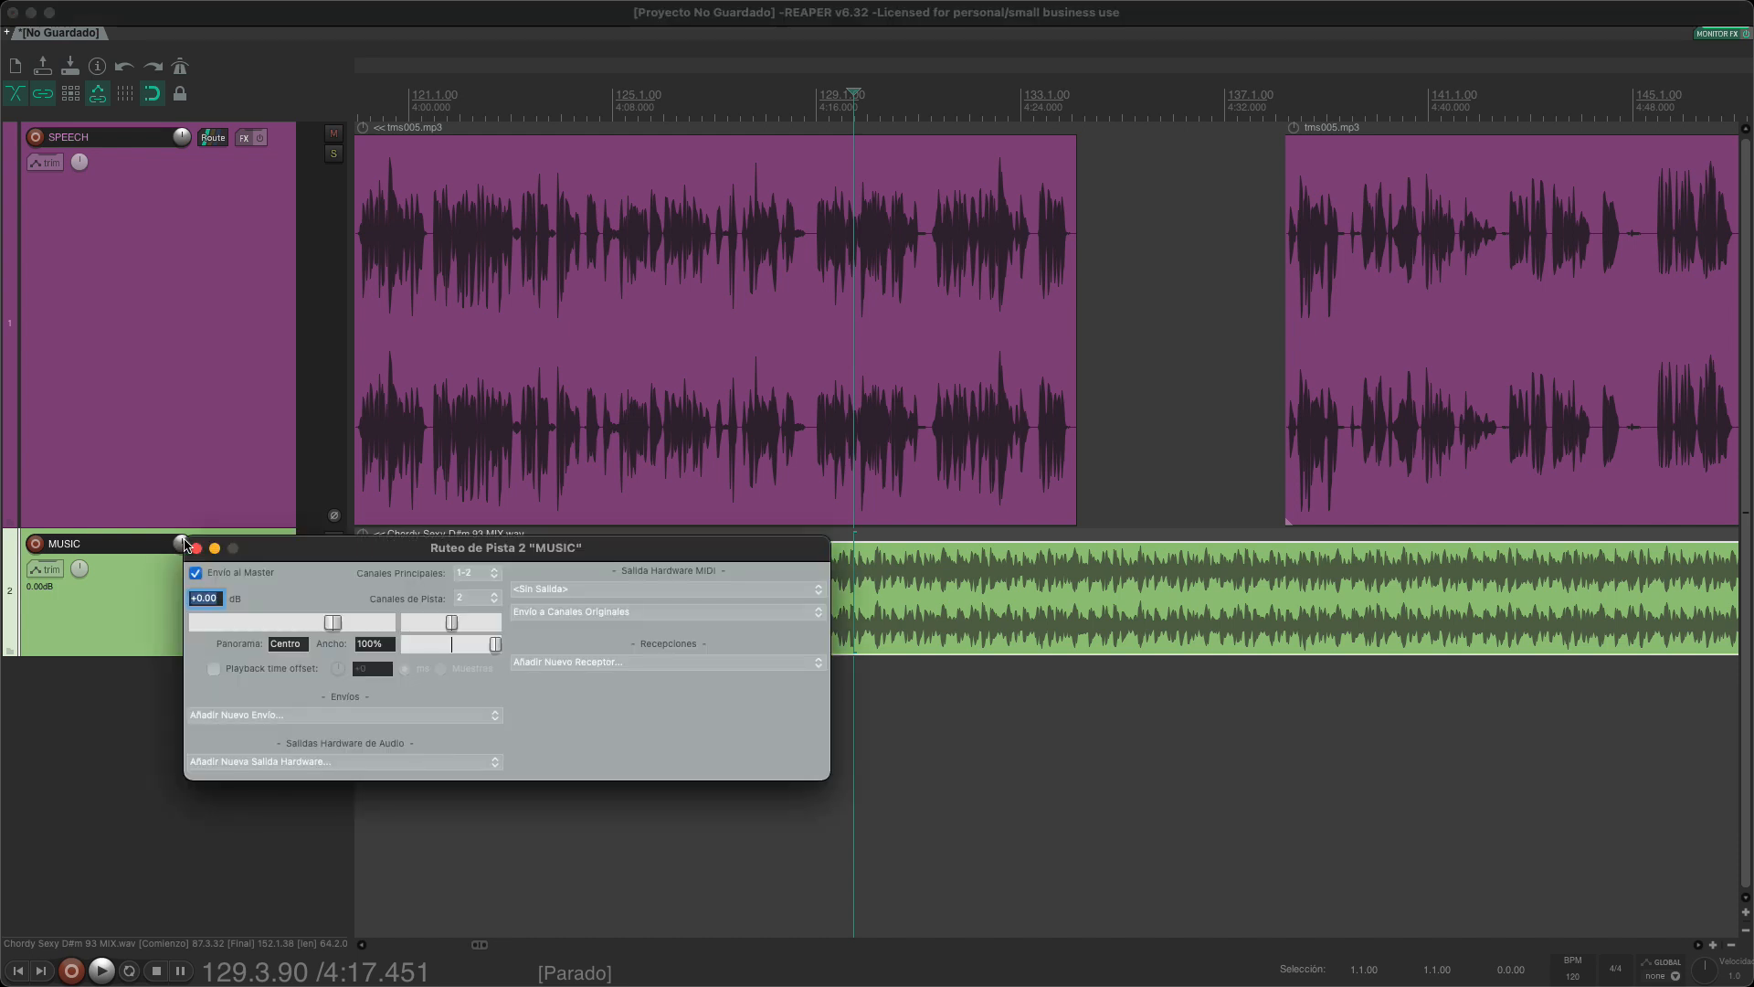
pyautogui.press('Return')
pyautogui.click(195, 549)
pyautogui.click(969, 556)
pyautogui.scroll(-3, 226, 772)
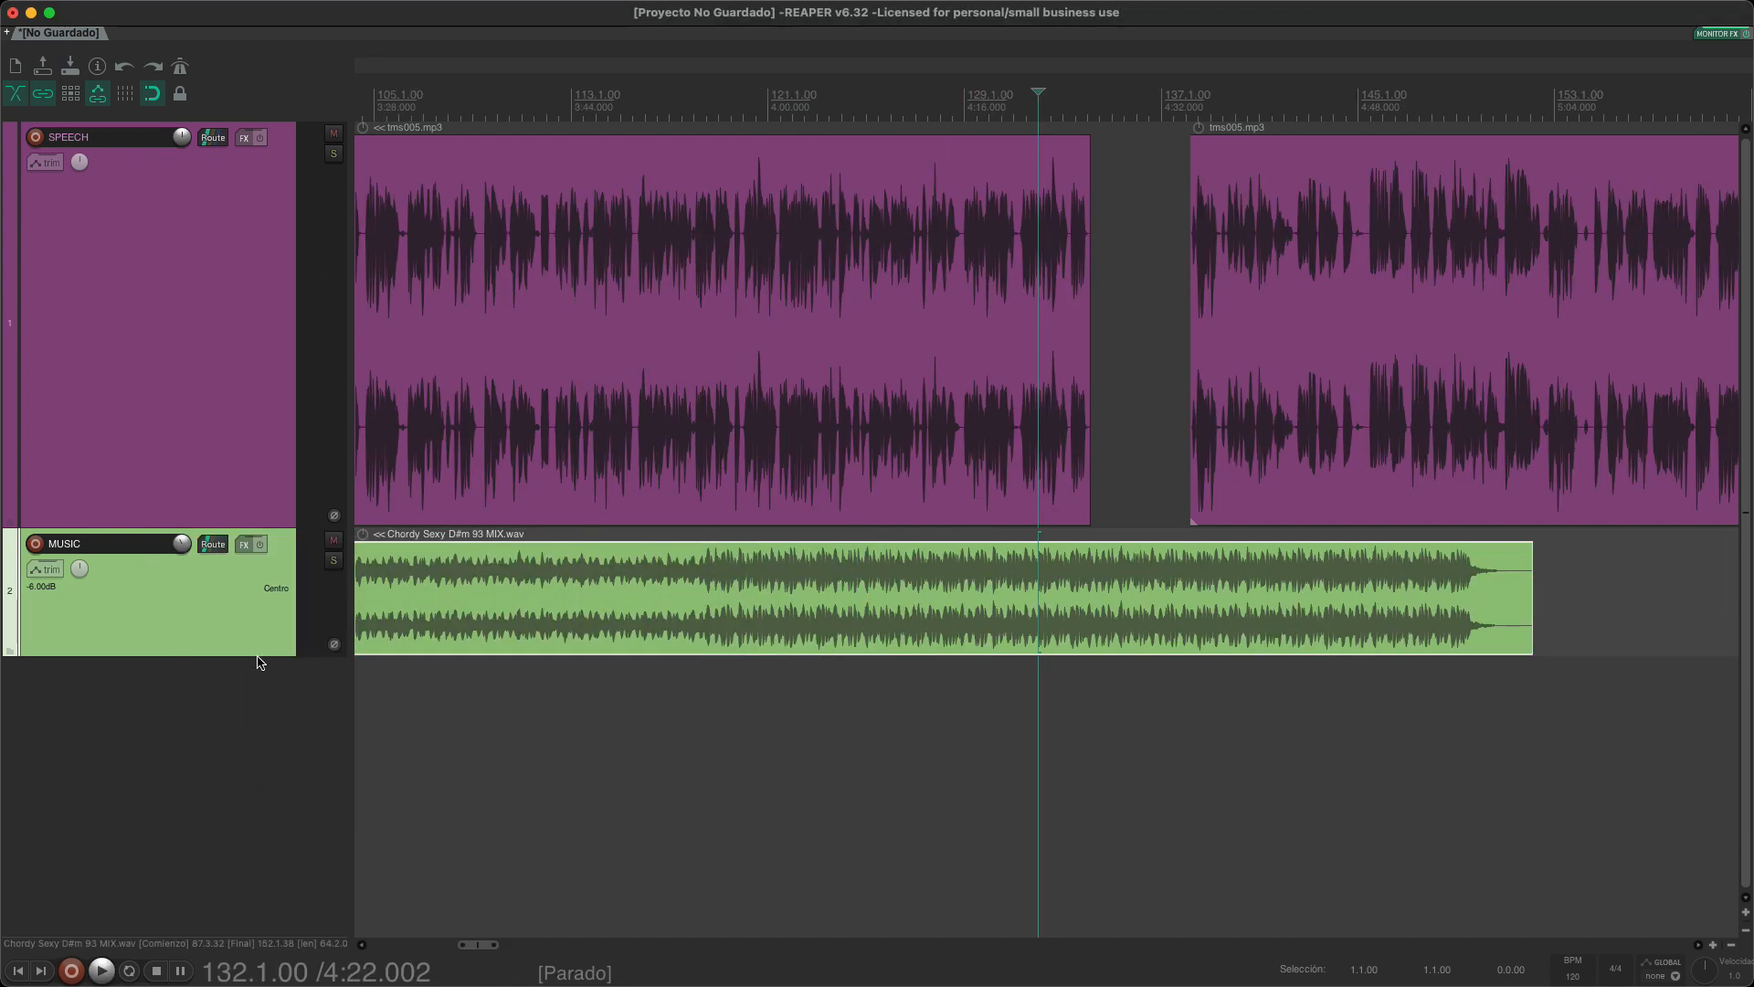
pyautogui.moveTo(257, 657); pyautogui.dragTo(258, 723)
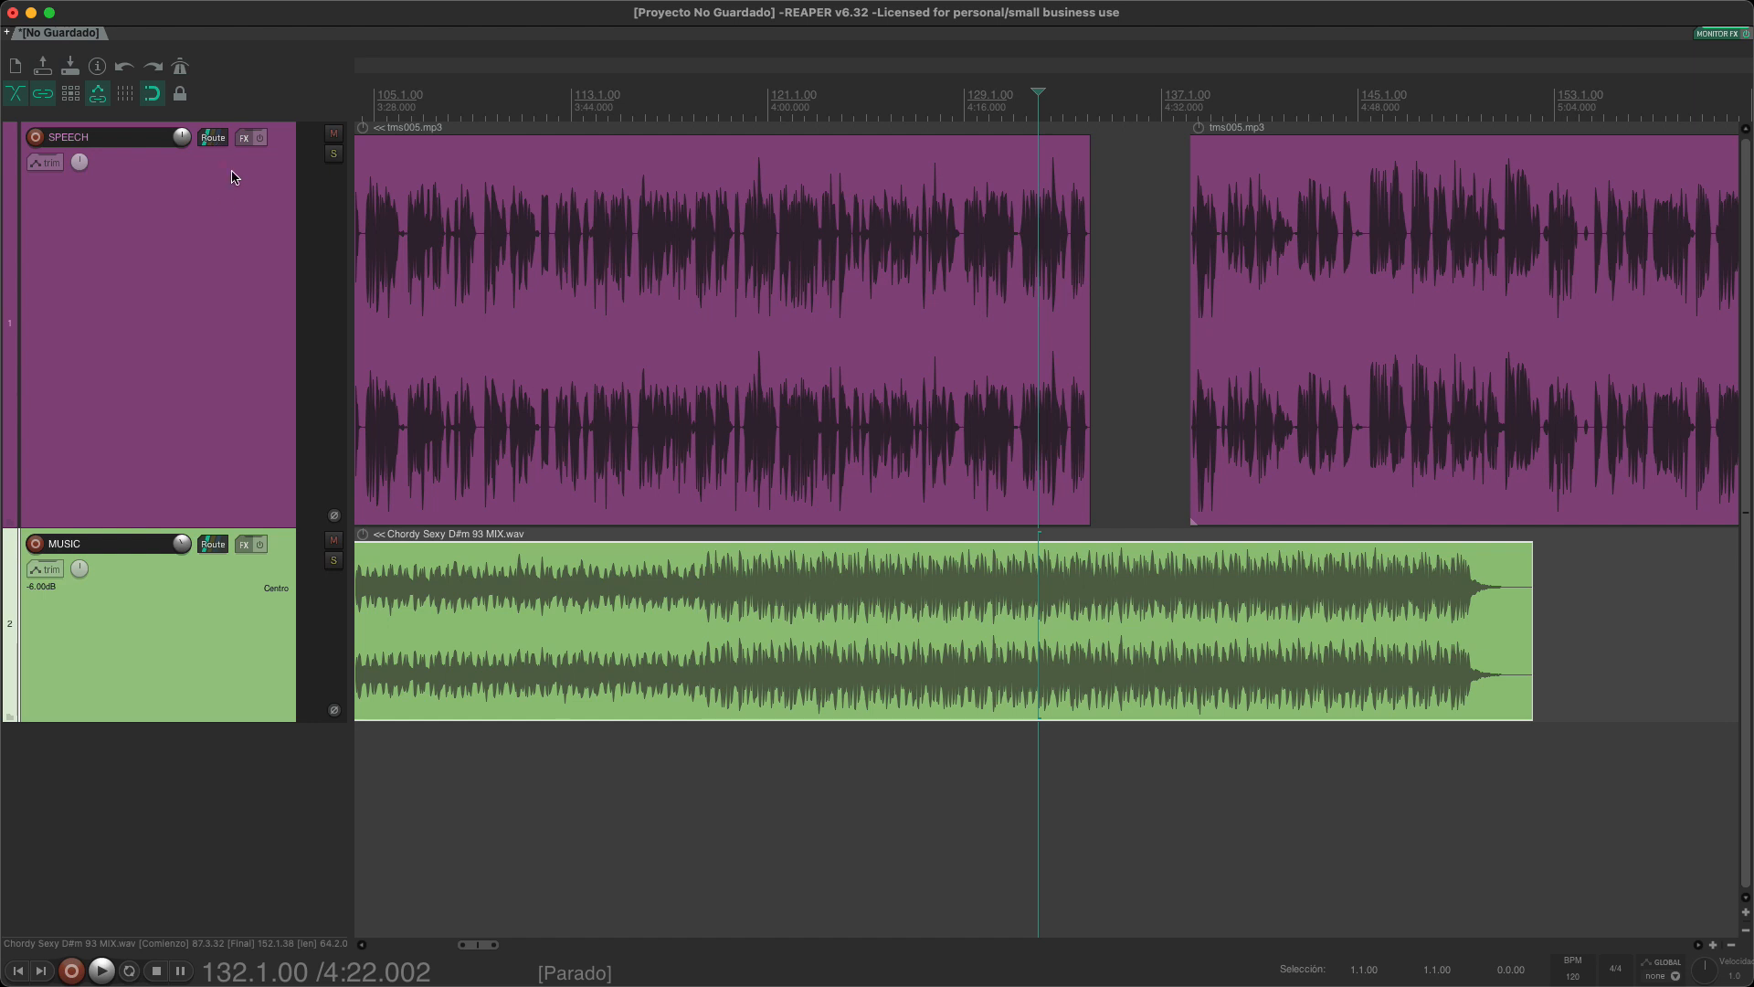
# Step: Create a send from the SPEECH track to the MUSIC track, routing audio channels 1/2 to new destination channels 3/4
pyautogui.moveTo(216, 573); pyautogui.dragTo(219, 576)
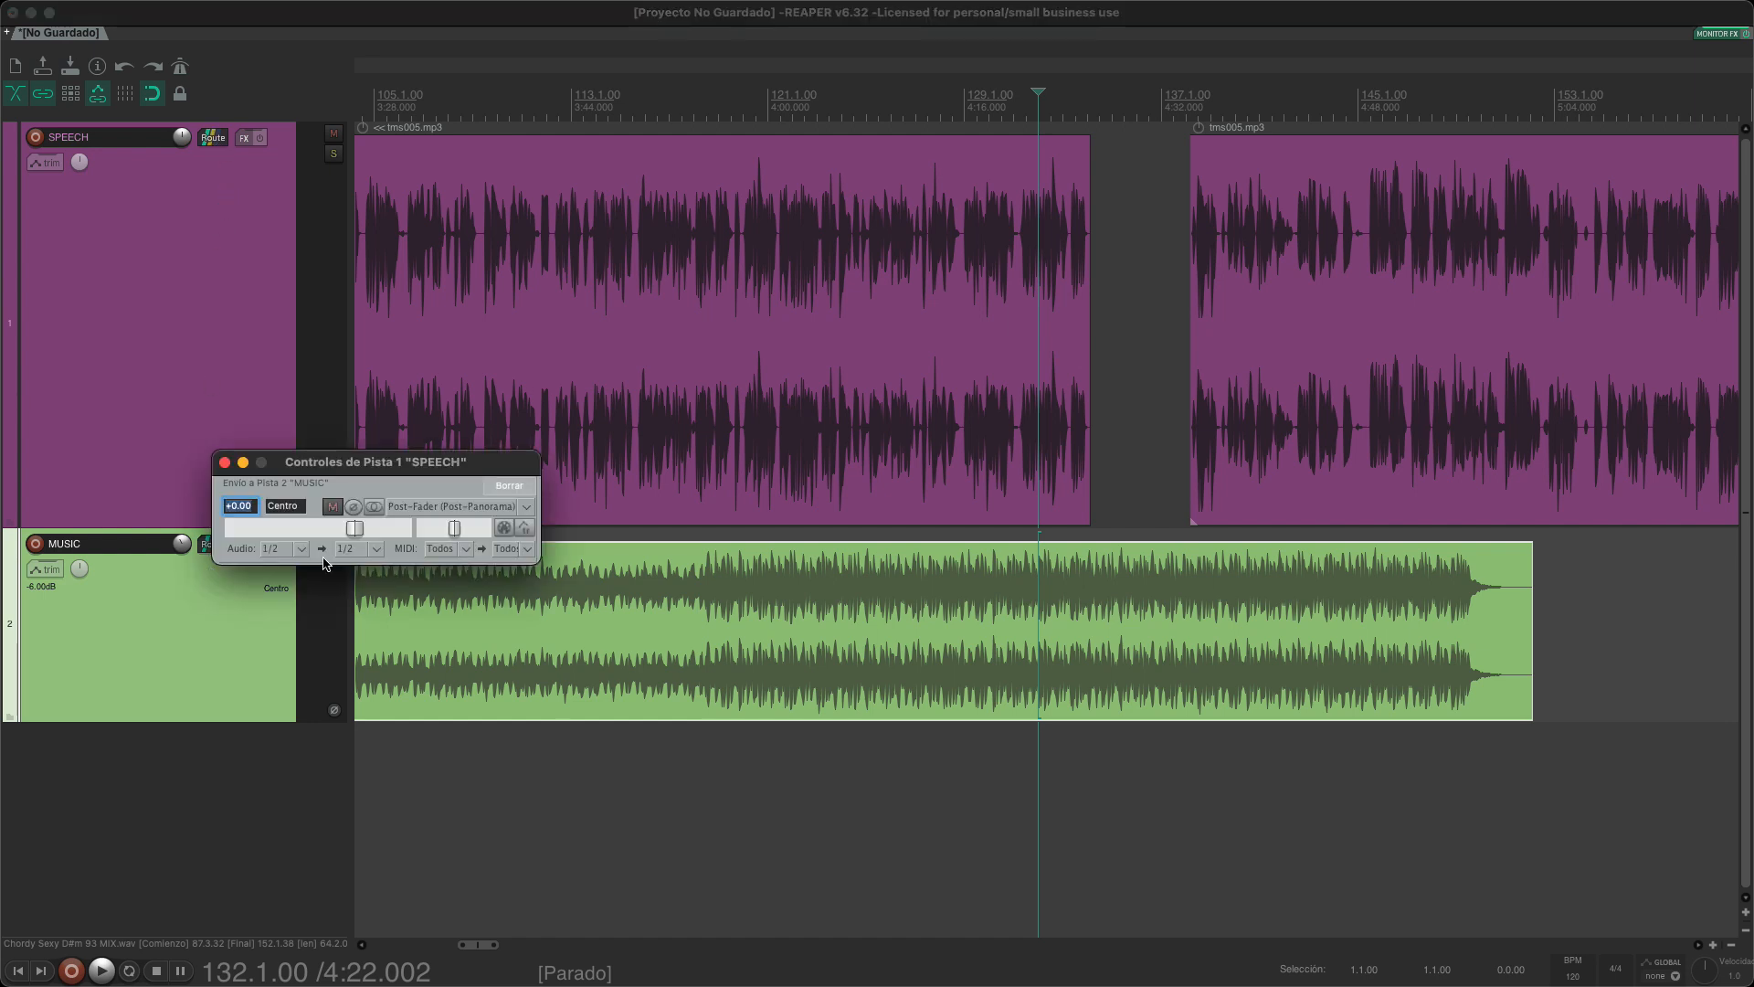
pyautogui.click(362, 549)
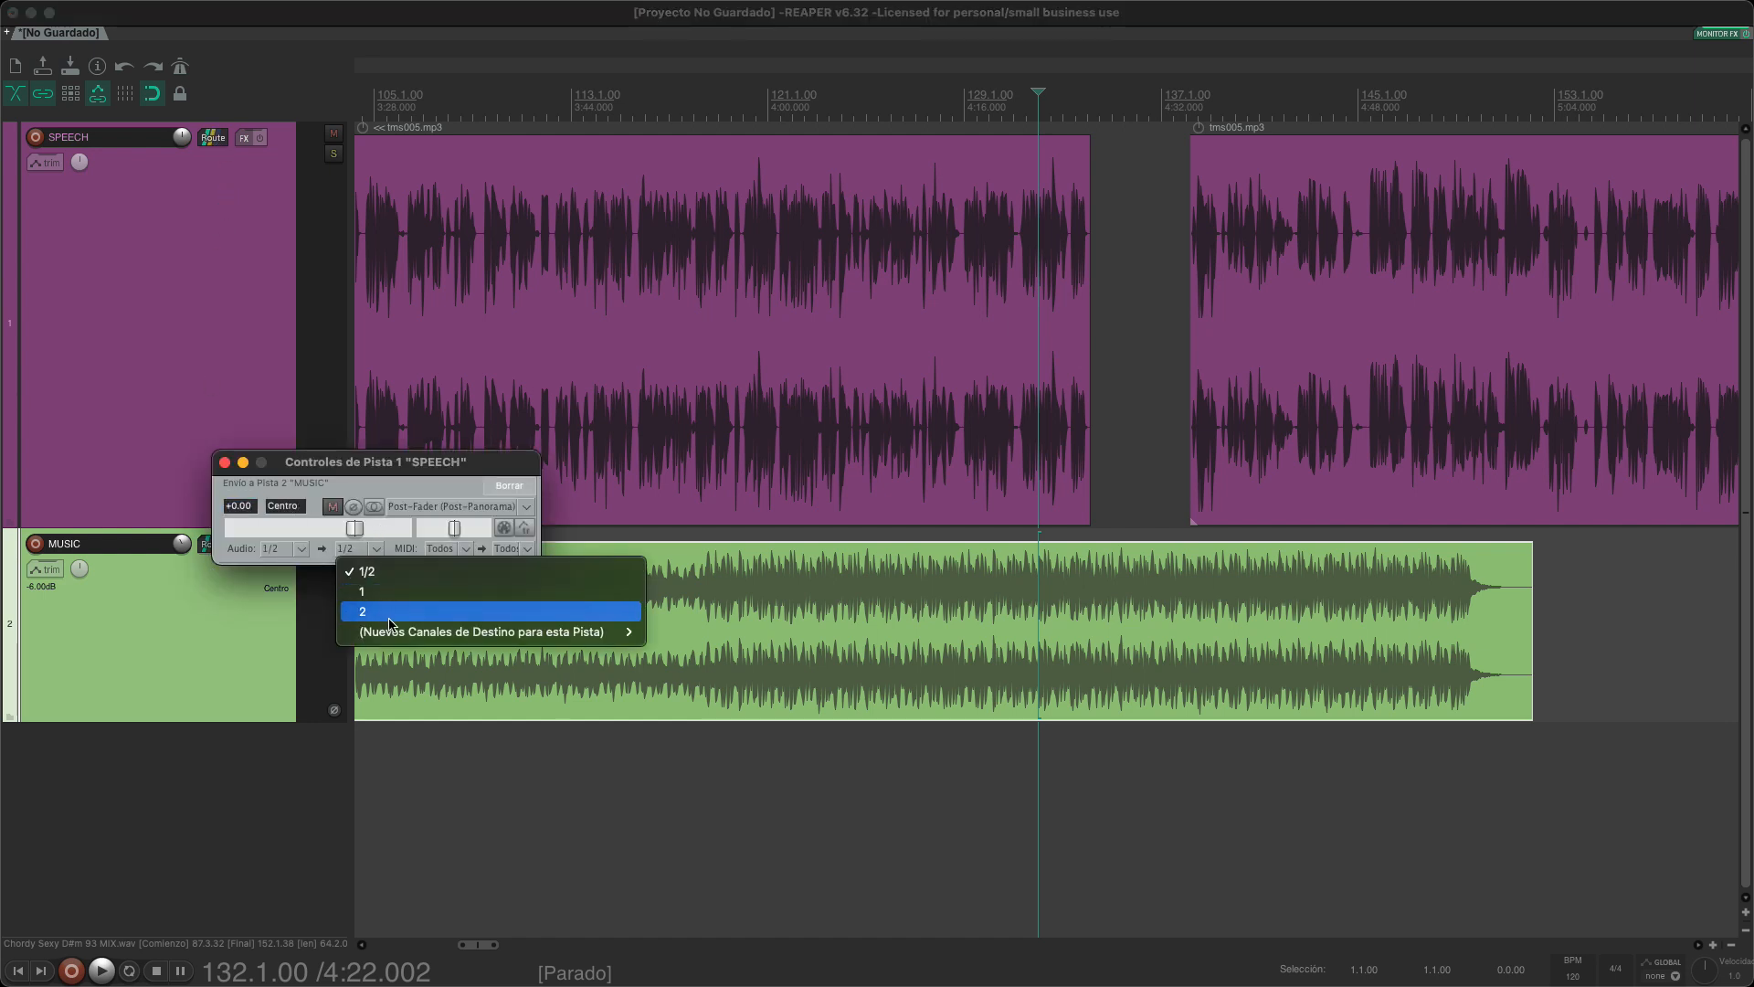
pyautogui.moveTo(538, 636)
pyautogui.click(660, 632)
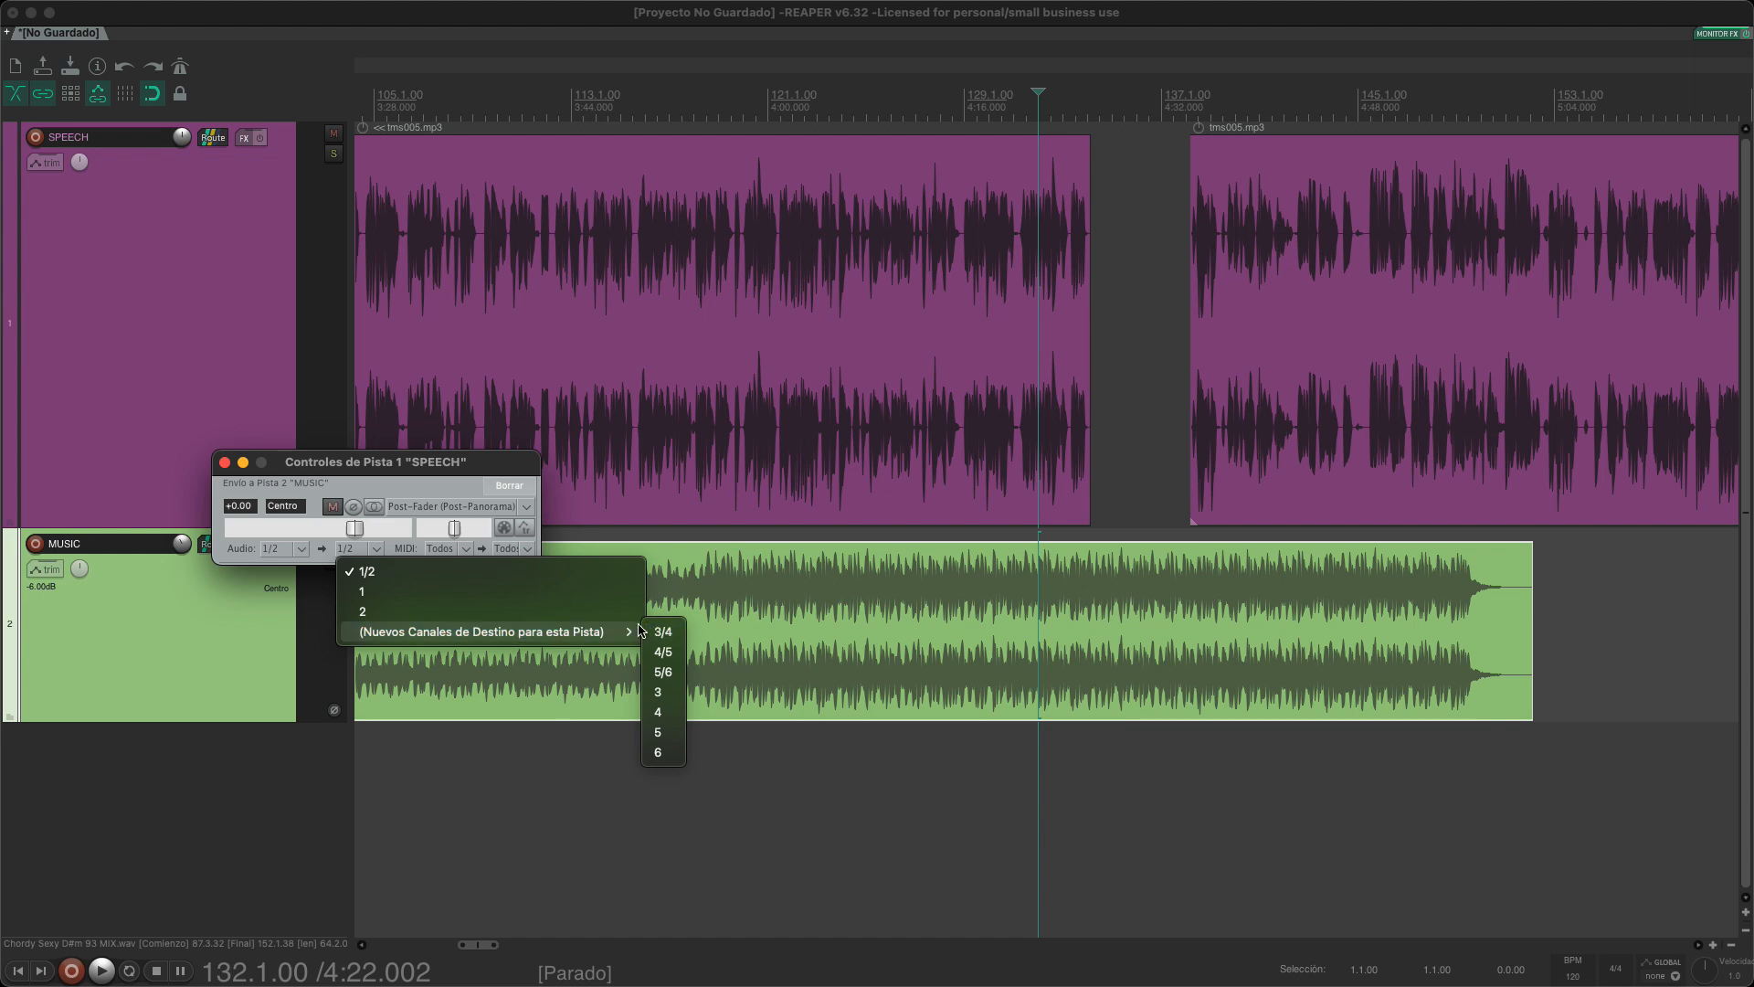
pyautogui.click(225, 463)
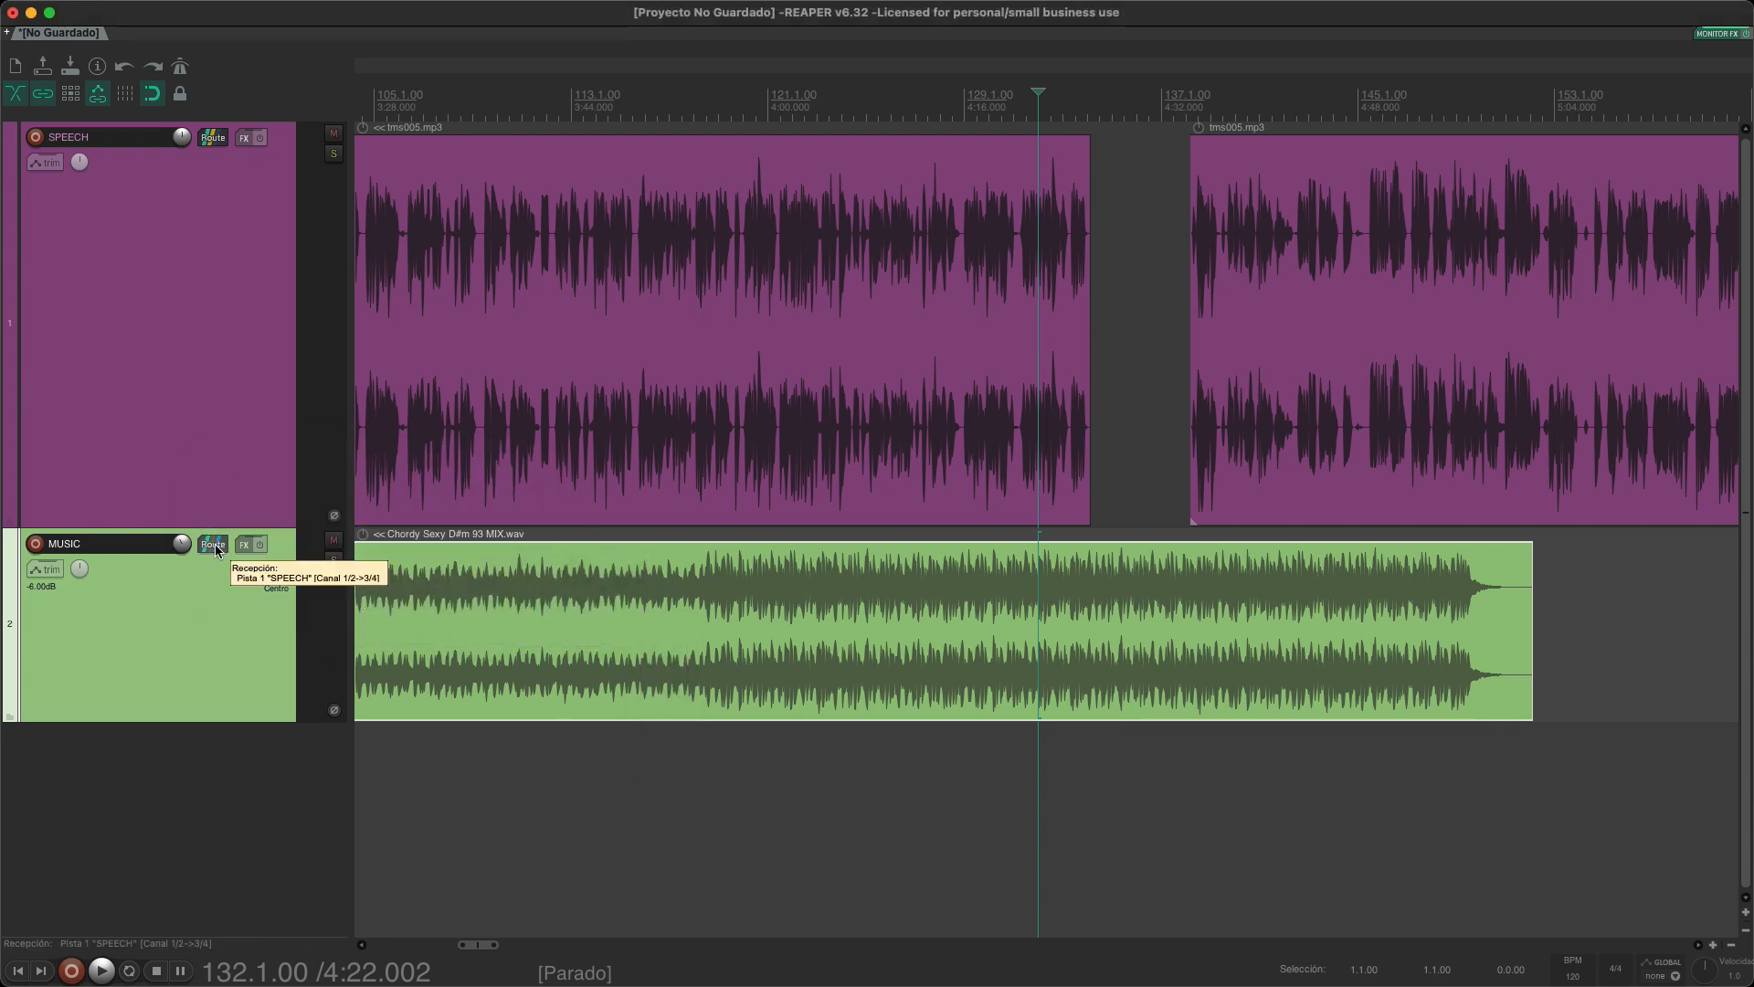
# Step: Add the ReaComp (Cockos) compressor to the MUSIC track's effects and close the FX browser
pyautogui.click(245, 544)
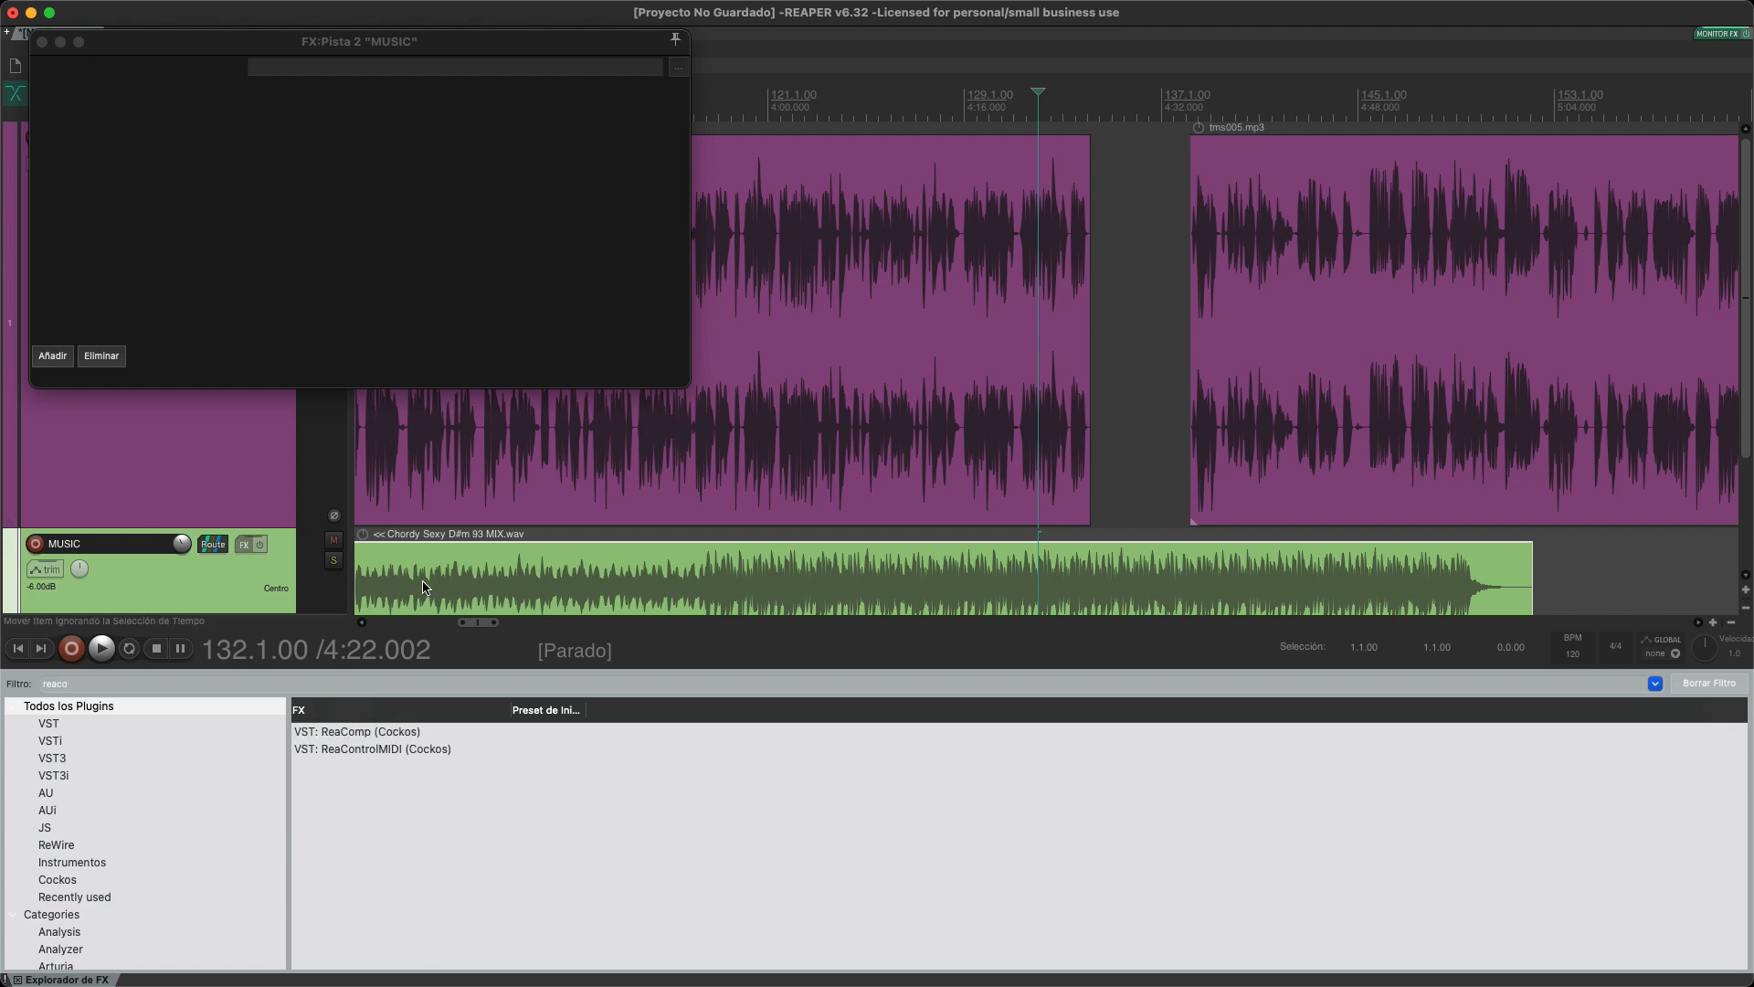
pyautogui.doubleClick(342, 736)
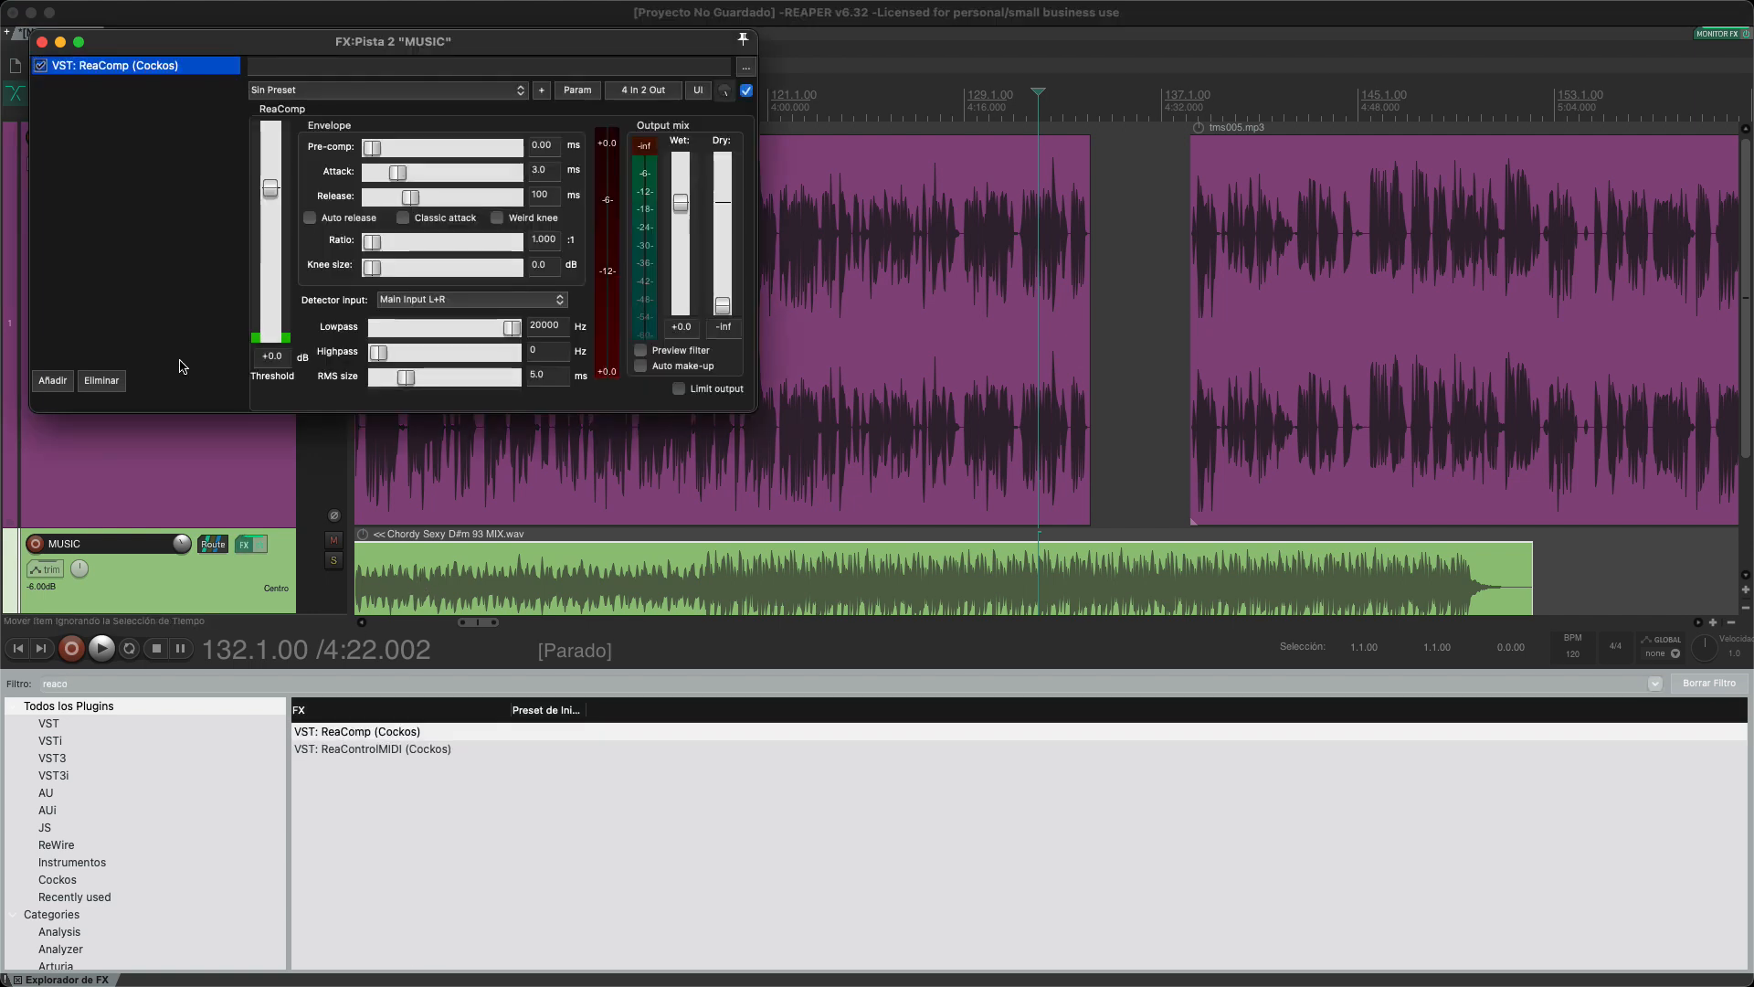
pyautogui.click(20, 979)
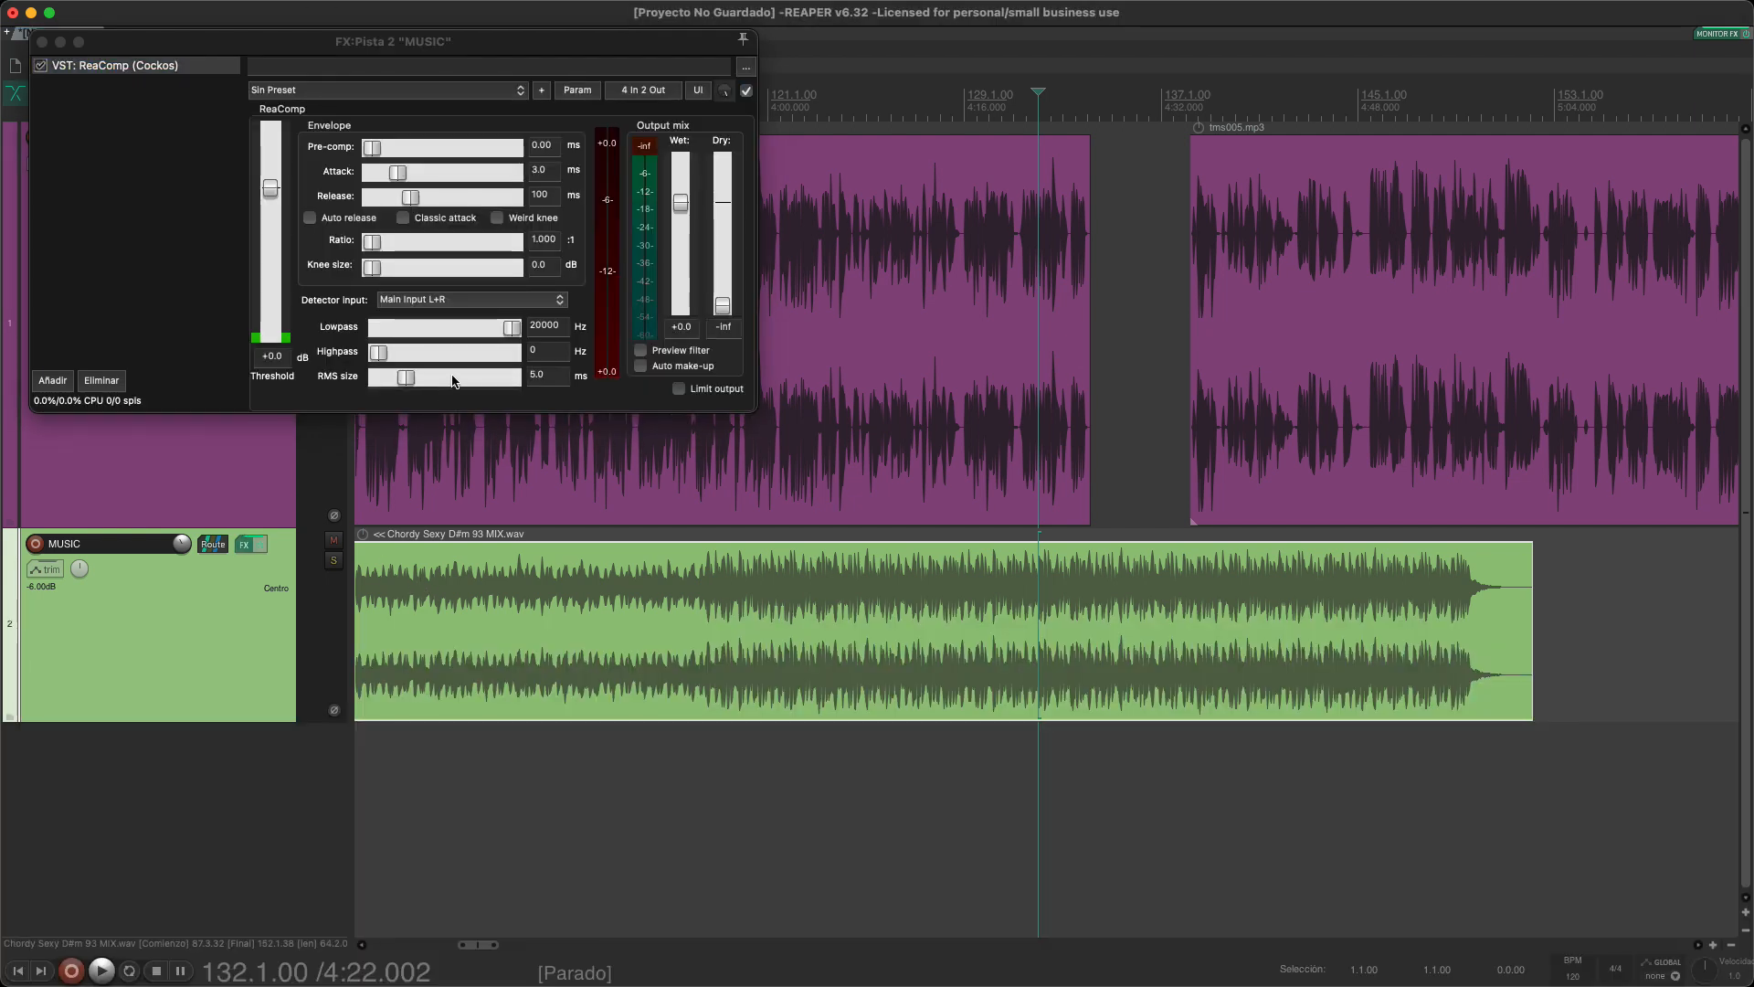
# Step: Set ReaComp's detector input to Auxiliary Input L+R and play the project briefly to check the sidechain signal
pyautogui.click(436, 300)
pyautogui.click(436, 318)
pyautogui.moveTo(310, 34); pyautogui.dragTo(597, 517)
pyautogui.press('space')
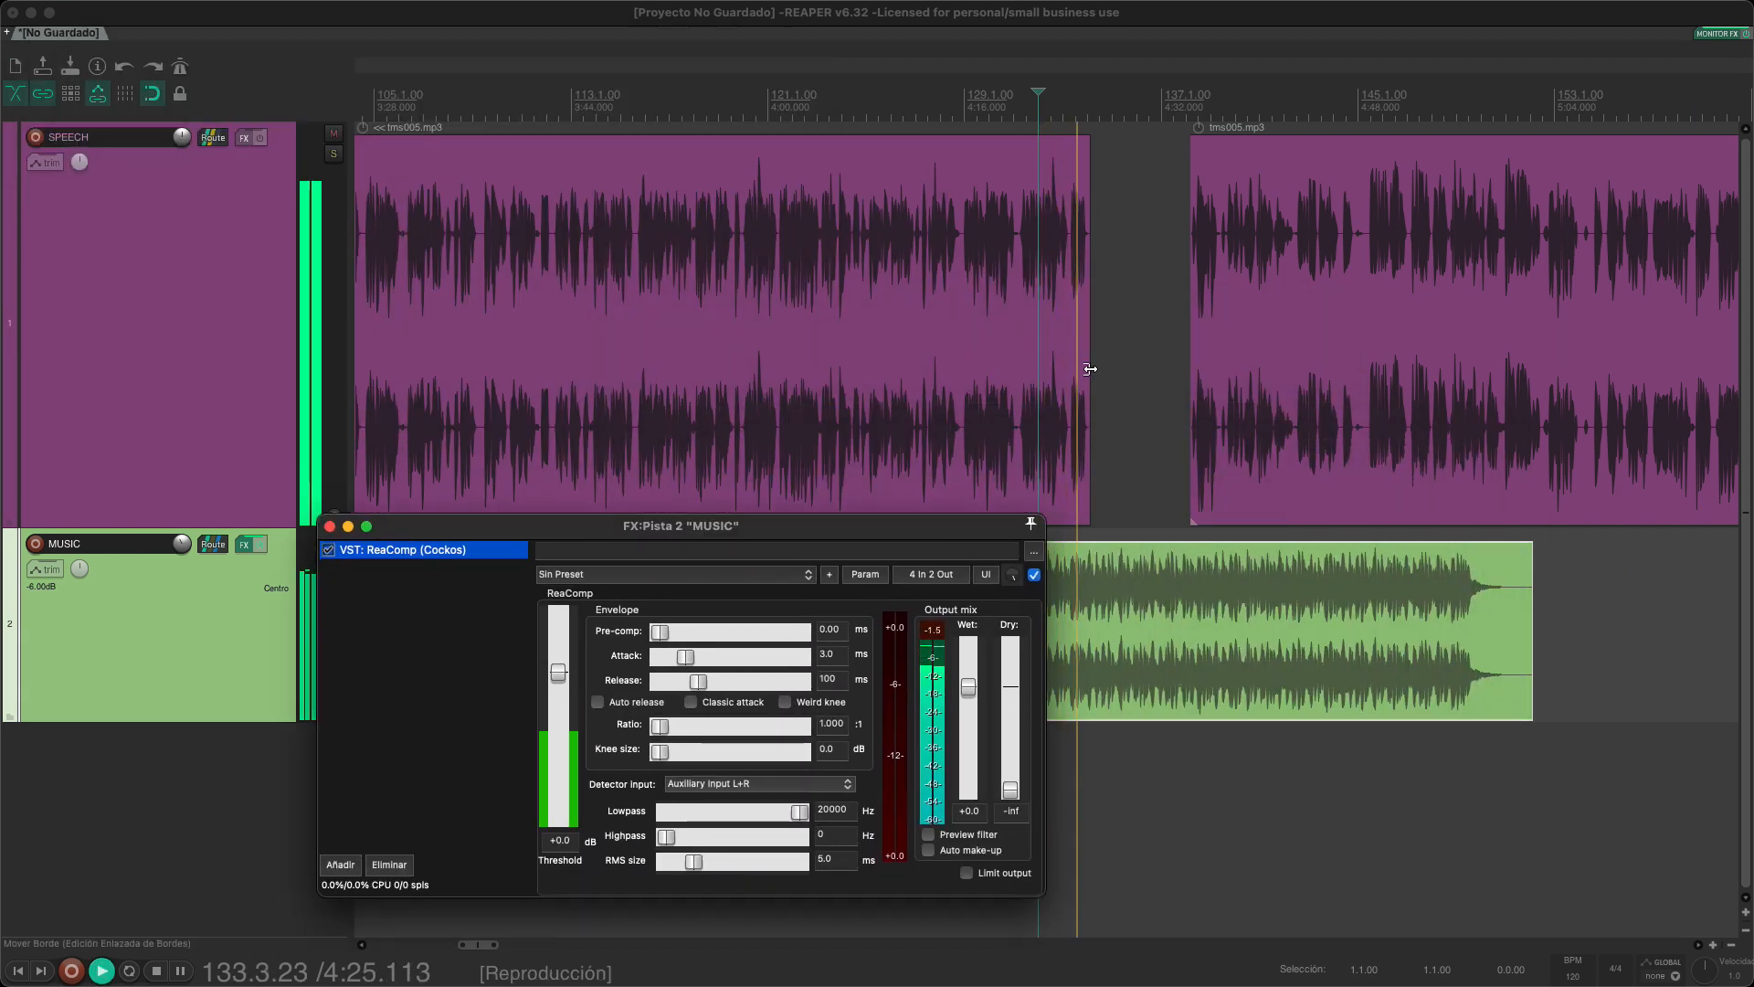
pyautogui.press('space')
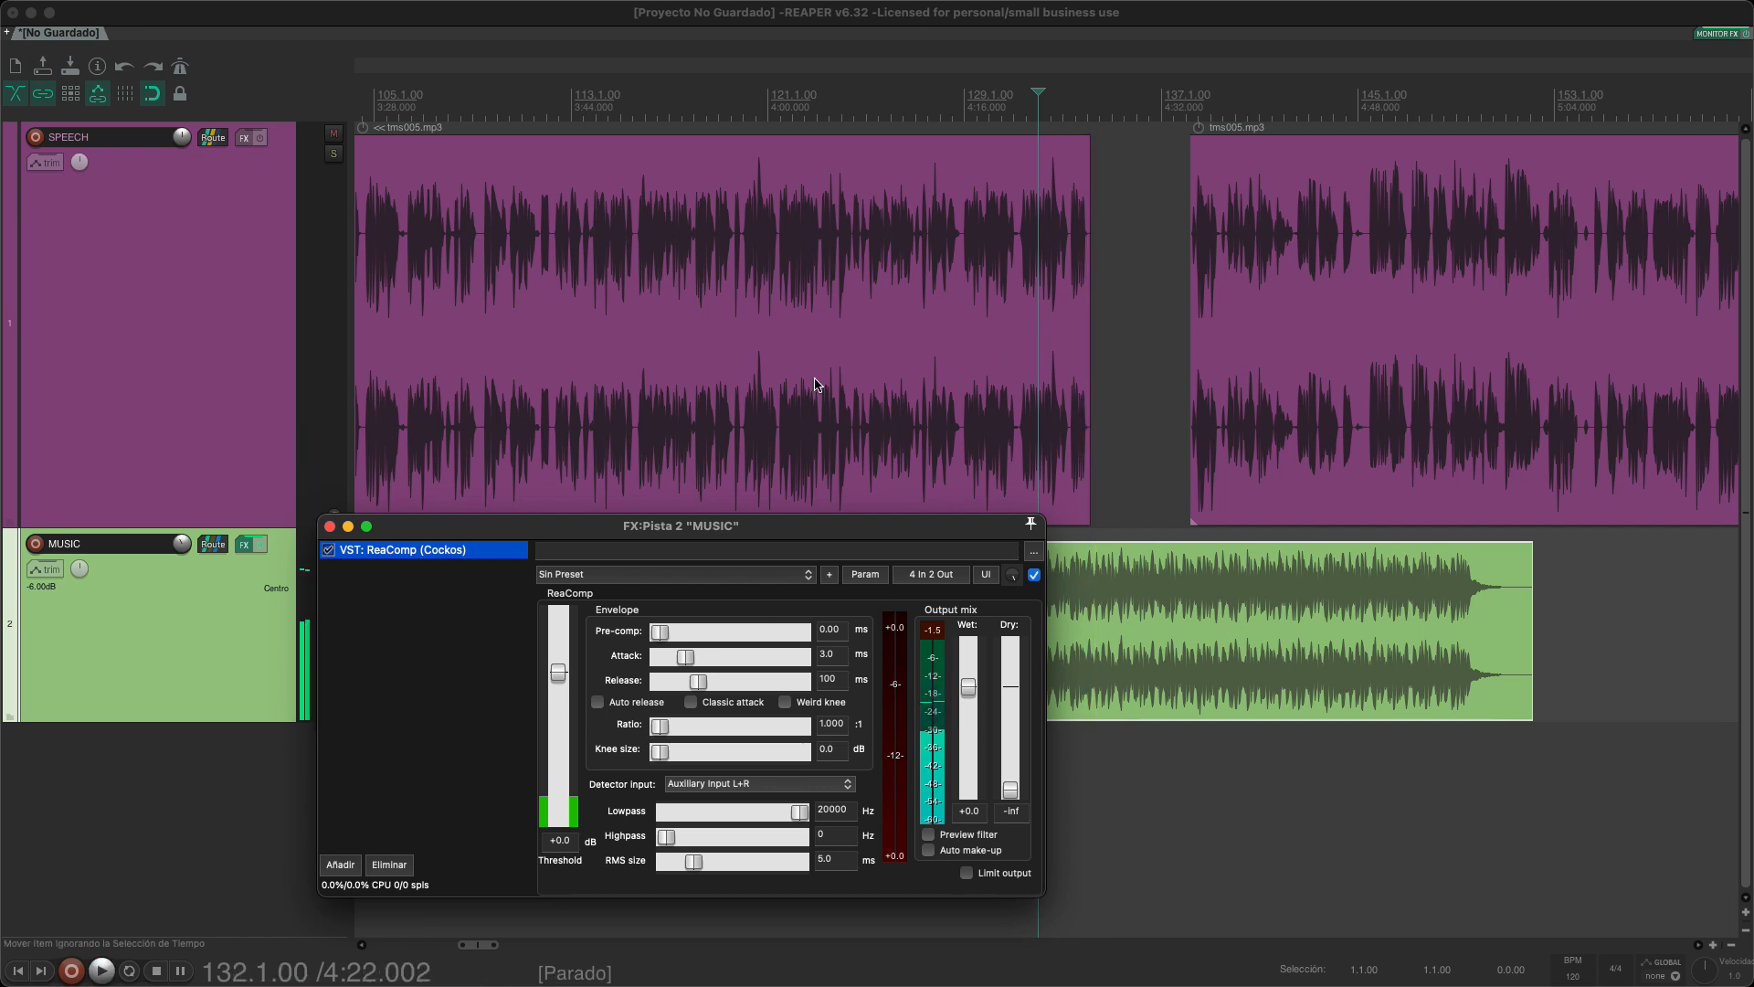
# Step: During playback of the speech section, set ReaComp's threshold to -24.6 dB, ratio to 5.10:1, attack to 0 ms and release to 57 ms
pyautogui.click(808, 387)
pyautogui.press('space')
pyautogui.moveTo(559, 673); pyautogui.dragTo(691, 681)
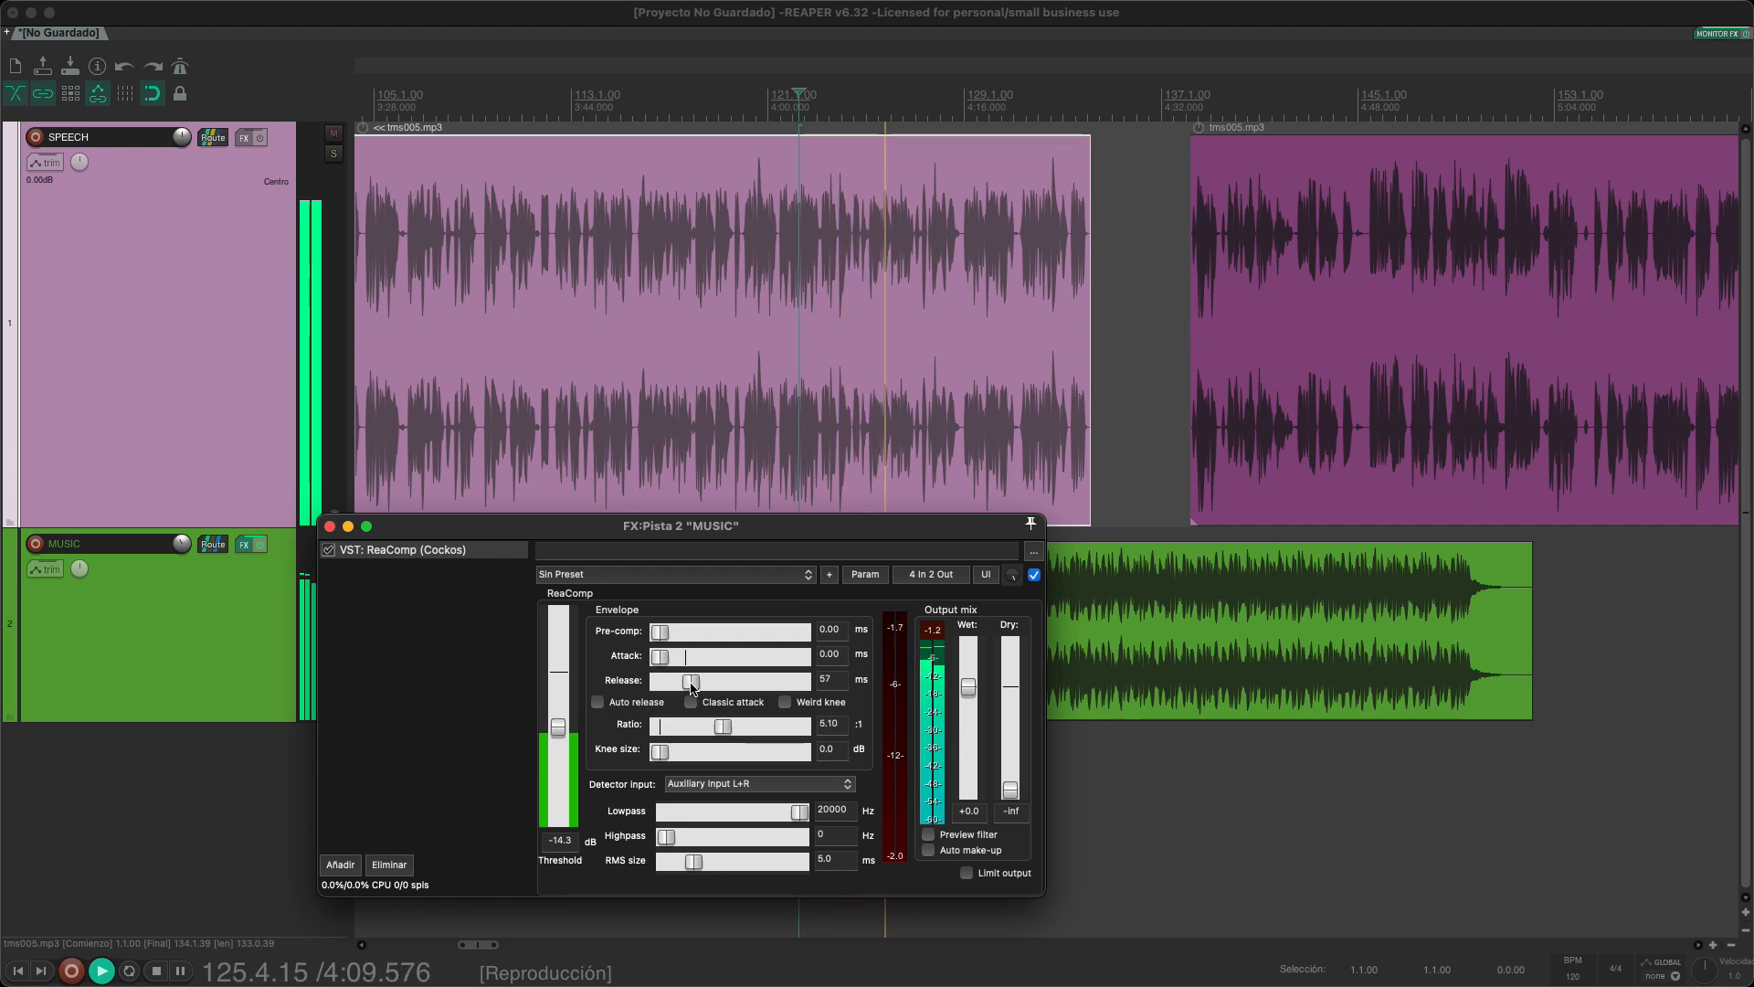
pyautogui.moveTo(560, 729); pyautogui.dragTo(560, 746)
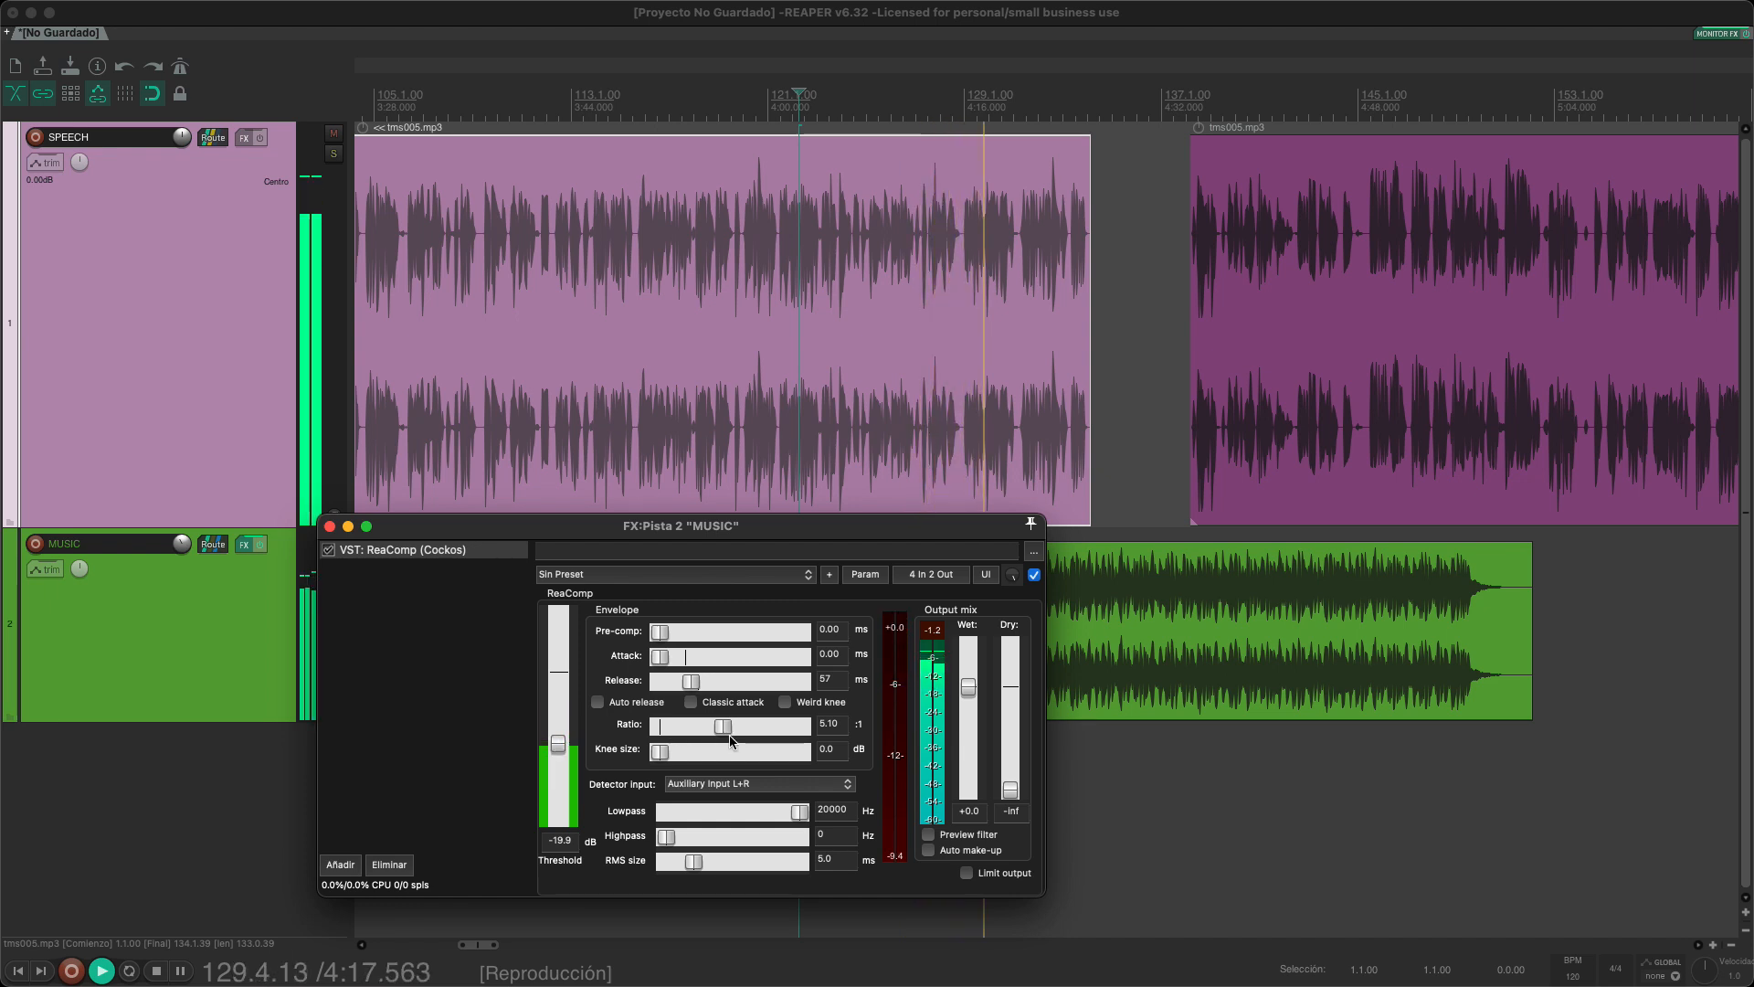
pyautogui.moveTo(558, 745); pyautogui.dragTo(557, 756)
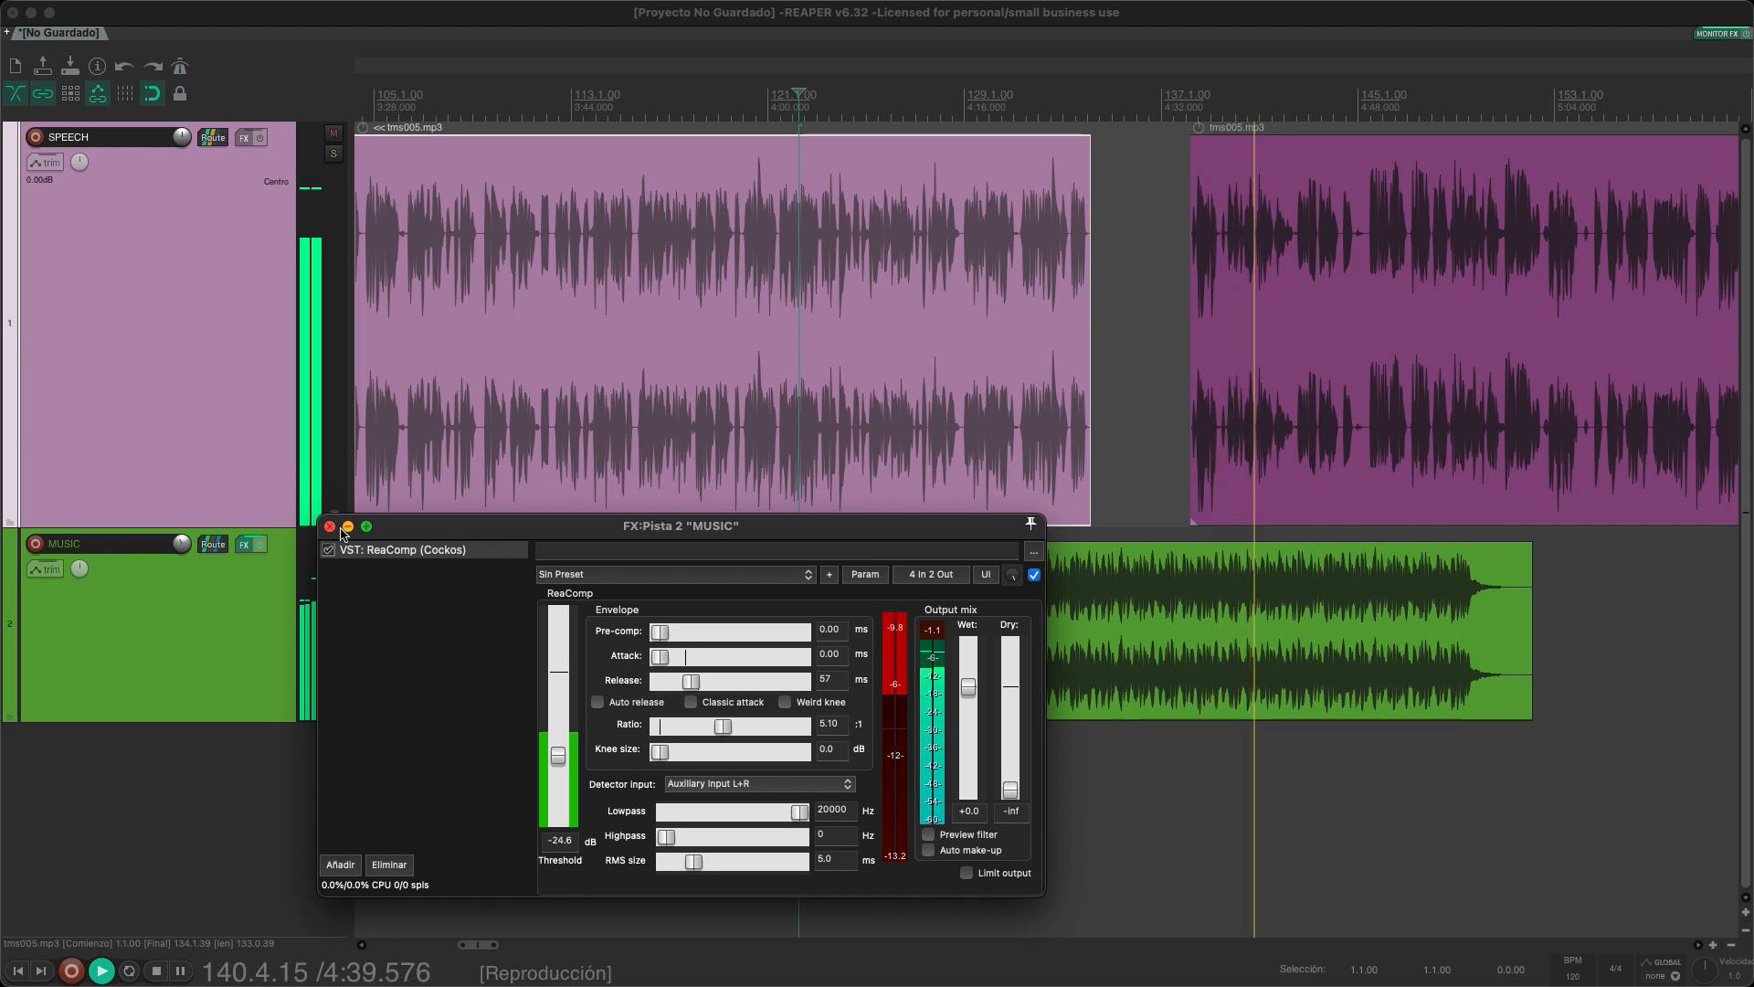
pyautogui.press('space')
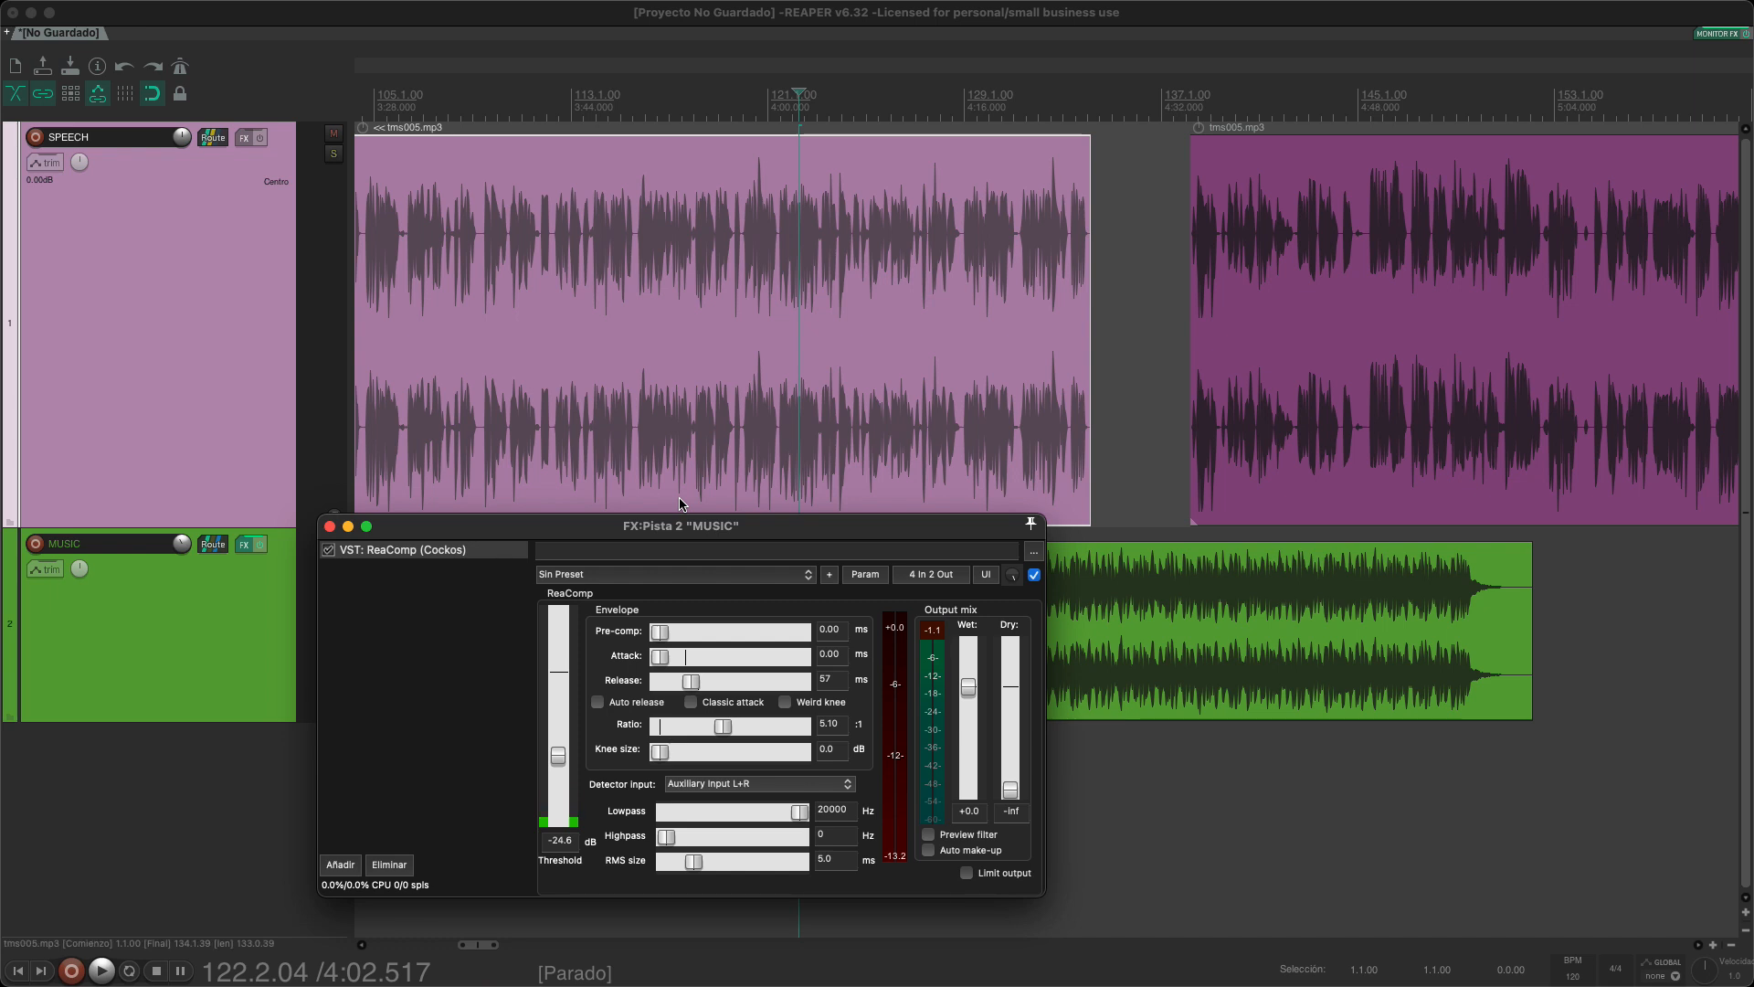
# Step: Reduce the track heights, add a new empty track below MUSIC and arm it for recording
pyautogui.scroll(-5, 222, 396)
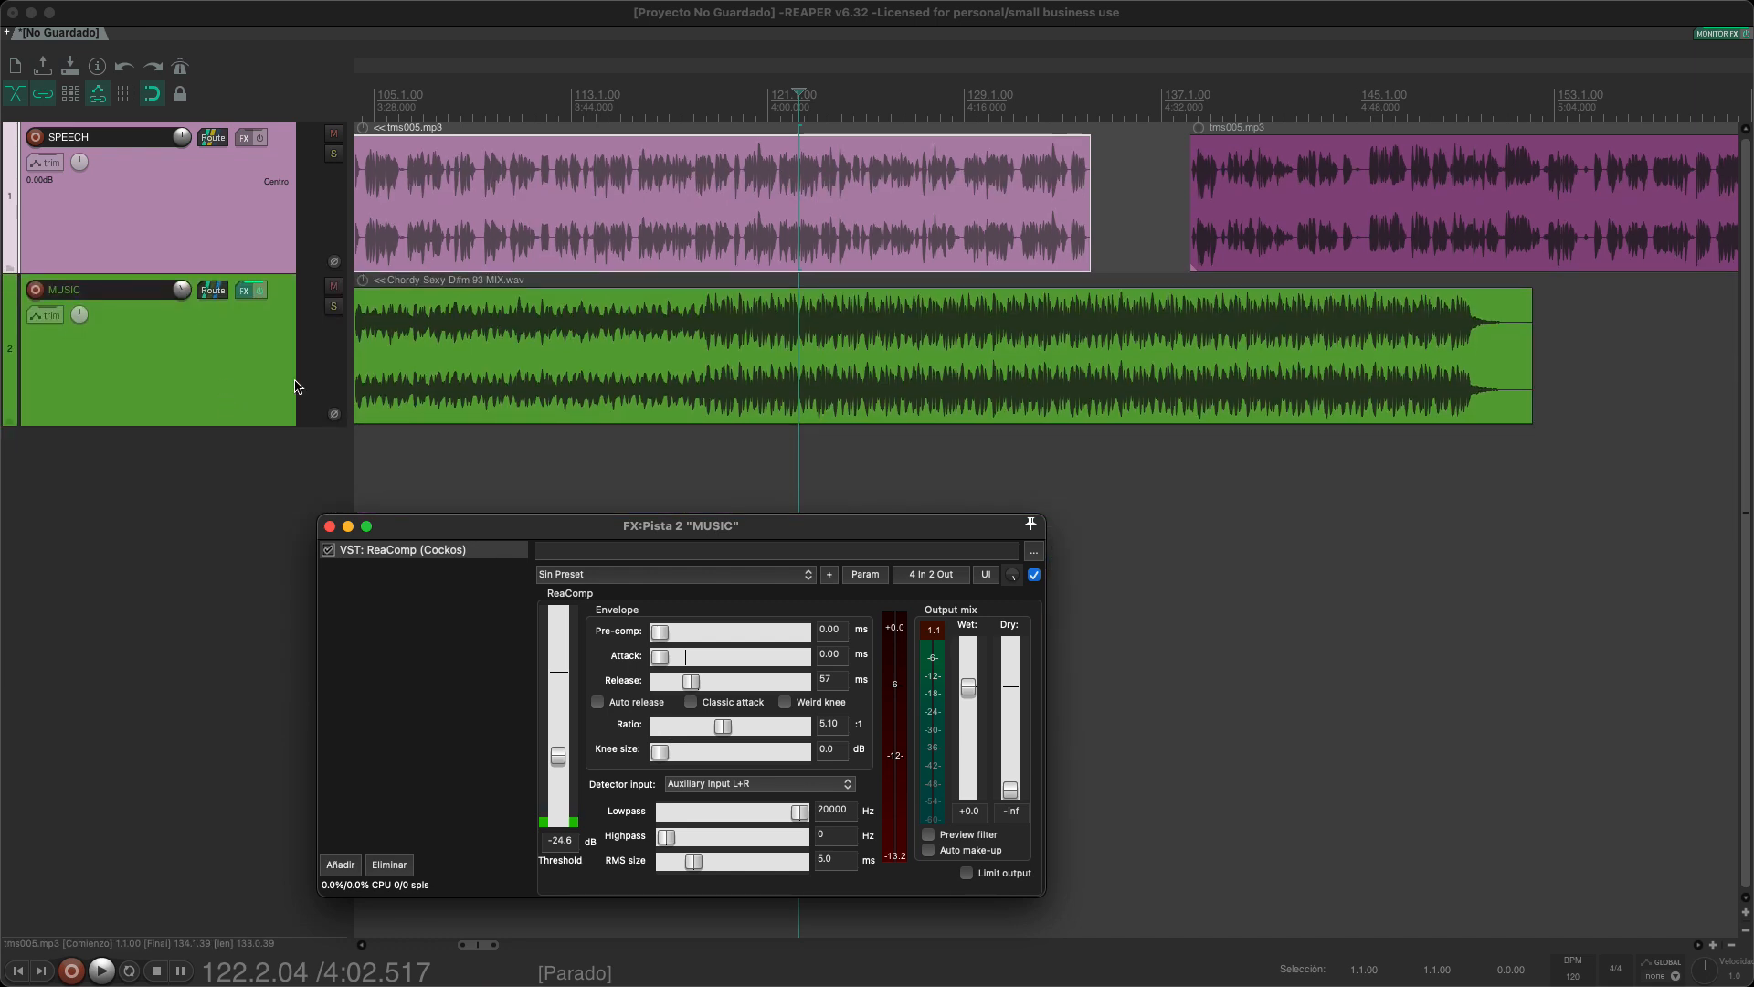
pyautogui.scroll(1, 177, 363)
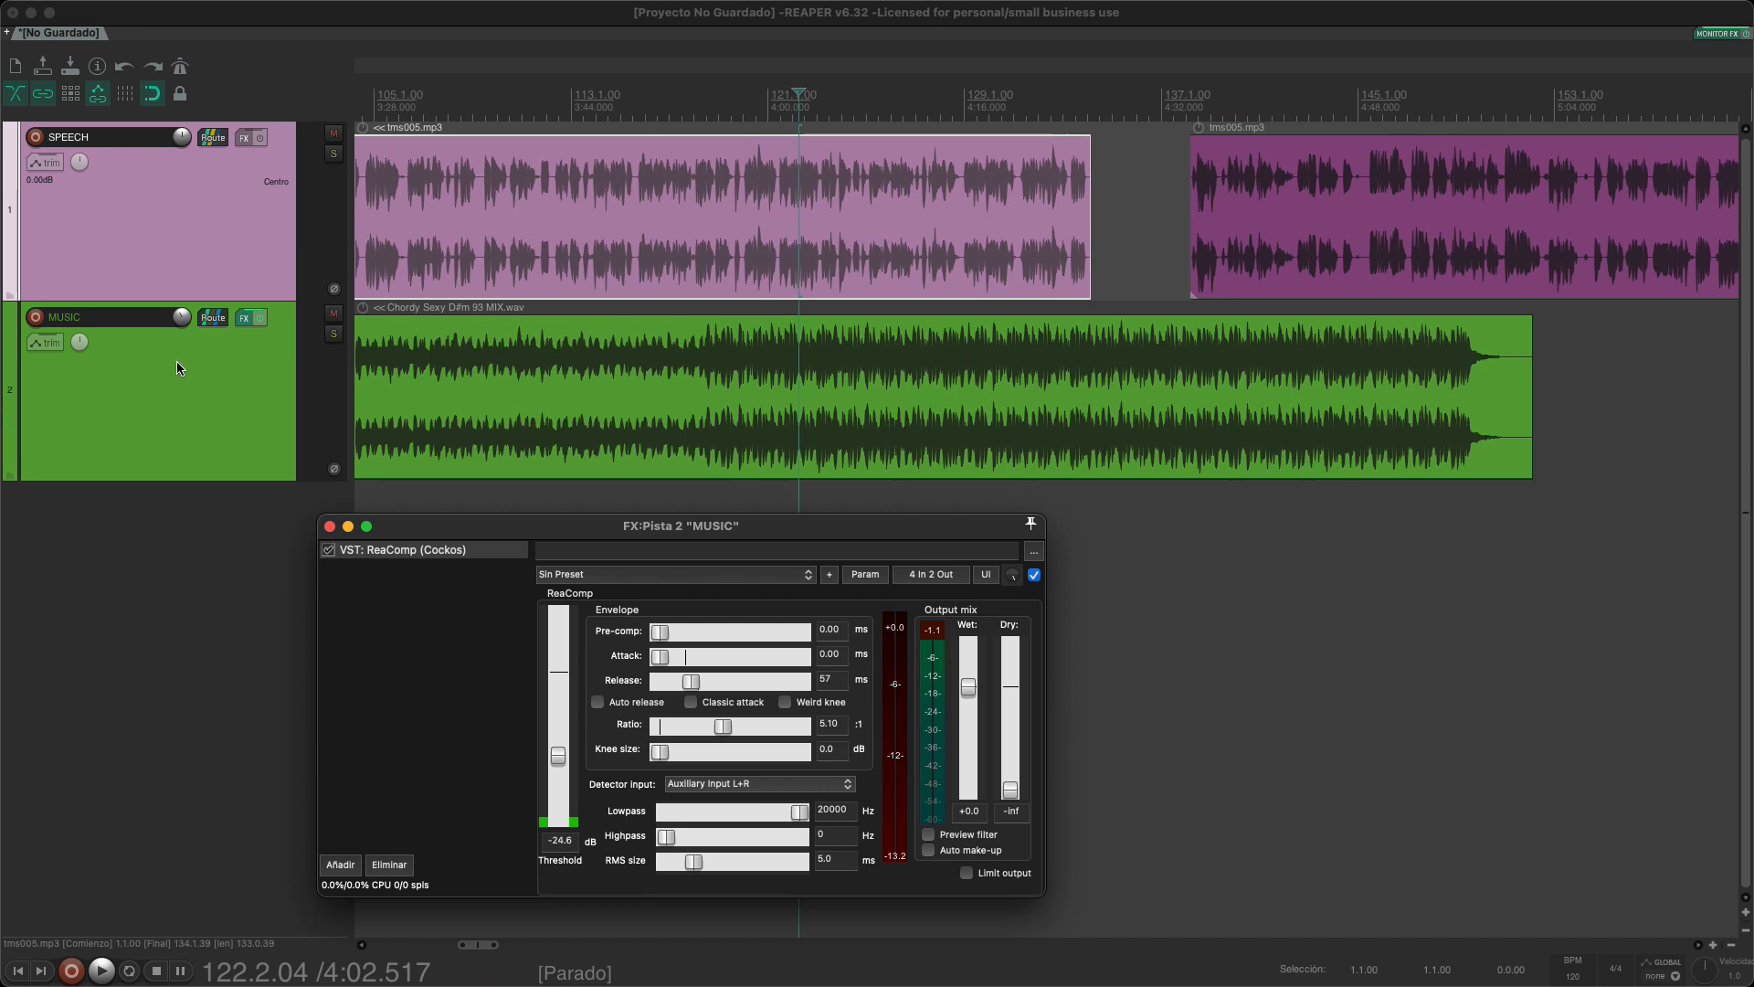
pyautogui.doubleClick(173, 603)
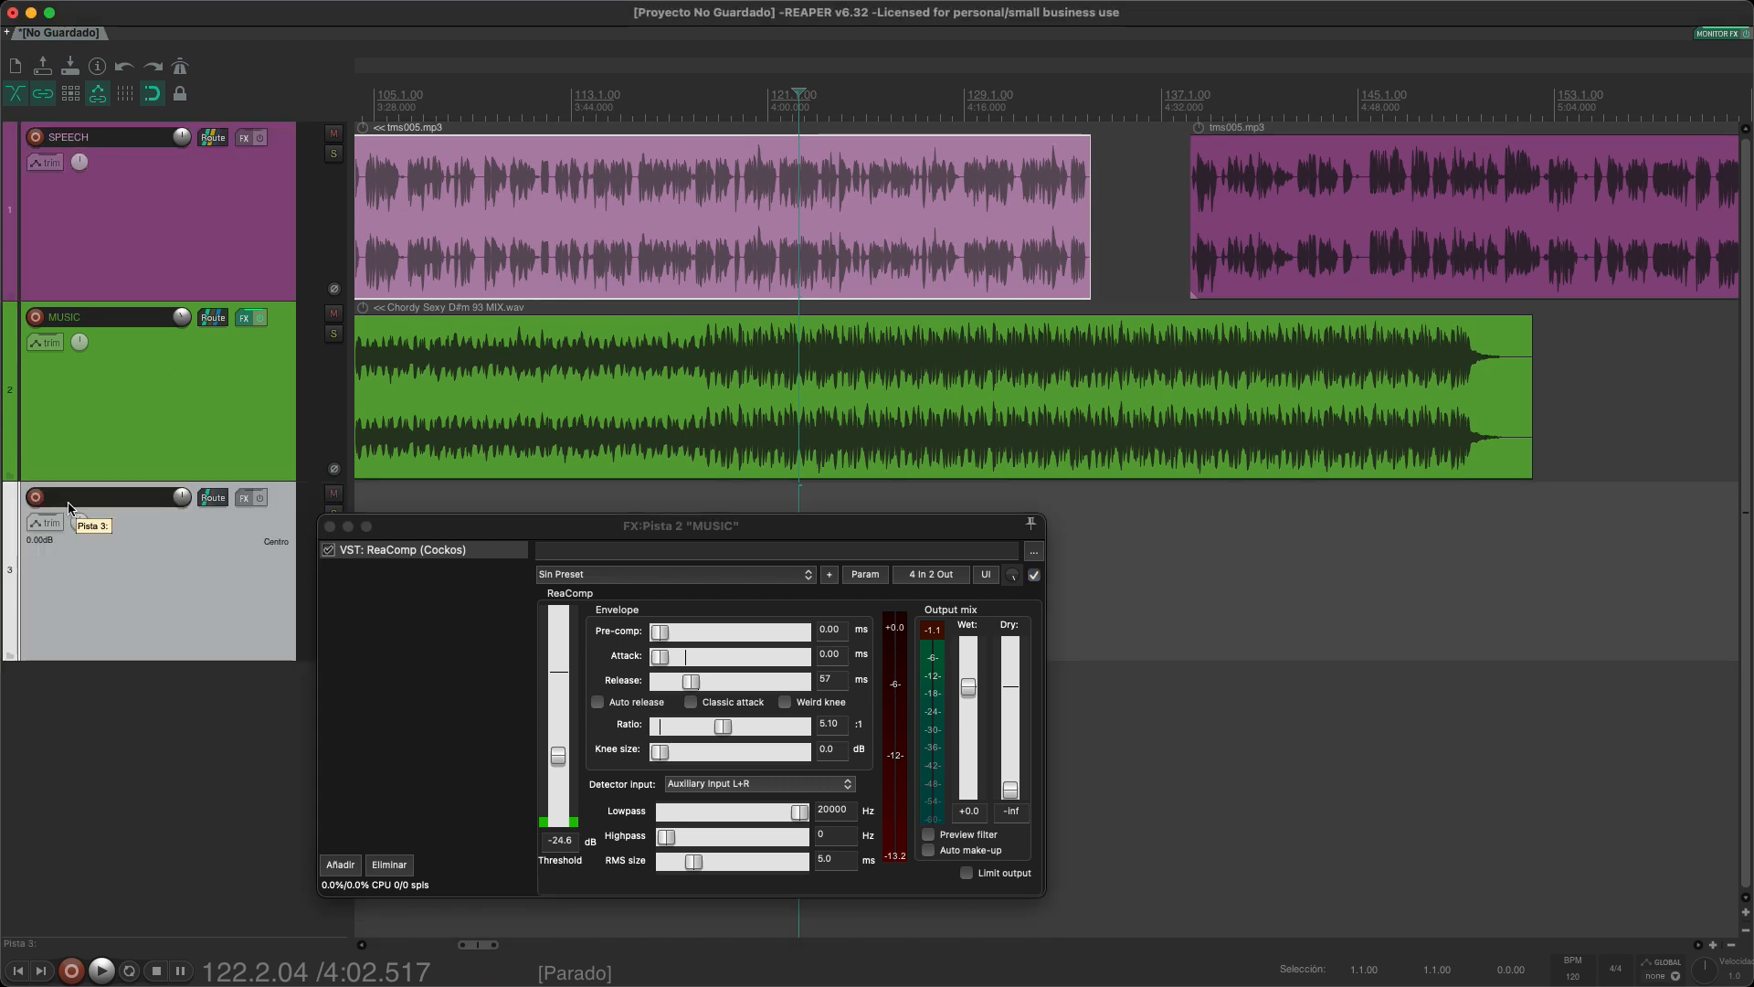
pyautogui.click(37, 500)
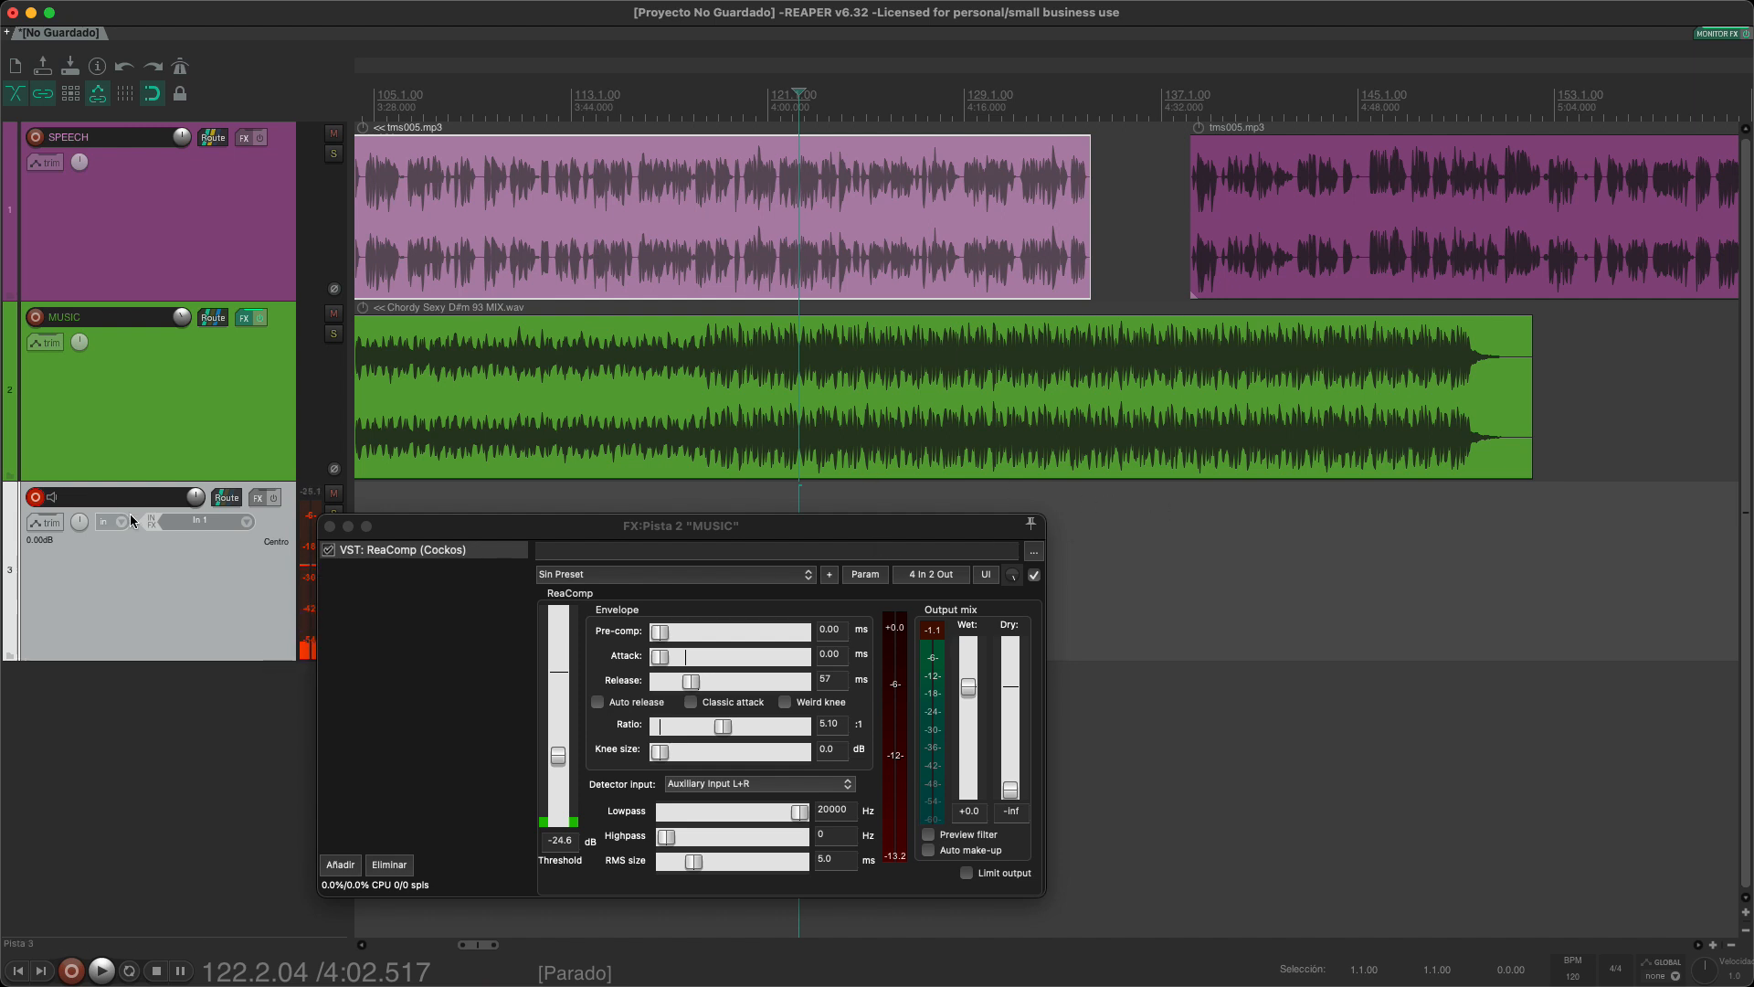
# Step: Create a send from the new third track to the MUSIC track, routing audio channels 1/2 to channels 3/4
pyautogui.moveTo(230, 406); pyautogui.dragTo(234, 402)
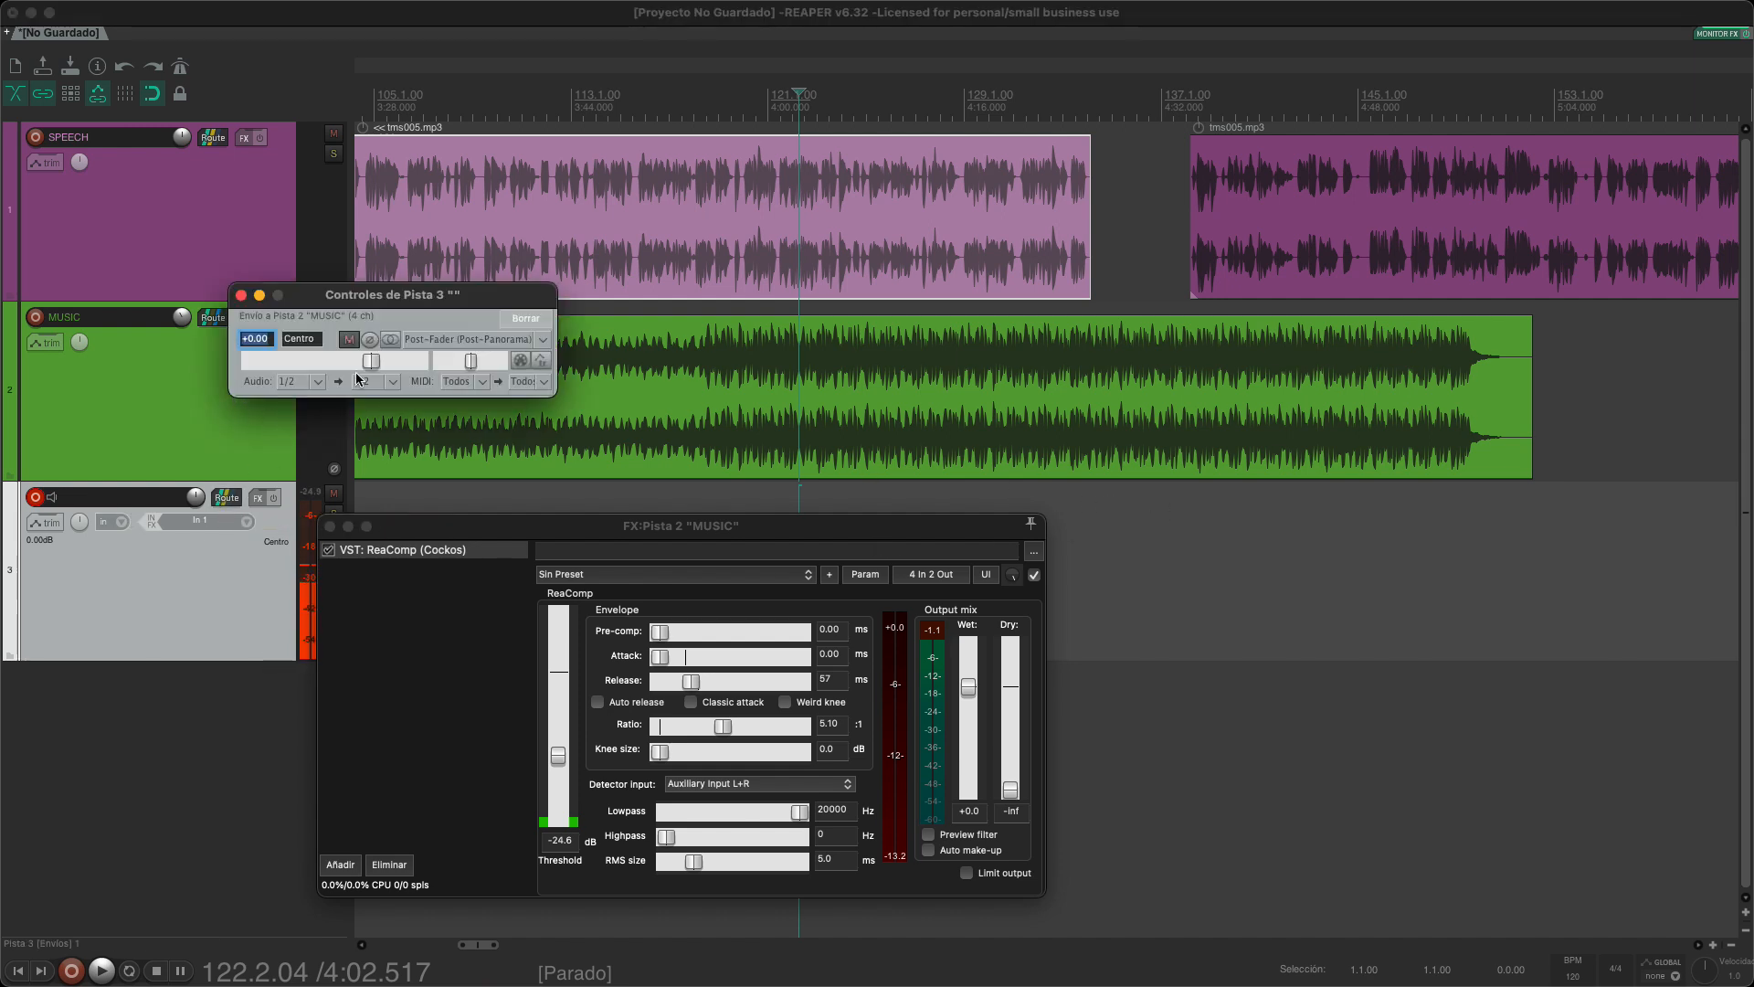
pyautogui.click(392, 383)
pyautogui.click(387, 444)
pyautogui.click(241, 295)
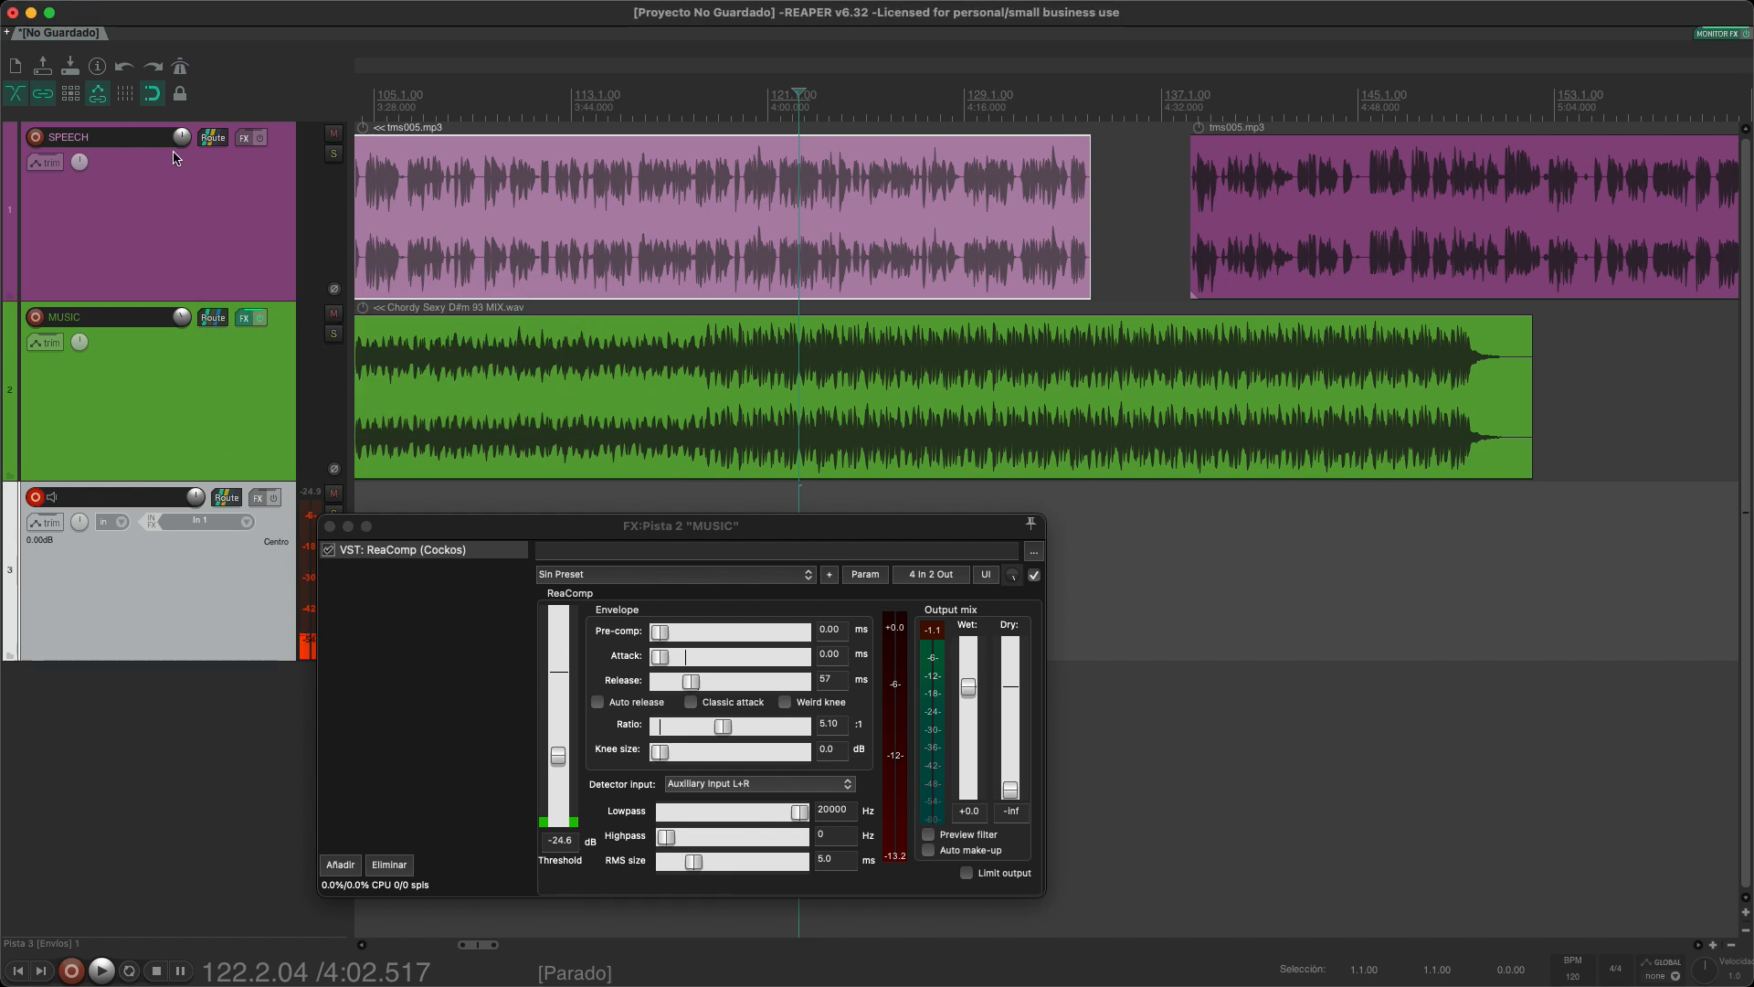
# Step: Mute the SPEECH track and place the edit cursor just after bar 124 on the timeline
pyautogui.click(334, 134)
pyautogui.click(1058, 477)
pyautogui.click(1043, 479)
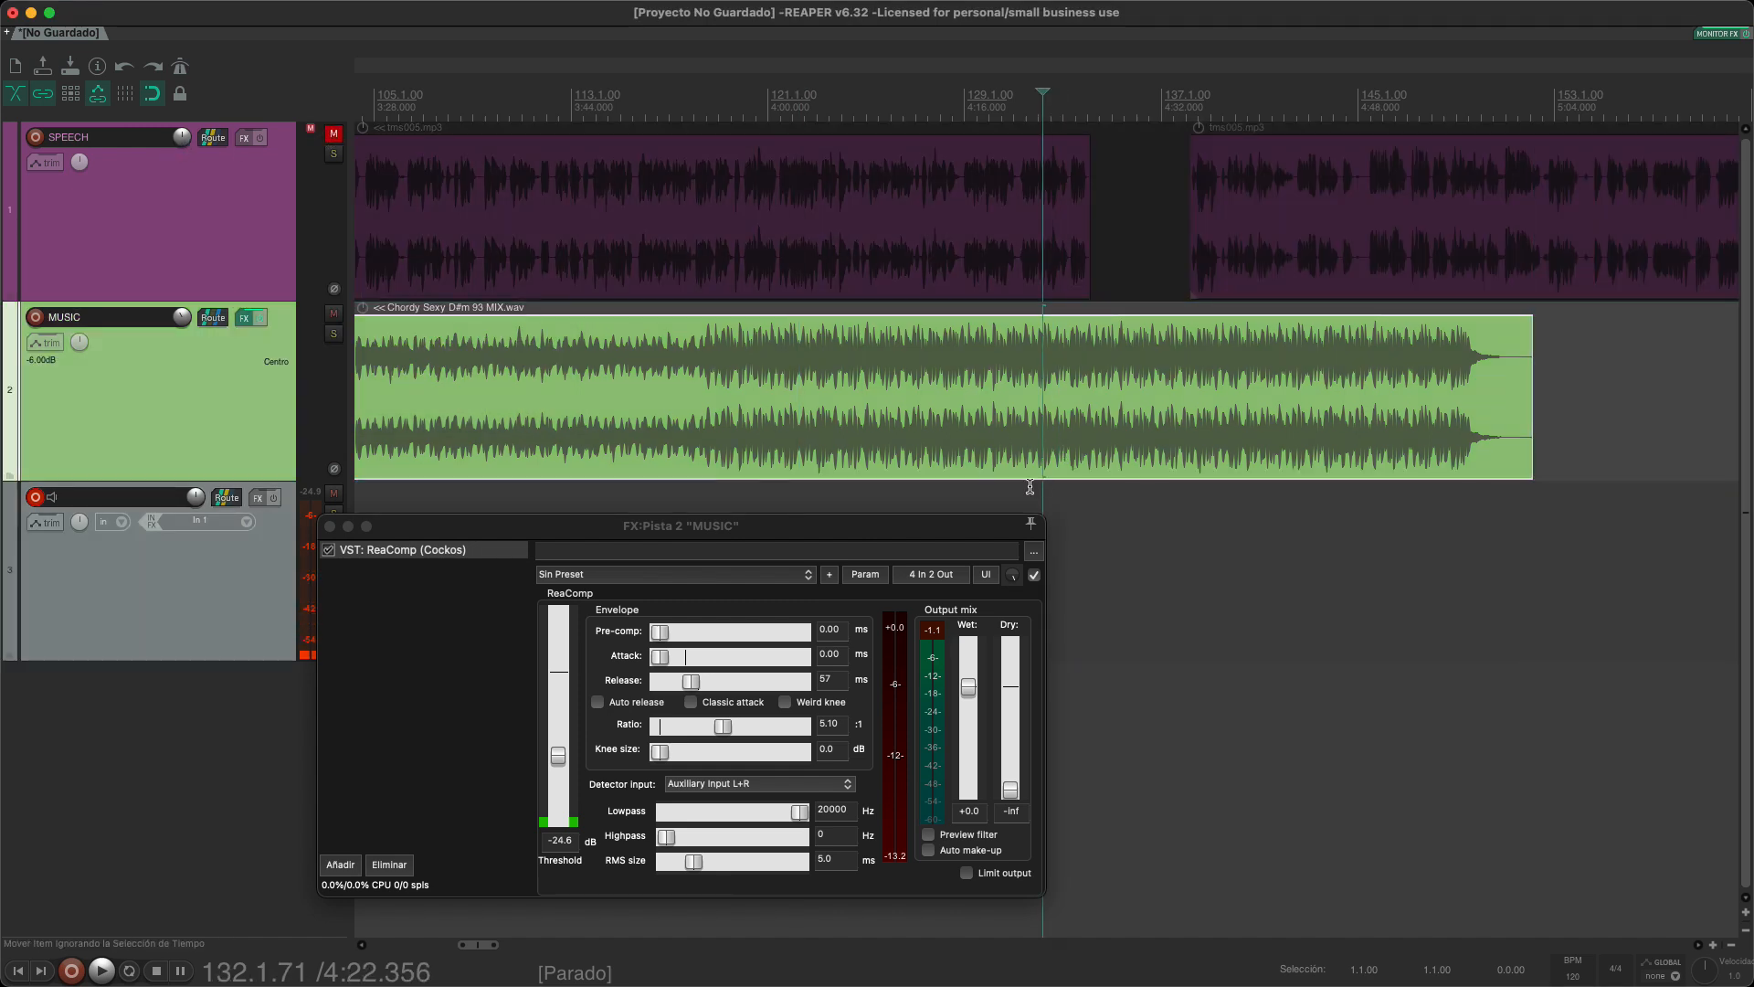
pyautogui.click(1029, 493)
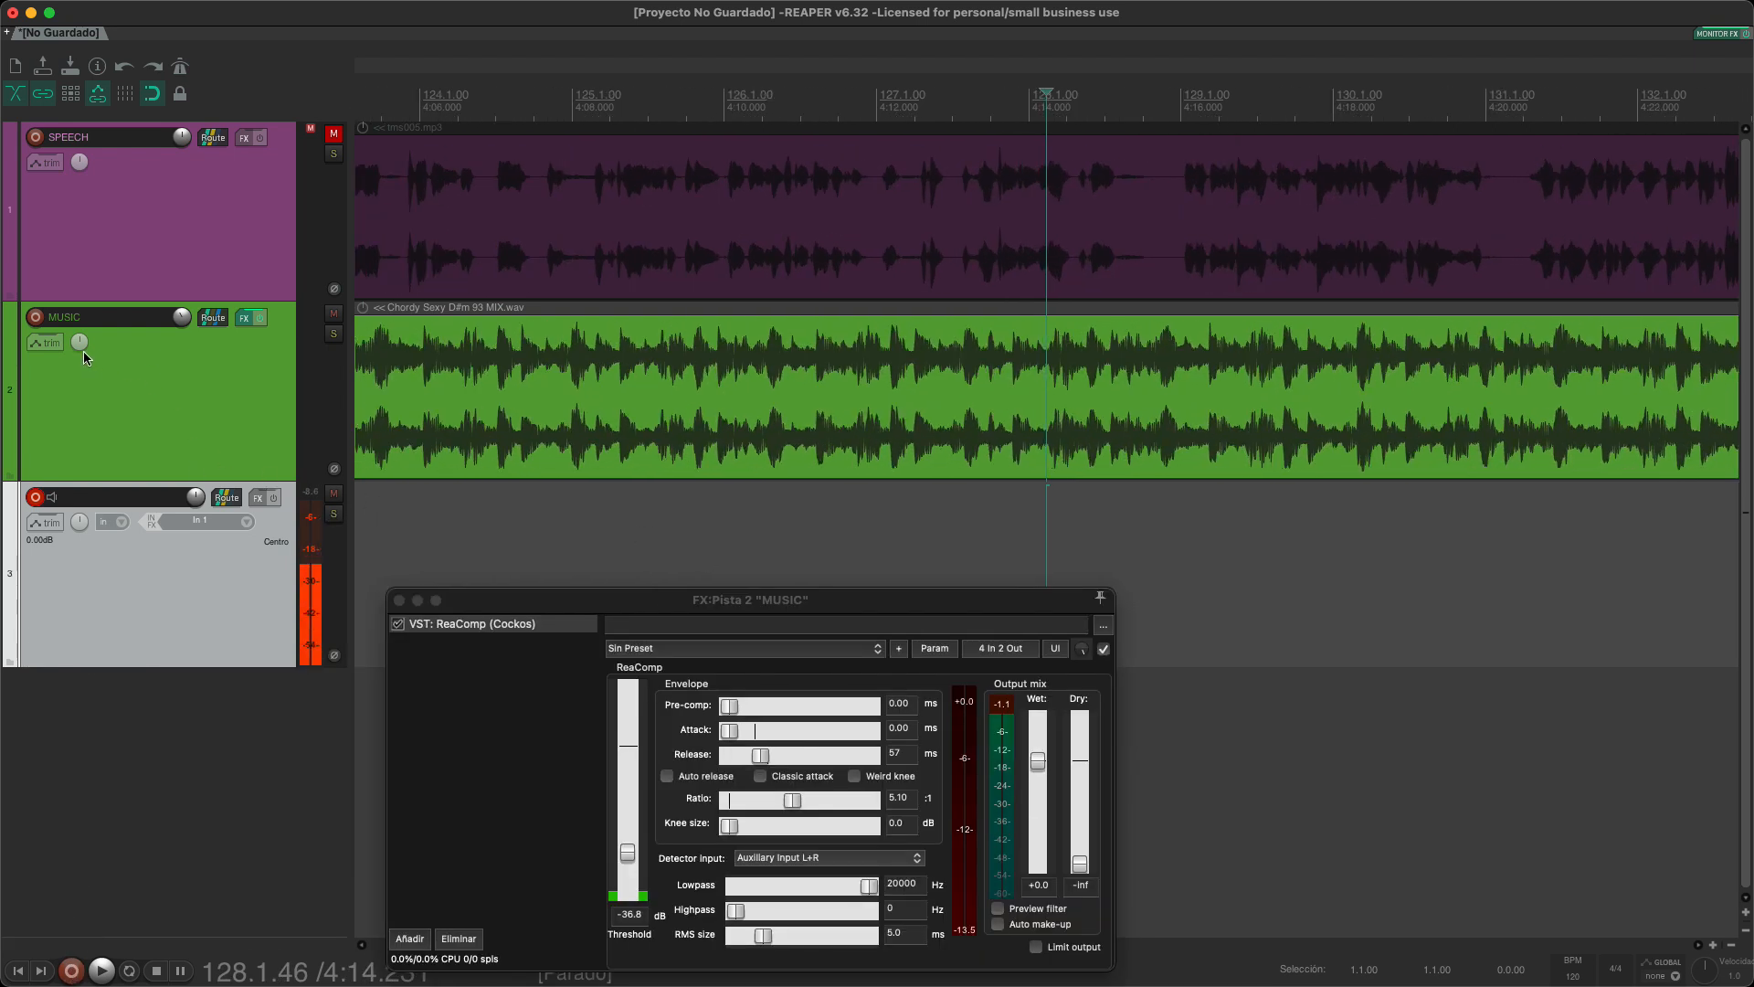
pyautogui.click(55, 498)
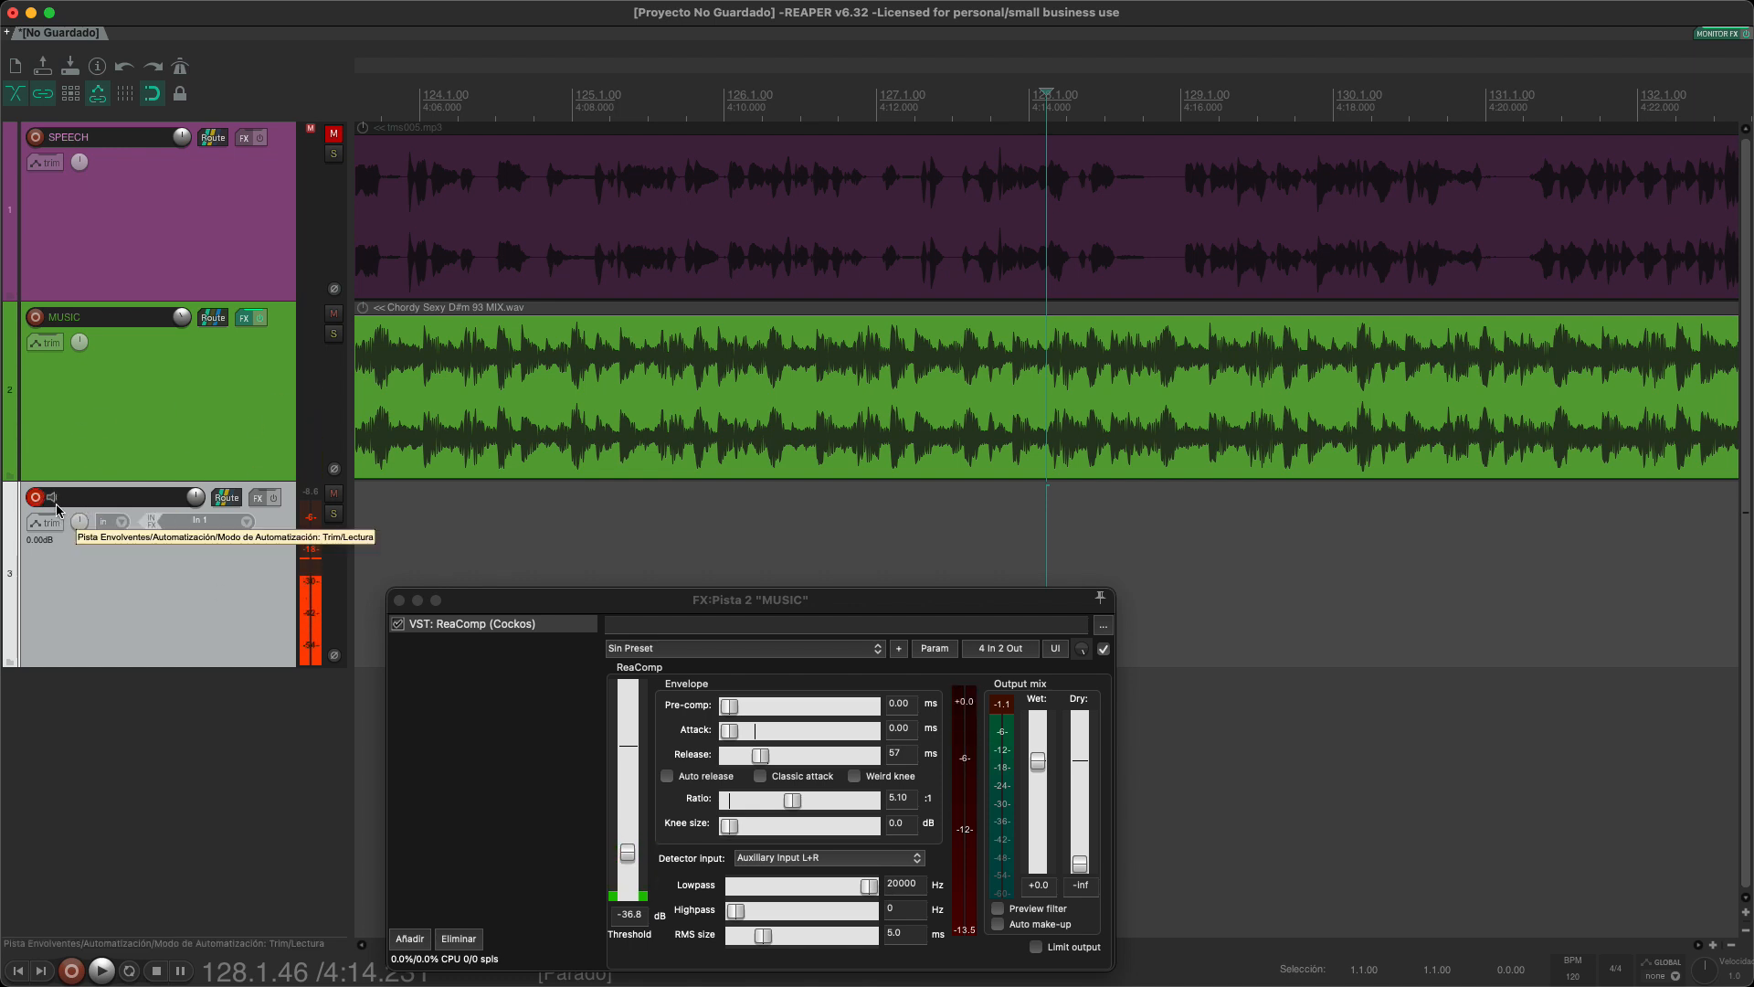
pyautogui.click(485, 507)
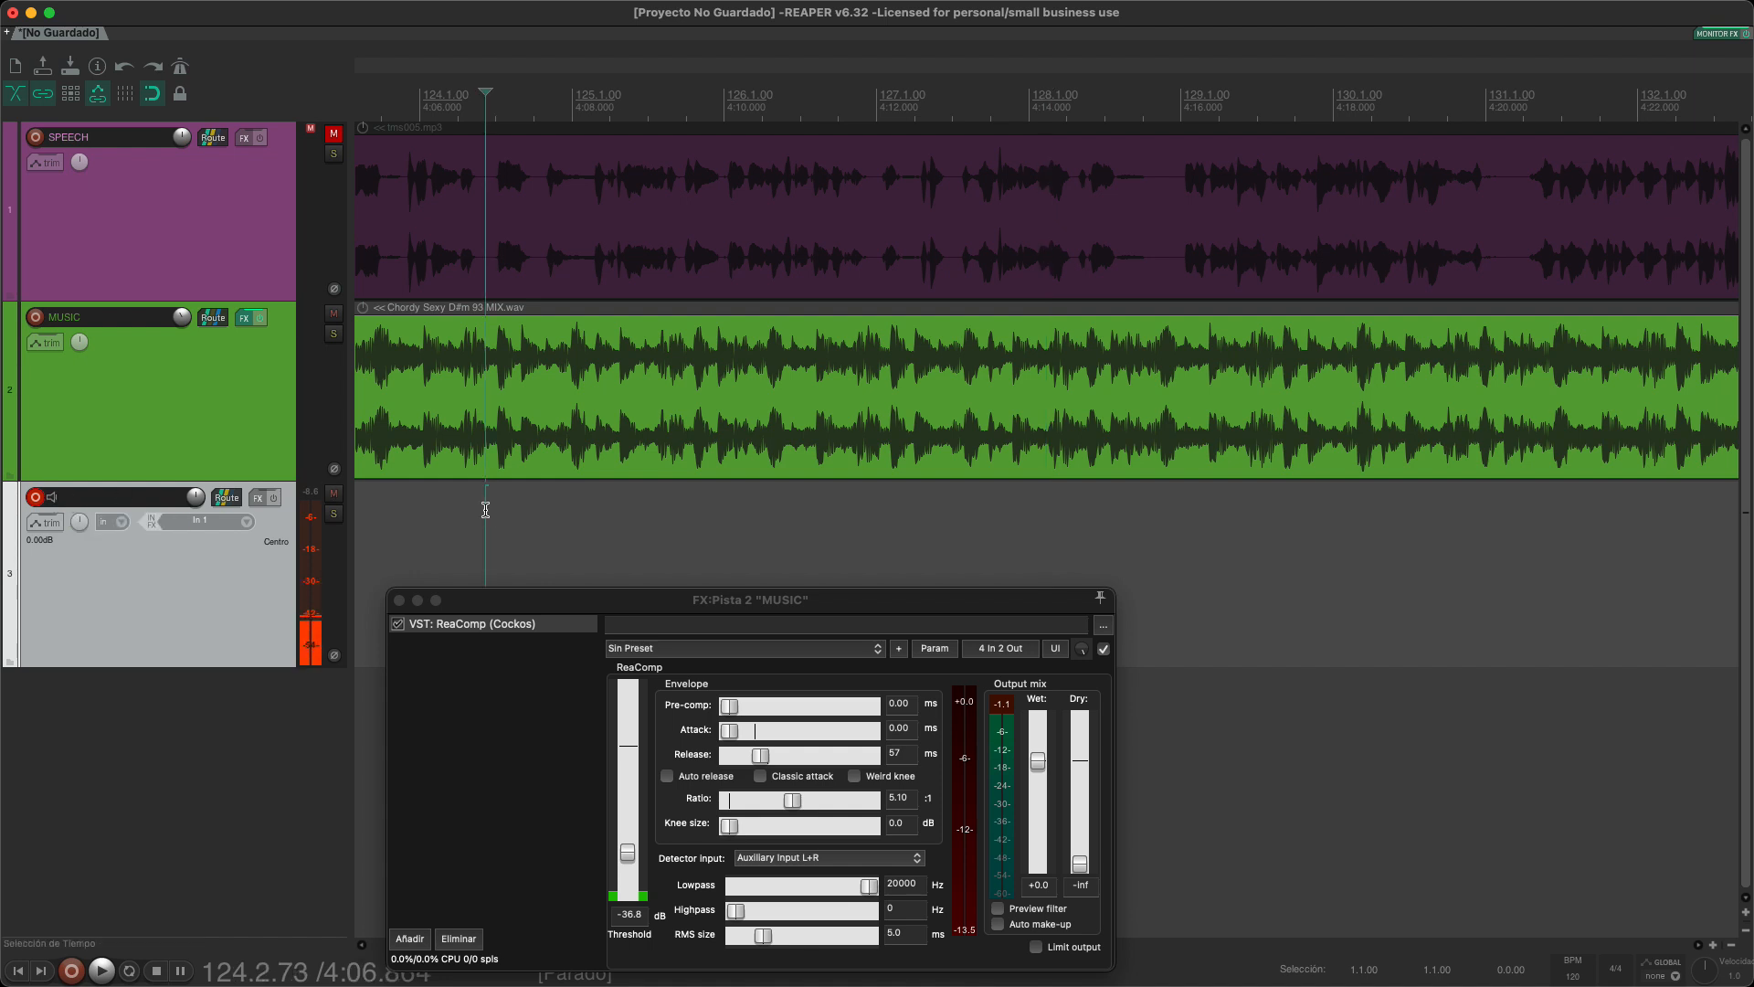
# Step: Set the audio device block size to 128 in the preferences and apply the change
pyautogui.press('super+comma')
pyautogui.scroll(3, 152, 253)
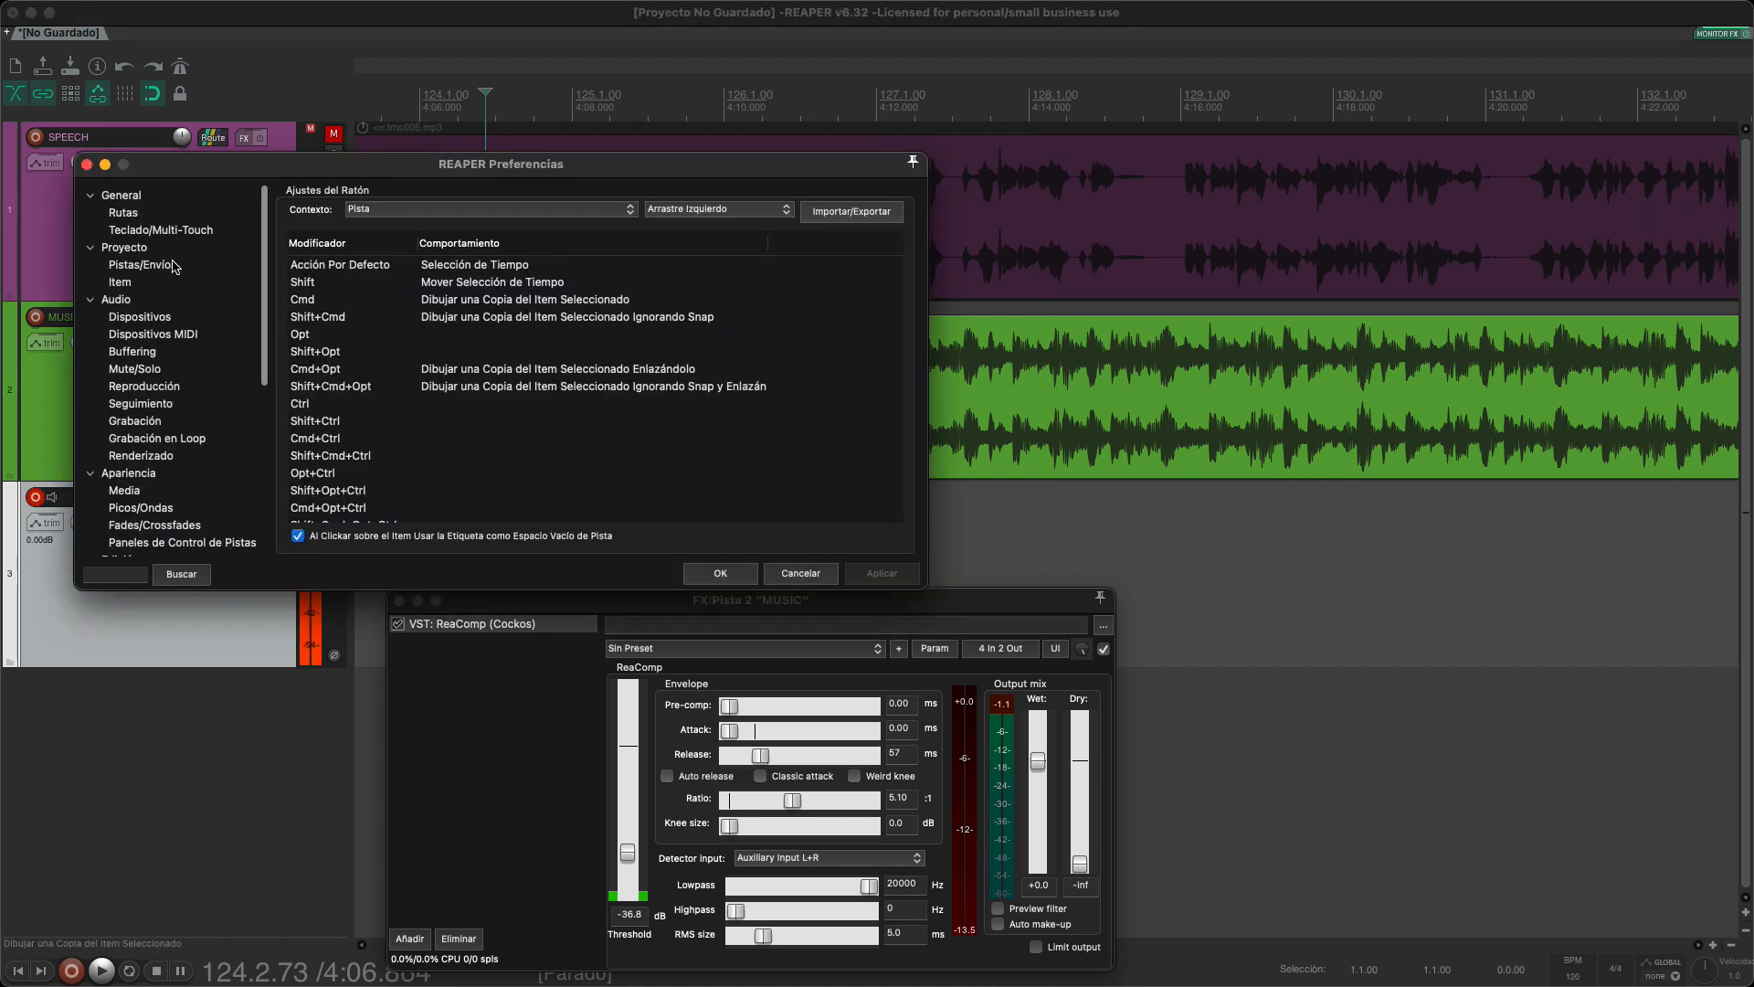
pyautogui.click(139, 313)
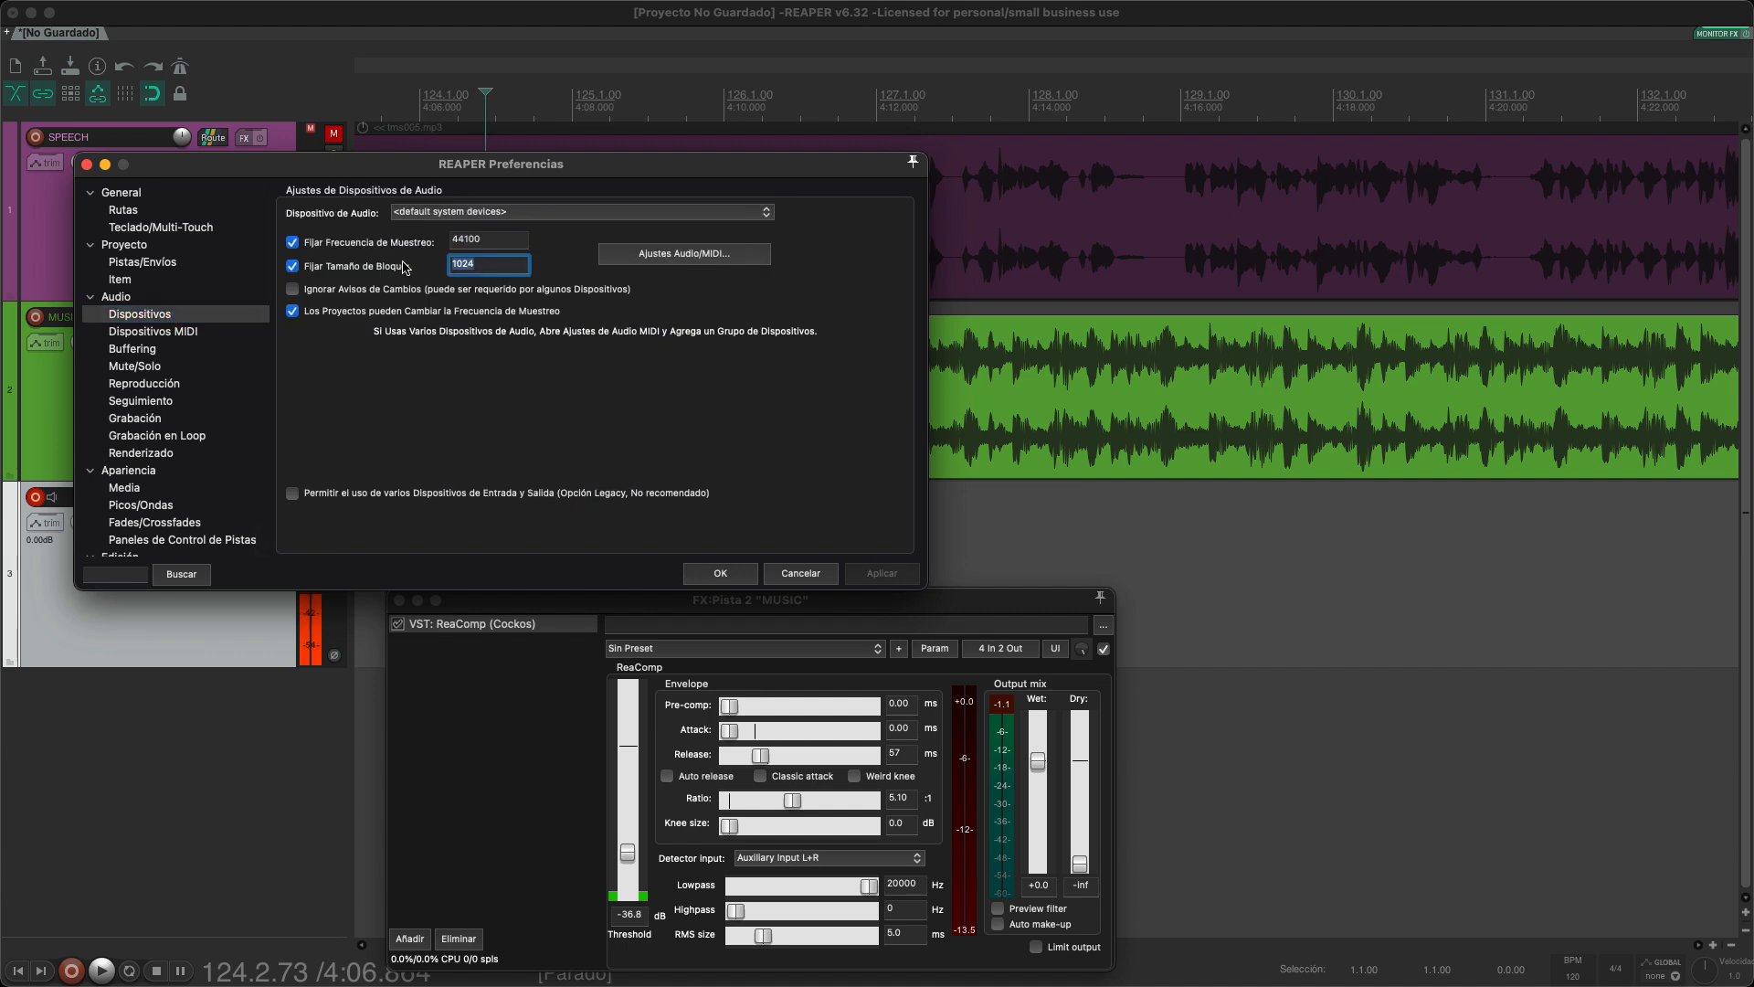
pyautogui.write('128')
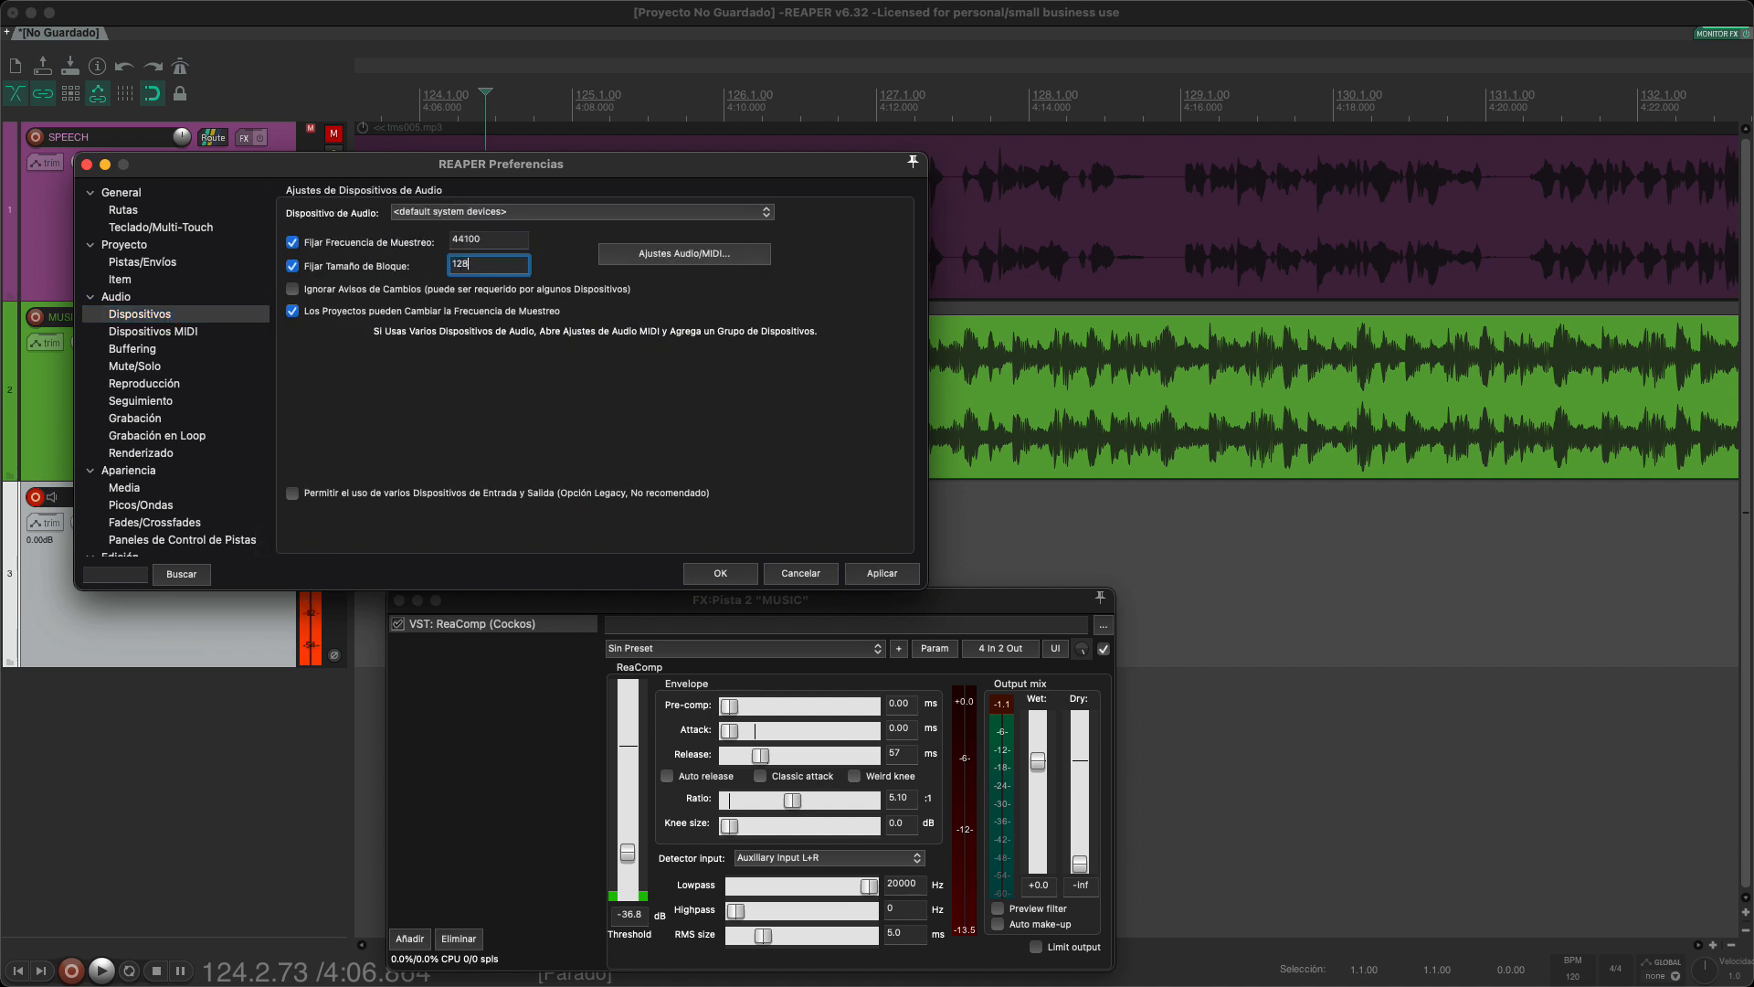
pyautogui.click(720, 573)
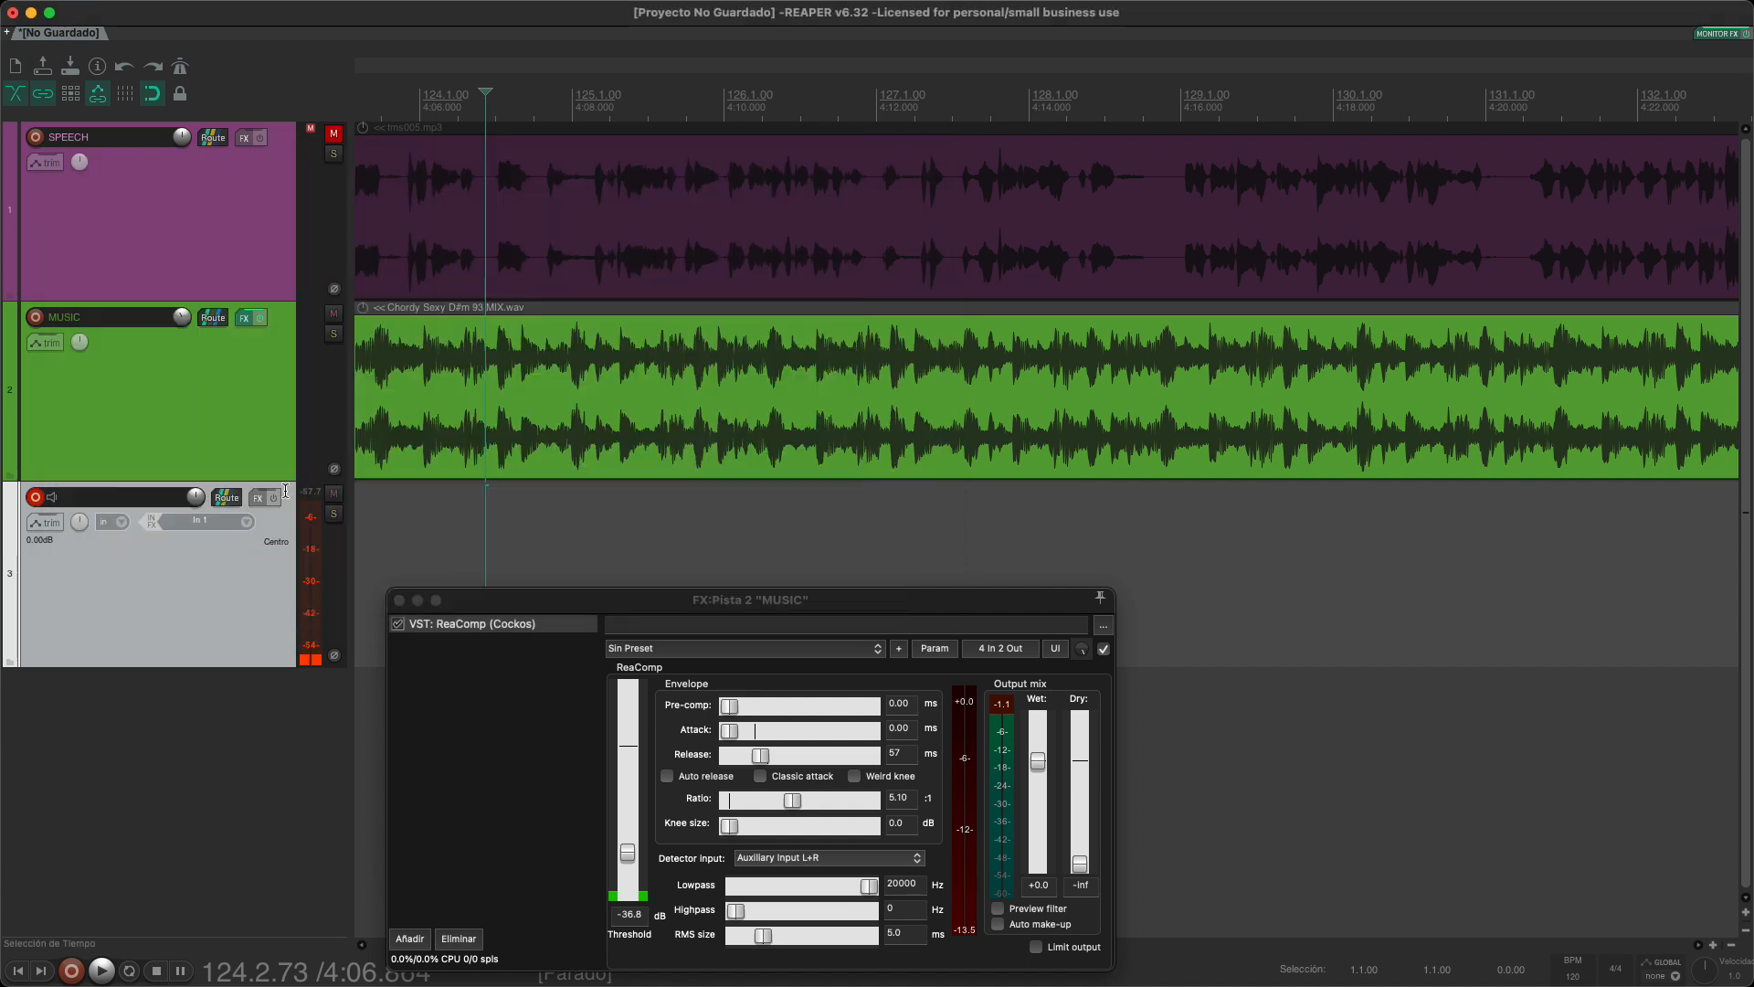
# Step: Turn on record monitoring for the third track and record a short voice take starting at bar 125
pyautogui.click(52, 499)
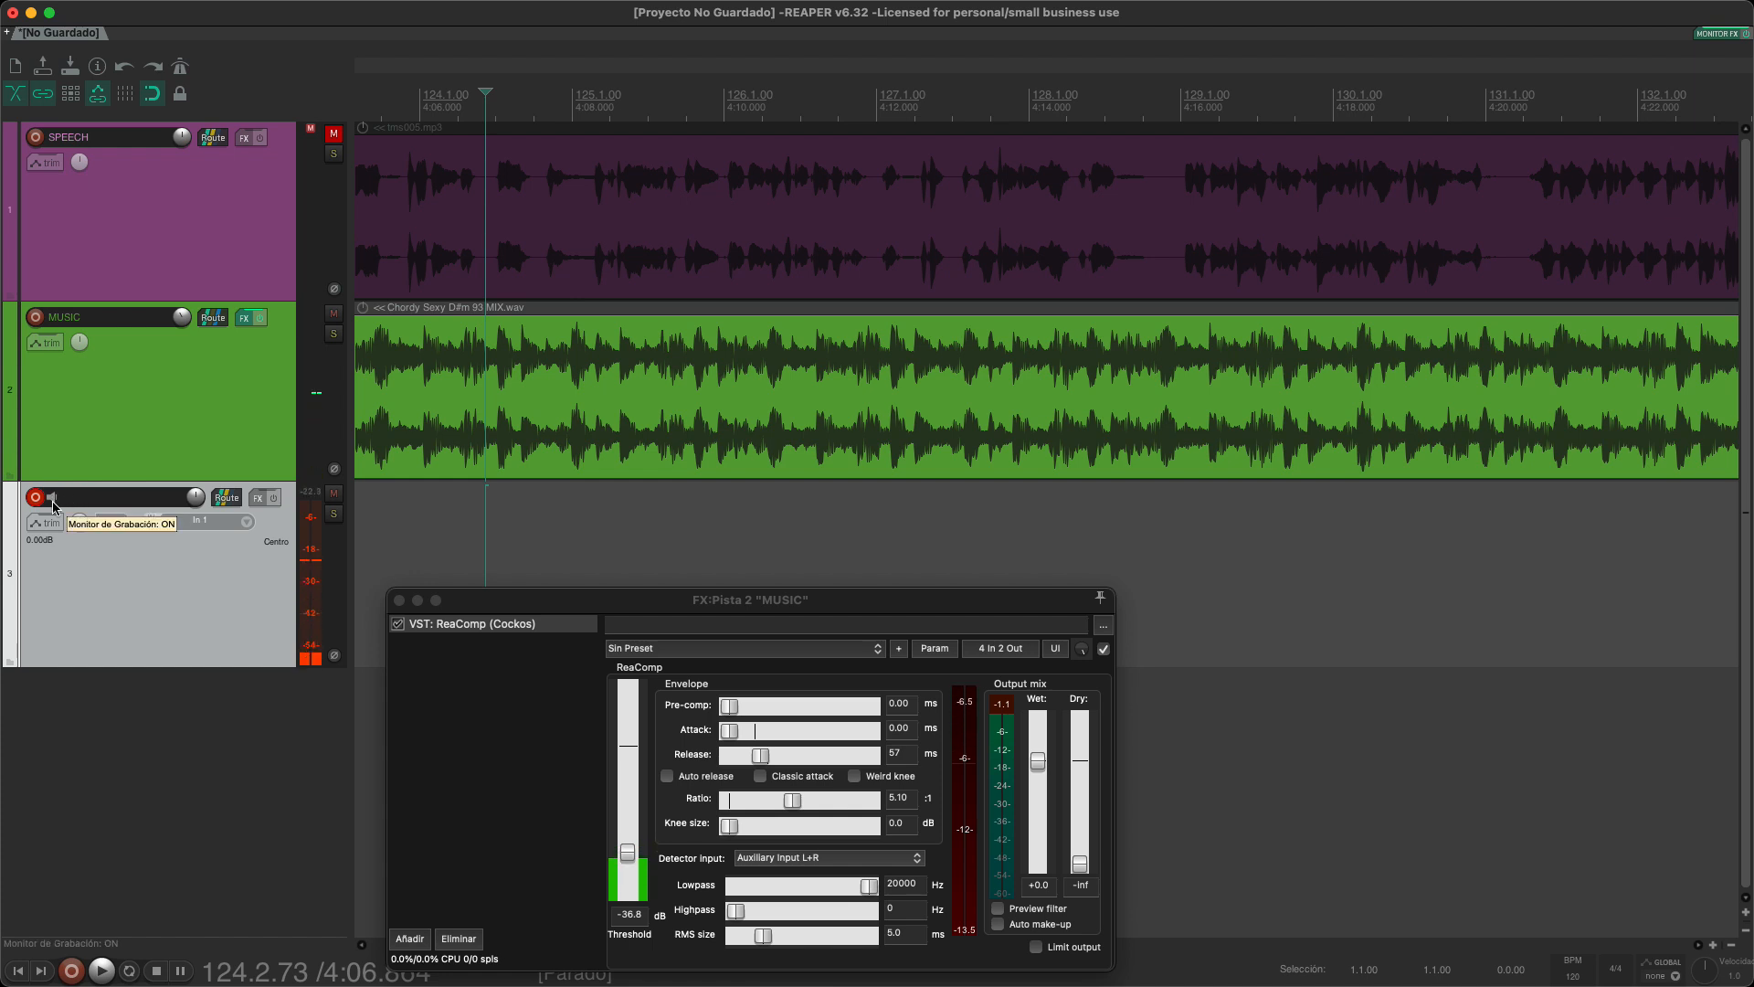
pyautogui.click(579, 530)
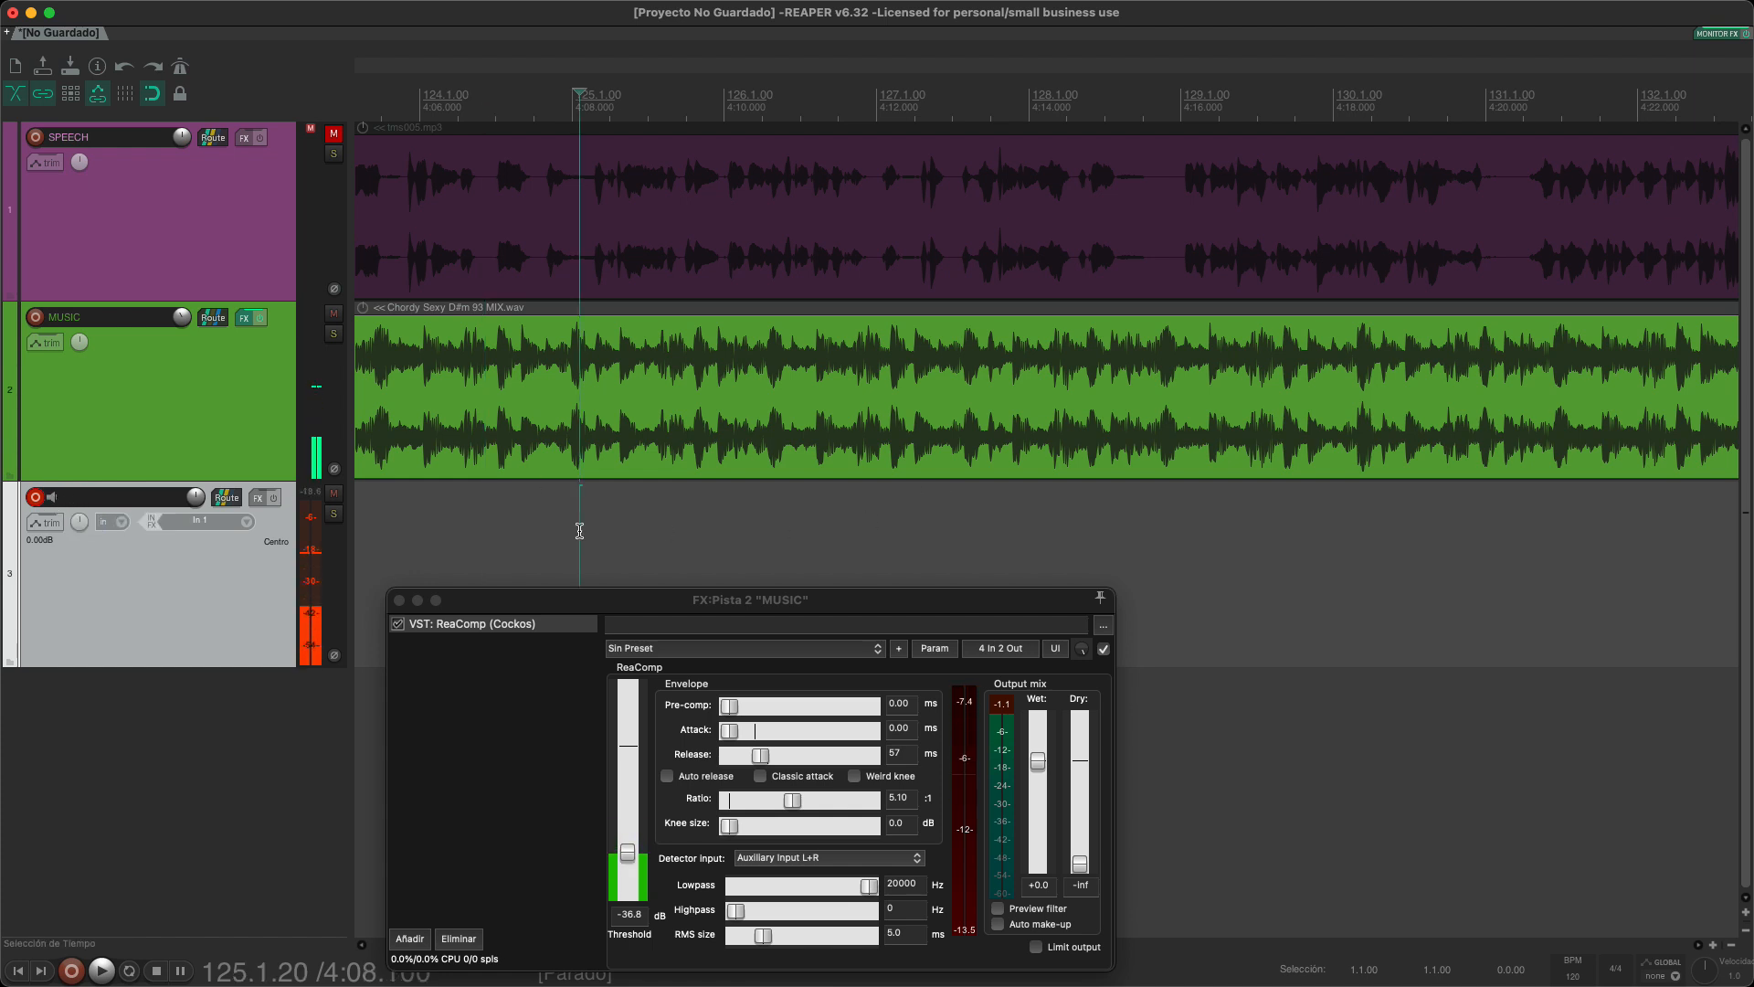
pyautogui.scroll(1, 579, 531)
pyautogui.click(72, 971)
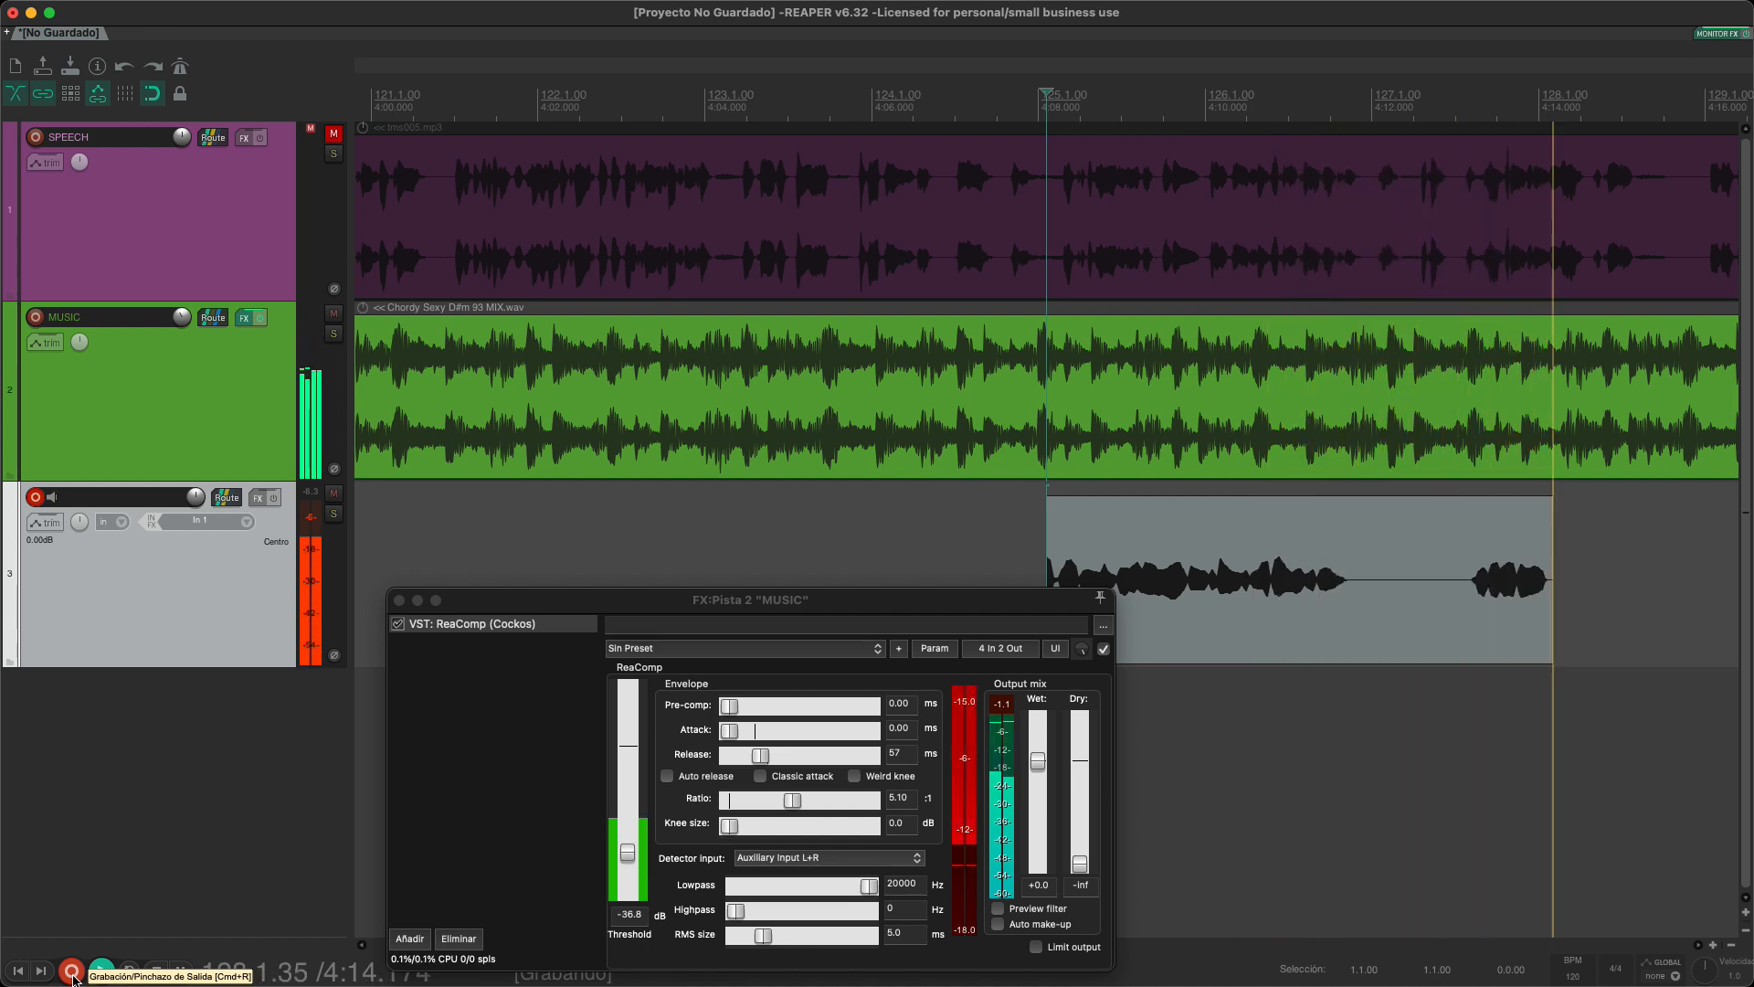
pyautogui.click(74, 975)
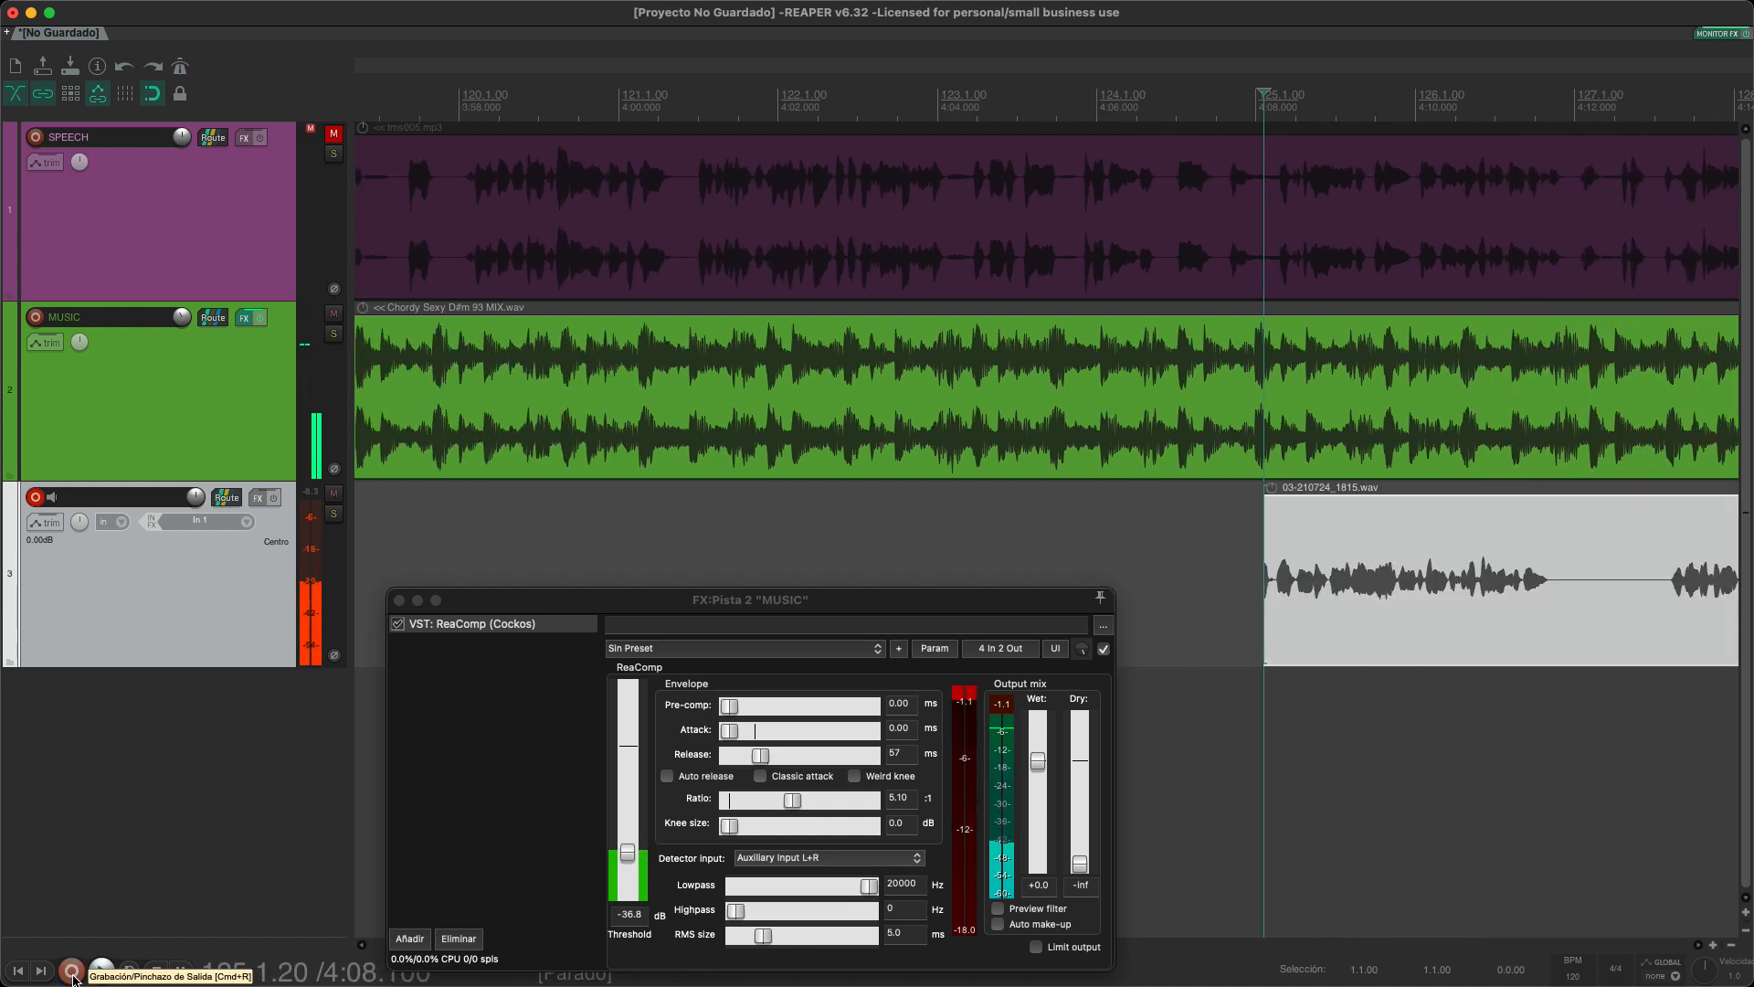
# Step: Turn off the third track's record monitoring and play the recorded voice with the music to check the ducking
pyautogui.hscroll(4, 1377, 833)
pyautogui.scroll(-2, 1378, 830)
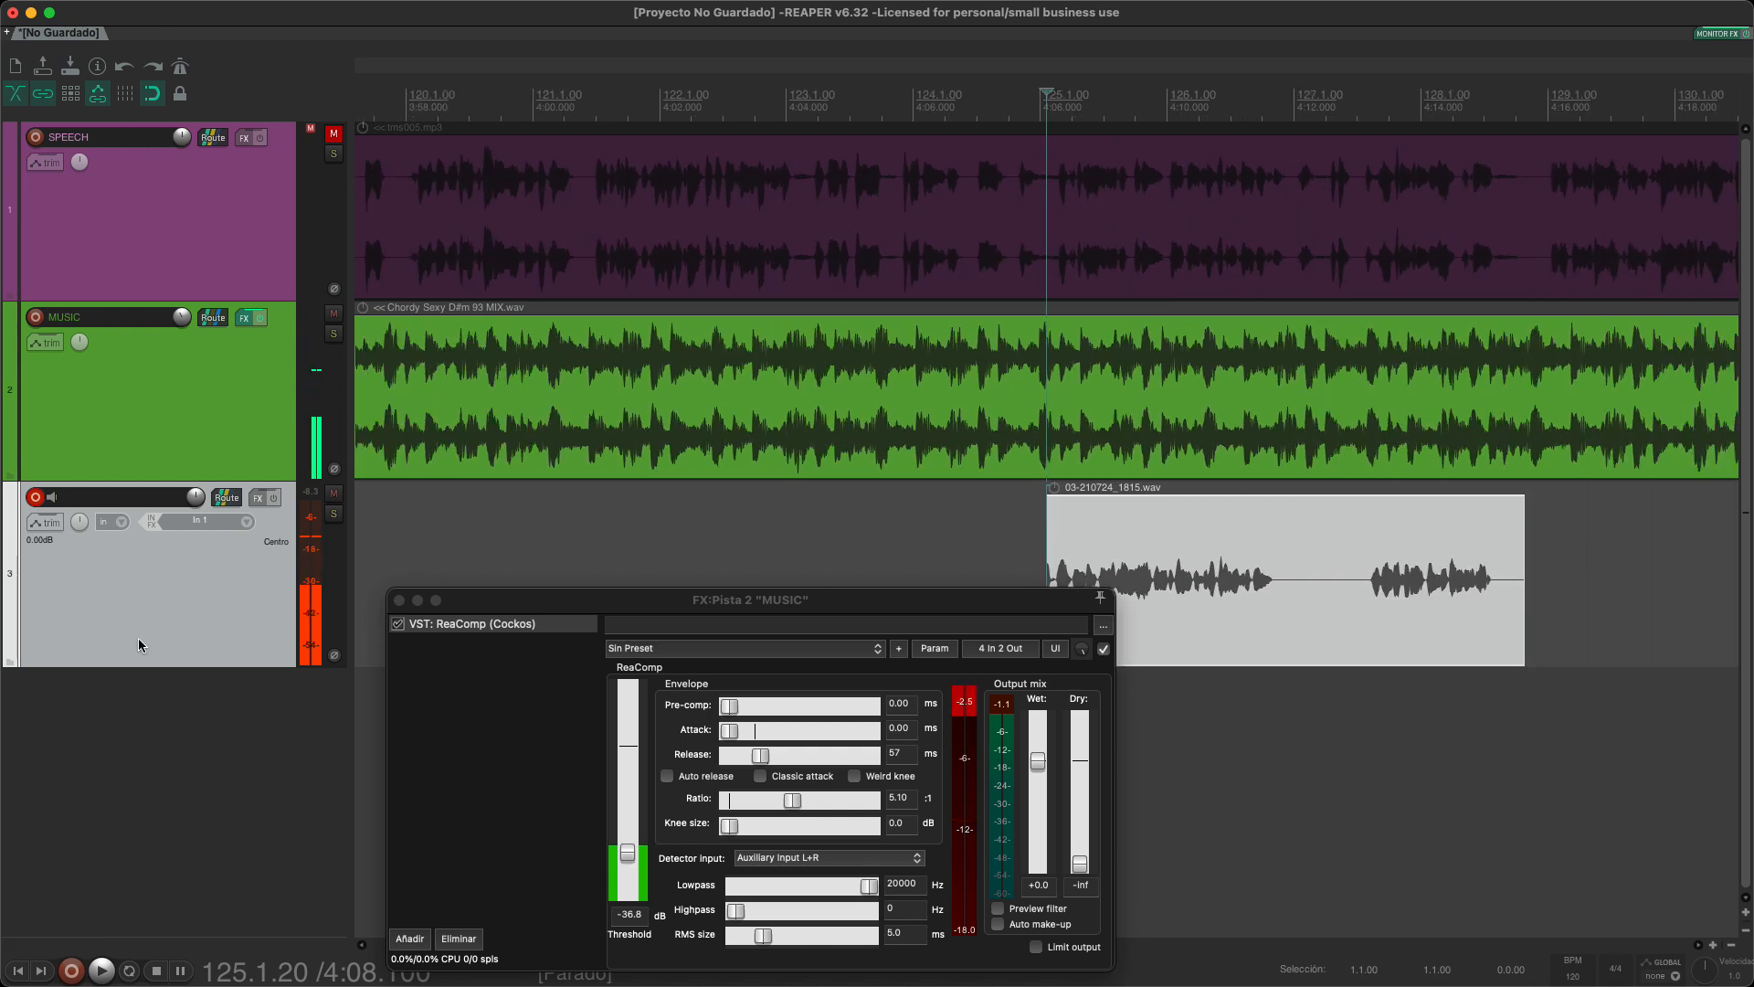
pyautogui.click(53, 500)
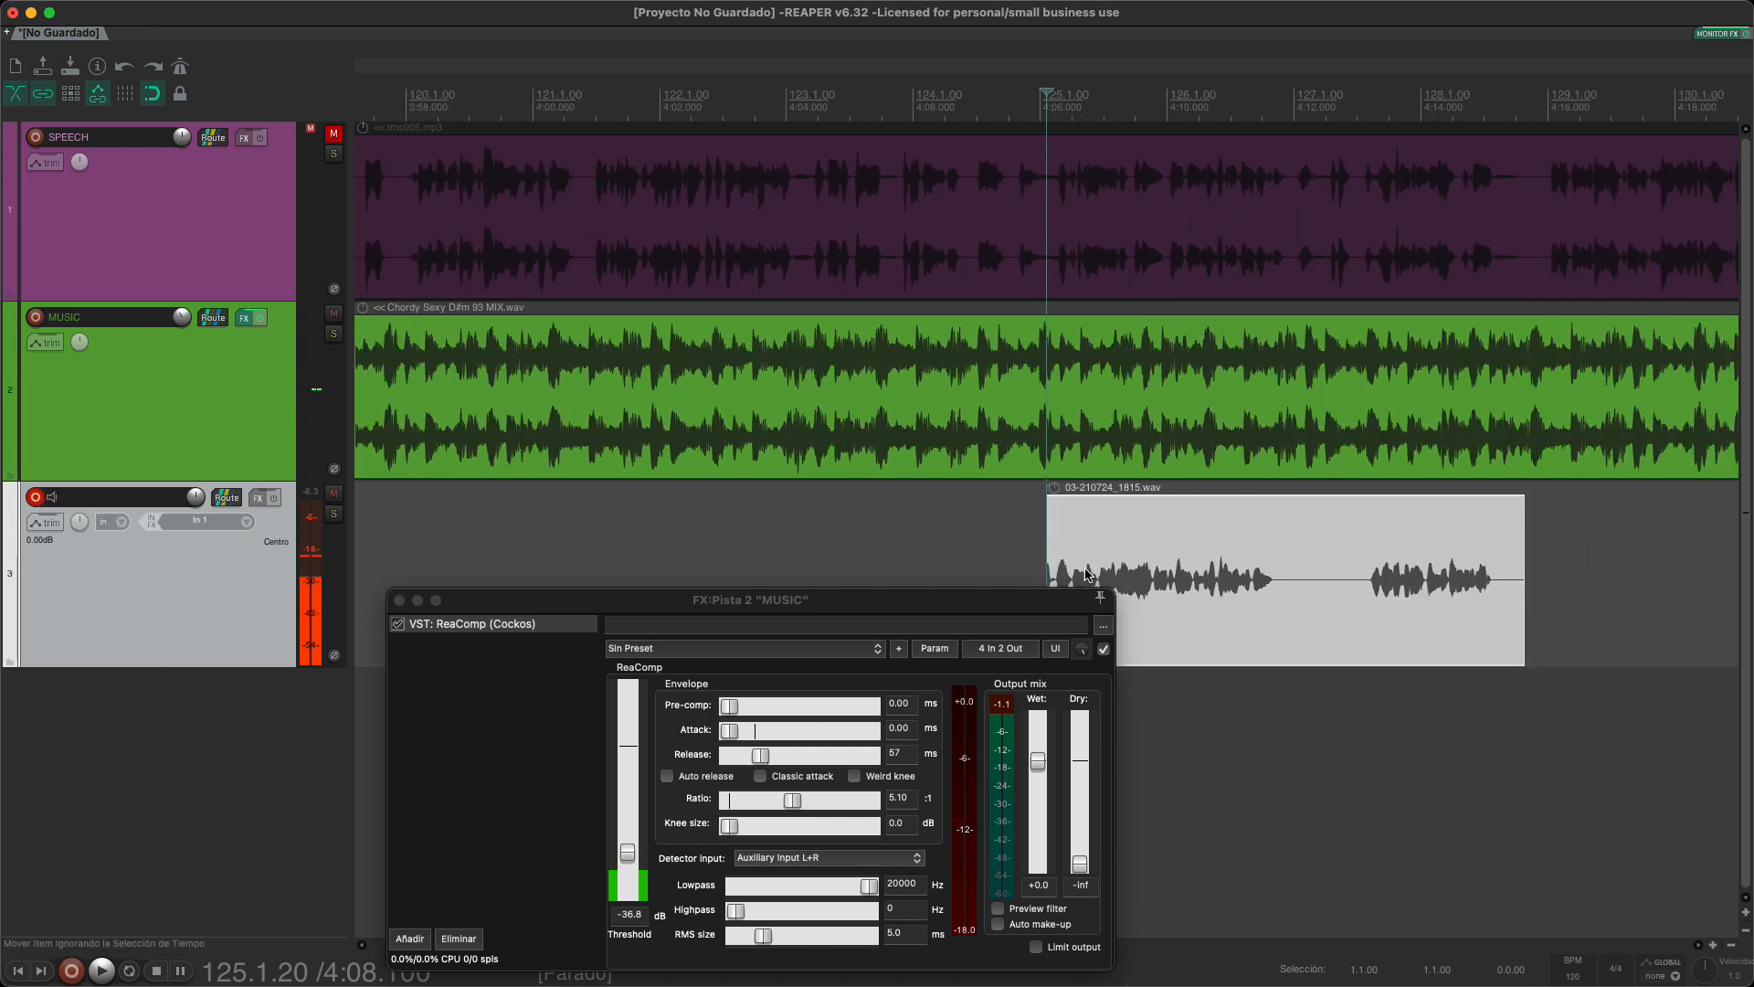
pyautogui.click(1022, 552)
pyautogui.press('space')
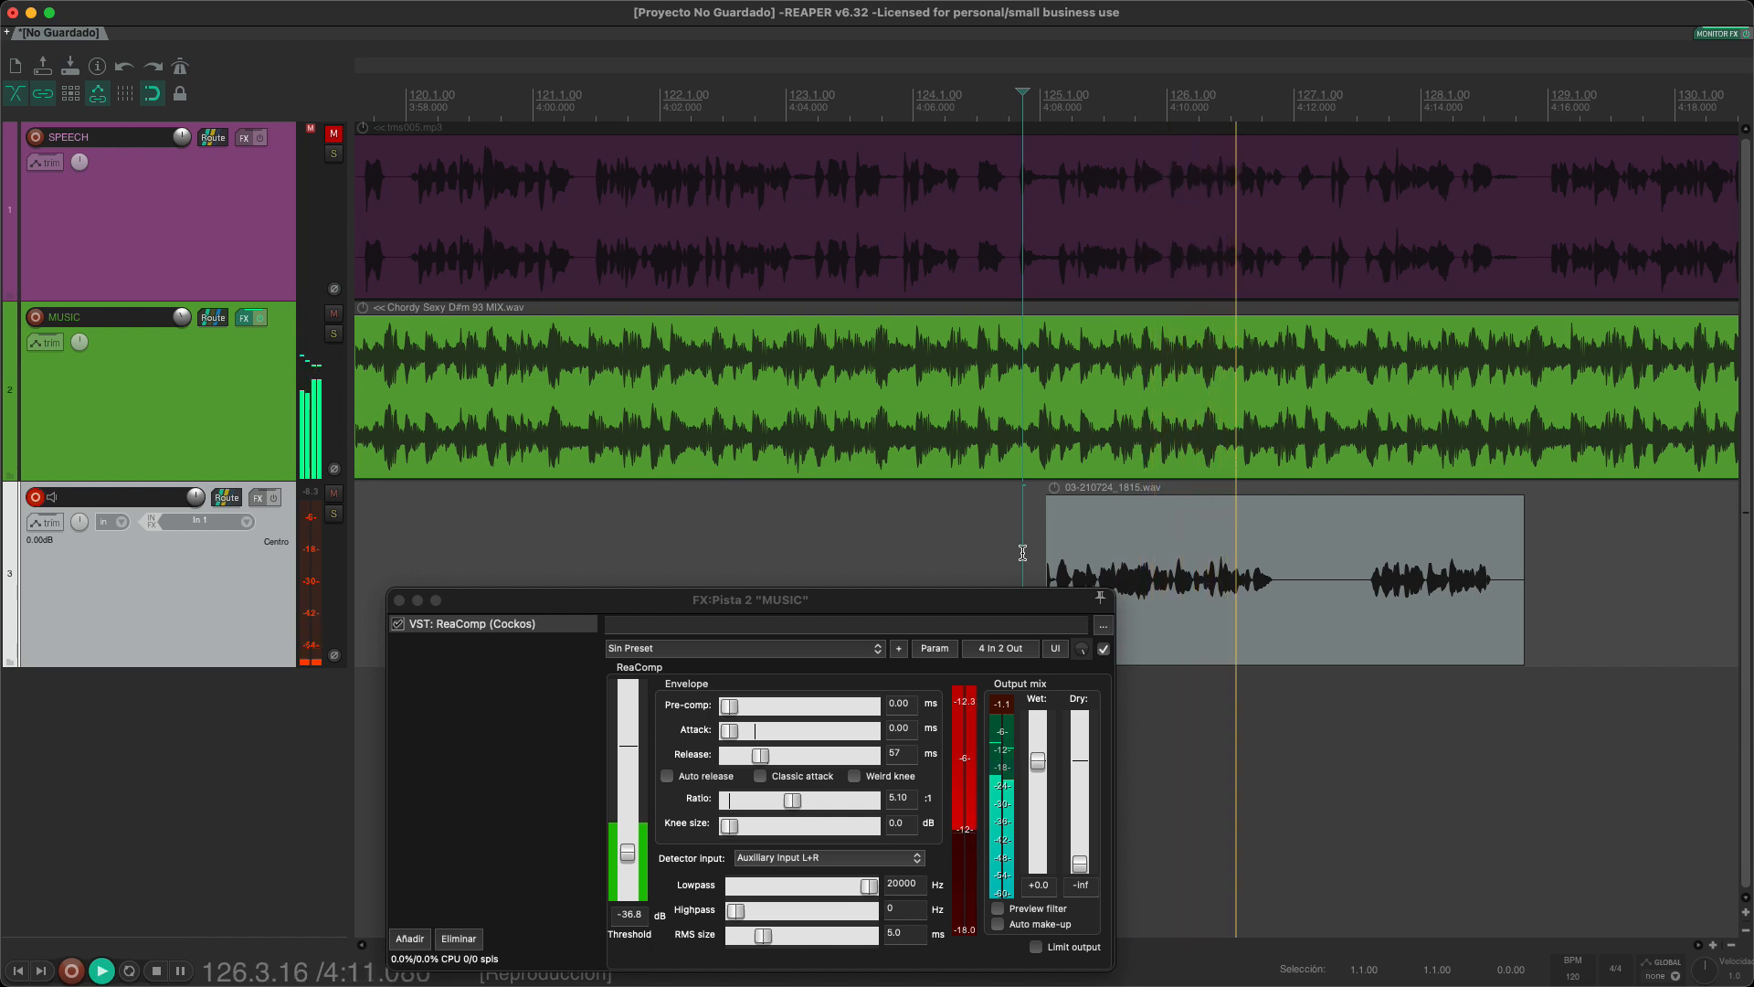
pyautogui.press('space')
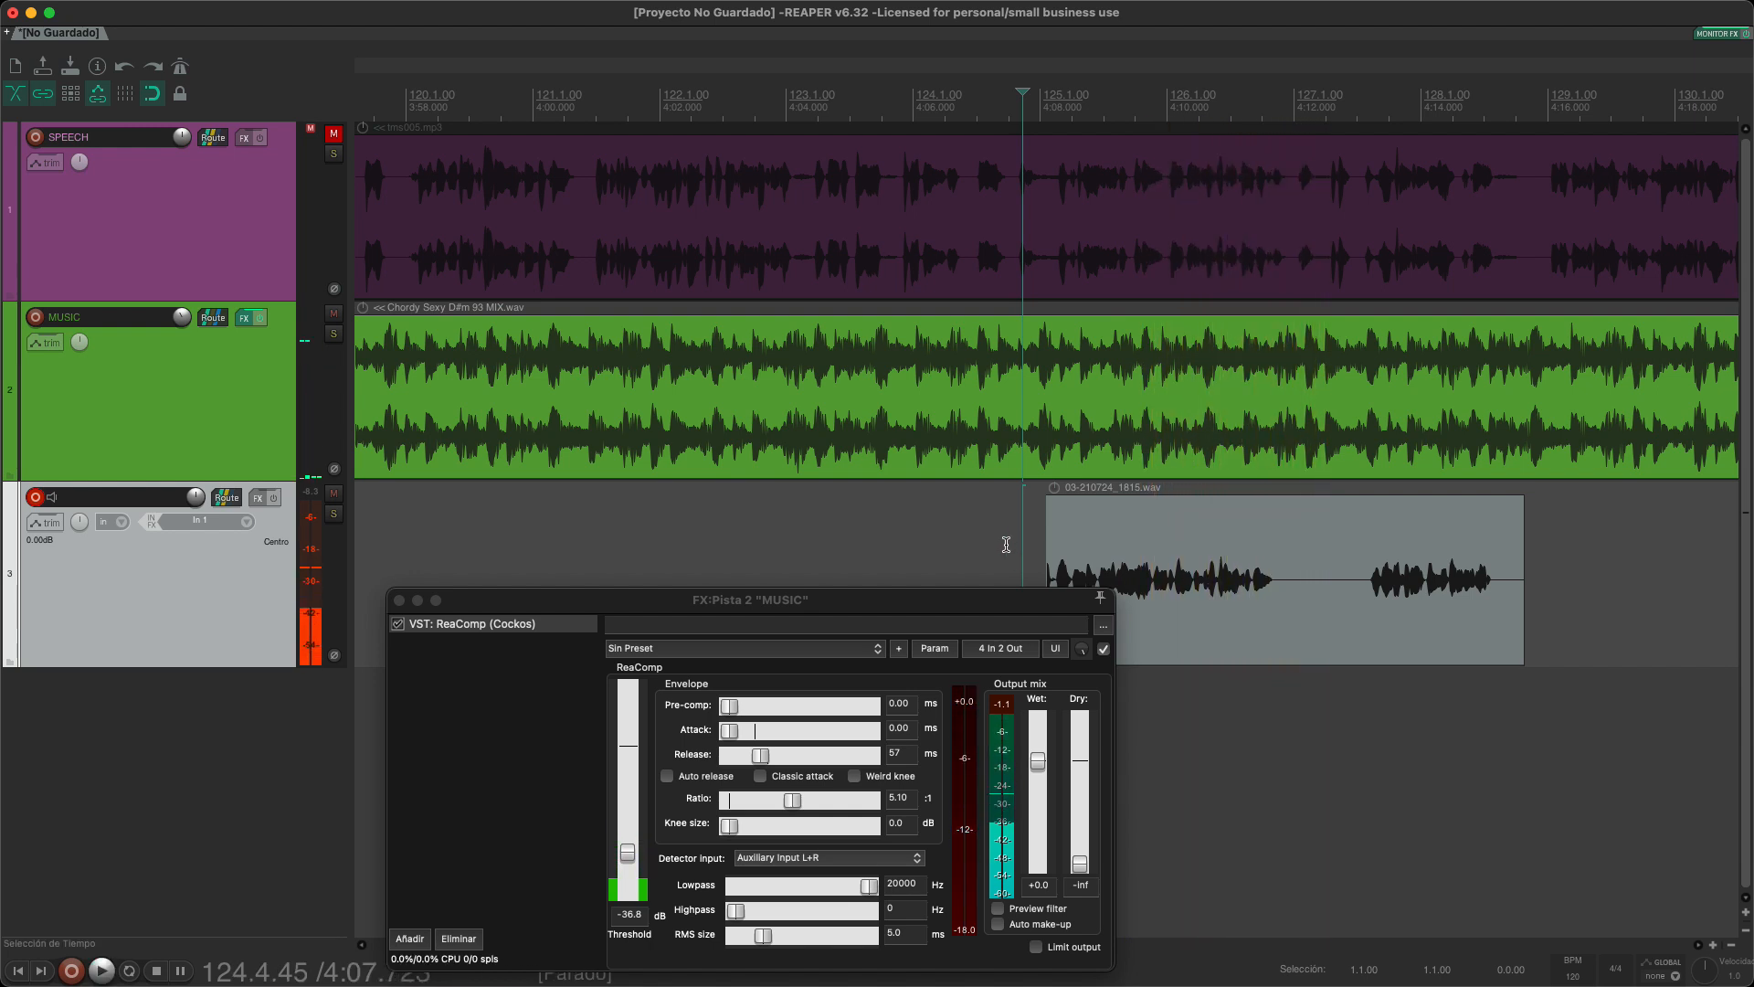
# Step: Show the MUSIC track's volume envelope in its own lane and close the envelope settings
pyautogui.moveTo(183, 318)
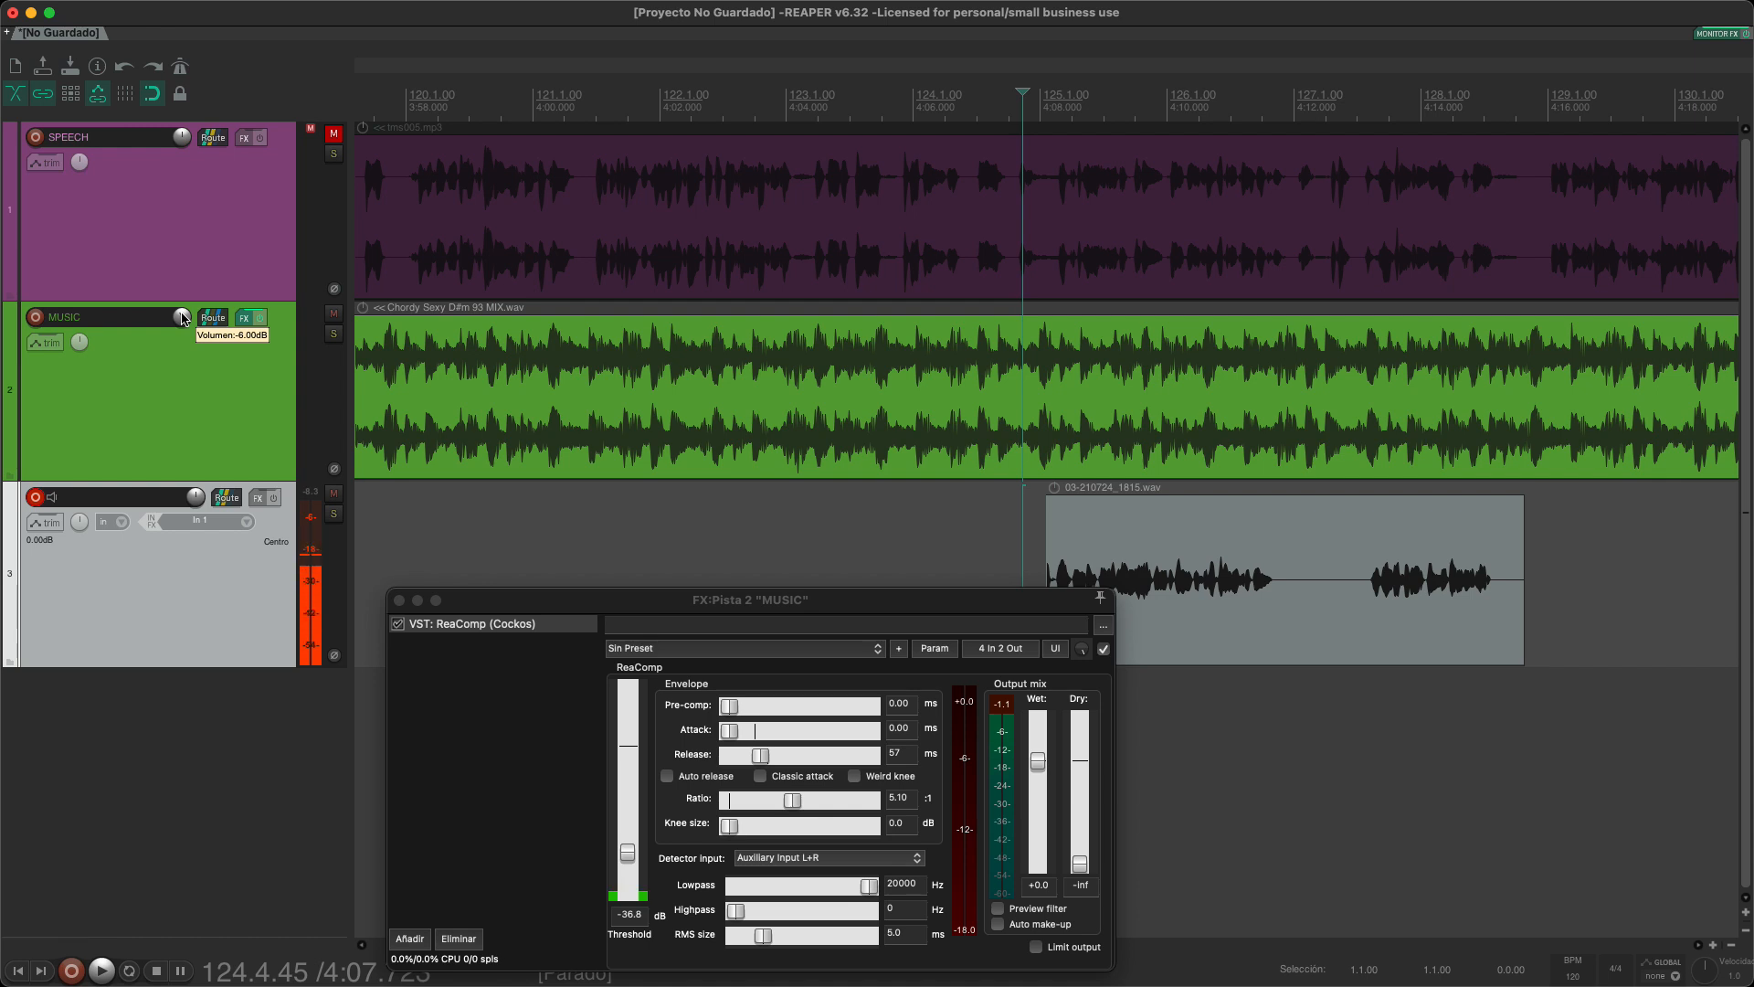
pyautogui.click(932, 570)
pyautogui.click(839, 387)
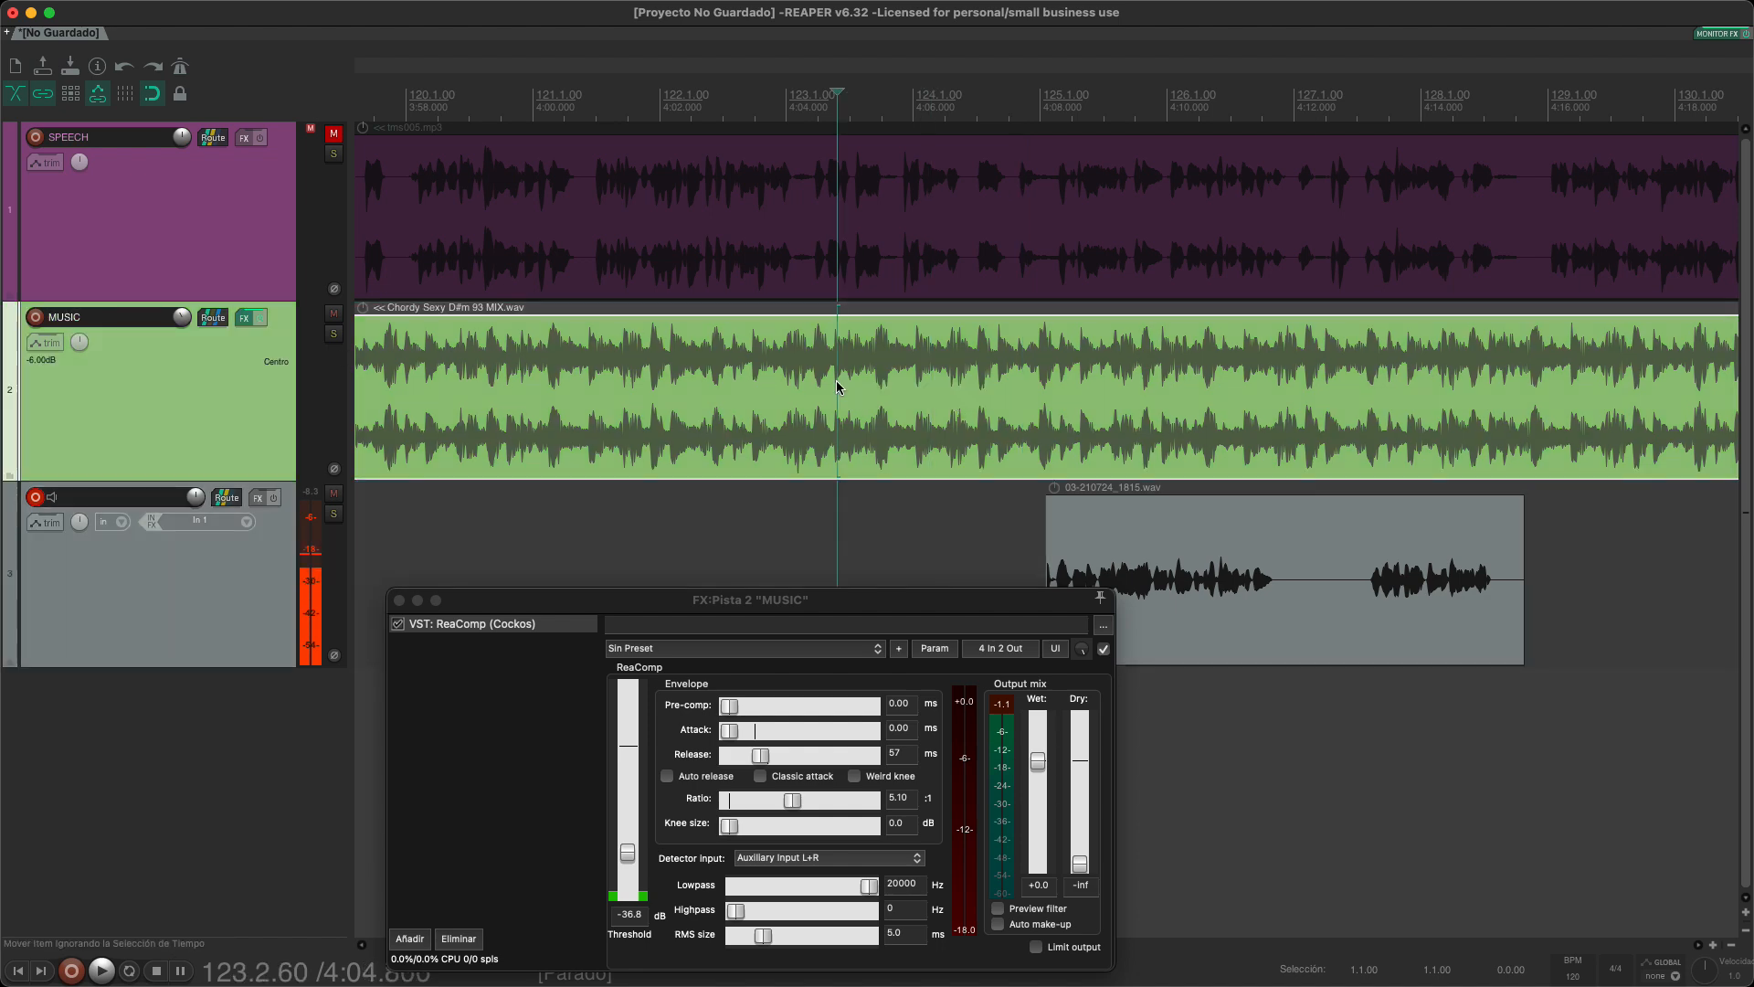
pyautogui.scroll(-3, 952, 396)
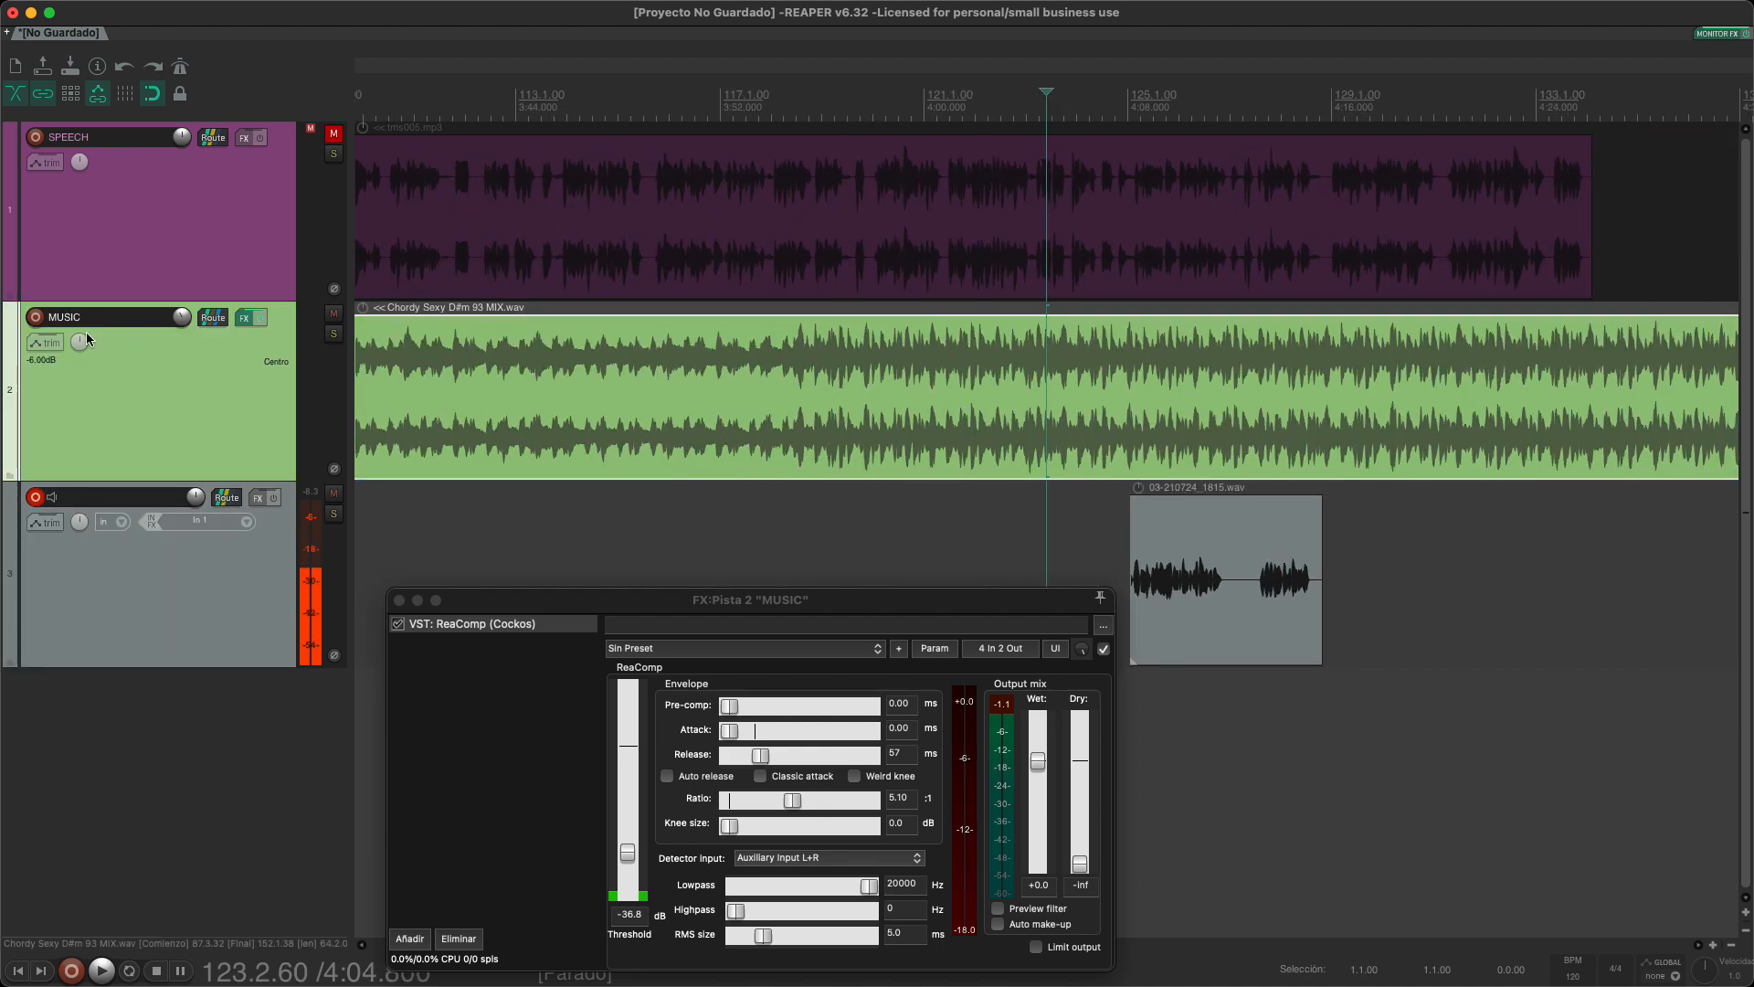
pyautogui.click(45, 342)
pyautogui.click(364, 339)
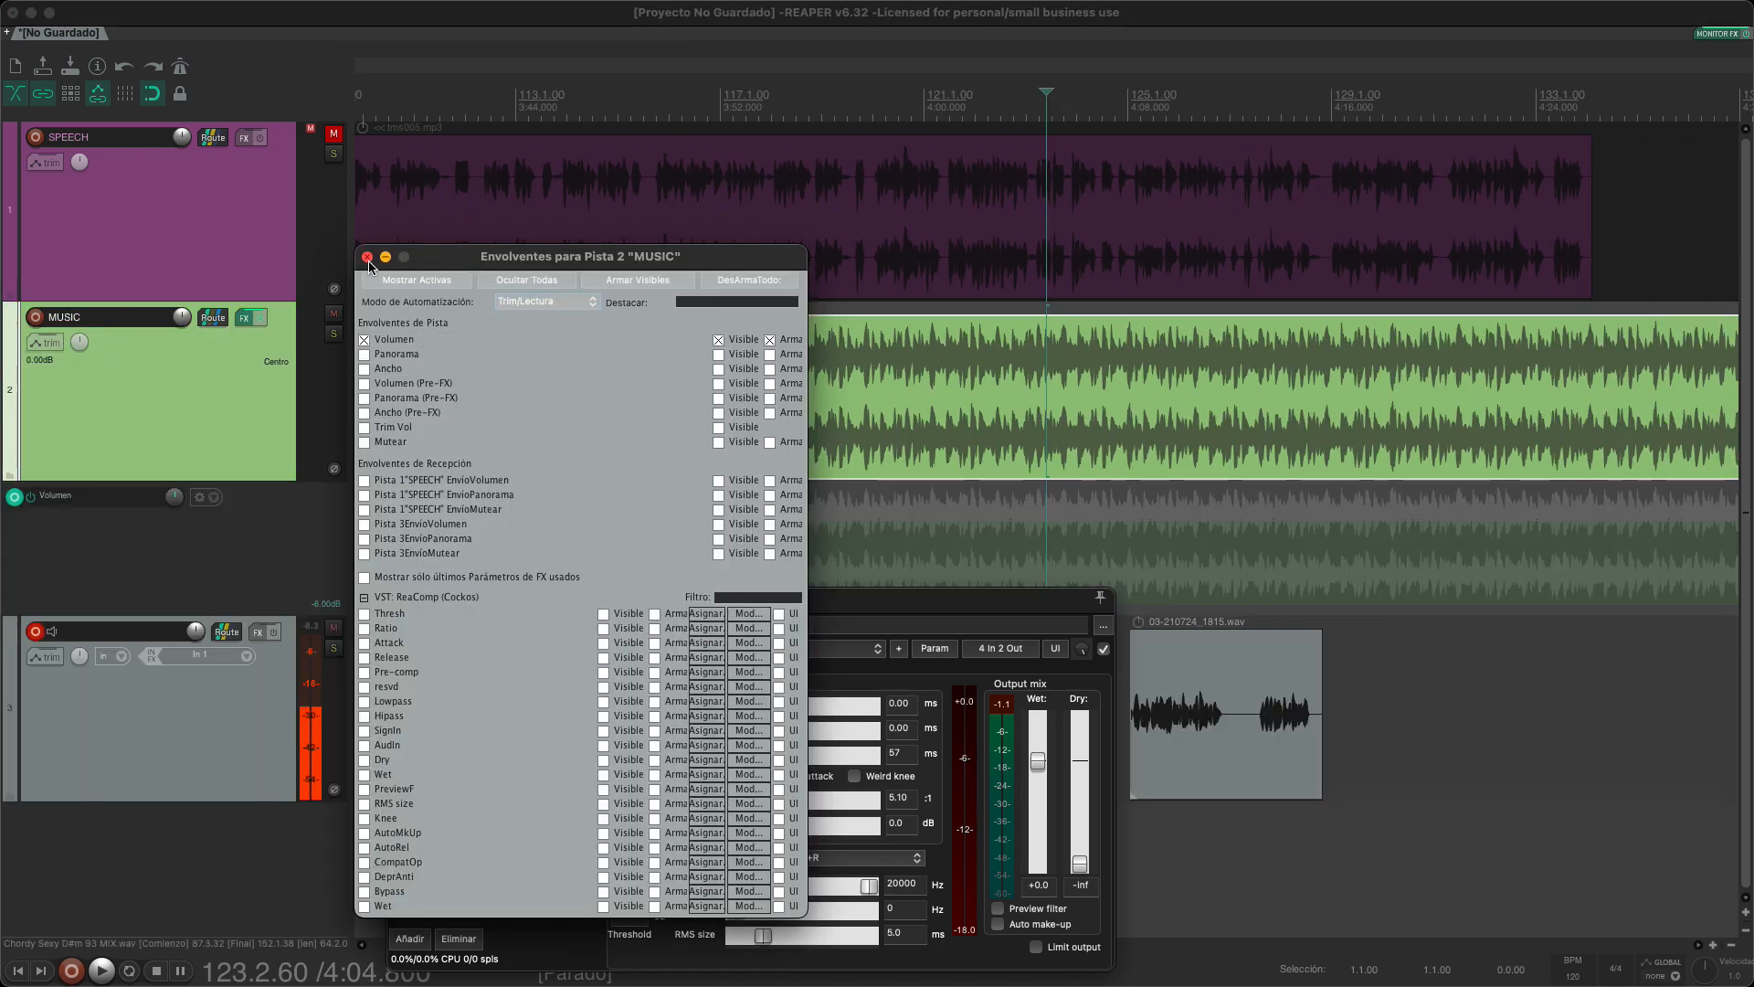
pyautogui.click(367, 257)
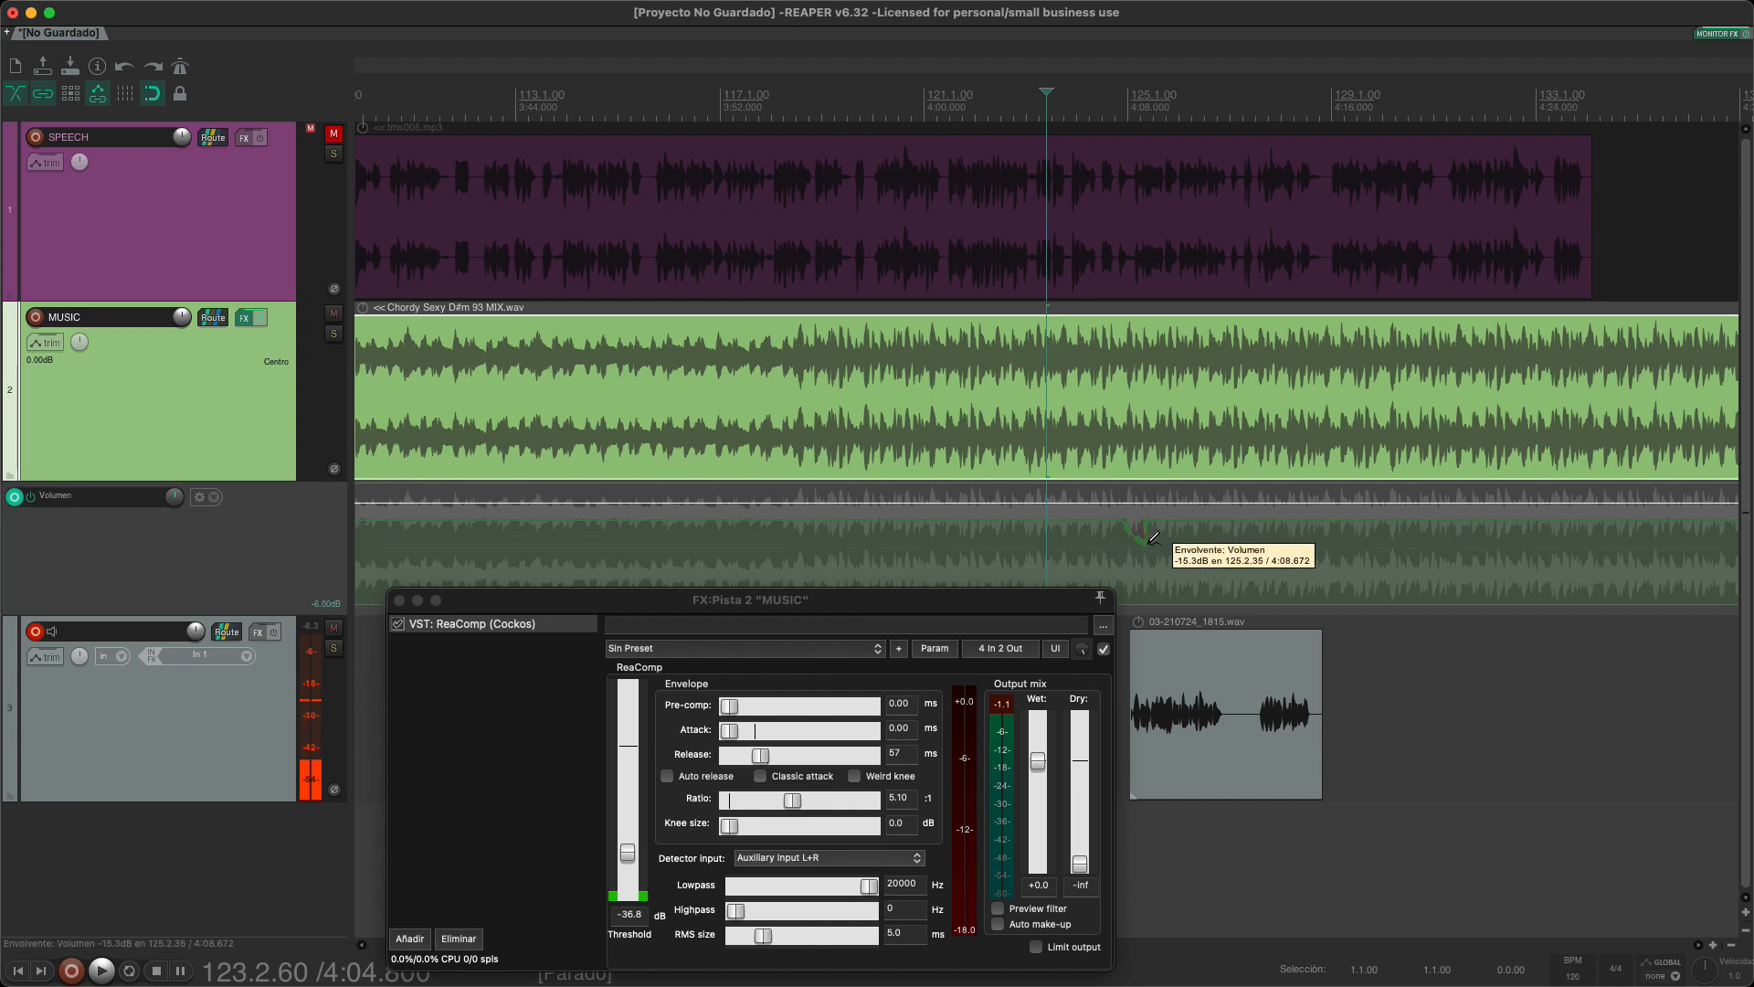
# Step: Try drawing a volume dip over the voice clip on the MUSIC envelope, and undo both the dip and the envelope
pyautogui.moveTo(1153, 539)
pyautogui.mouseDown()
pyautogui.moveTo(1204, 544)
pyautogui.moveTo(1232, 523)
pyautogui.moveTo(1313, 547)
pyautogui.mouseUp()
pyautogui.press('super+z')
pyautogui.press('super+z')
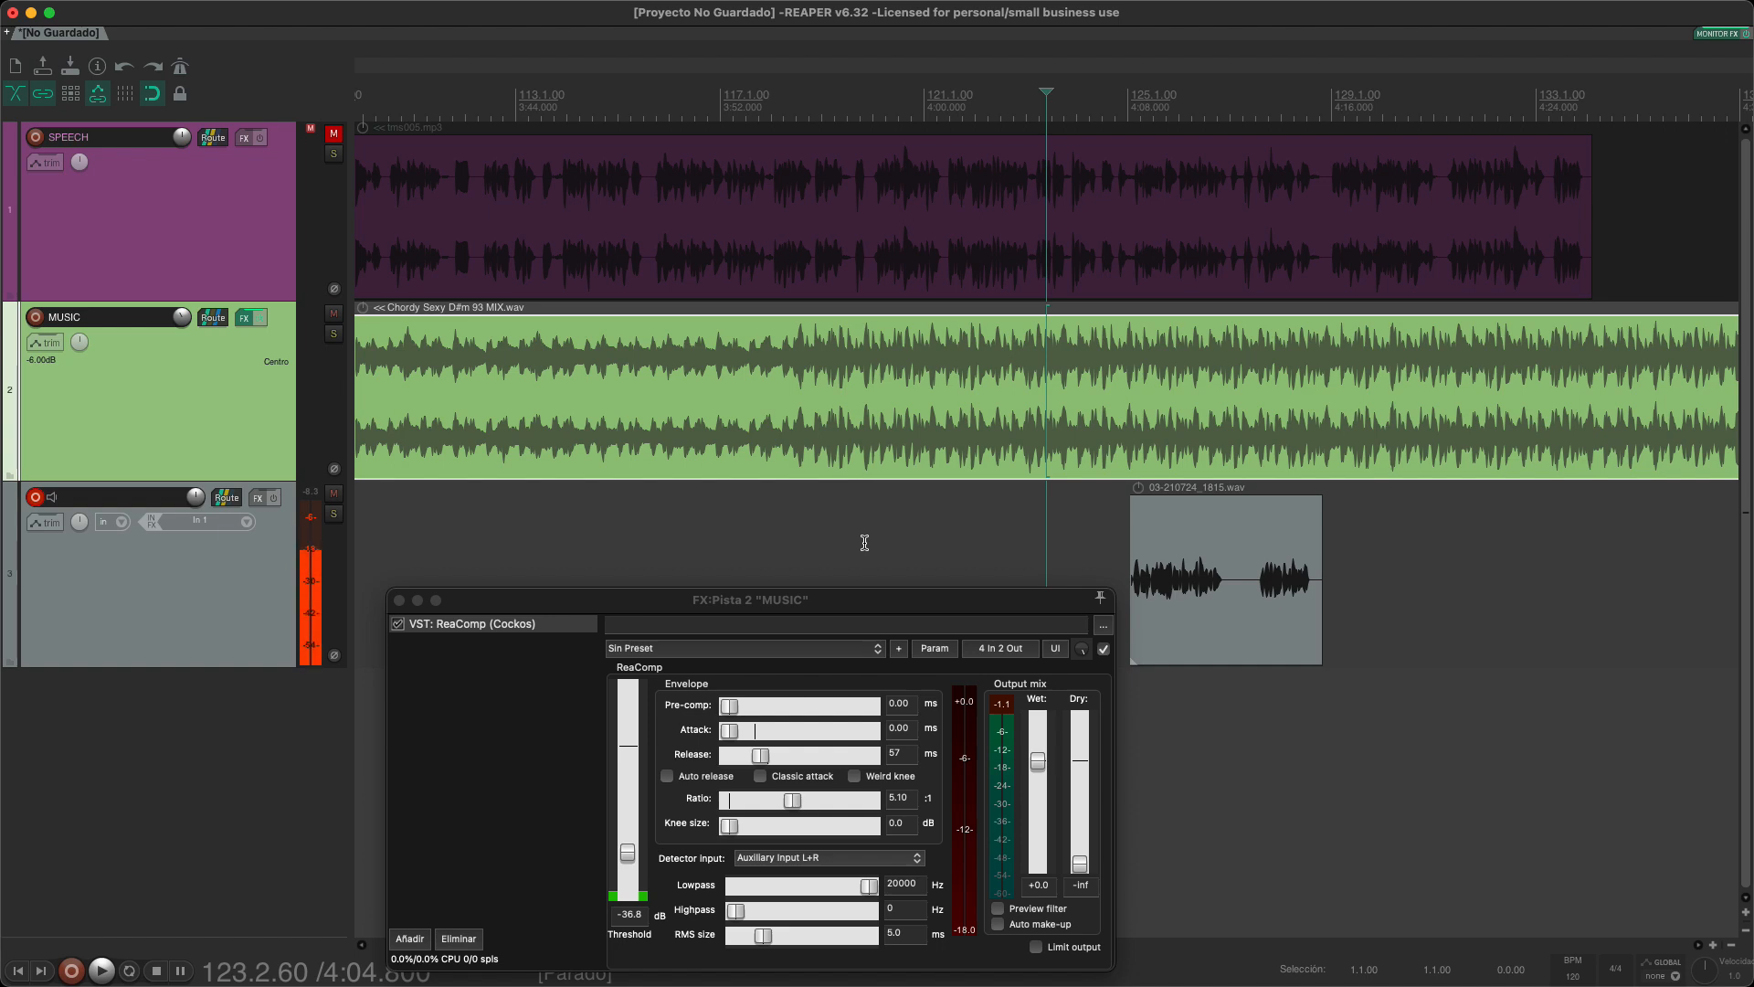
# Step: Trim the start of the recorded voice clip, split it after the first phrase and remove the silence before the second phrase
pyautogui.click(1151, 535)
pyautogui.scroll(5, 1150, 536)
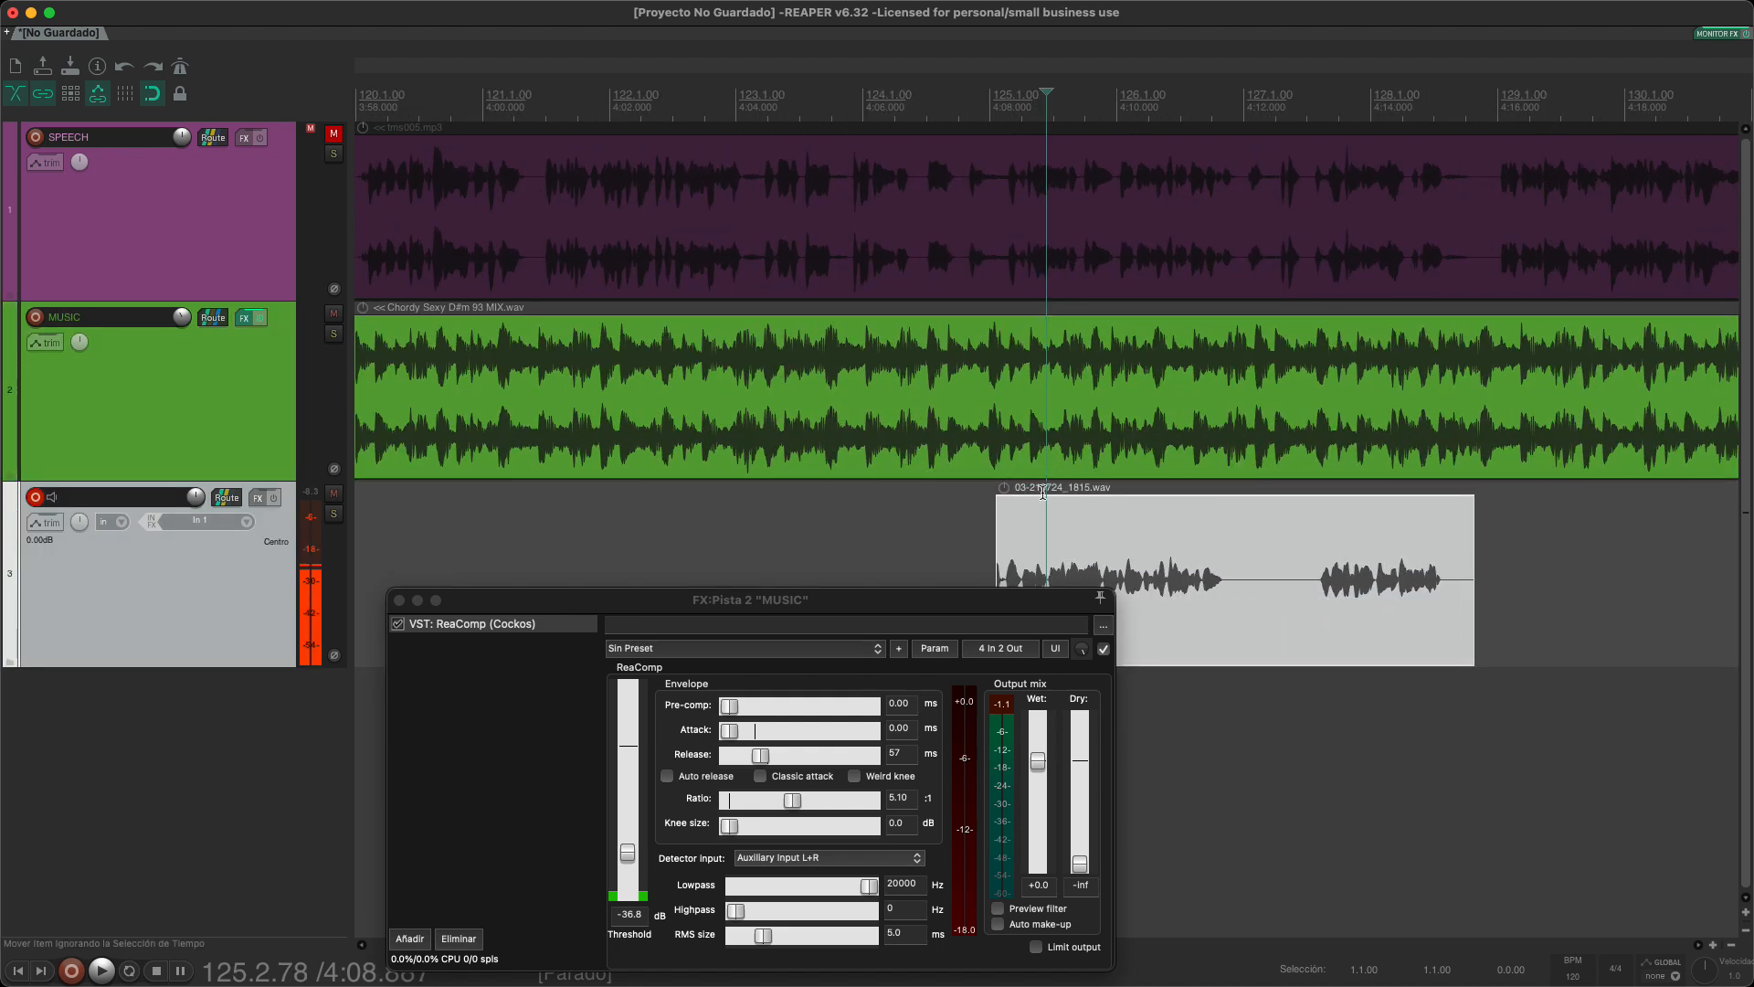
pyautogui.scroll(3, 1042, 492)
pyautogui.moveTo(961, 554); pyautogui.dragTo(979, 554)
pyautogui.moveTo(1358, 567); pyautogui.dragTo(1361, 566)
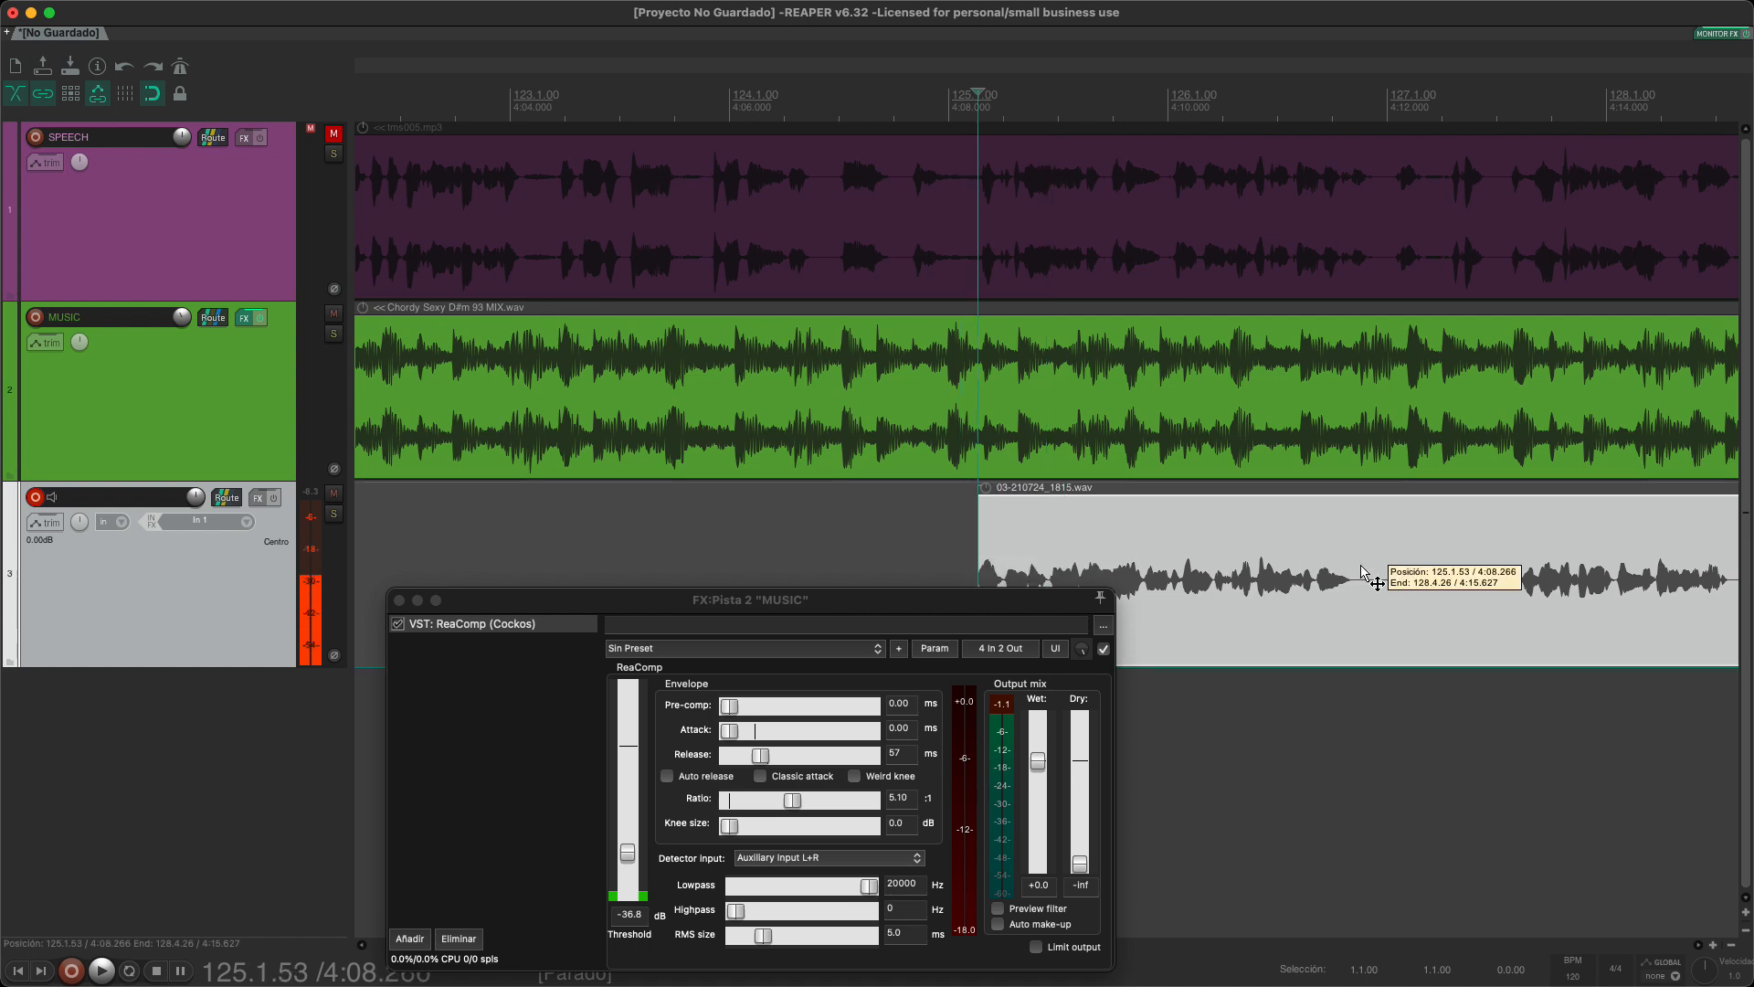
pyautogui.press('s')
pyautogui.click(1509, 572)
pyautogui.press('a')
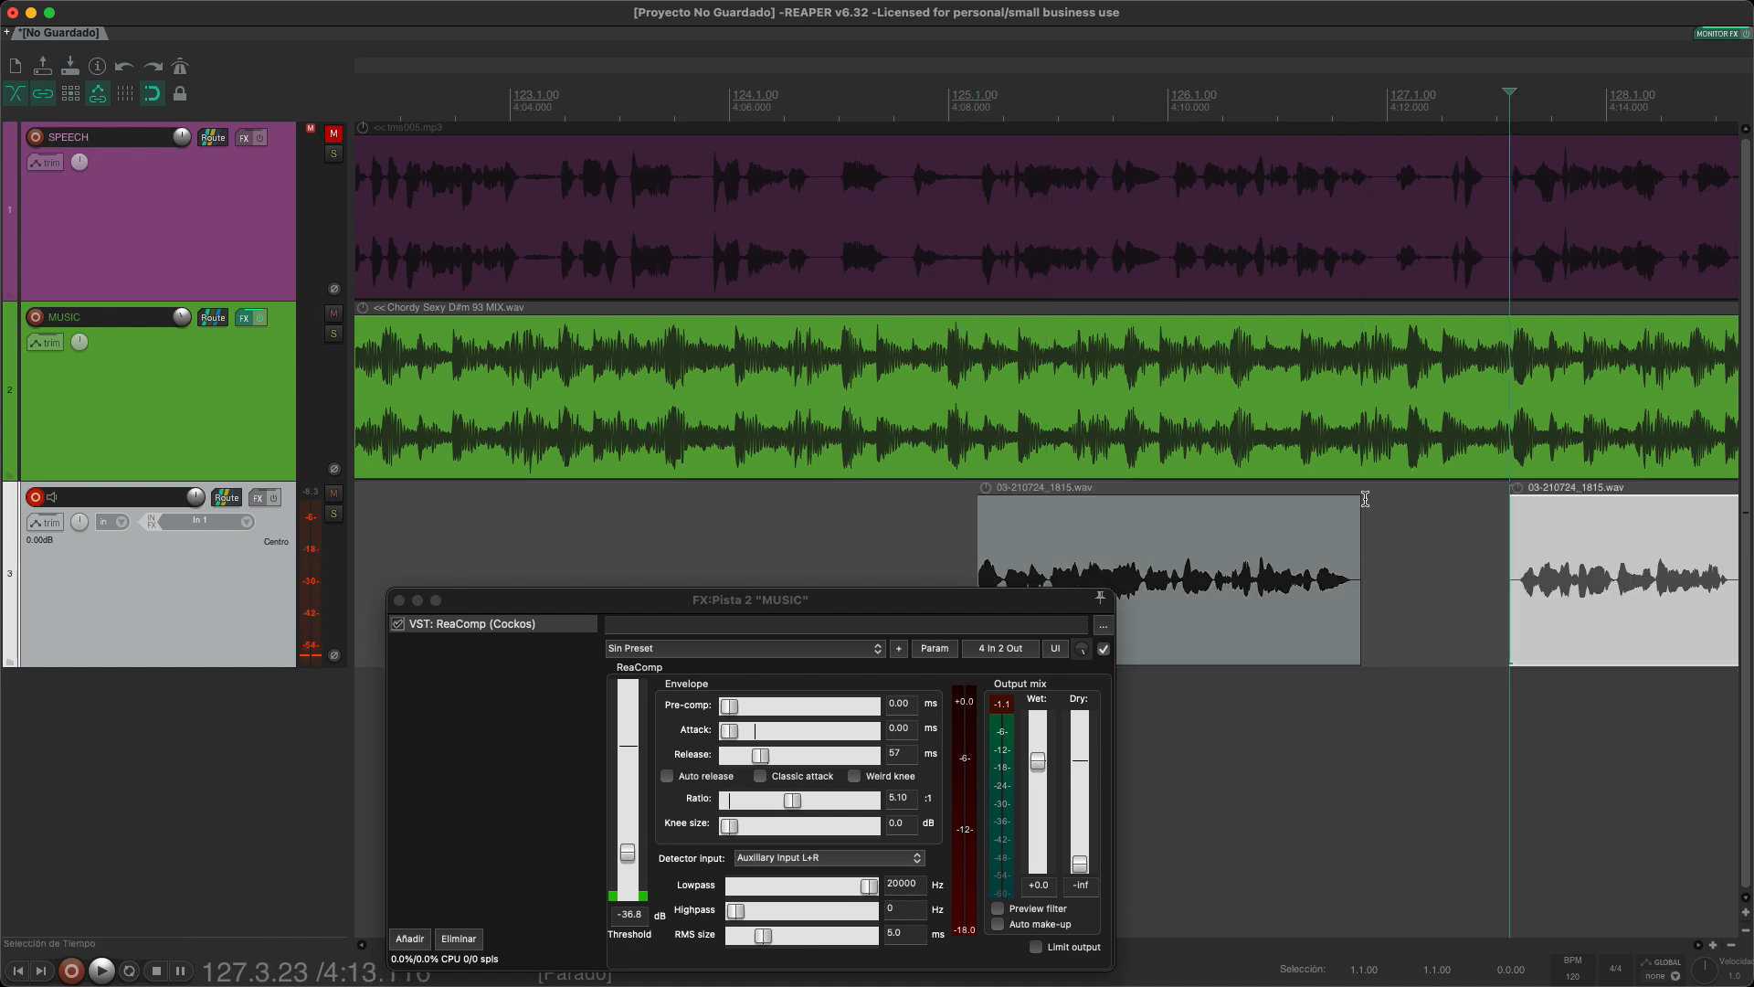
# Step: Add a short fade-out to the first voice clip and short fades to the start and end of the second one
pyautogui.moveTo(1358, 502); pyautogui.dragTo(1405, 508)
pyautogui.hscroll(2, 1449, 528)
pyautogui.click(1609, 555)
pyautogui.press('d')
pyautogui.moveTo(1604, 501); pyautogui.dragTo(1596, 502)
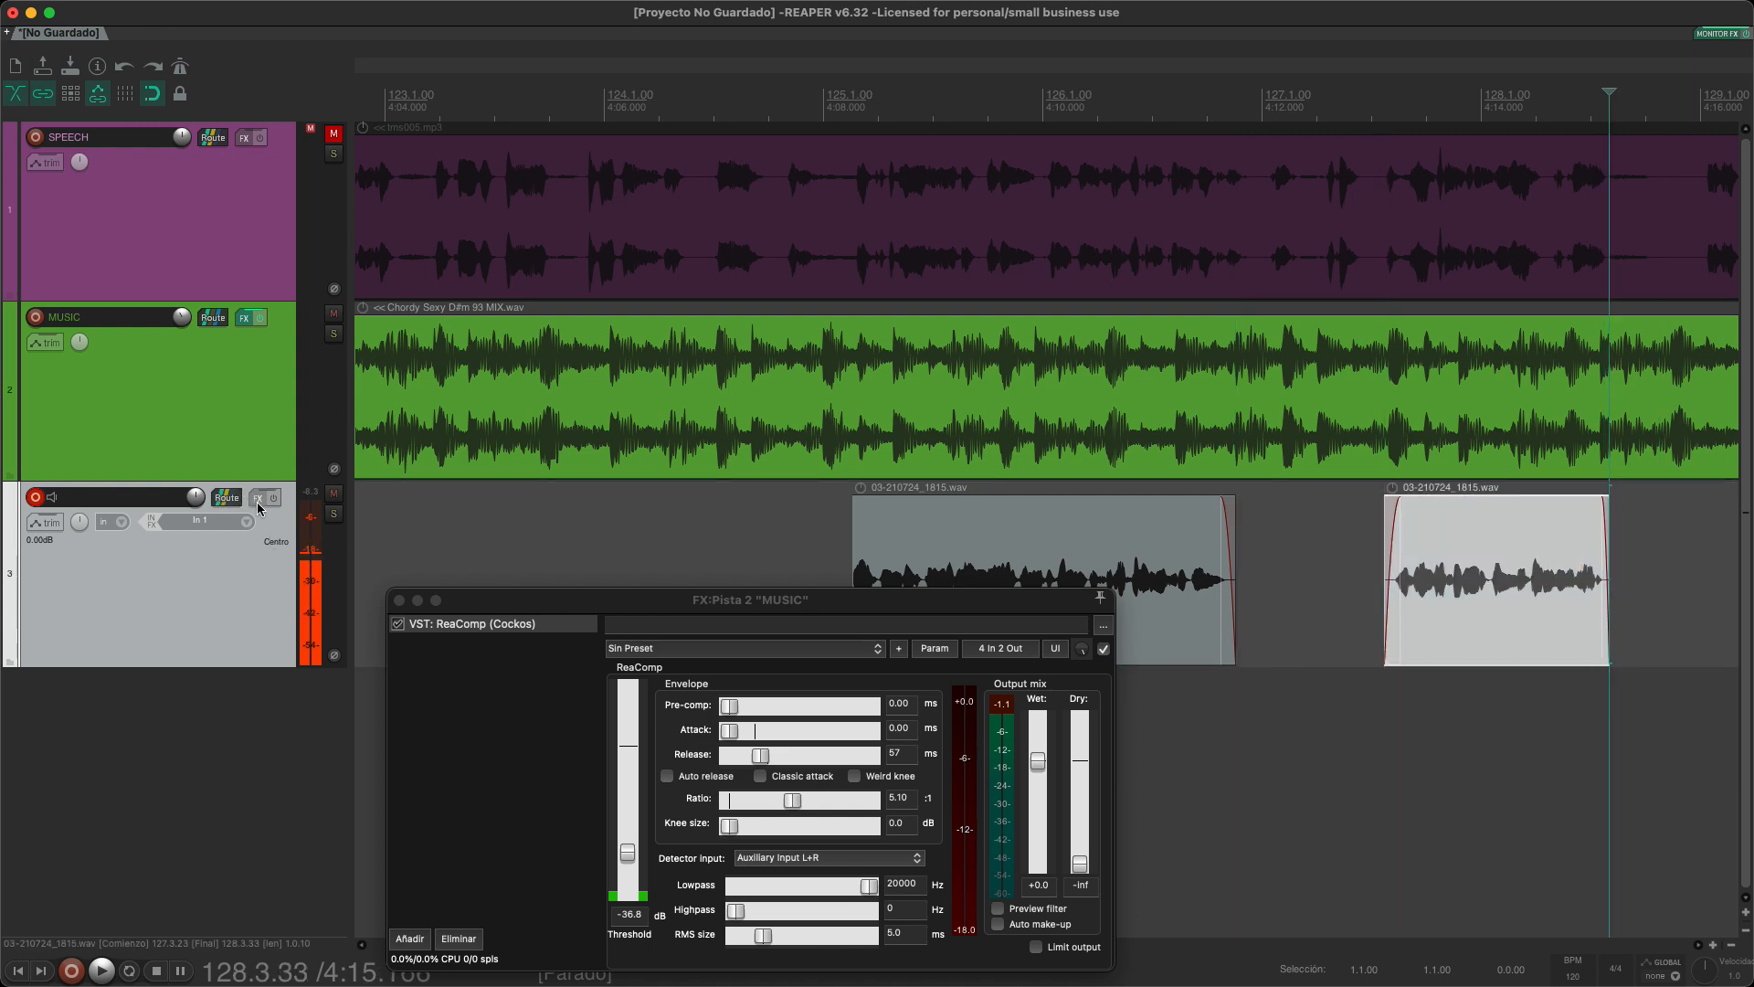
# Step: Disarm the third track and add ReaEQ to its effects chain
pyautogui.click(35, 497)
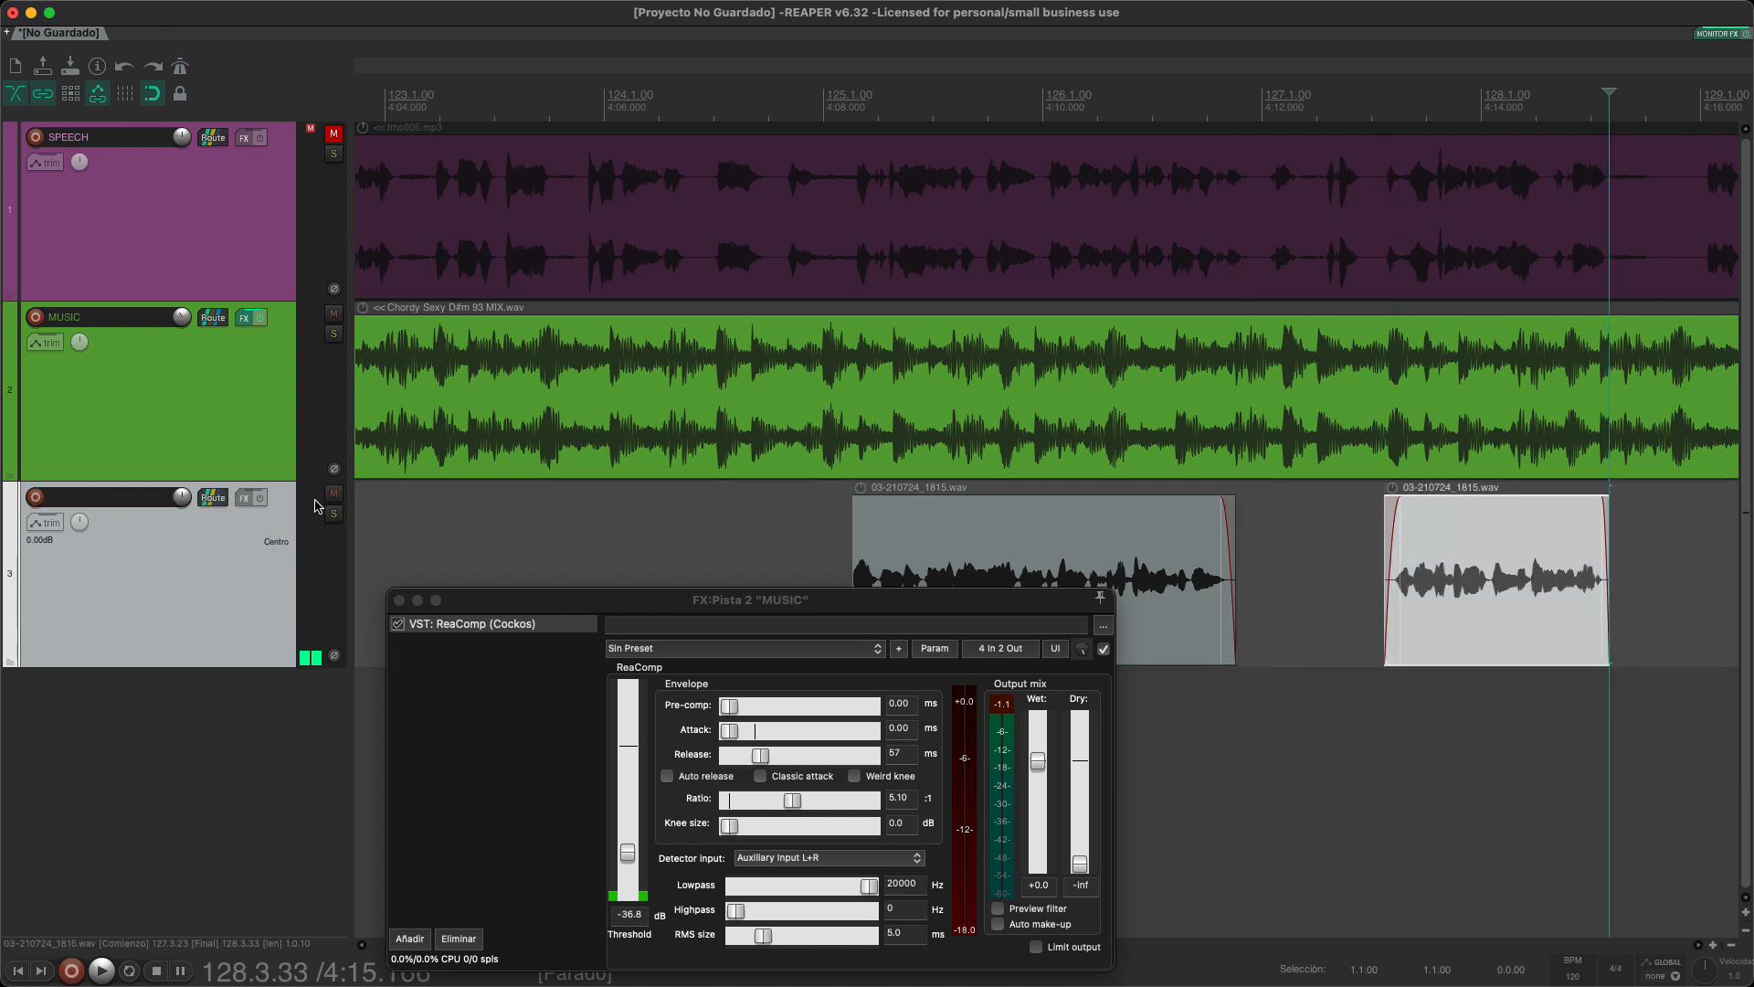
pyautogui.click(241, 498)
pyautogui.write('rea')
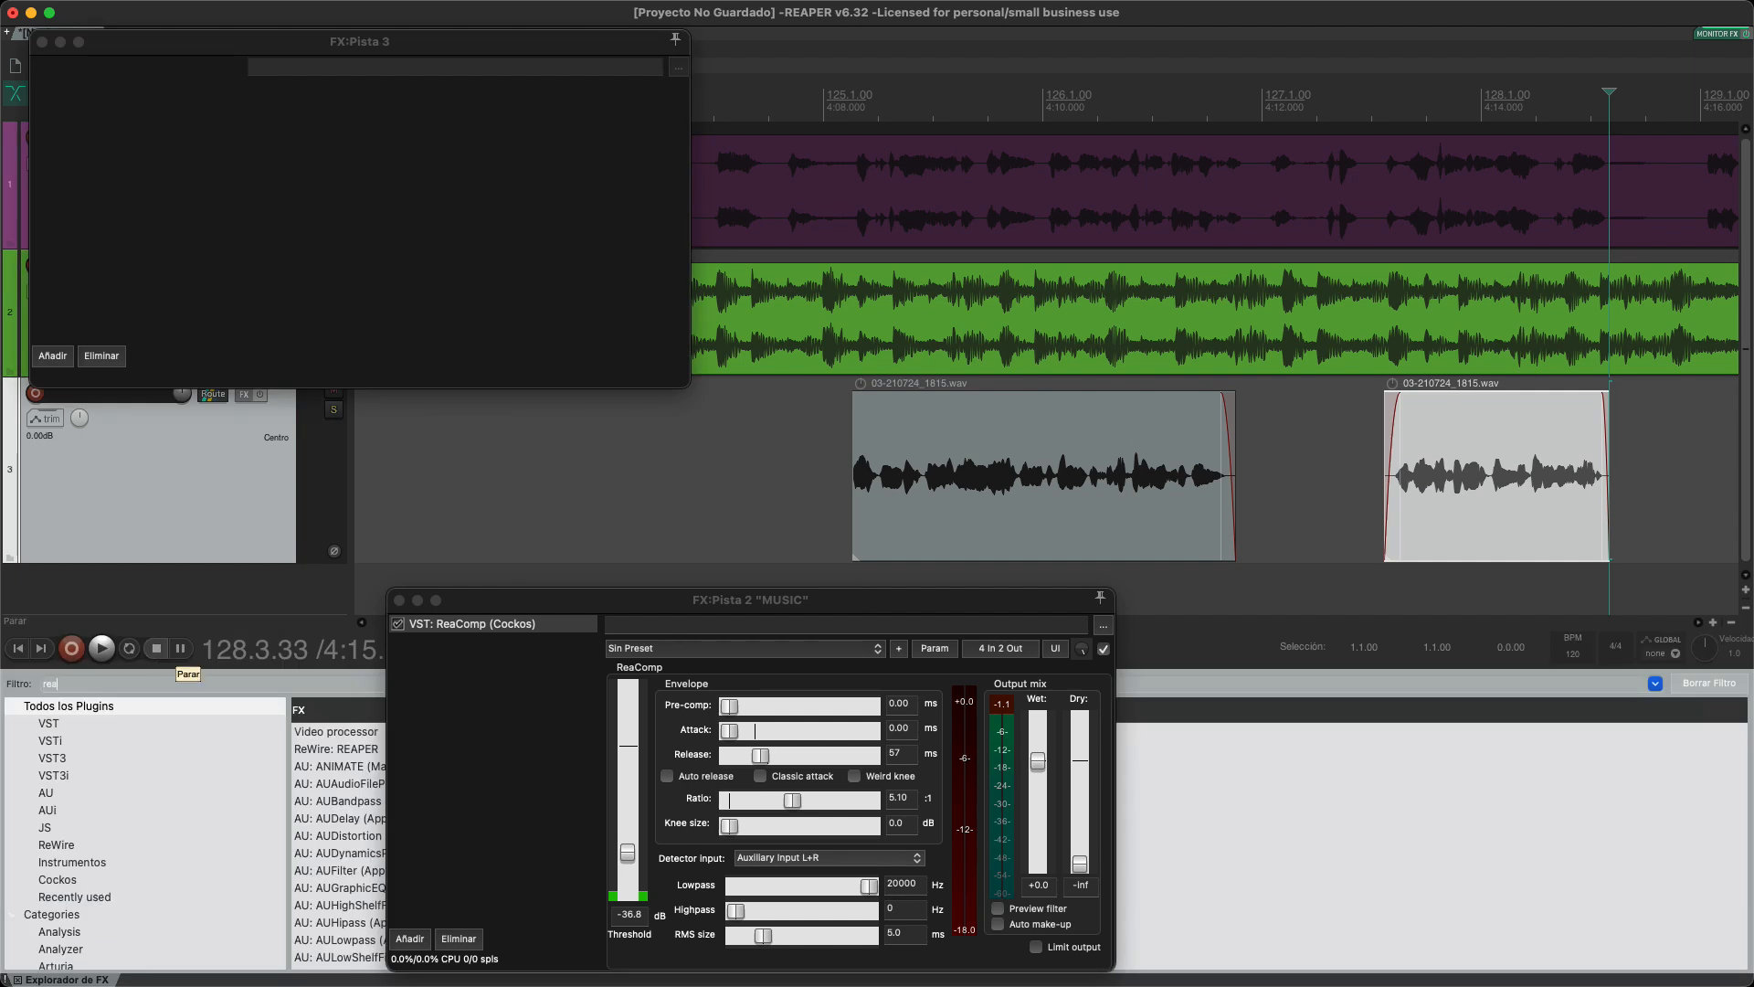
pyautogui.write('eq')
pyautogui.doubleClick(338, 731)
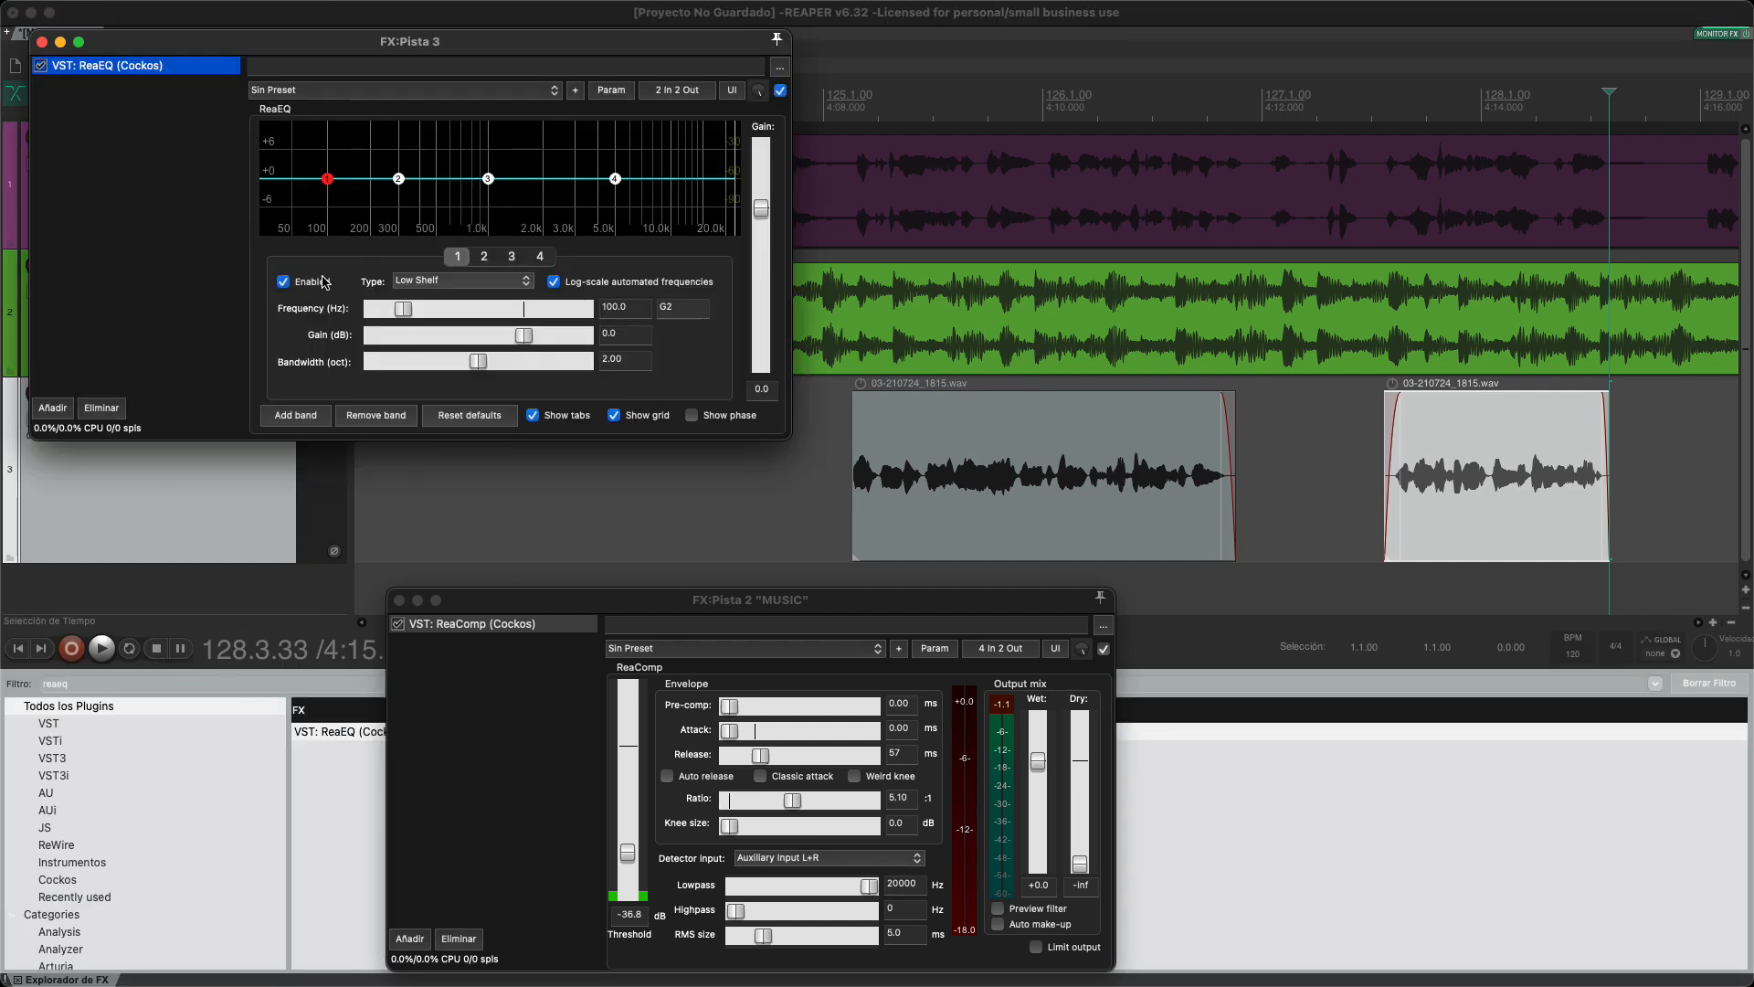
# Step: Try a Low Pass filter at about 7843 Hz on ReaEQ's first band
pyautogui.click(408, 281)
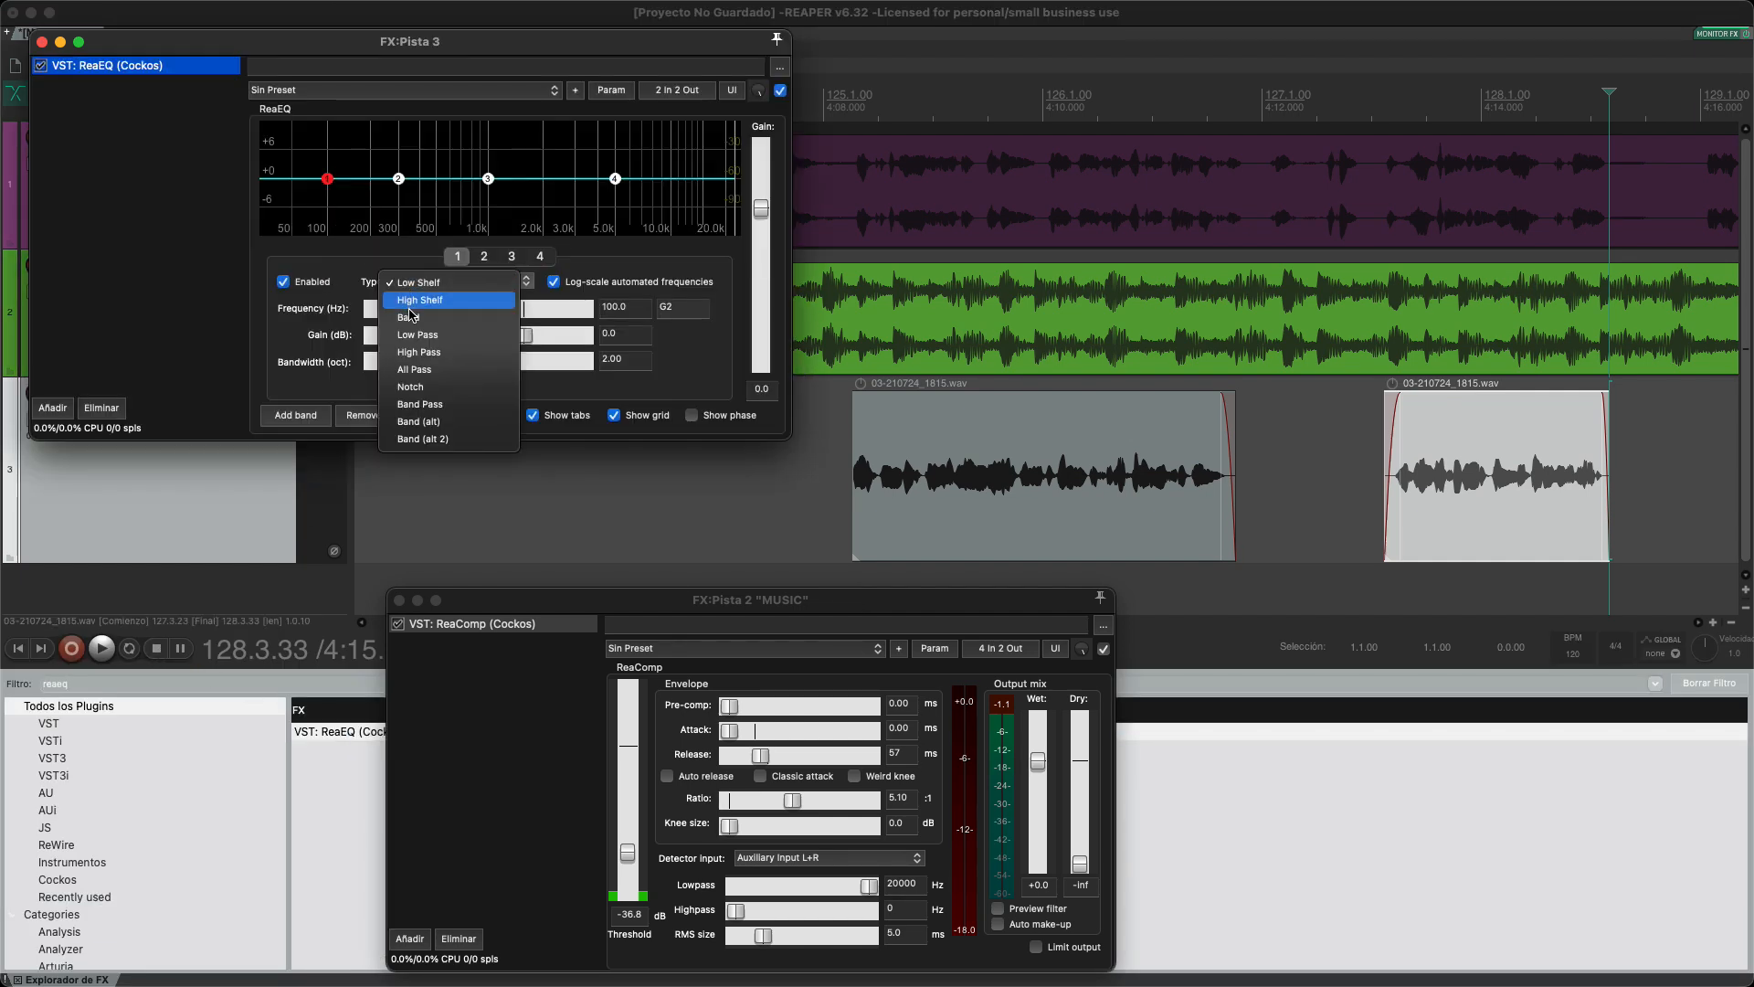
pyautogui.click(417, 339)
pyautogui.moveTo(327, 209); pyautogui.dragTo(650, 209)
# Step: Change ReaEQ's first band to High Pass at about 264.8 Hz and play the voice from the start of the first clip
pyautogui.click(440, 280)
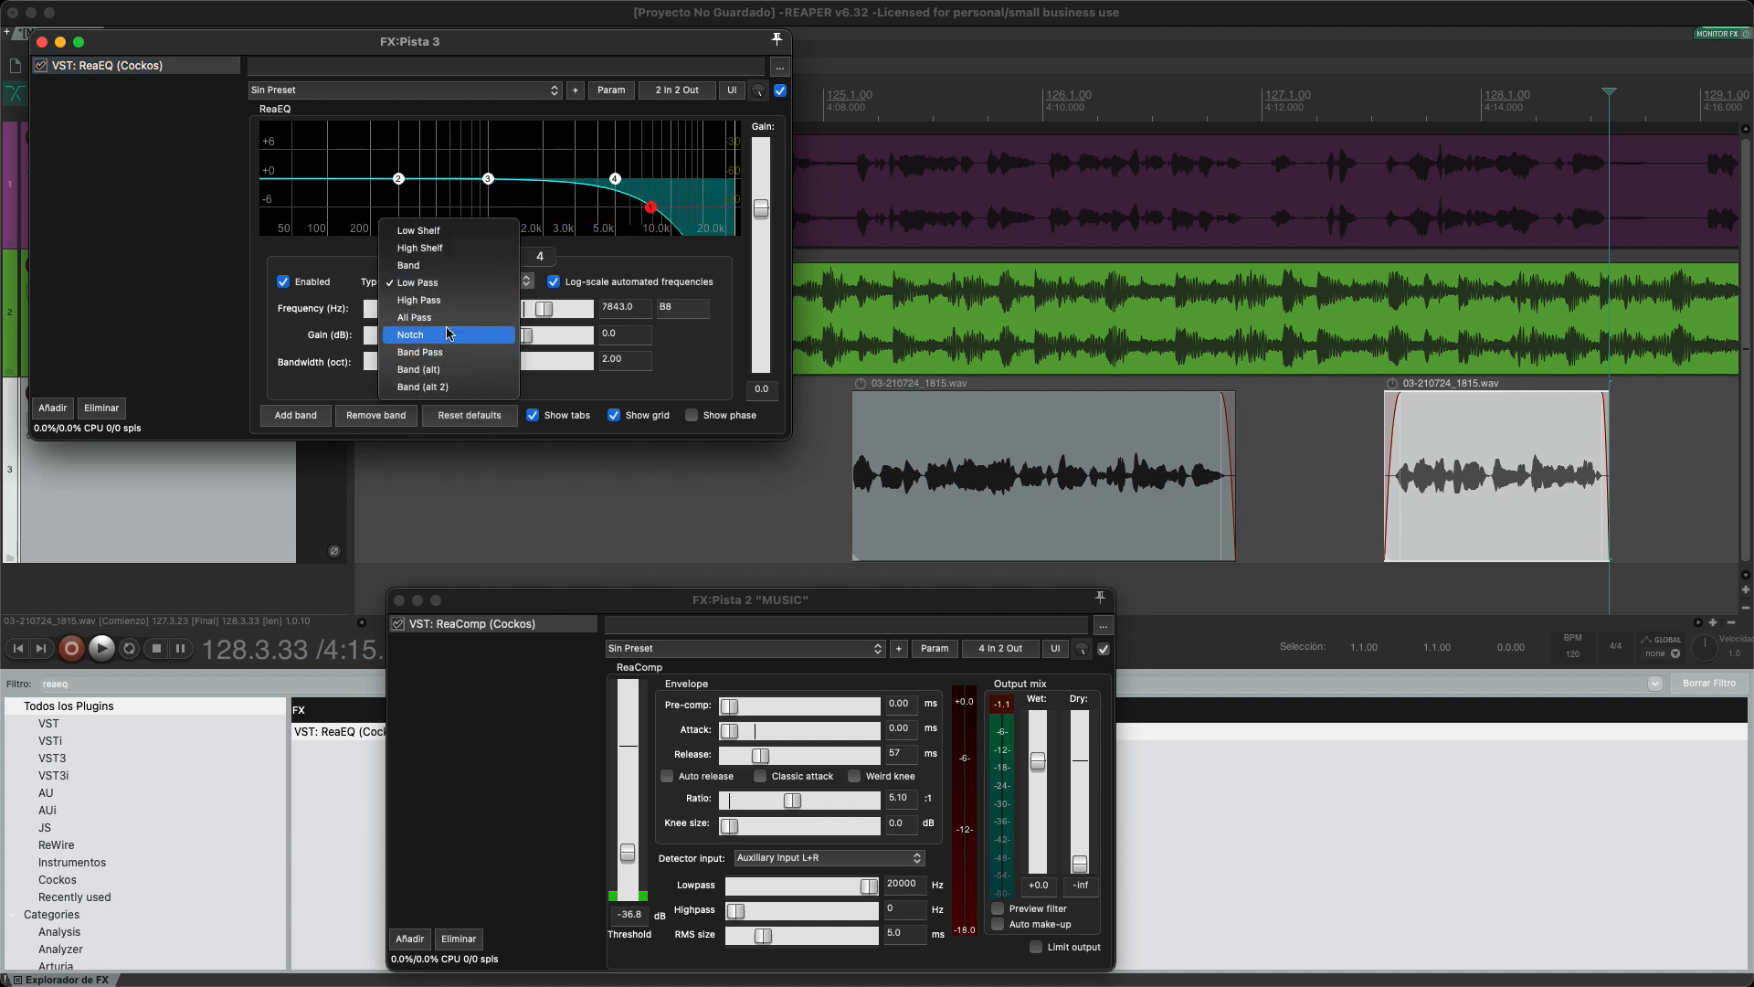
pyautogui.click(443, 300)
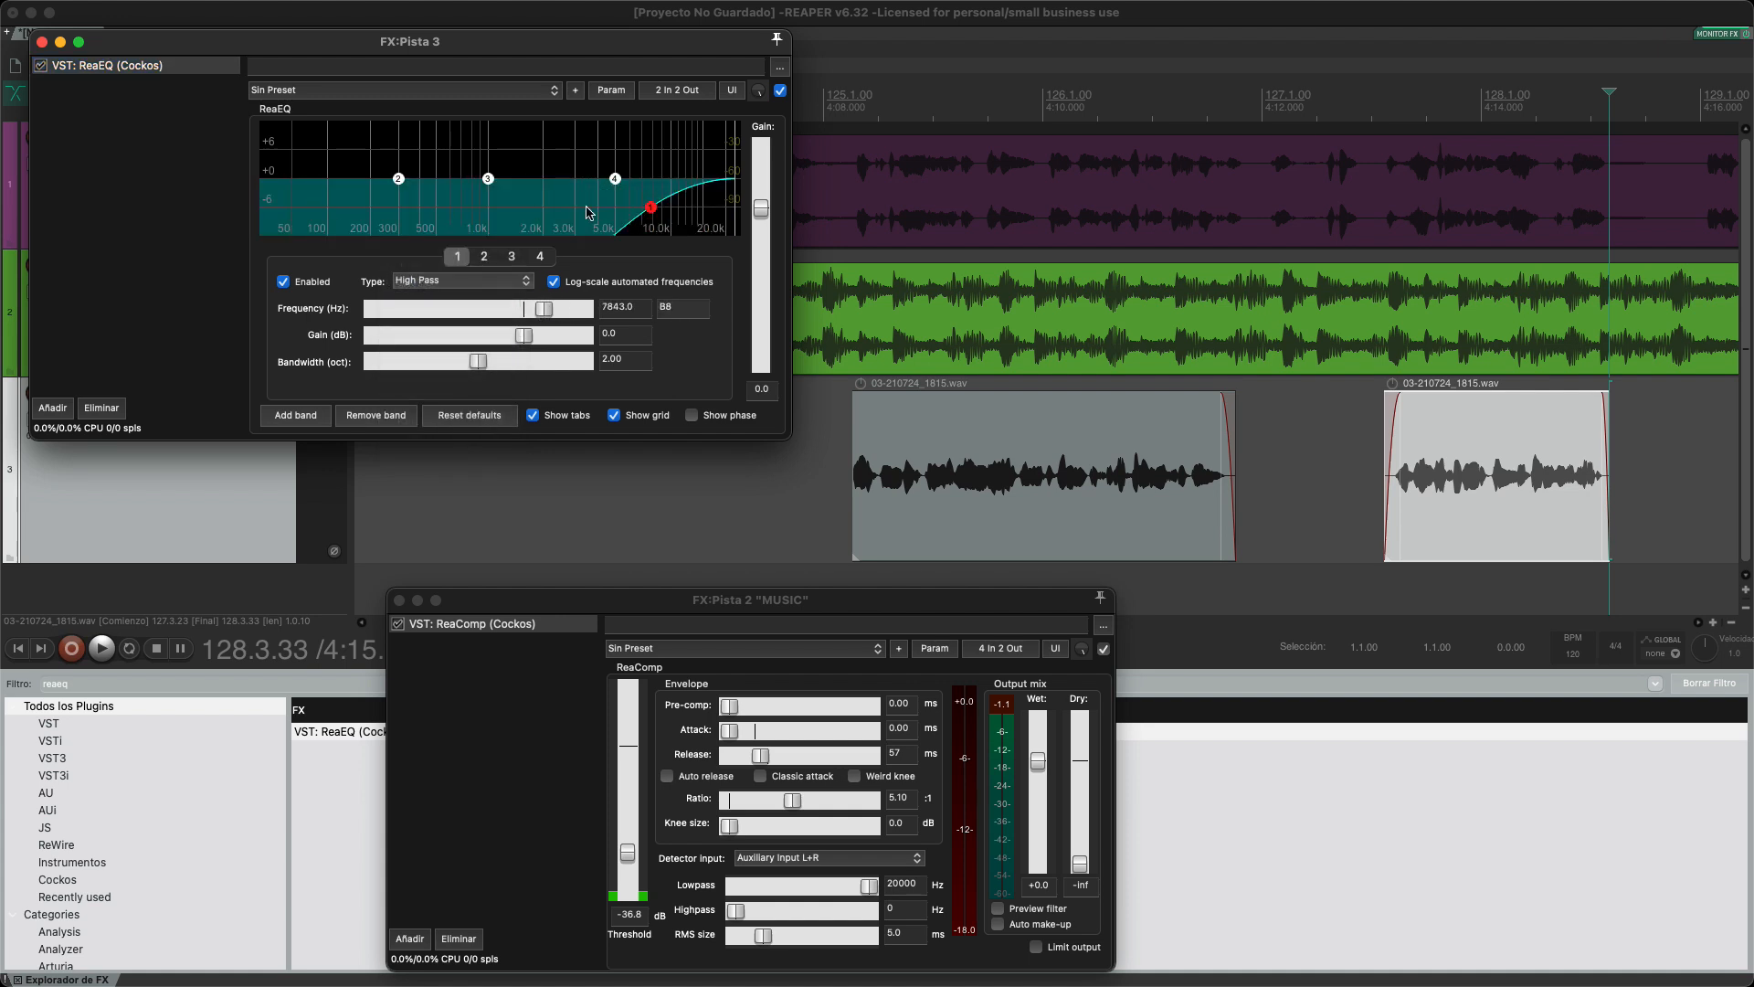
pyautogui.moveTo(657, 209); pyautogui.dragTo(391, 195)
pyautogui.click(826, 463)
pyautogui.press('space')
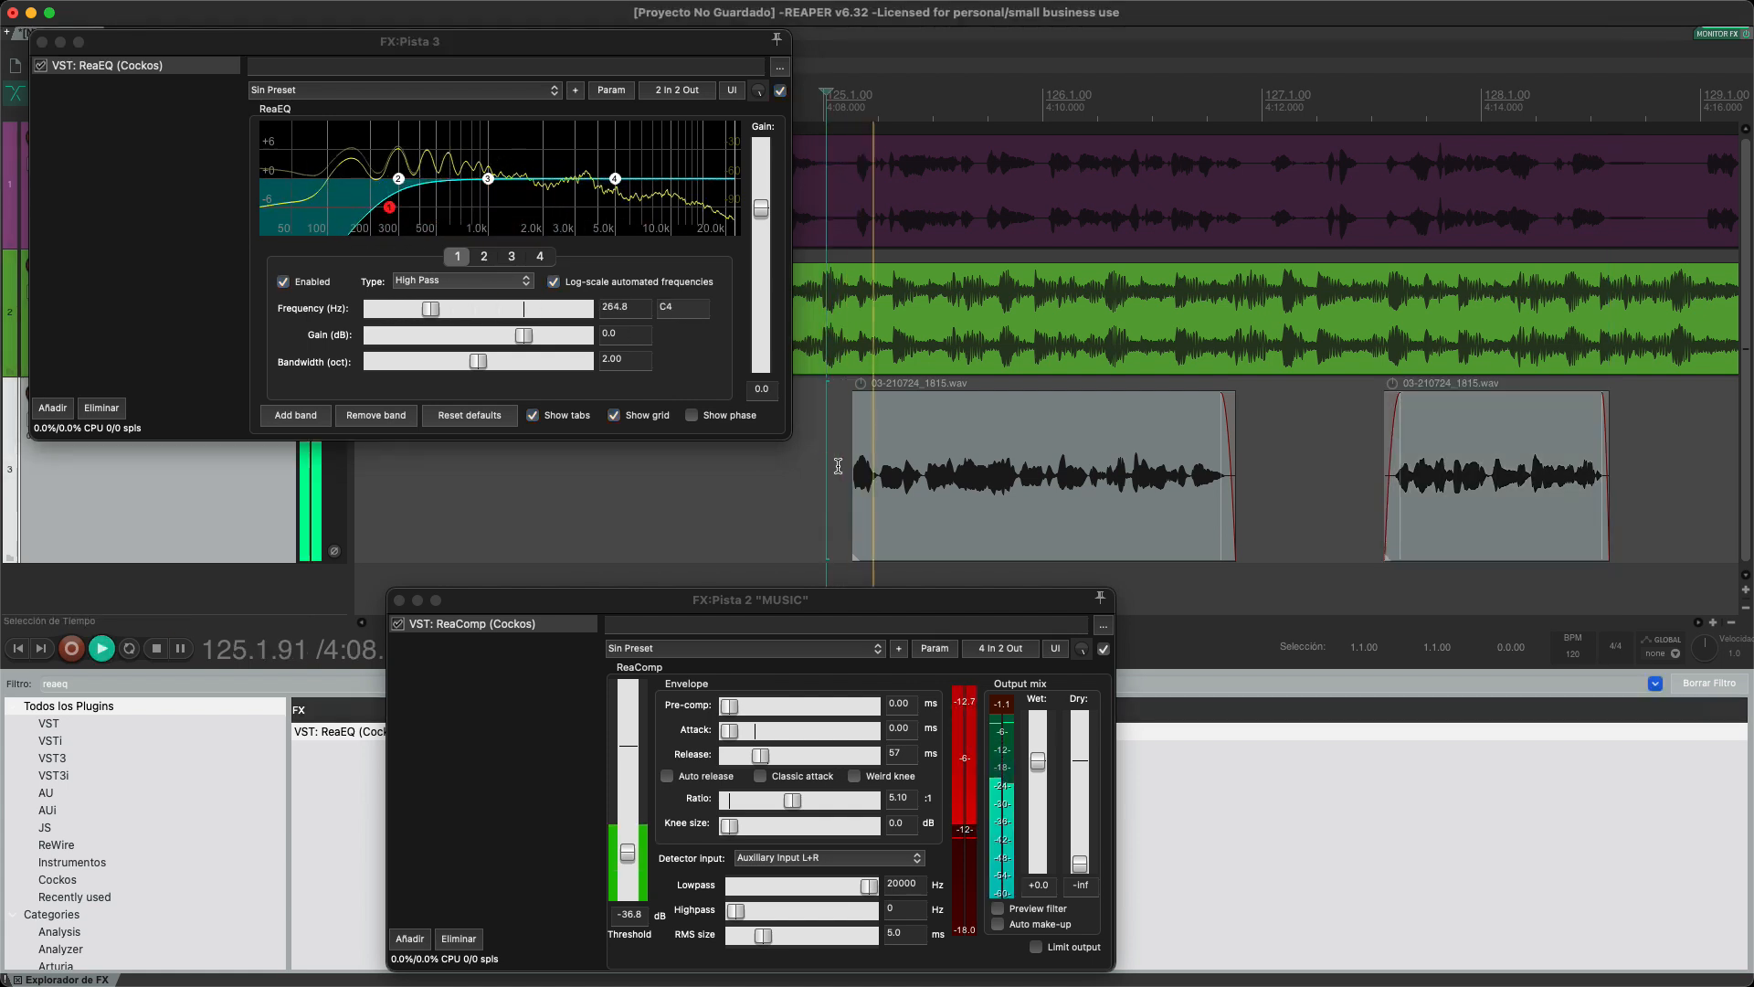
pyautogui.press('space')
# Step: Add ReaComp after ReaEQ in the third track's effects chain
pyautogui.click(60, 409)
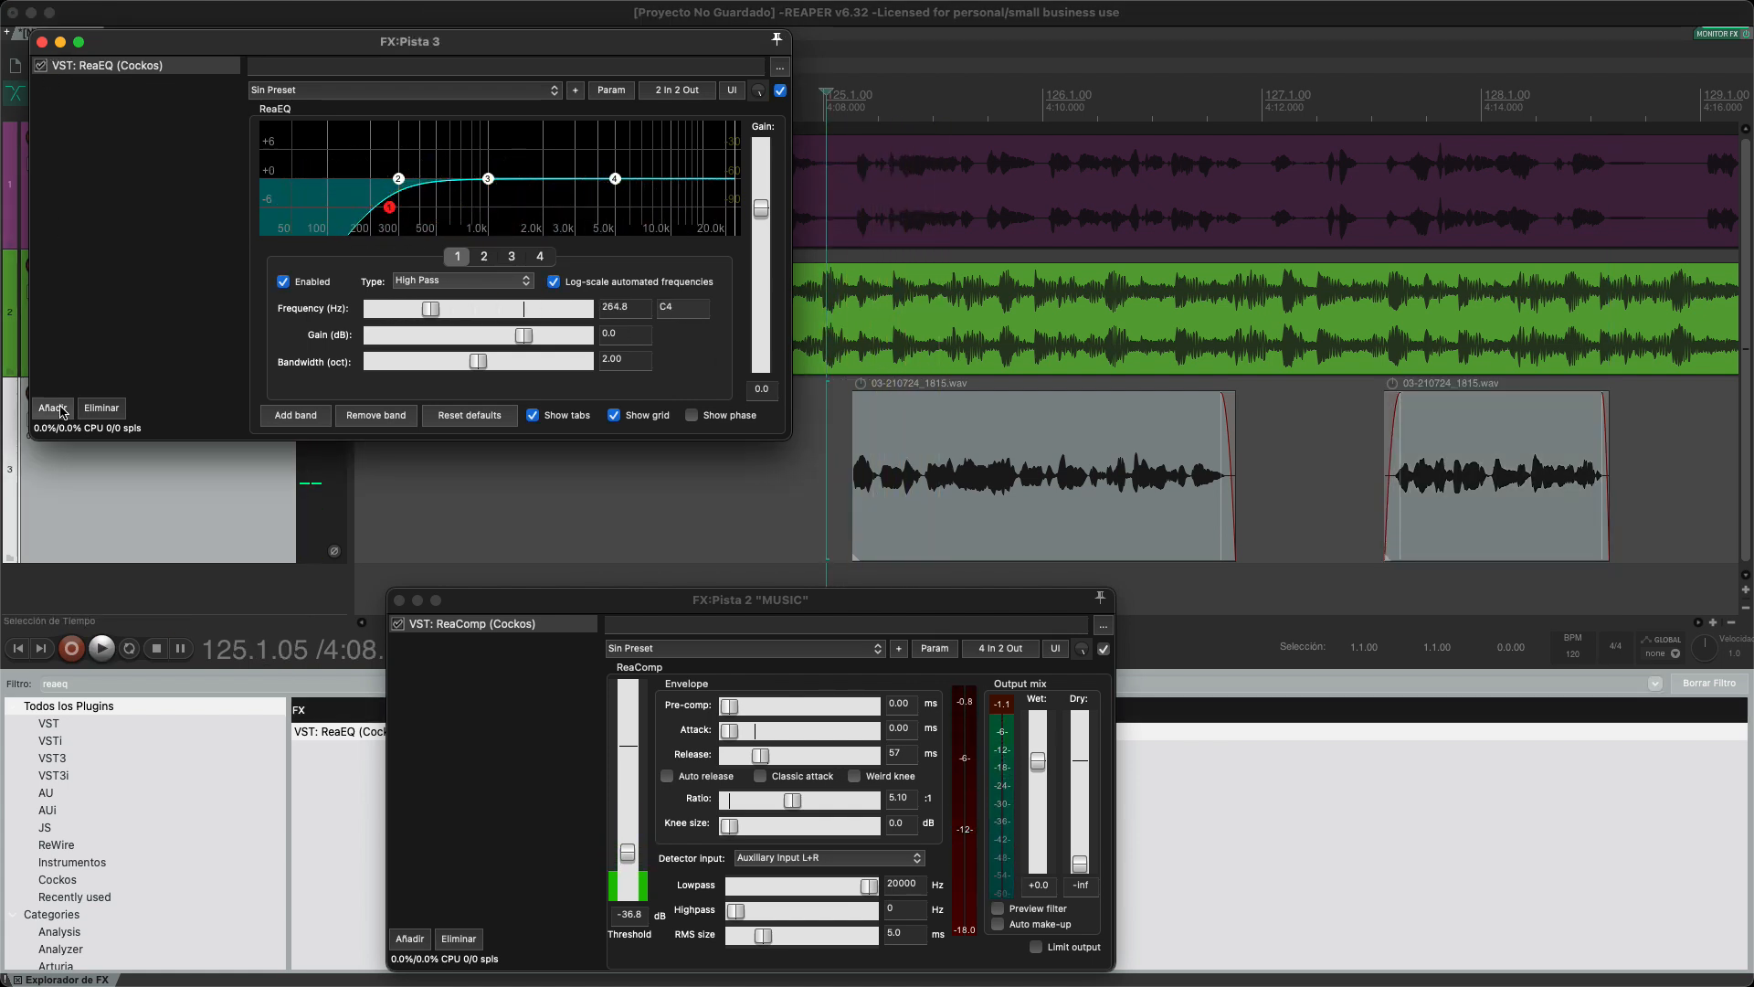
pyautogui.click(1054, 460)
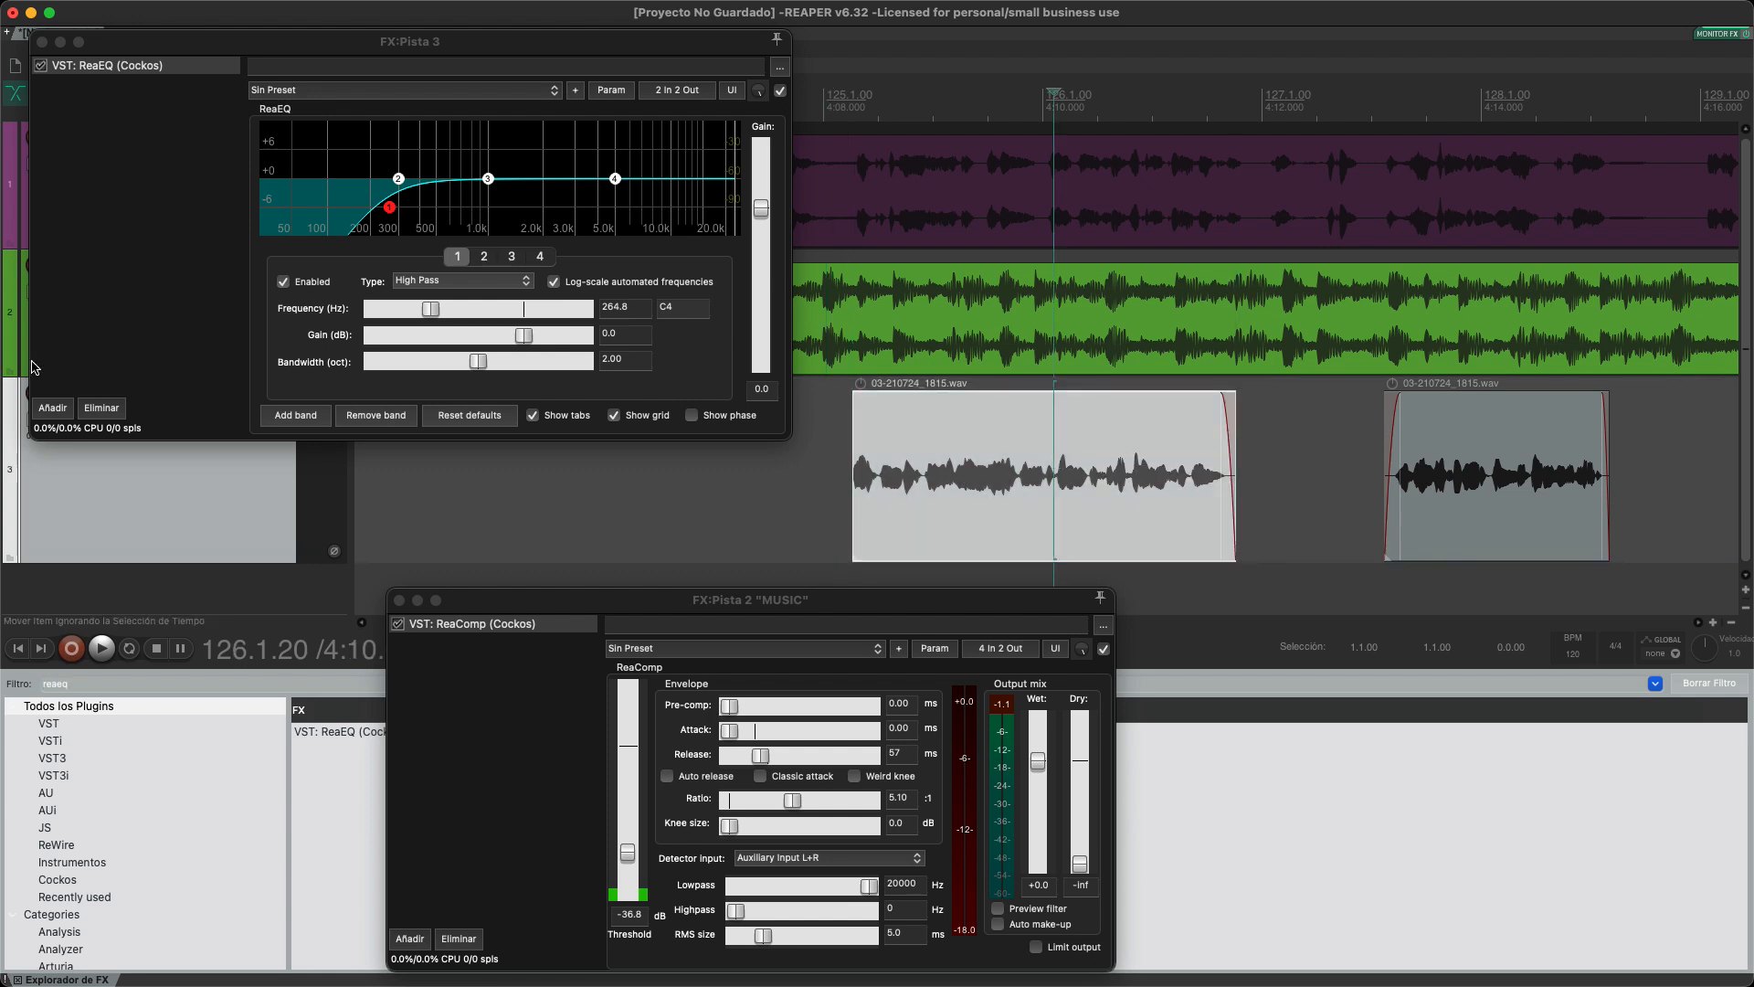
pyautogui.click(55, 409)
pyautogui.doubleClick(357, 731)
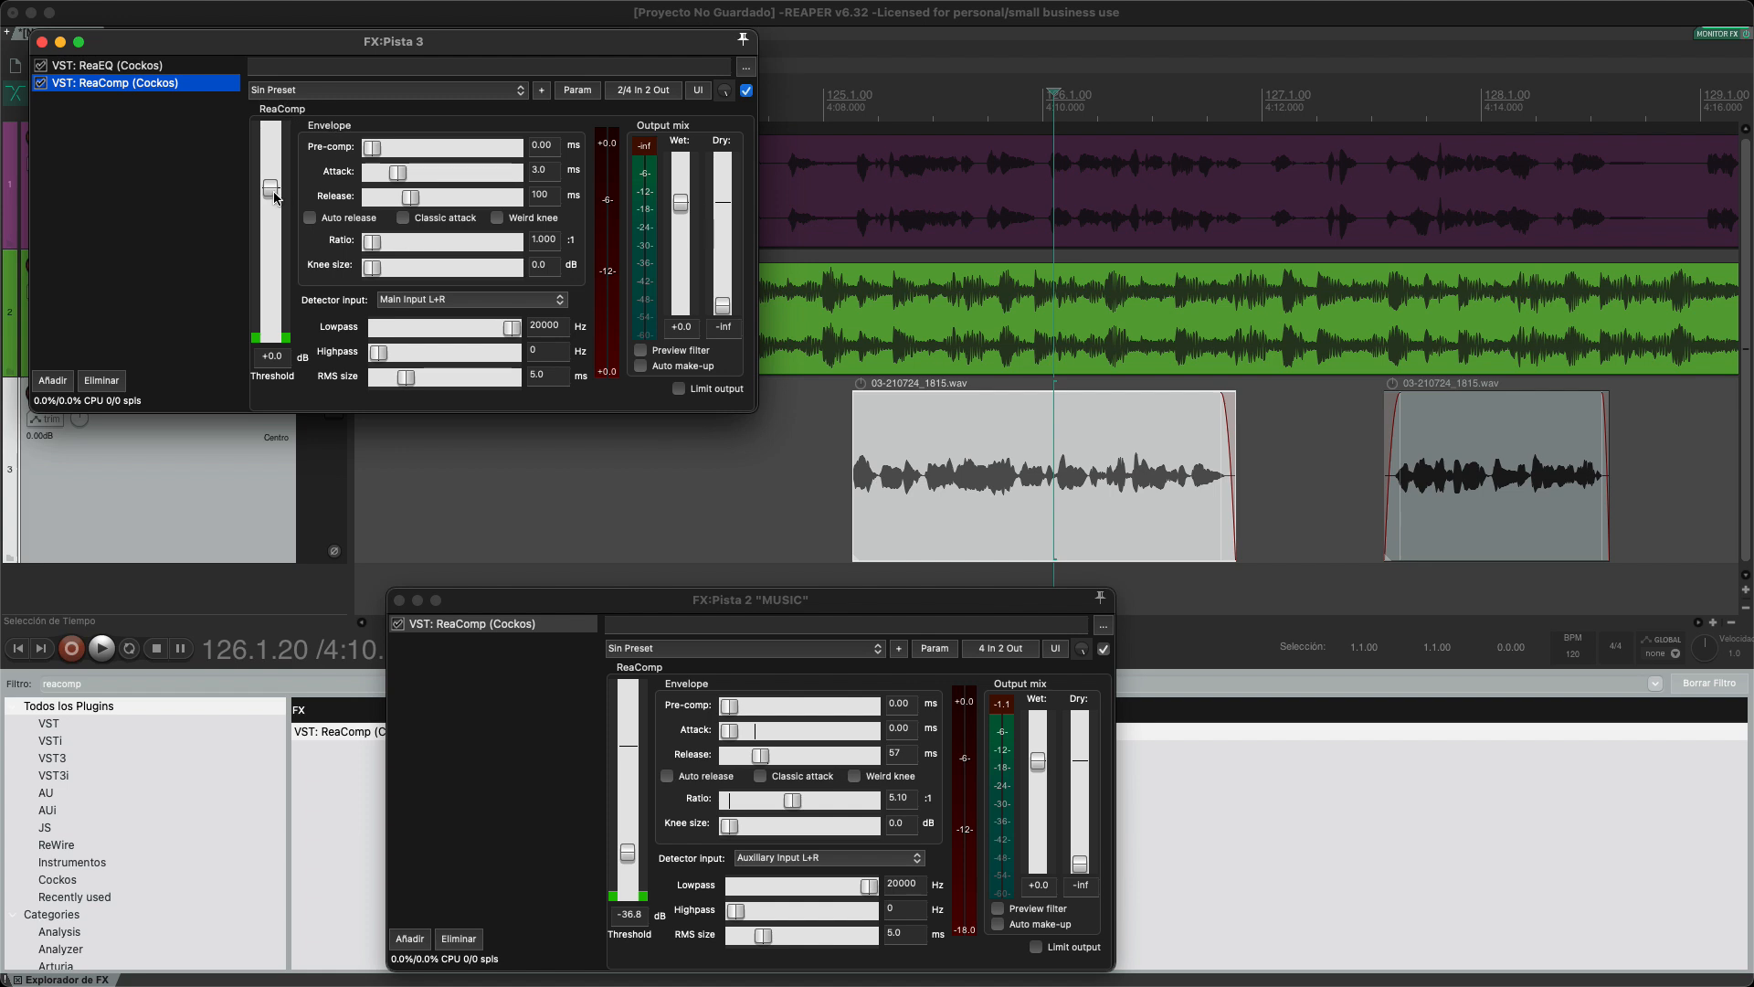
# Step: Set the voice ReaComp's threshold to about -30.7 dB and ratio to about 1.228:1, checking the compression during playback
pyautogui.moveTo(274, 195); pyautogui.dragTo(281, 299)
pyautogui.press('space')
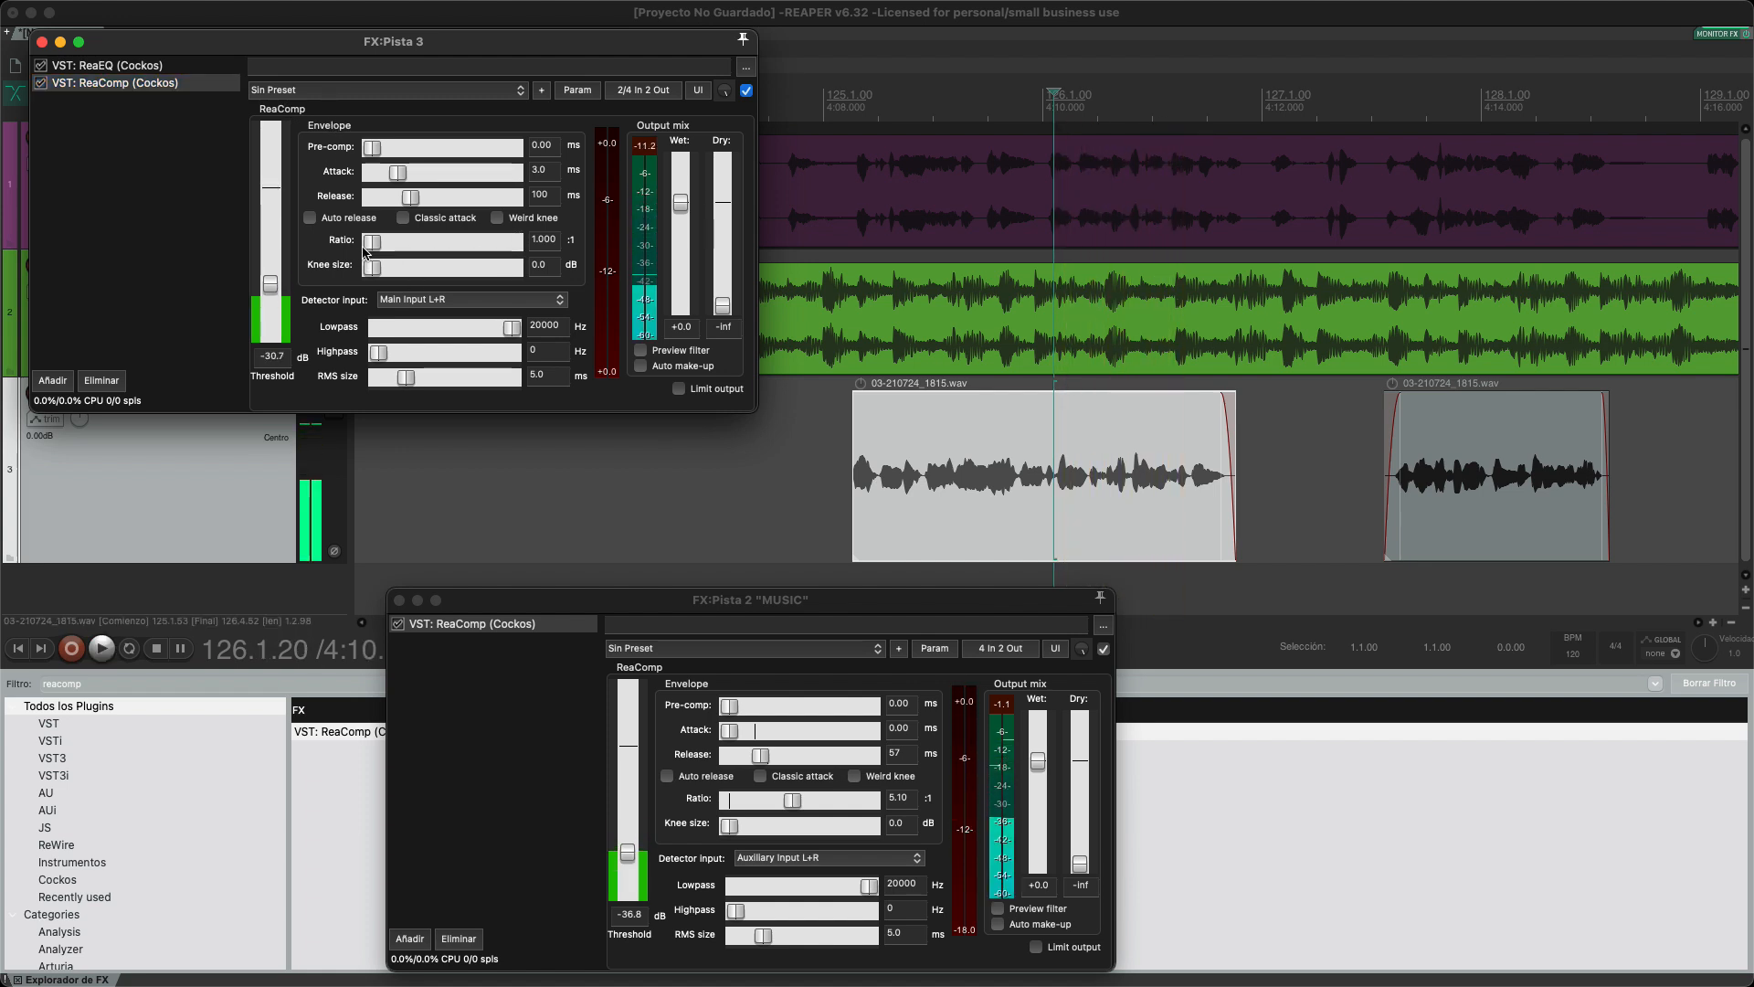
pyautogui.moveTo(372, 241)
pyautogui.mouseDown()
pyautogui.moveTo(422, 247)
pyautogui.moveTo(400, 245)
pyautogui.mouseUp()
pyautogui.press('space')
pyautogui.press('space')
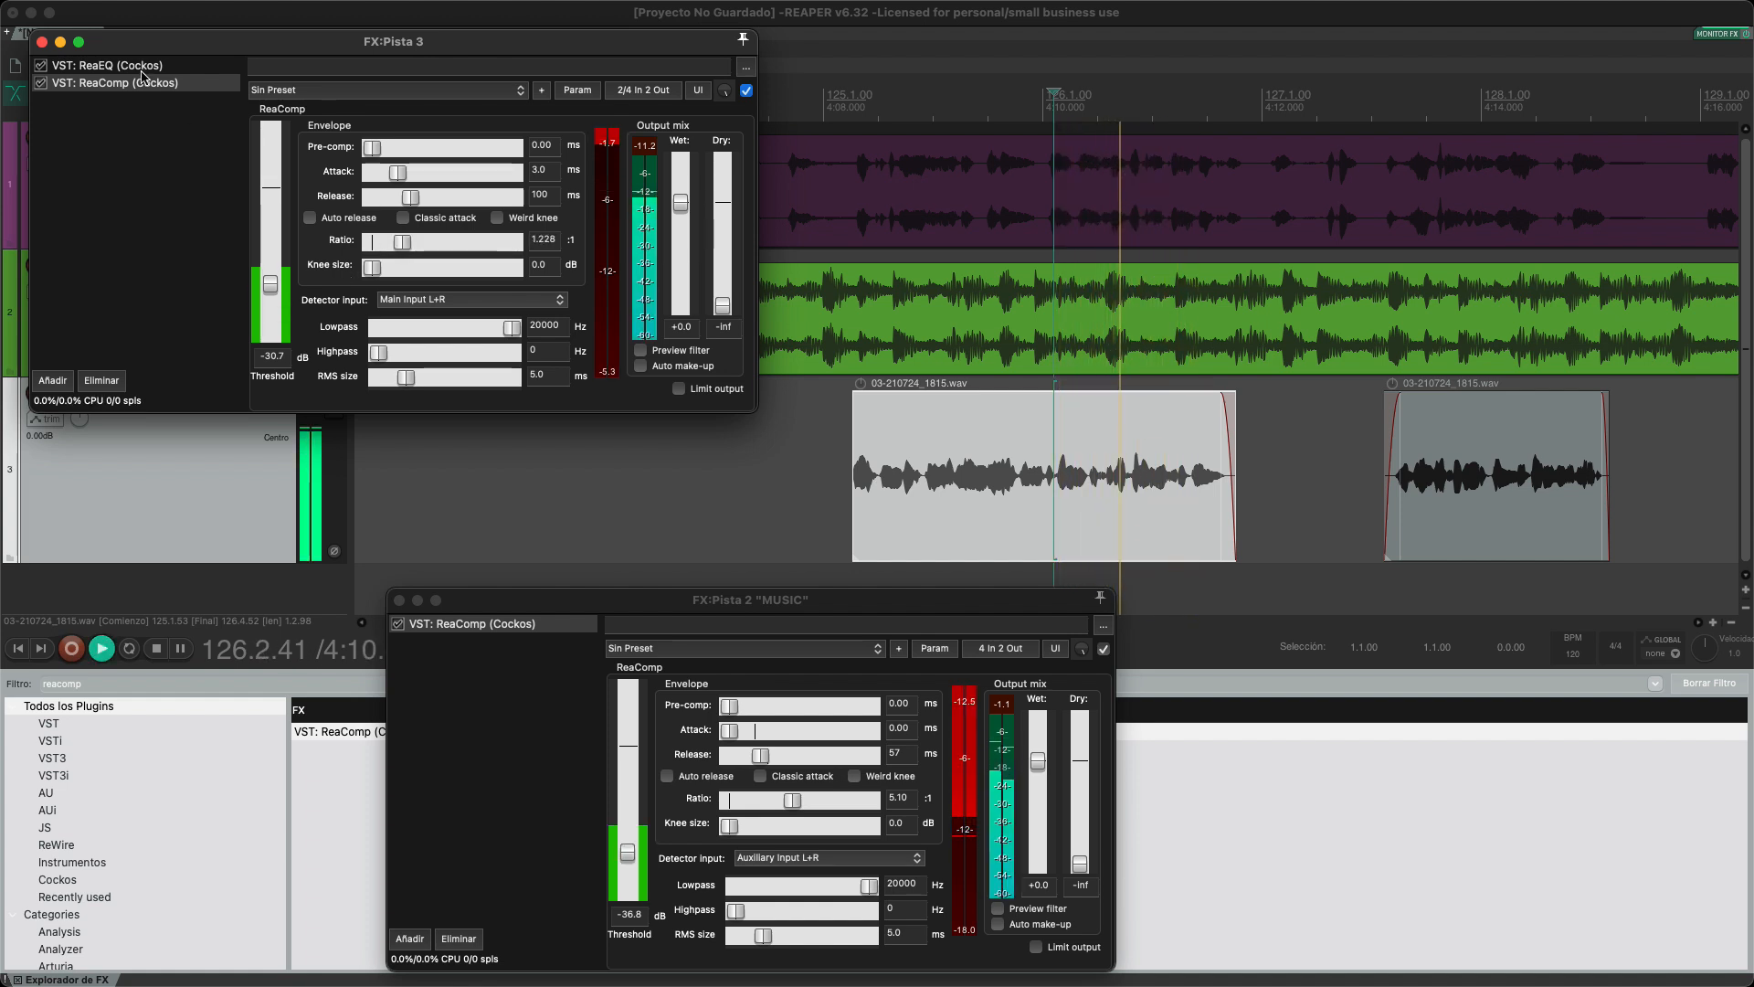
pyautogui.press('space')
# Step: Close the effects windows of the third track and the MUSIC track
pyautogui.click(42, 42)
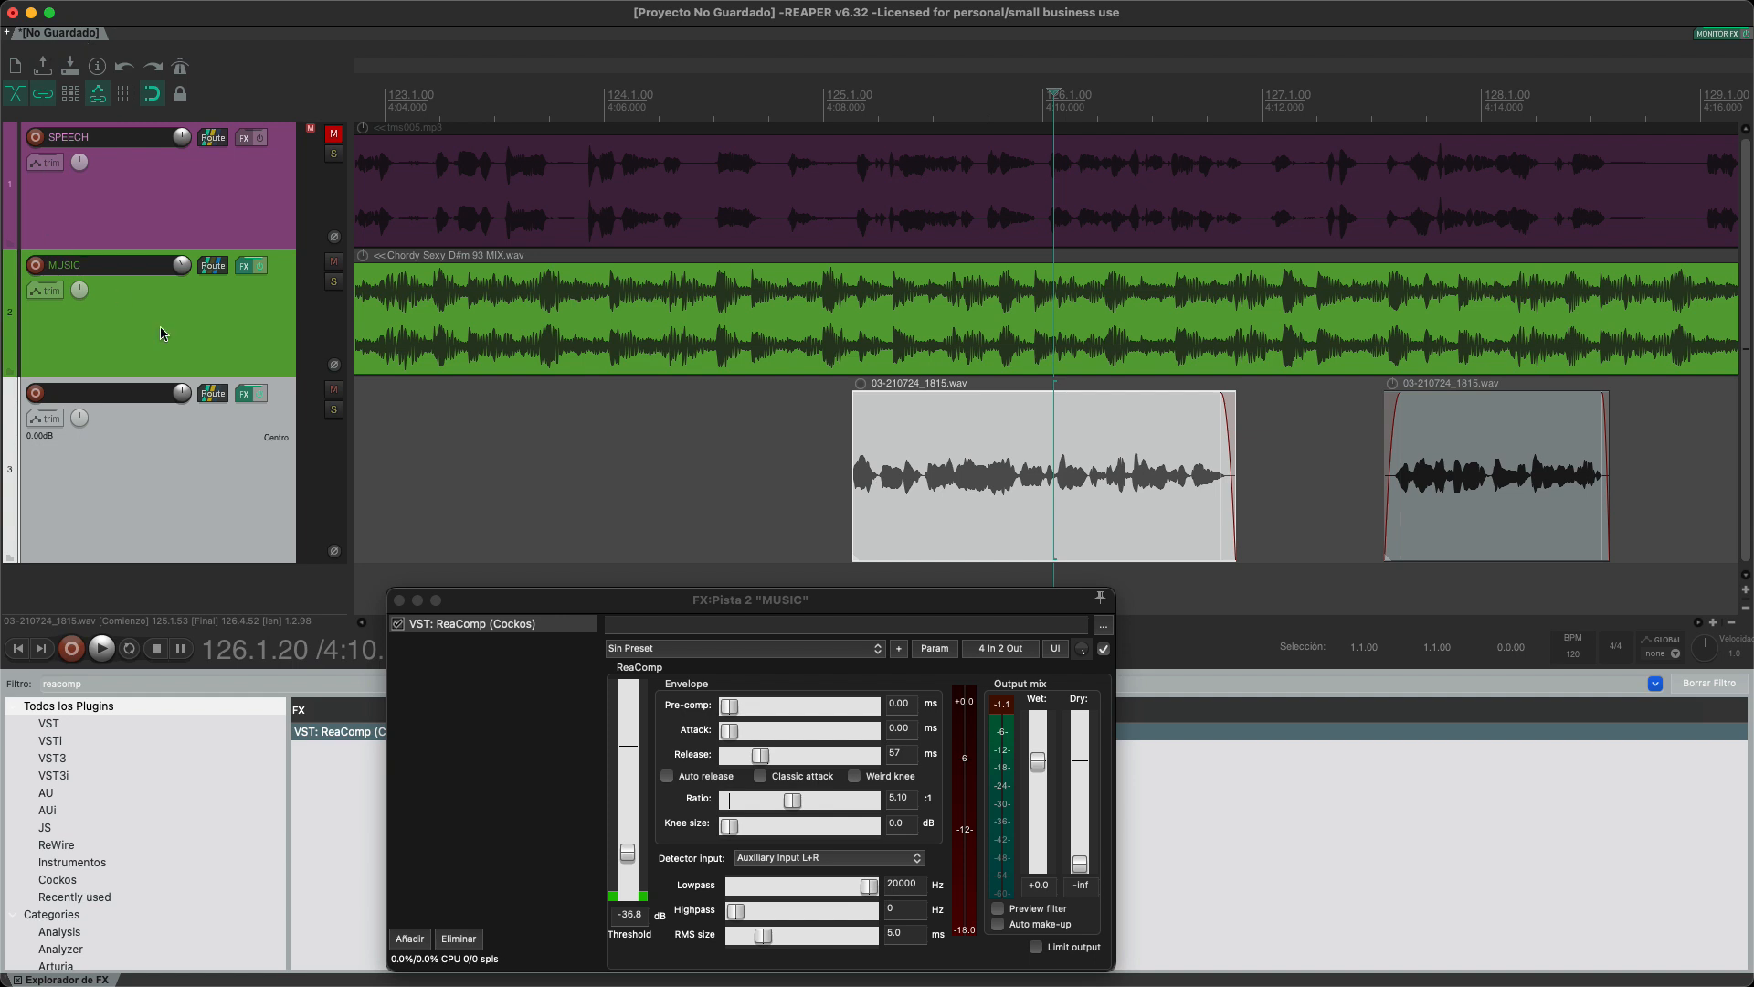
pyautogui.scroll(-3, 160, 333)
pyautogui.click(399, 600)
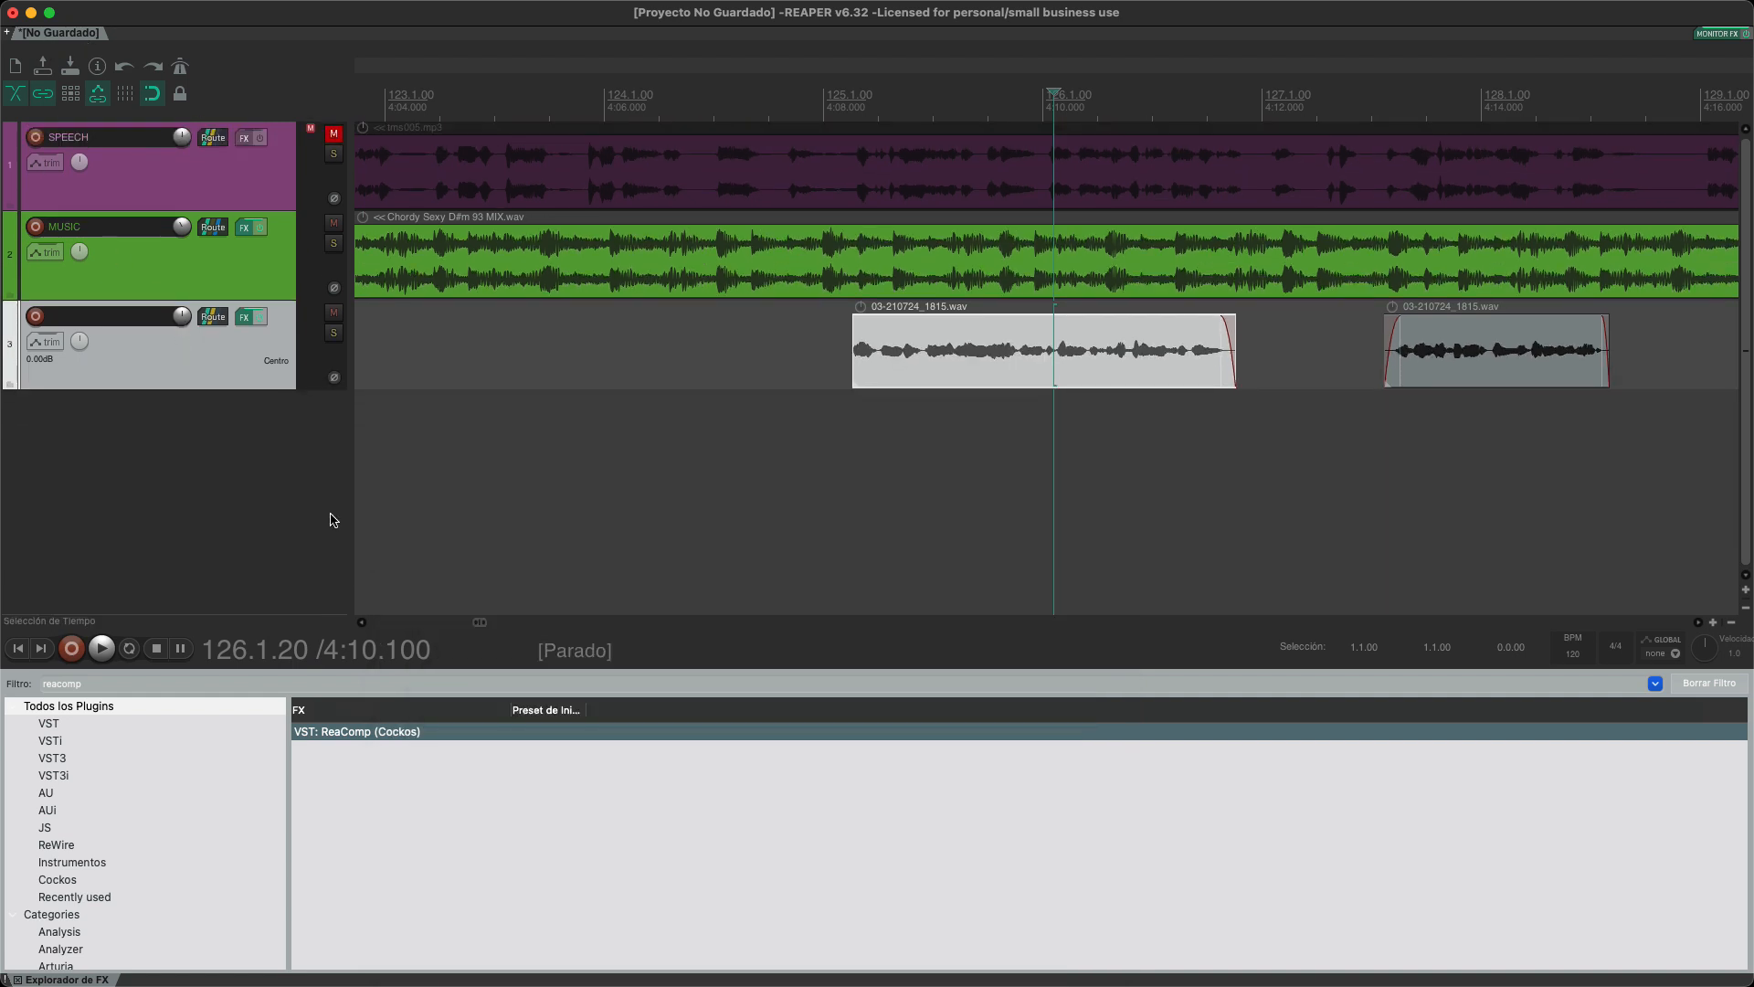
# Step: Find ReaSamplOmatic5000 by filtering the plug-ins for "sampl" and load it on a new fourth track
pyautogui.doubleClick(83, 686)
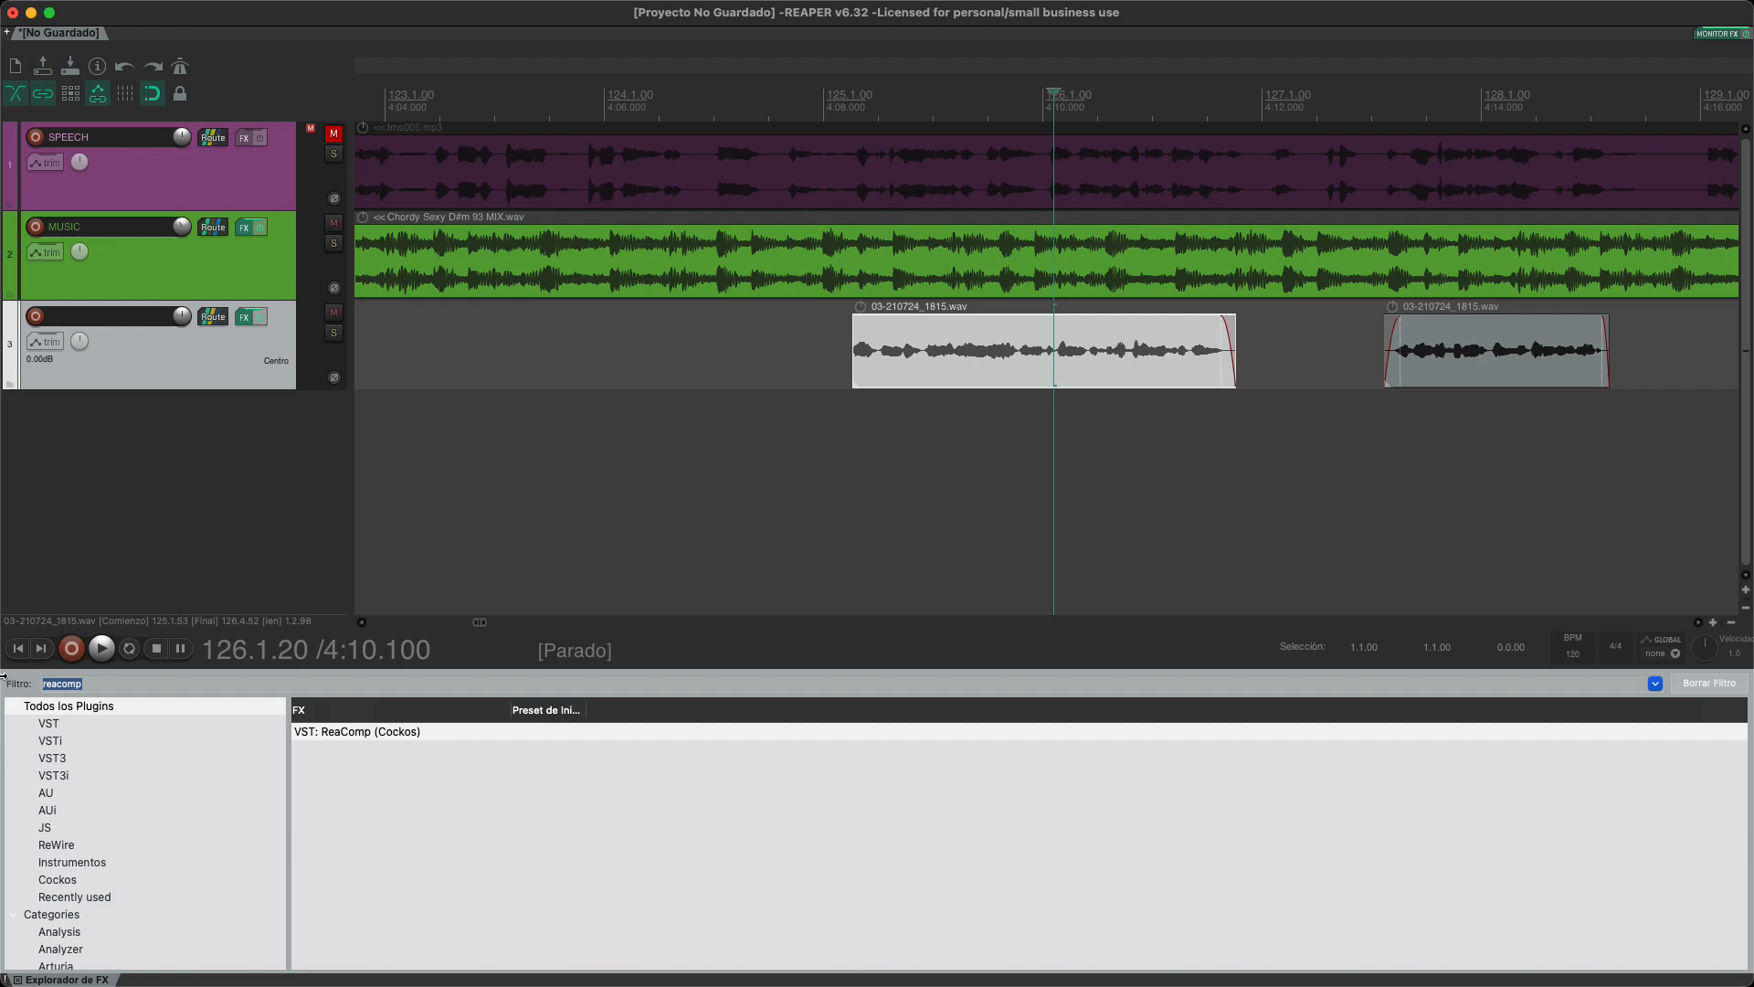
pyautogui.write('omac')
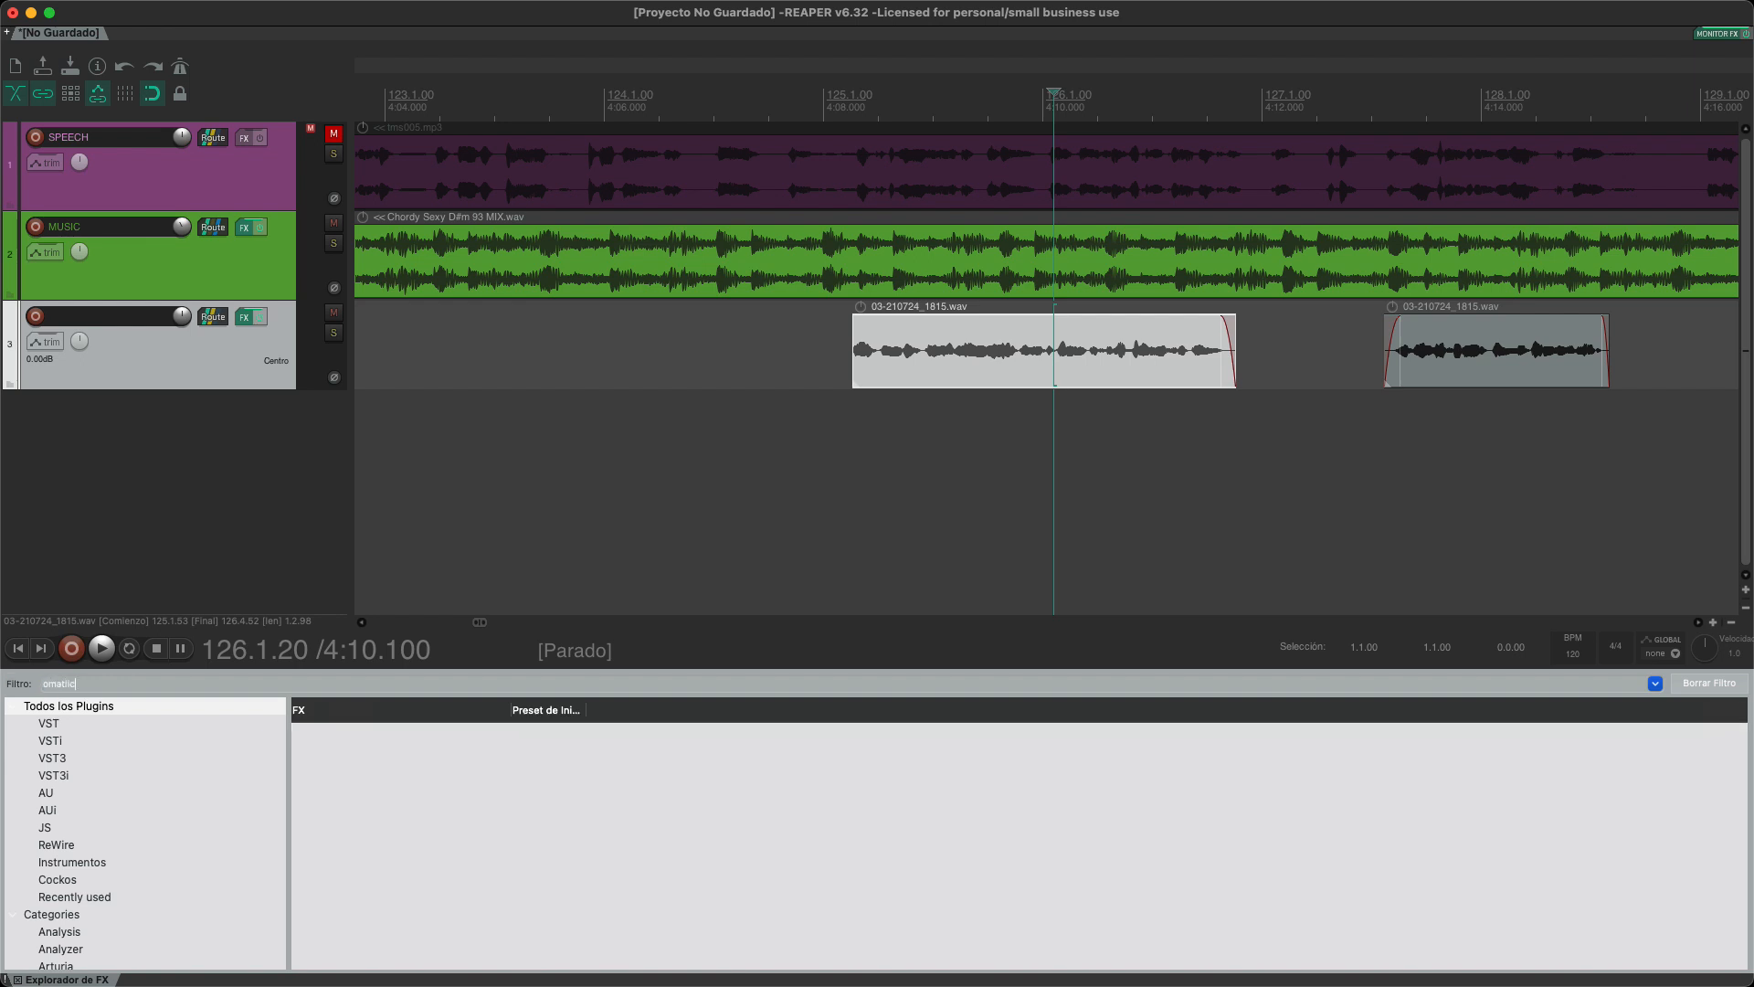
pyautogui.write('sampl')
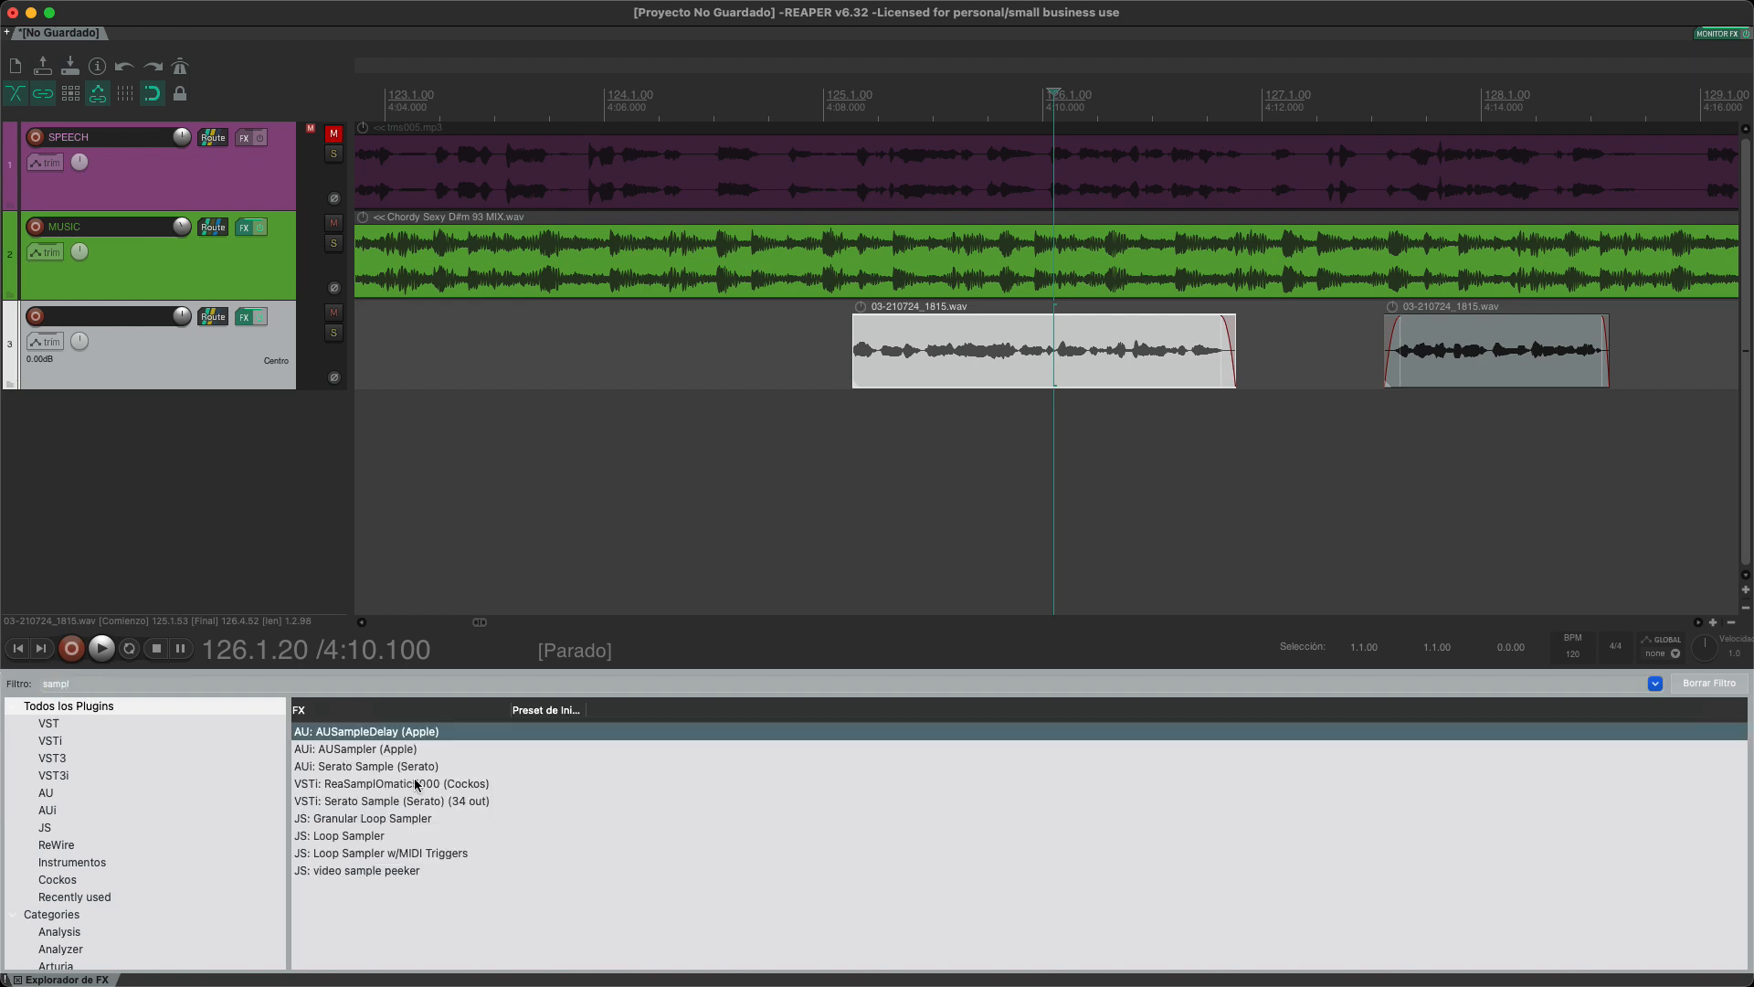
pyautogui.click(416, 784)
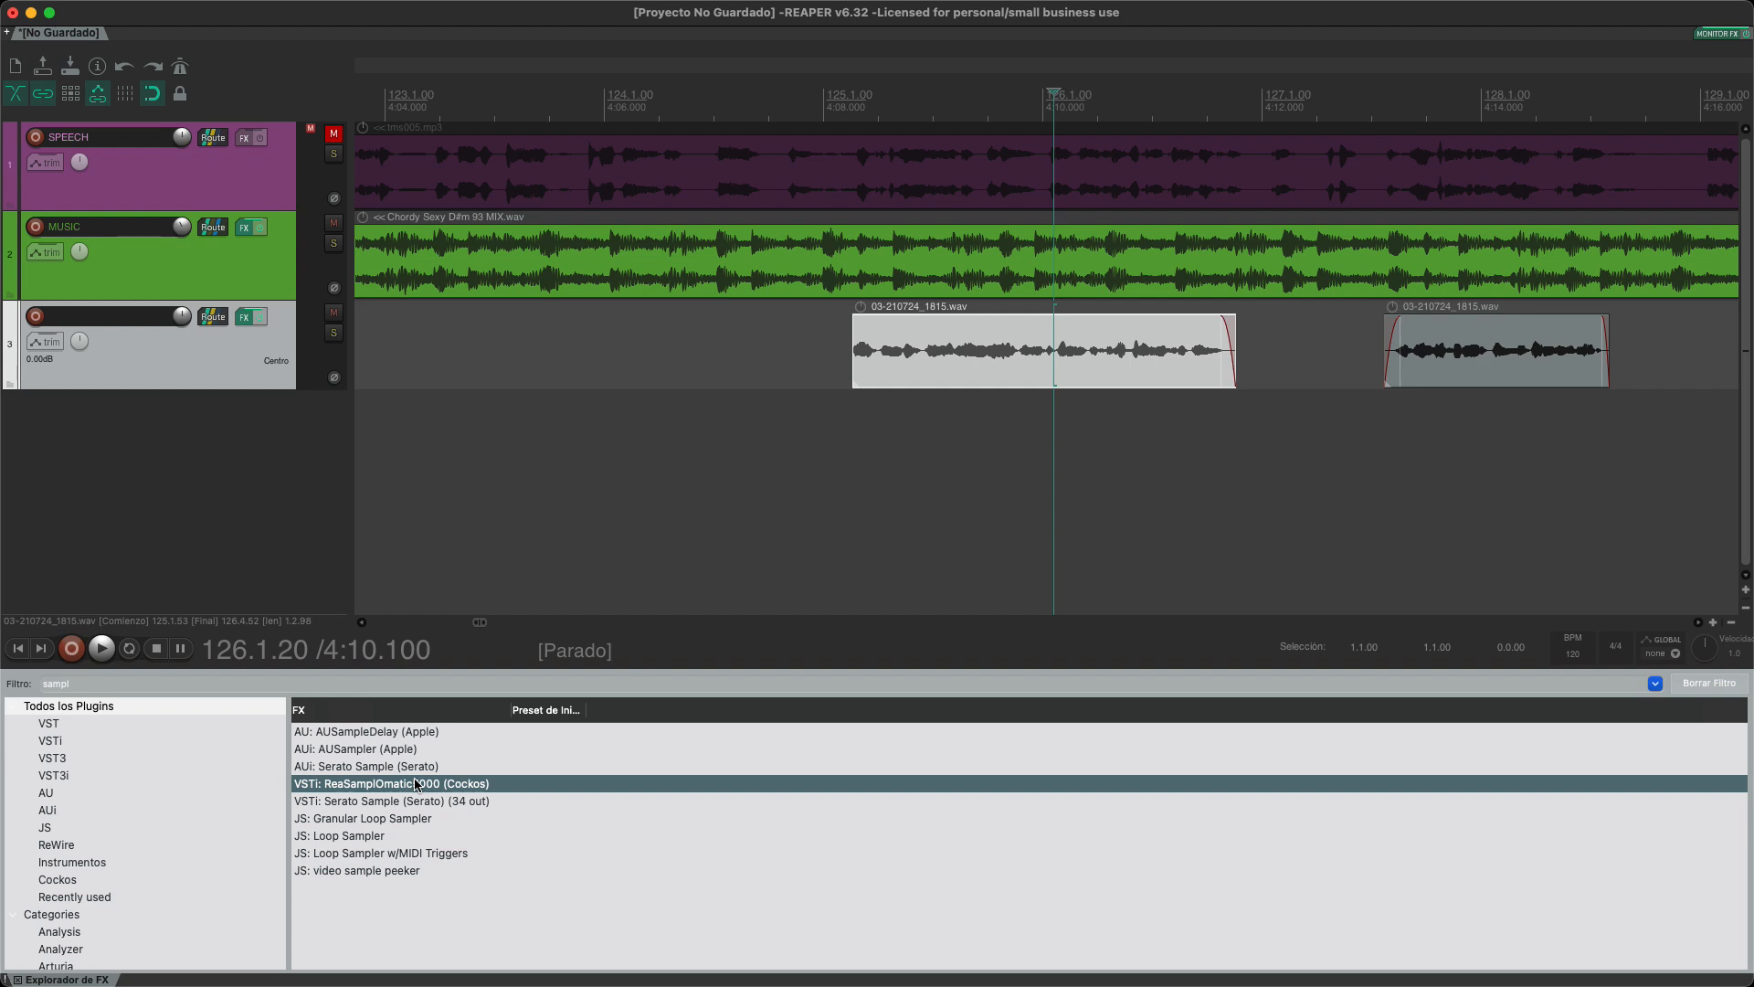
pyautogui.doubleClick(288, 605)
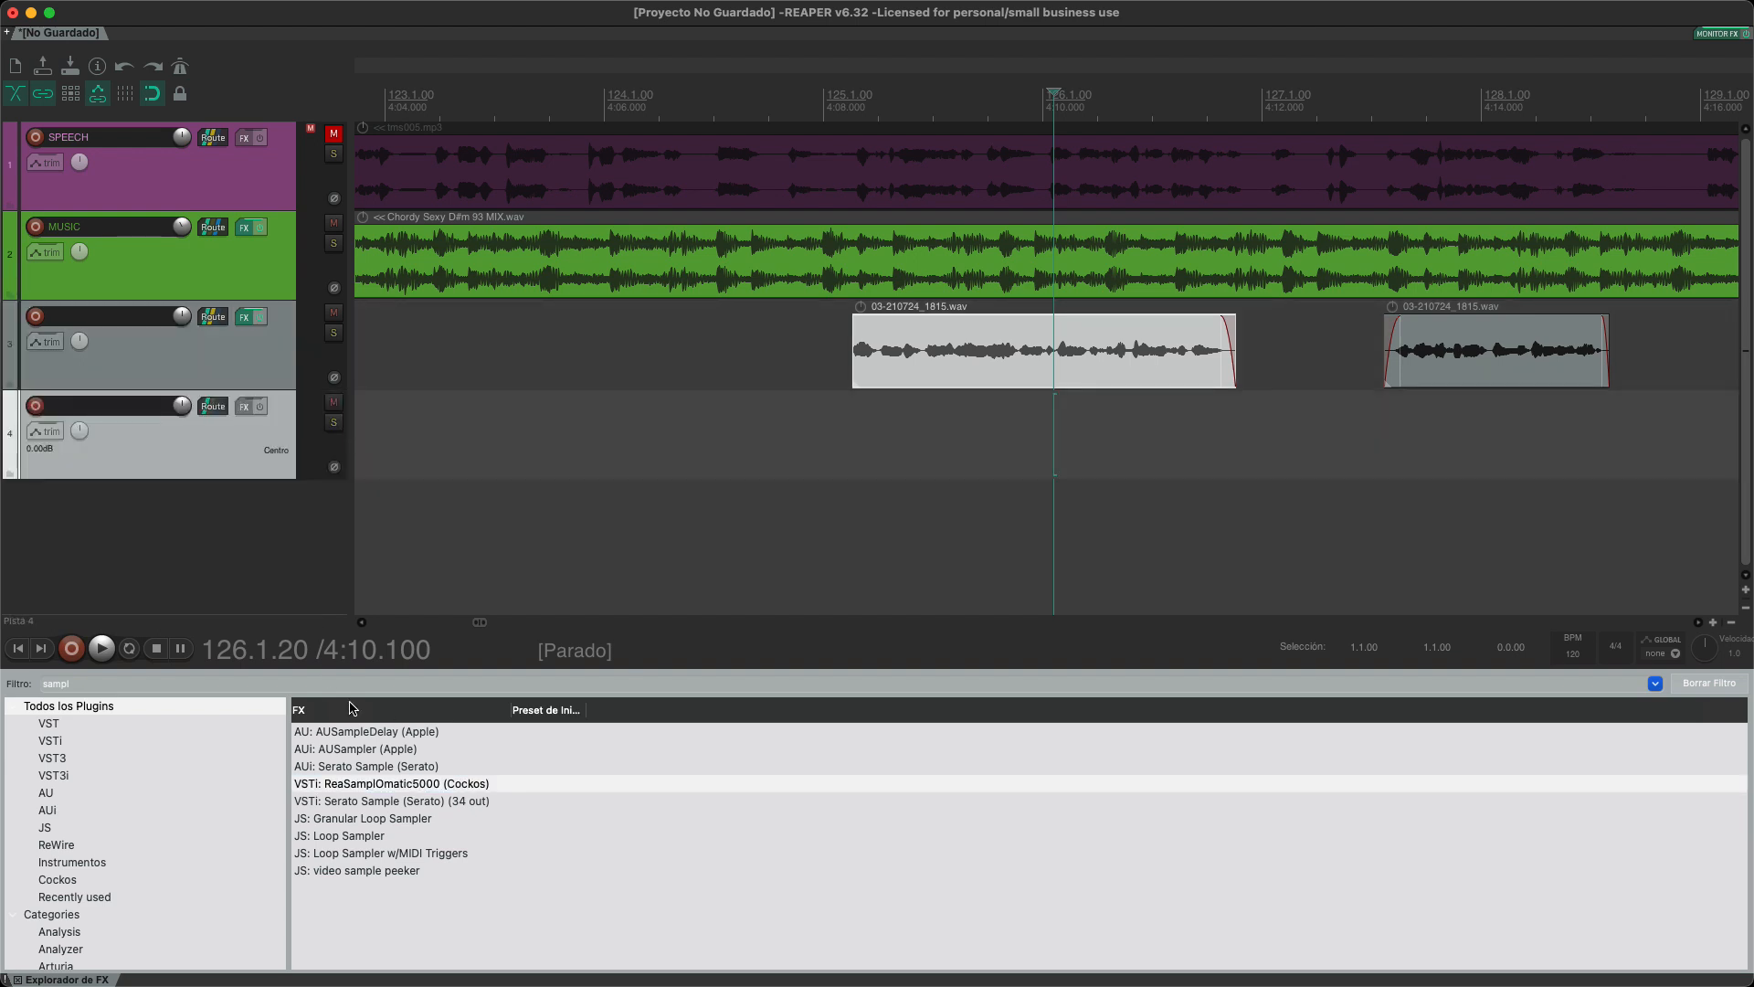
pyautogui.click(399, 786)
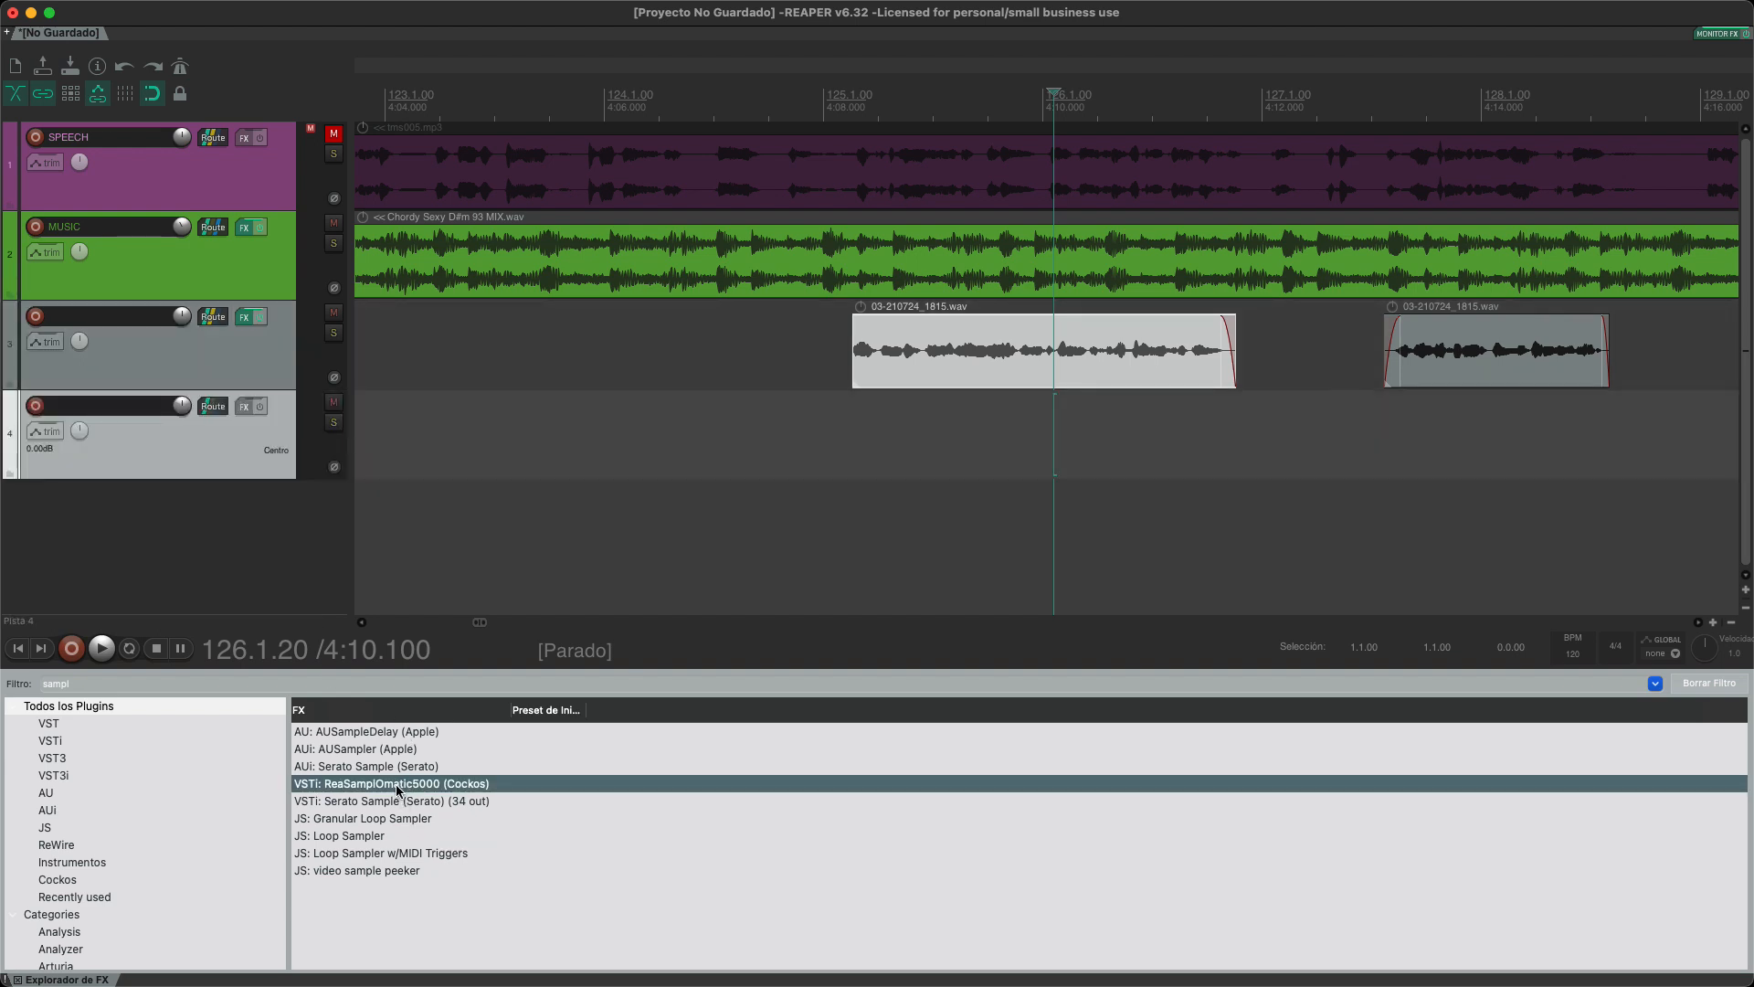
pyautogui.moveTo(400, 788); pyautogui.dragTo(195, 464)
pyautogui.moveTo(435, 46); pyautogui.dragTo(692, 246)
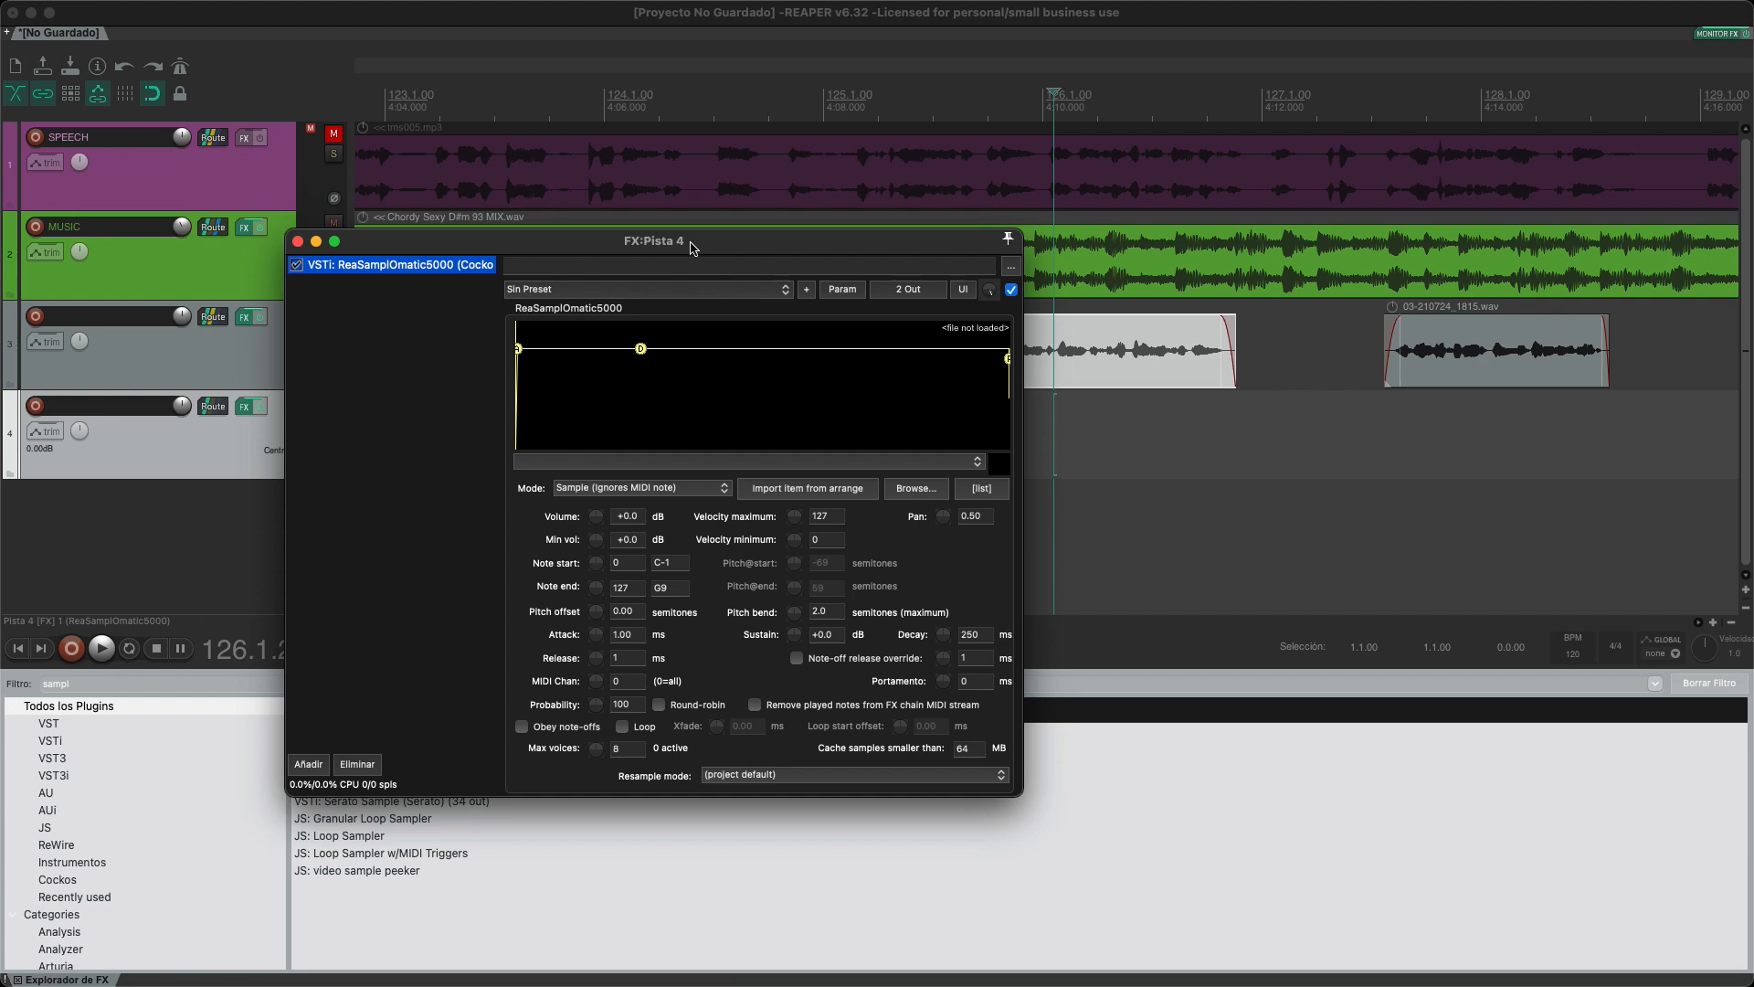
# Step: Mute the MUSIC track and load Chordy Sexy D#m 93 MIX.wav from Finder into the sampler
pyautogui.click(334, 221)
pyautogui.press('super+Tab')
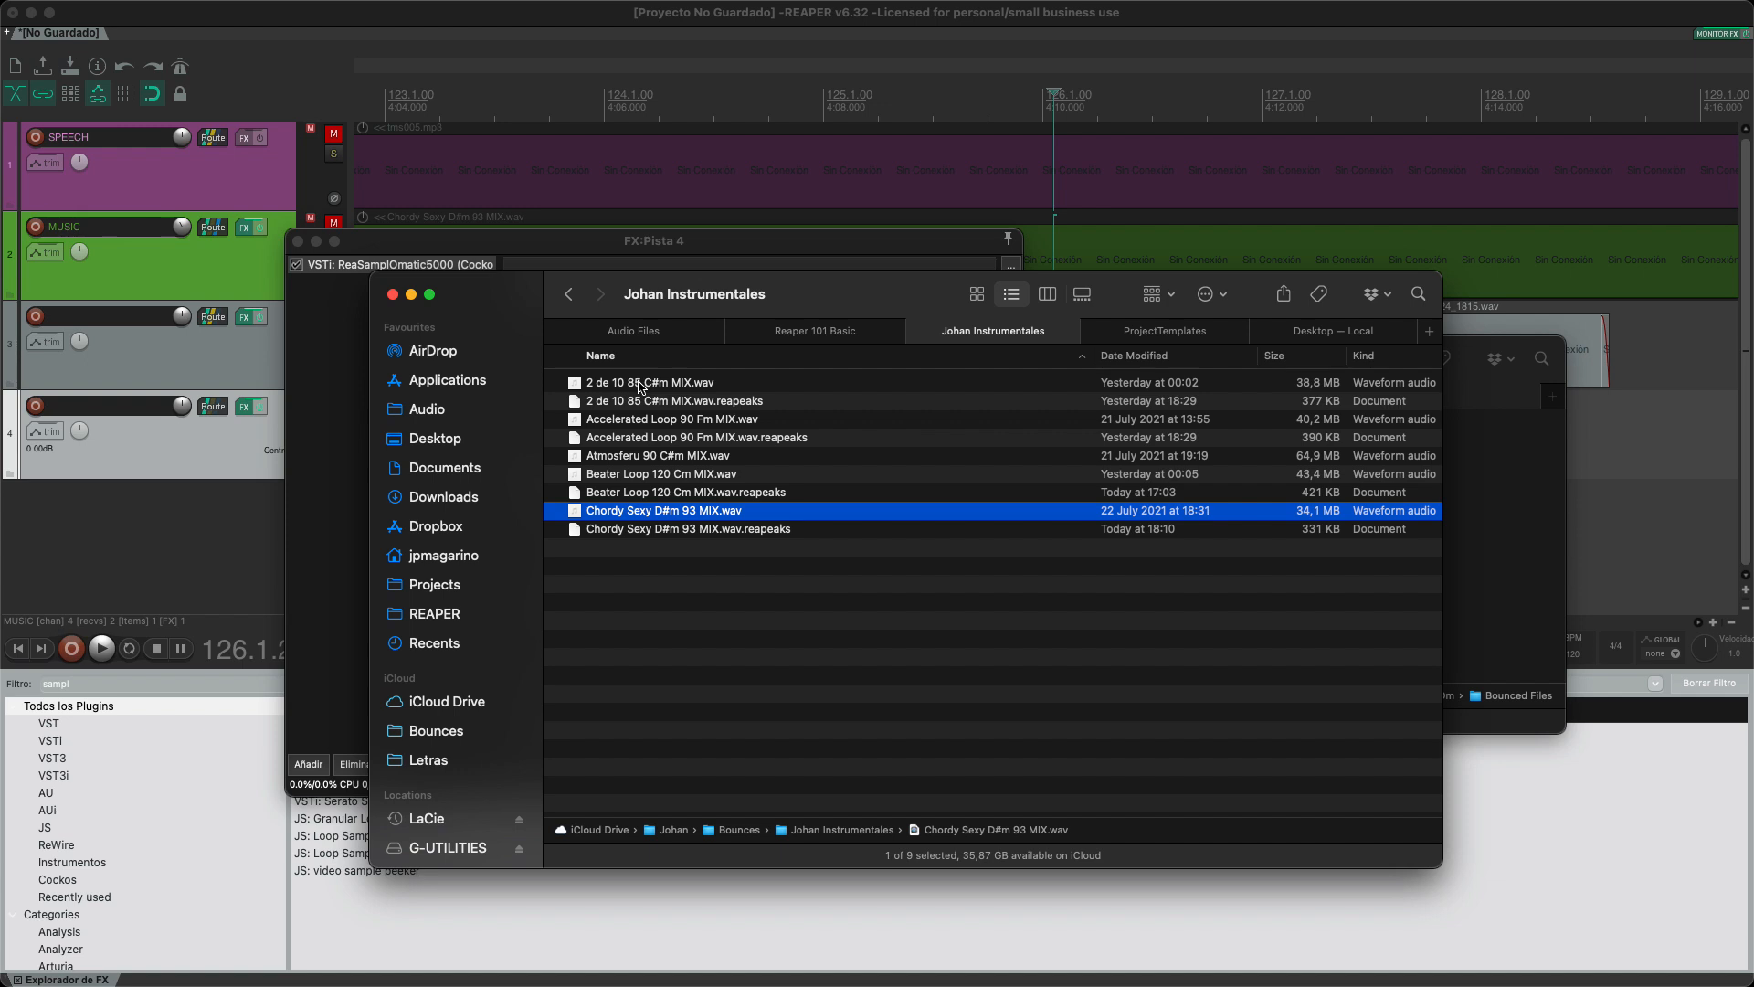
pyautogui.moveTo(660, 512); pyautogui.dragTo(663, 391)
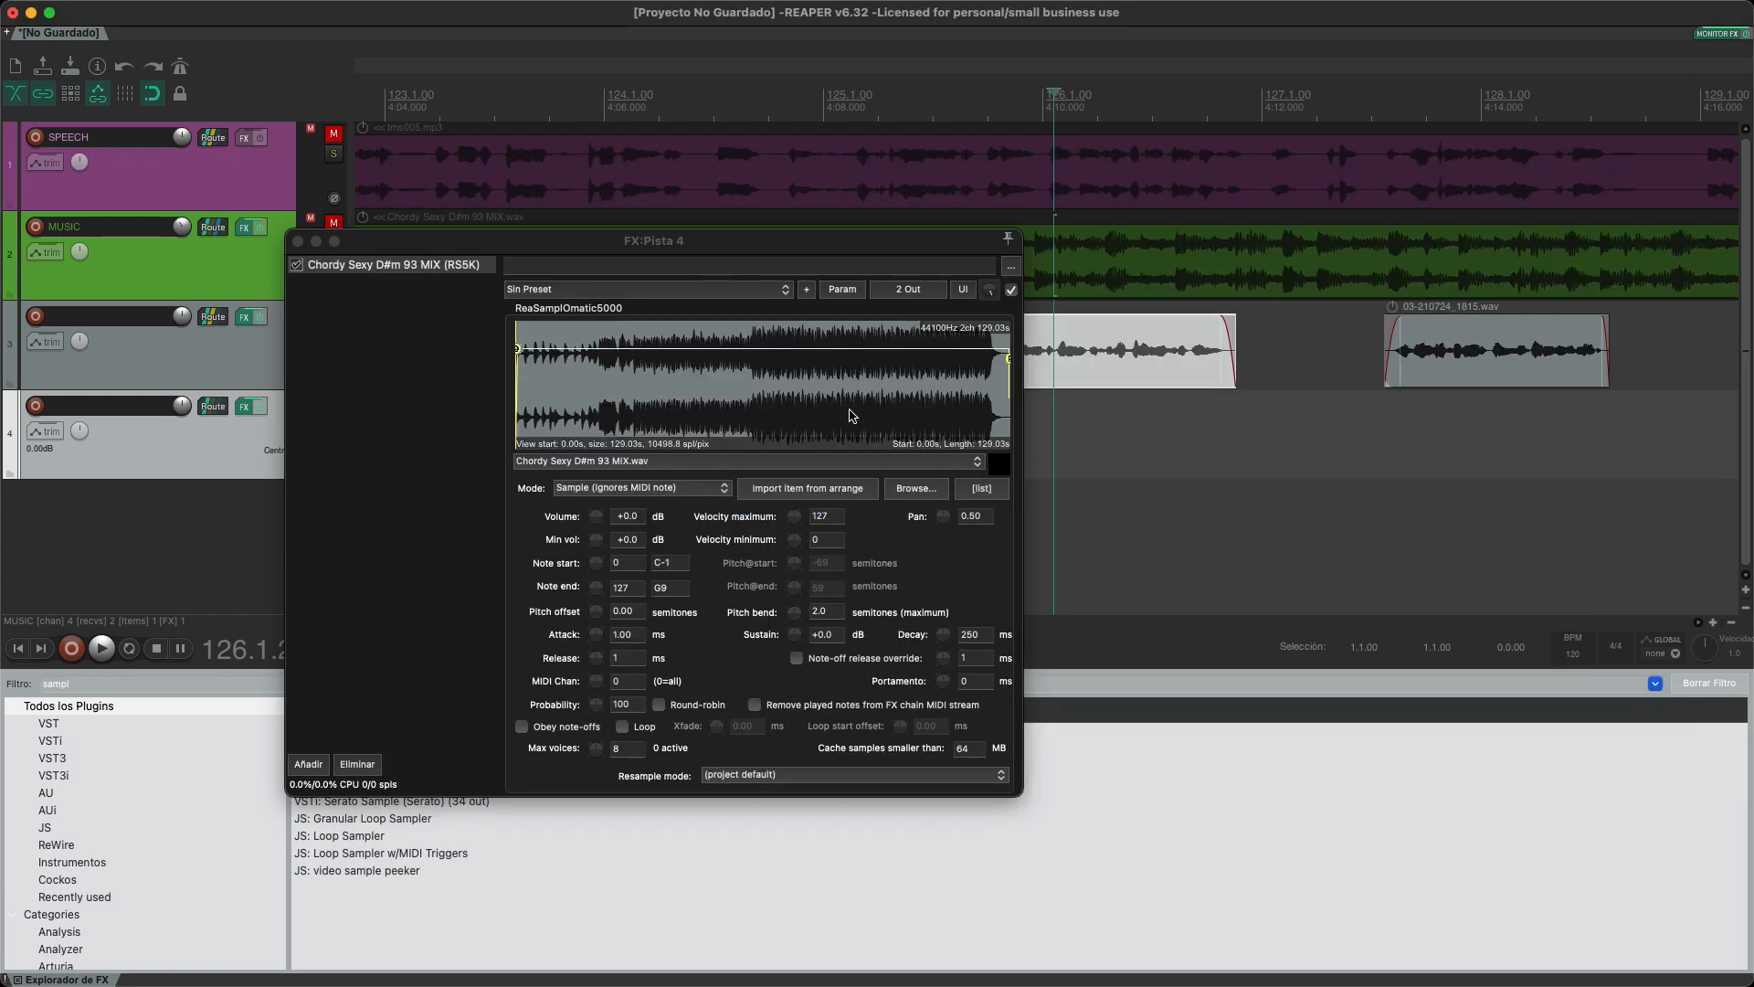
# Step: Shorten the loaded sample to about its first 6.90 s and keep the sampler mode at Sample (ignores MIDI note)
pyautogui.click(1007, 359)
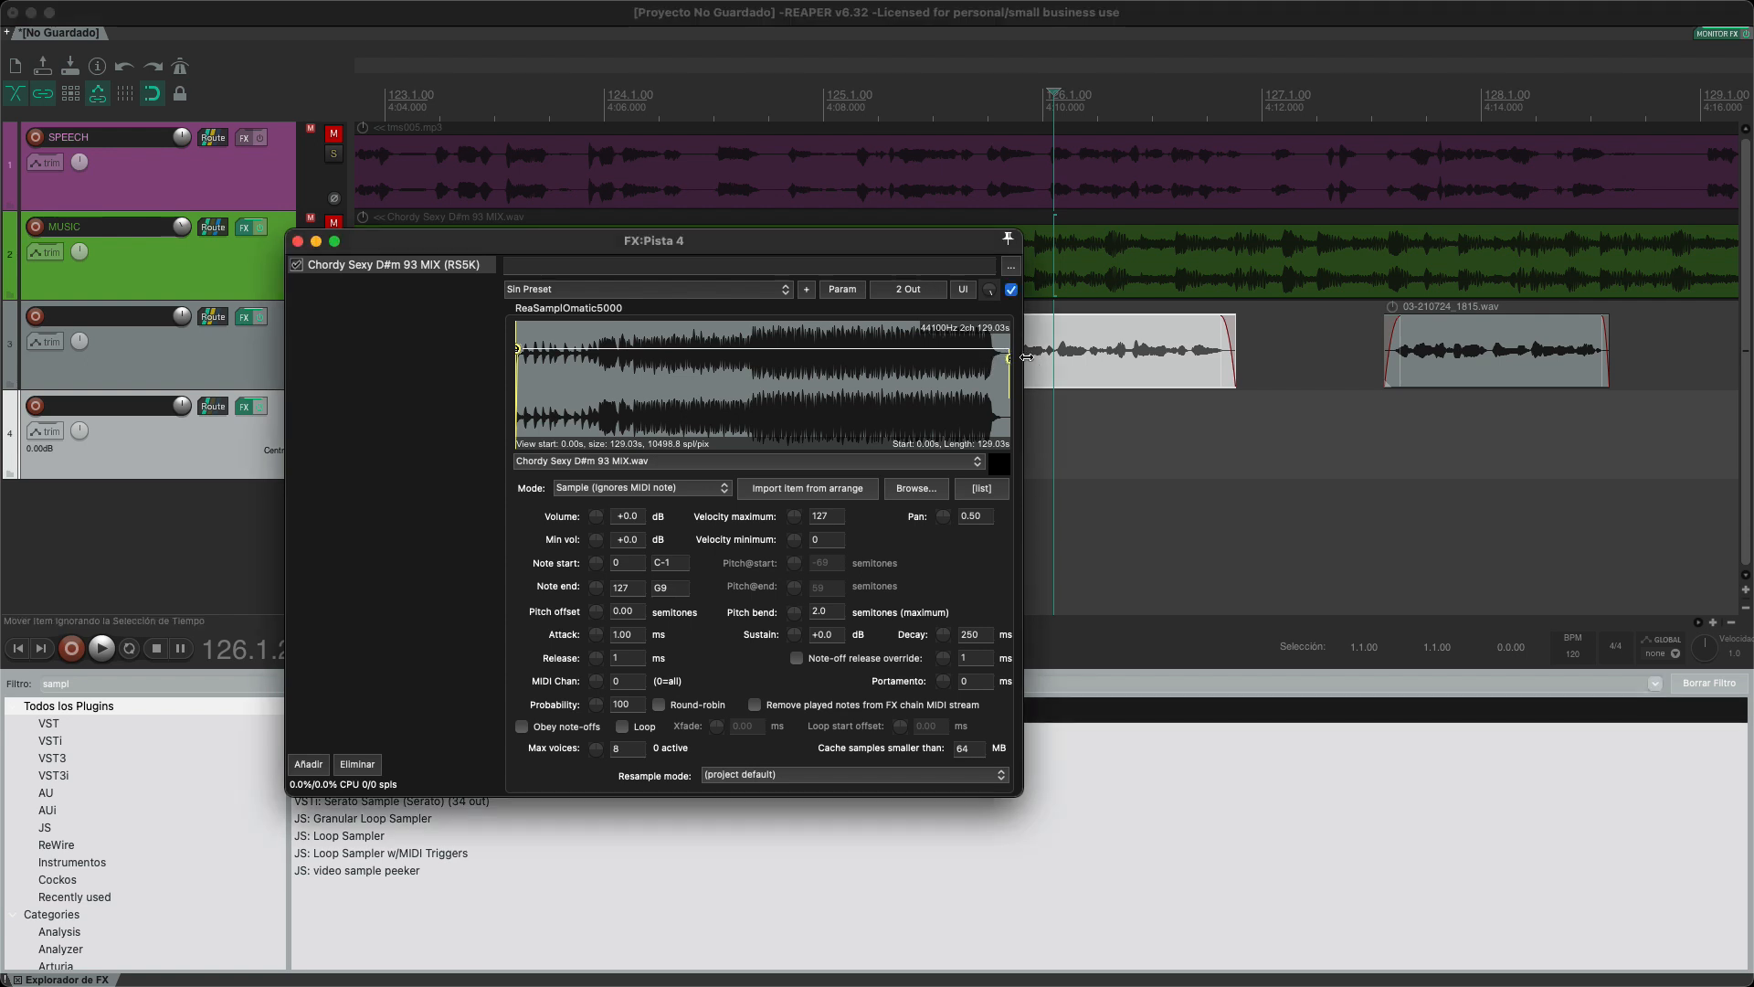
pyautogui.moveTo(1008, 359)
pyautogui.mouseDown()
pyautogui.moveTo(677, 353)
pyautogui.moveTo(548, 361)
pyautogui.moveTo(540, 378)
pyautogui.mouseUp()
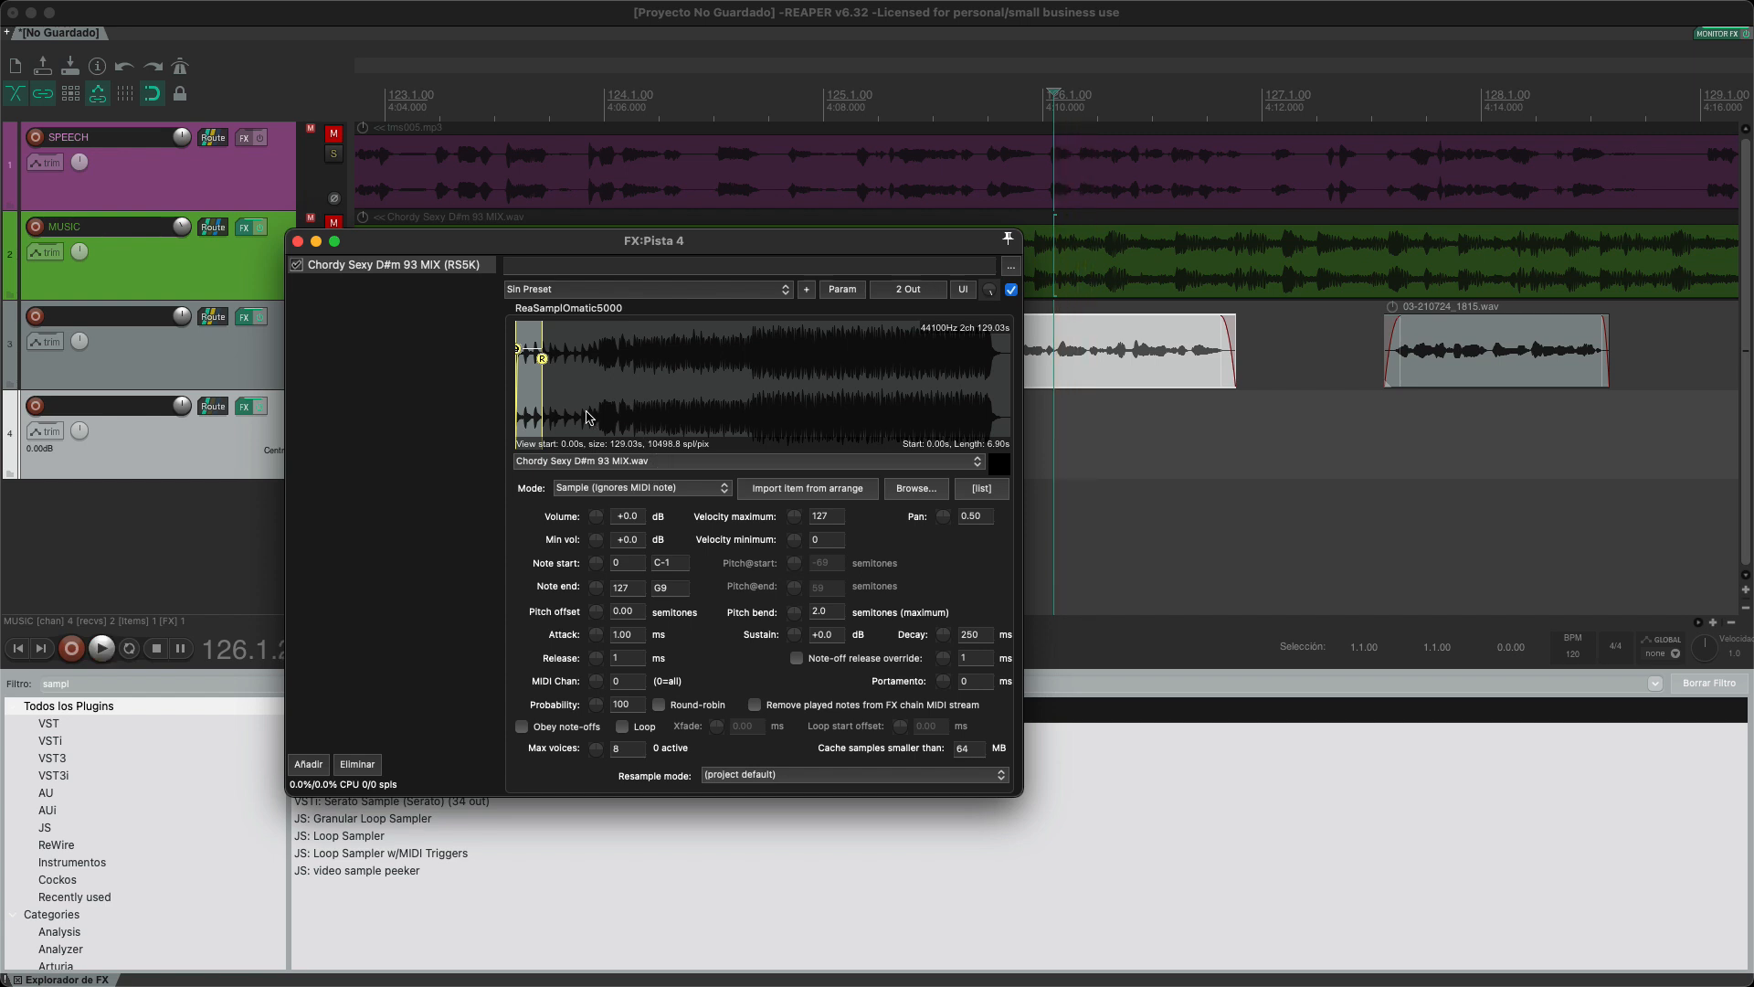
pyautogui.click(638, 492)
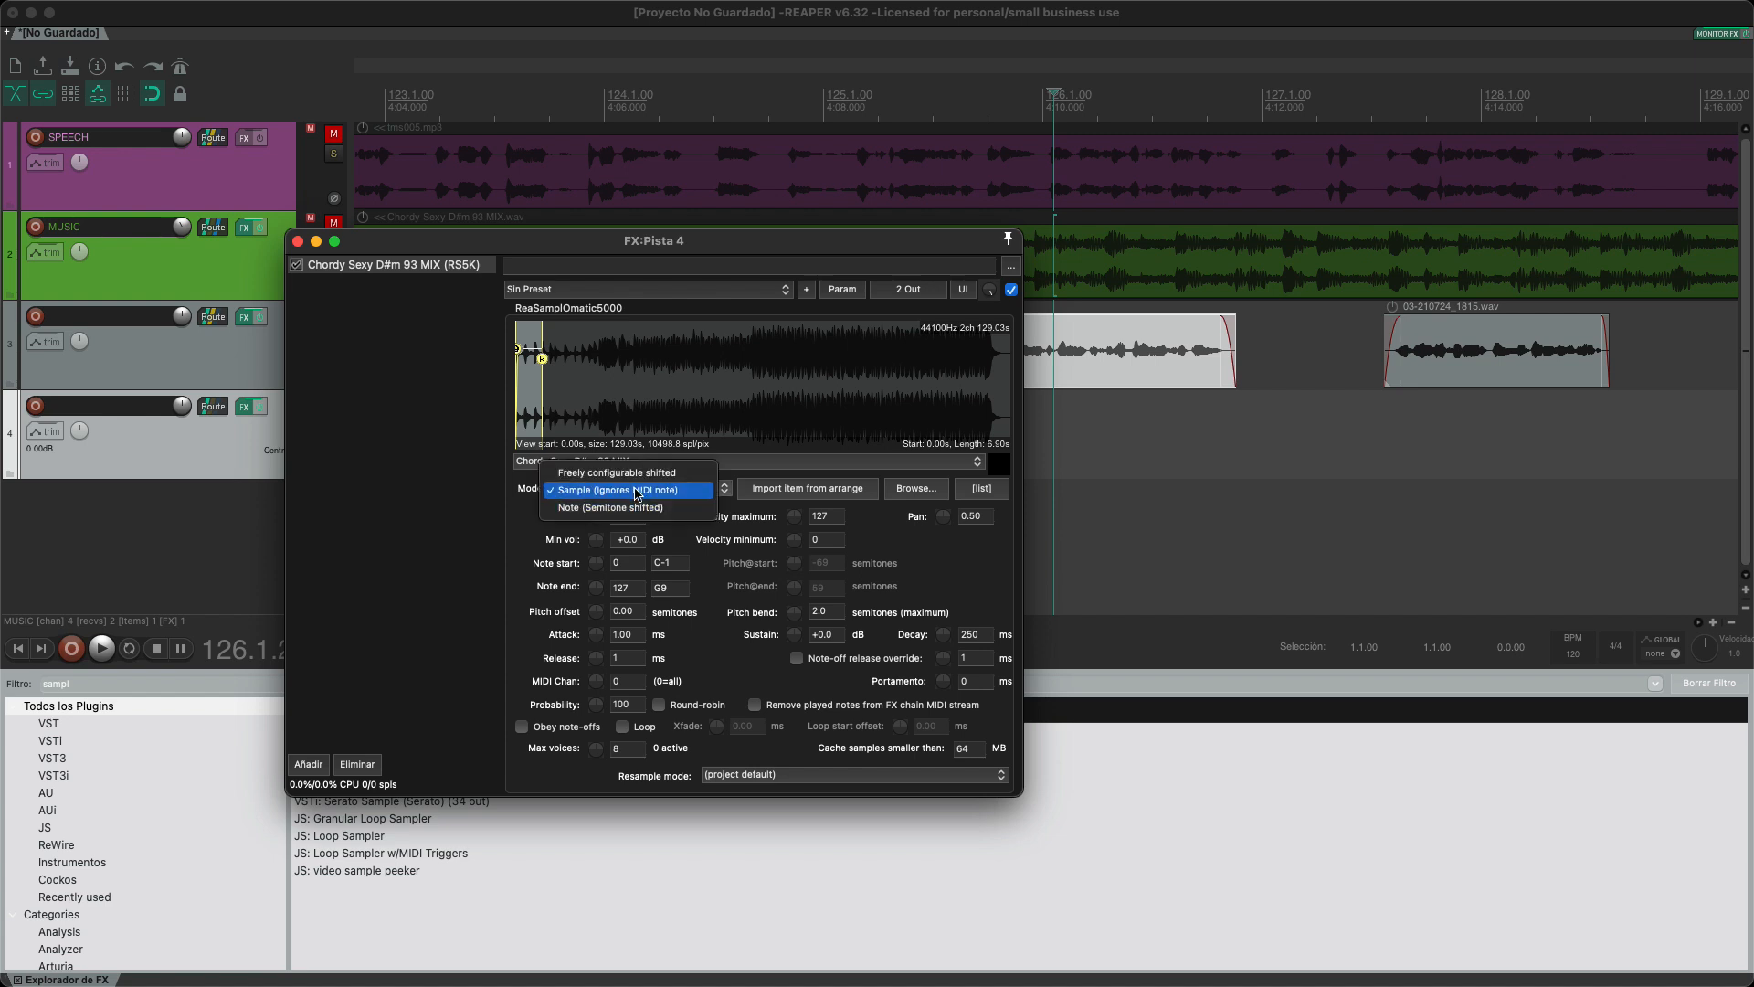
pyautogui.click(638, 490)
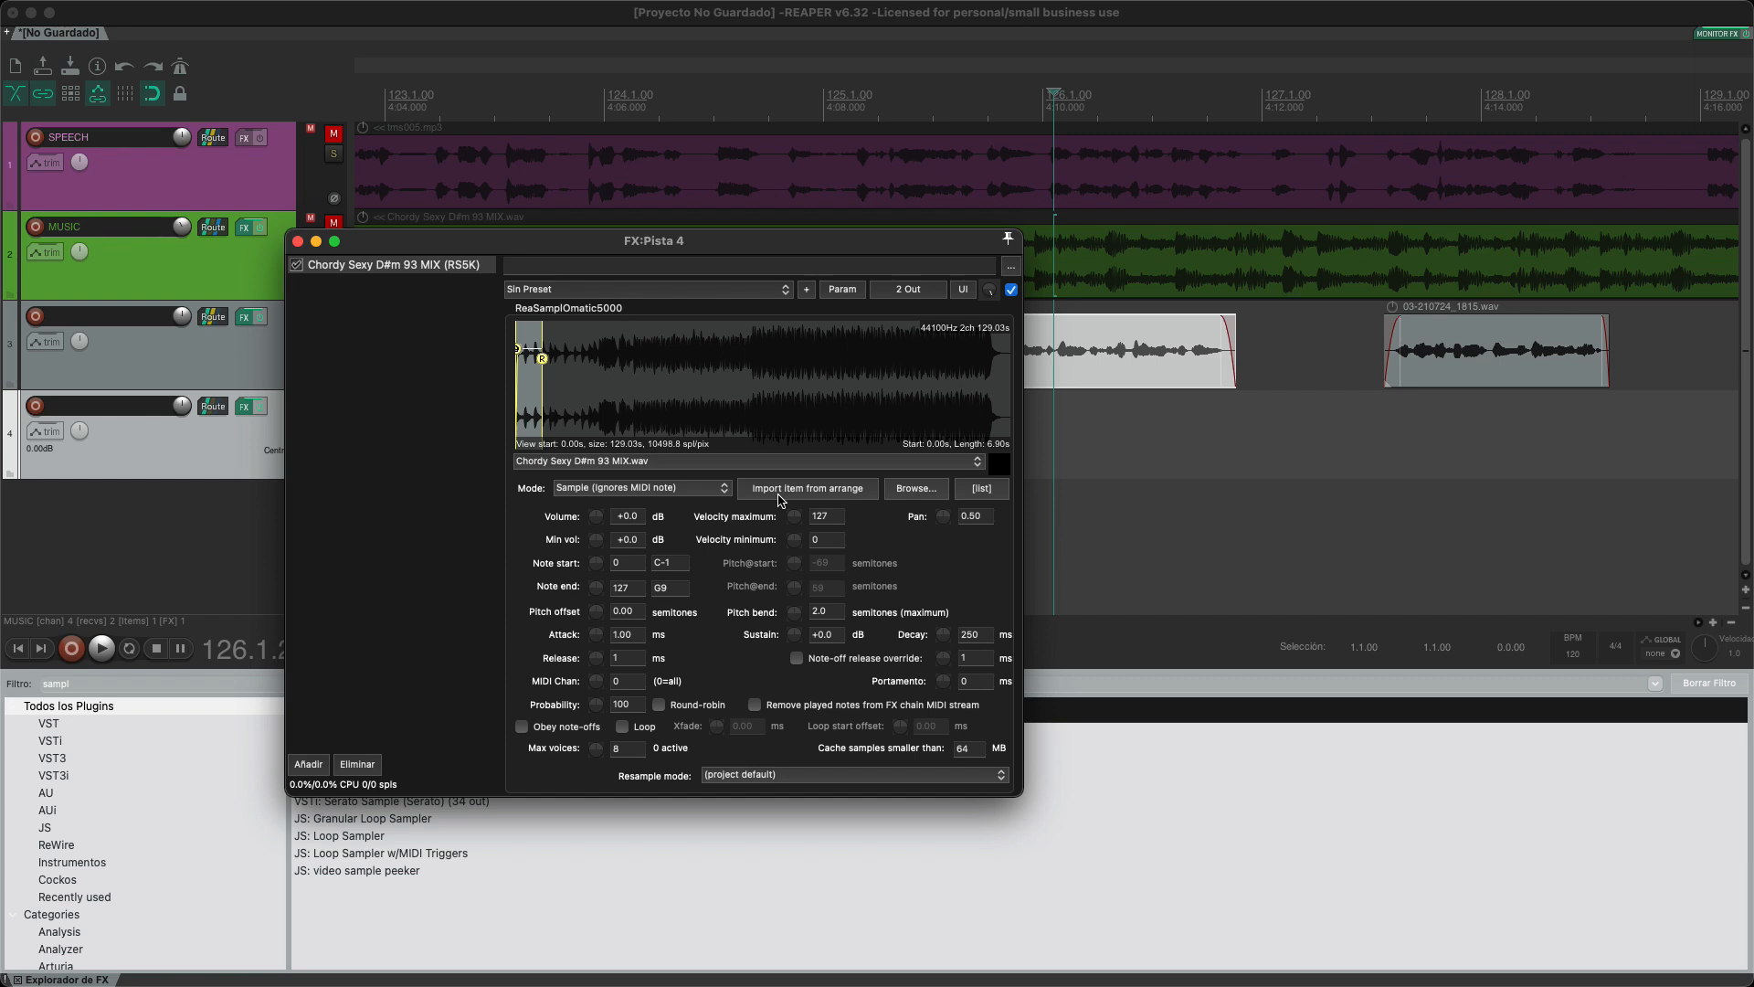
# Step: Rename the fourth track SAMPLER and the third track VOZ GRABADA, and close the effects browser
pyautogui.doubleClick(146, 408)
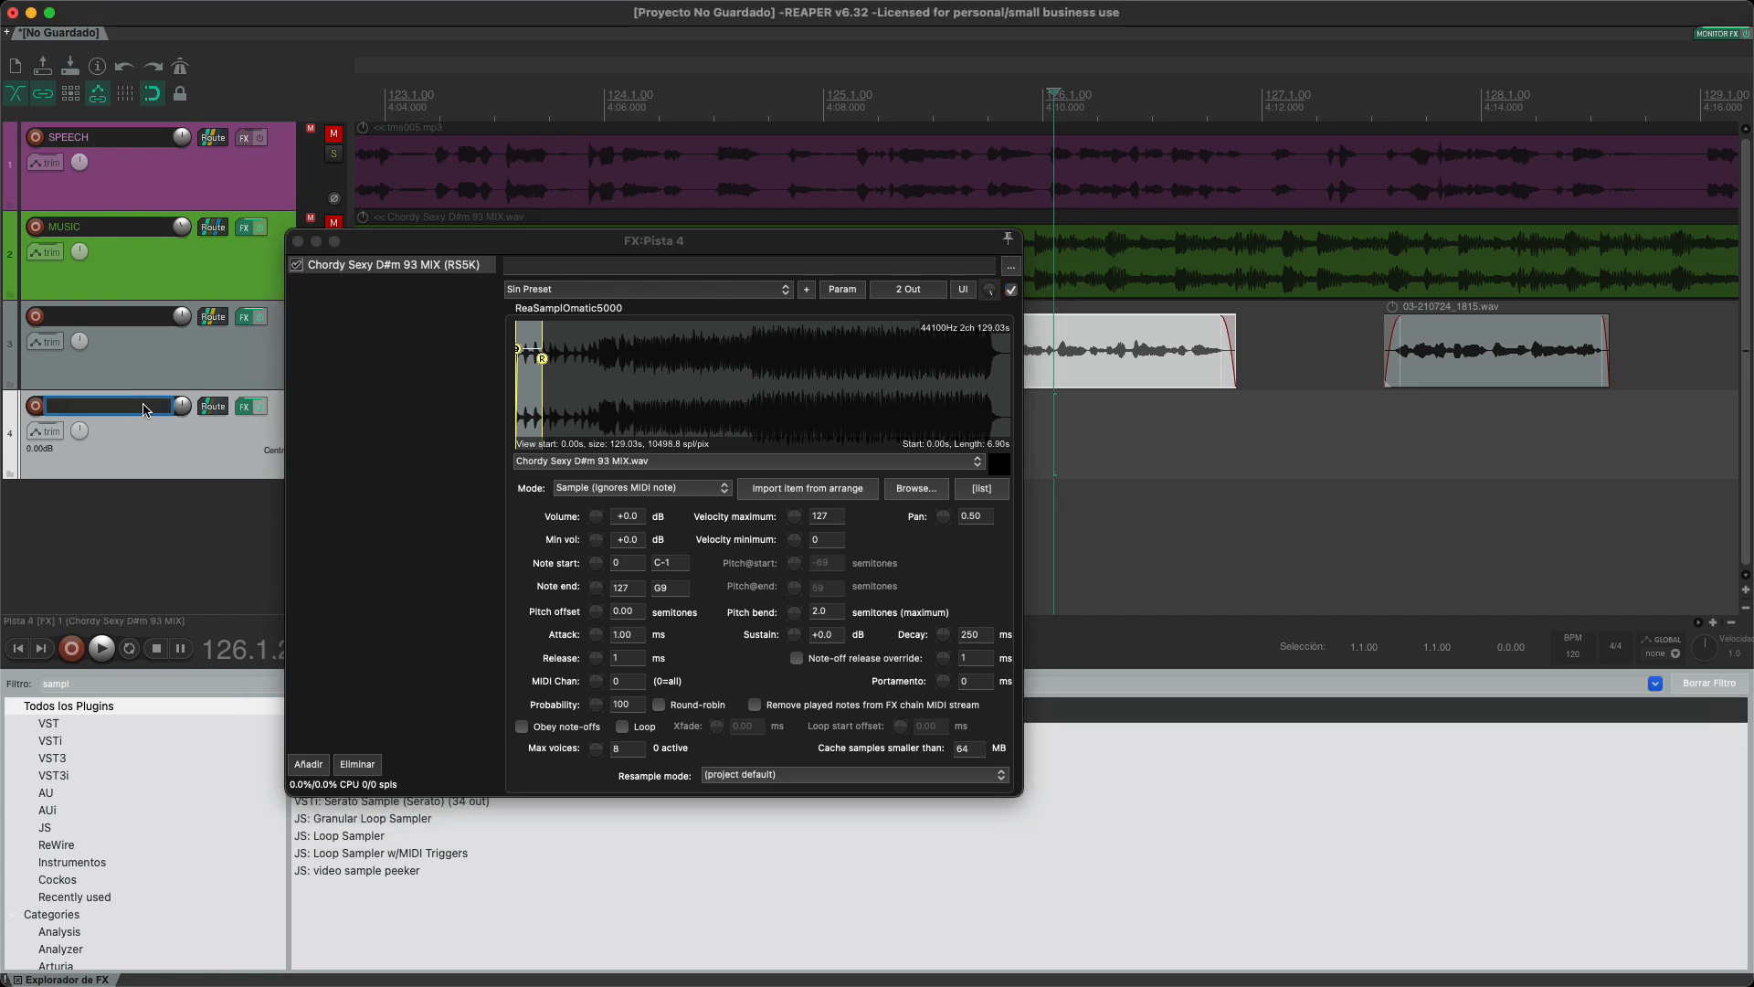
pyautogui.write('SAMPLER')
pyautogui.press('Return')
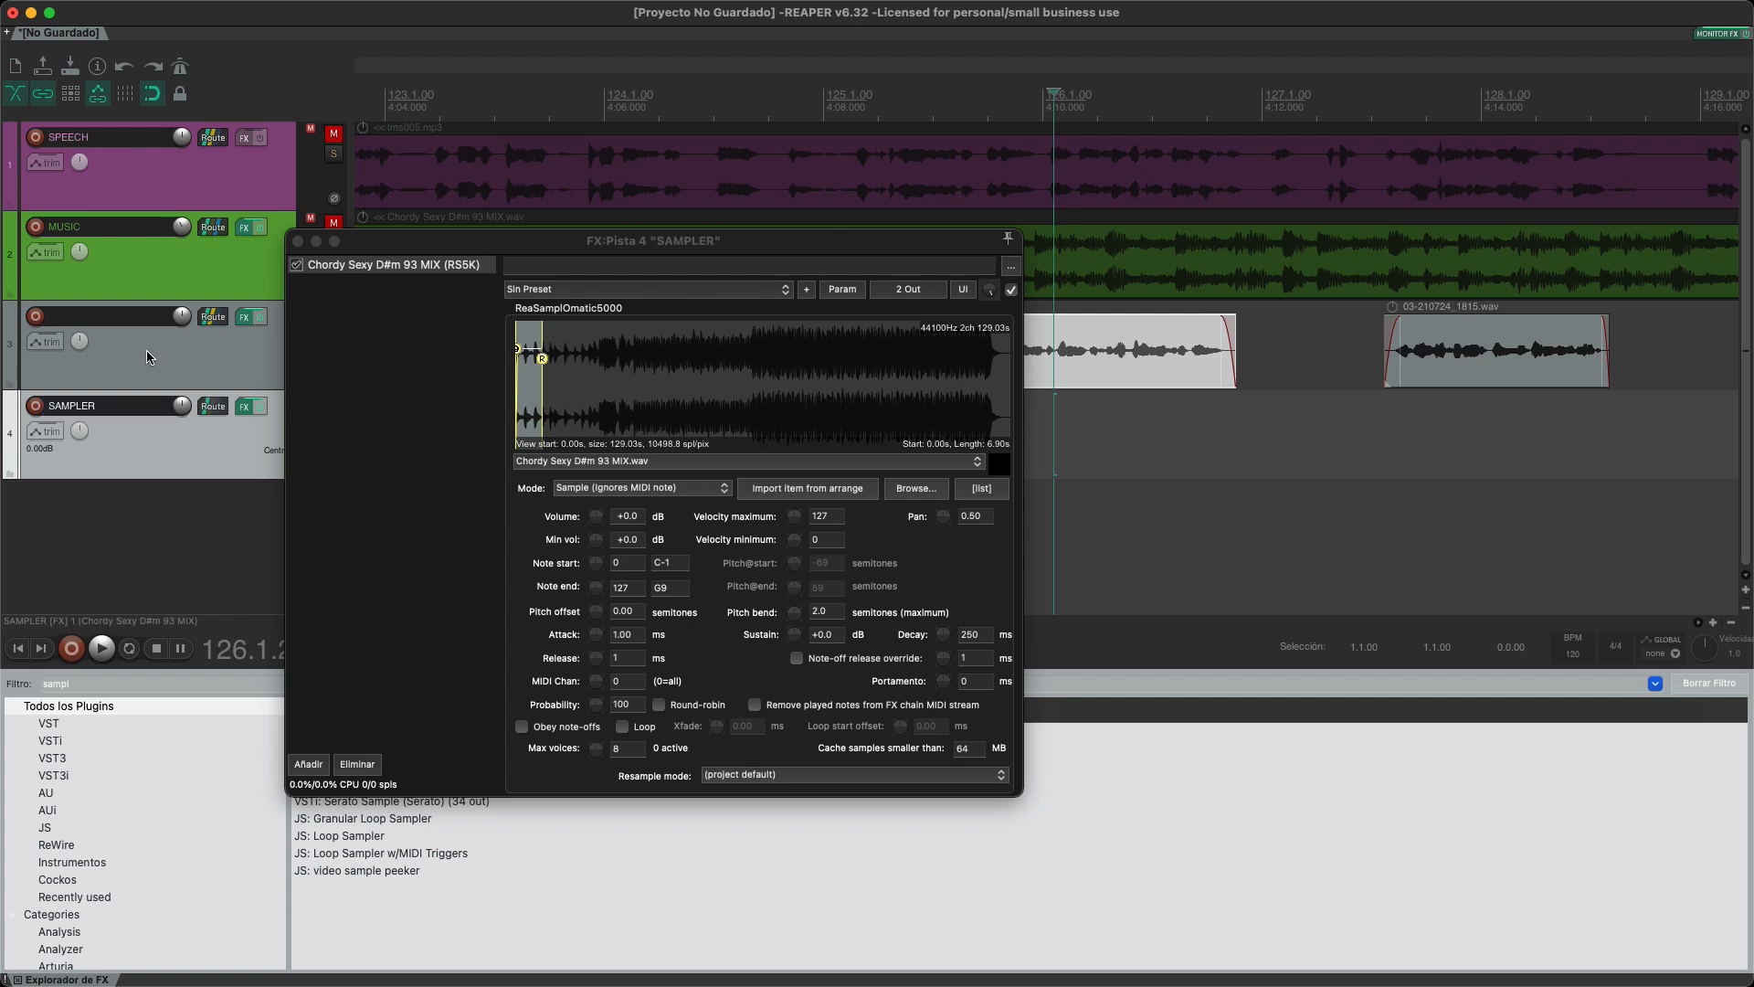
pyautogui.doubleClick(144, 317)
pyautogui.write('VOZ GRABADA')
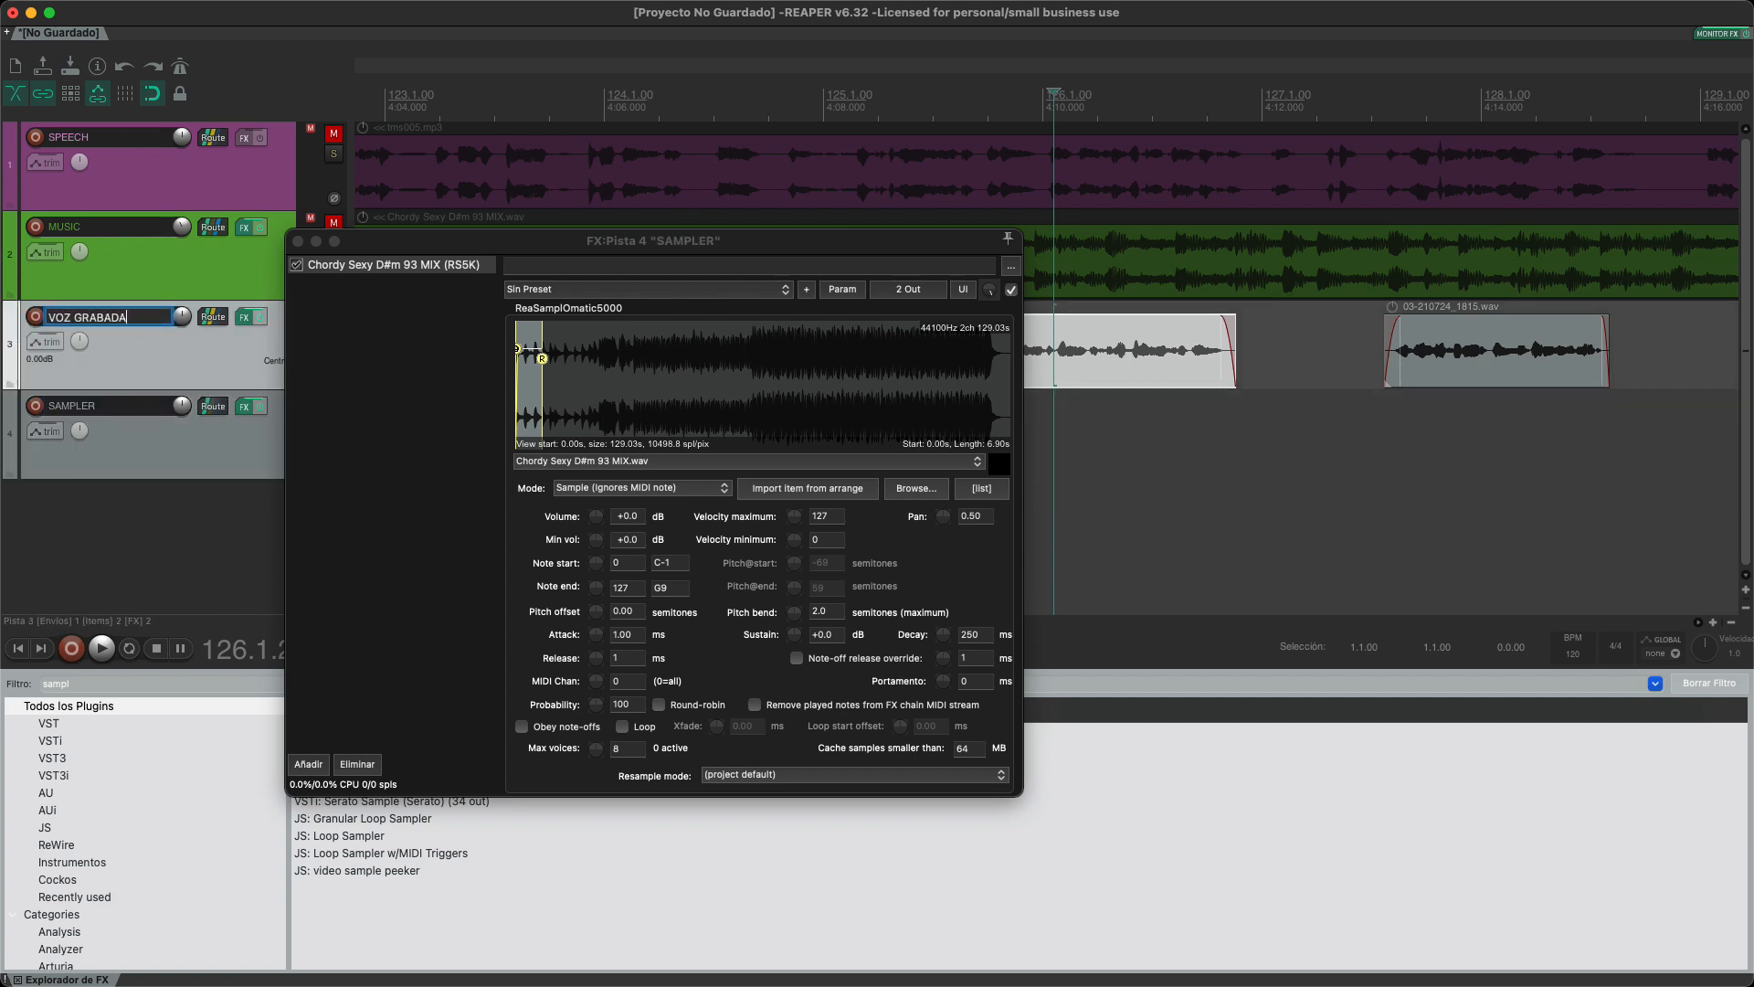
pyautogui.press('Return')
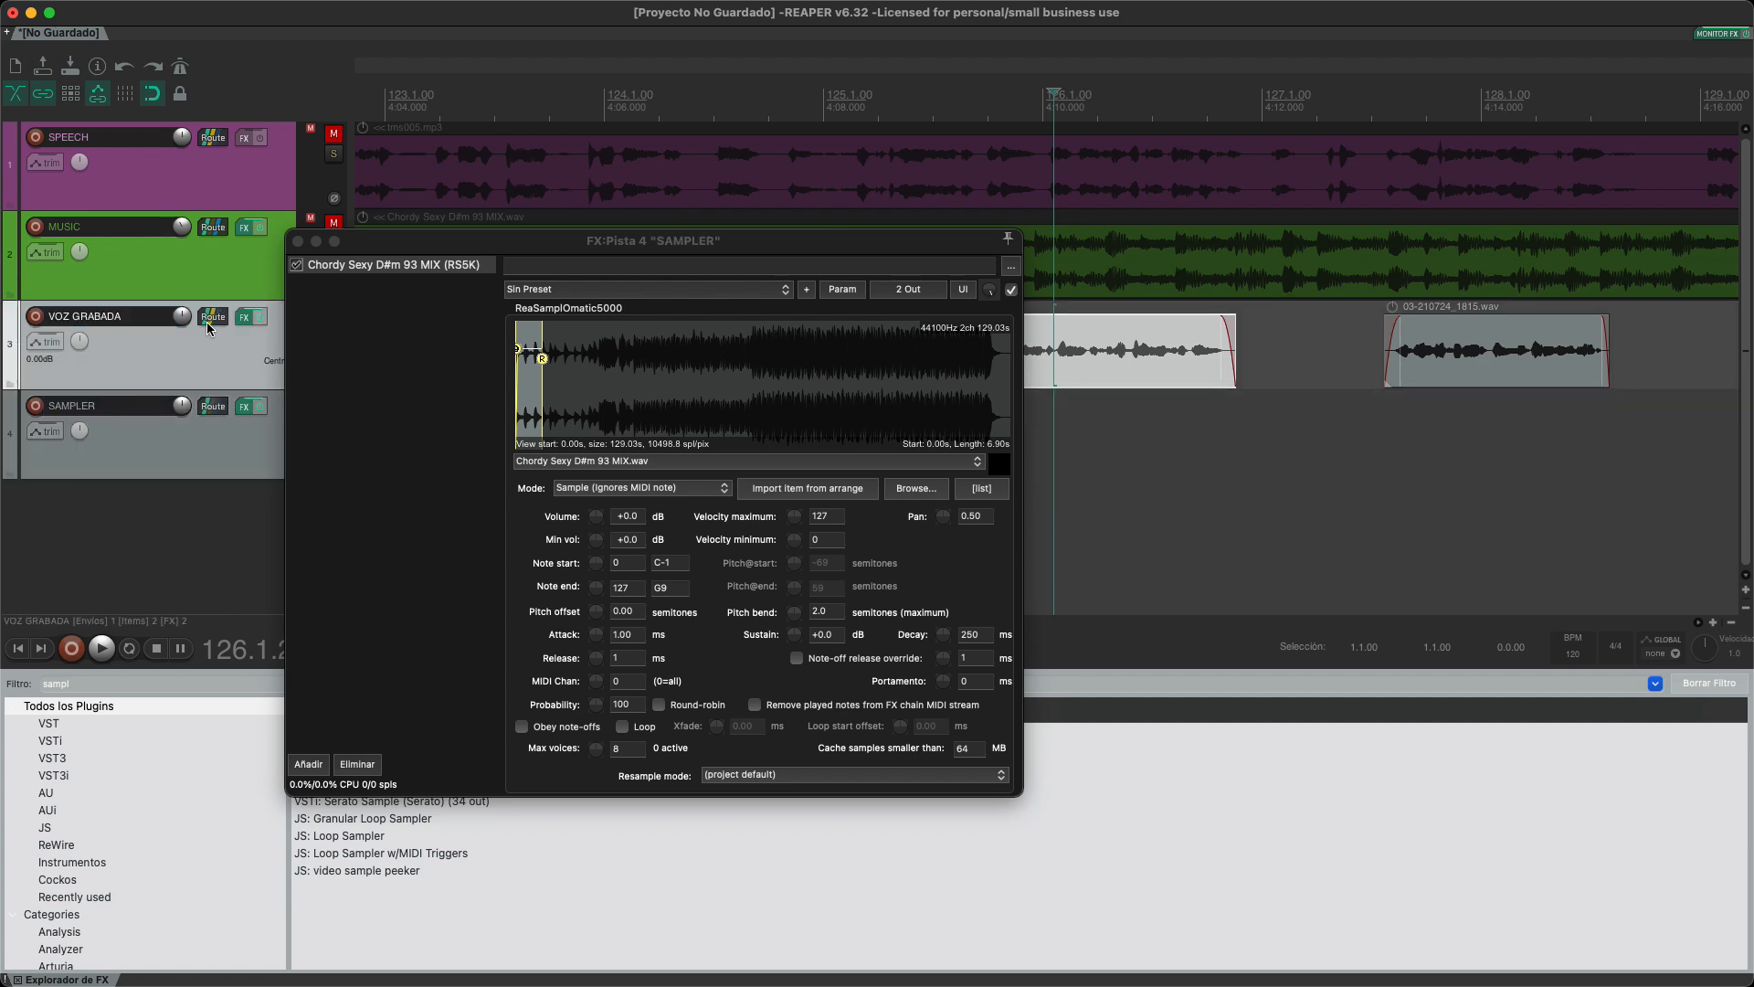
pyautogui.click(16, 979)
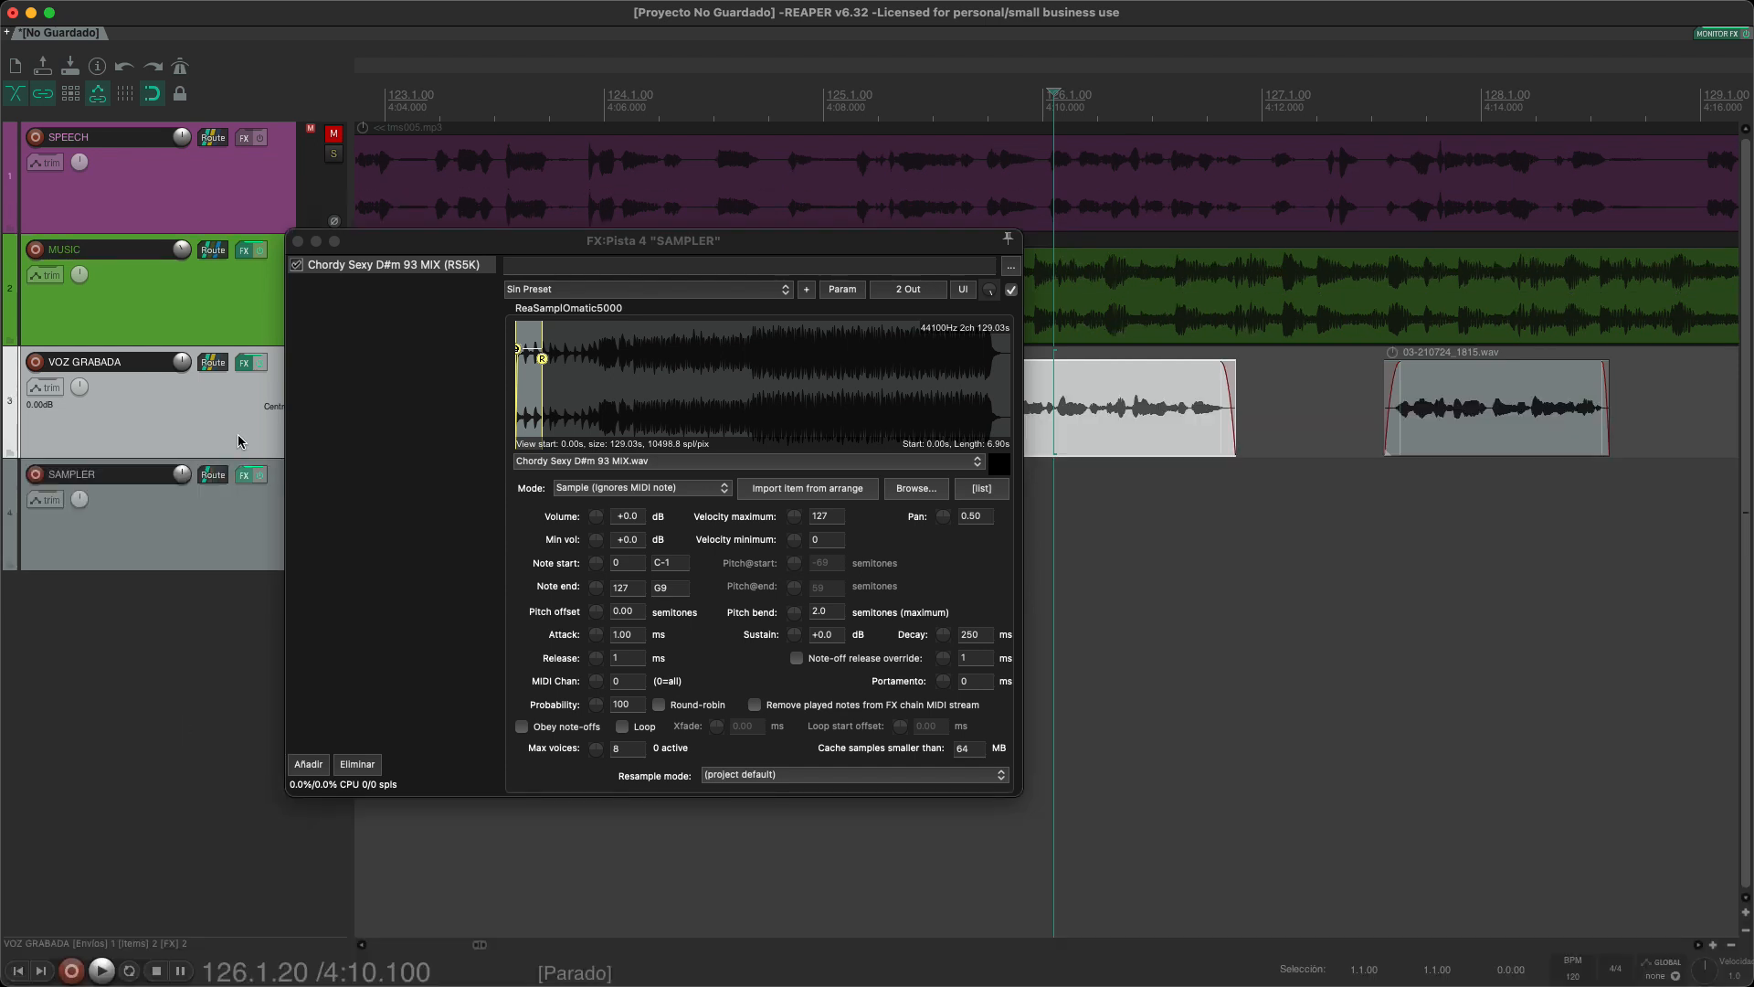
# Step: Arm the SAMPLER track for recording and set its input to the virtual MIDI keyboard on all channels
pyautogui.click(35, 475)
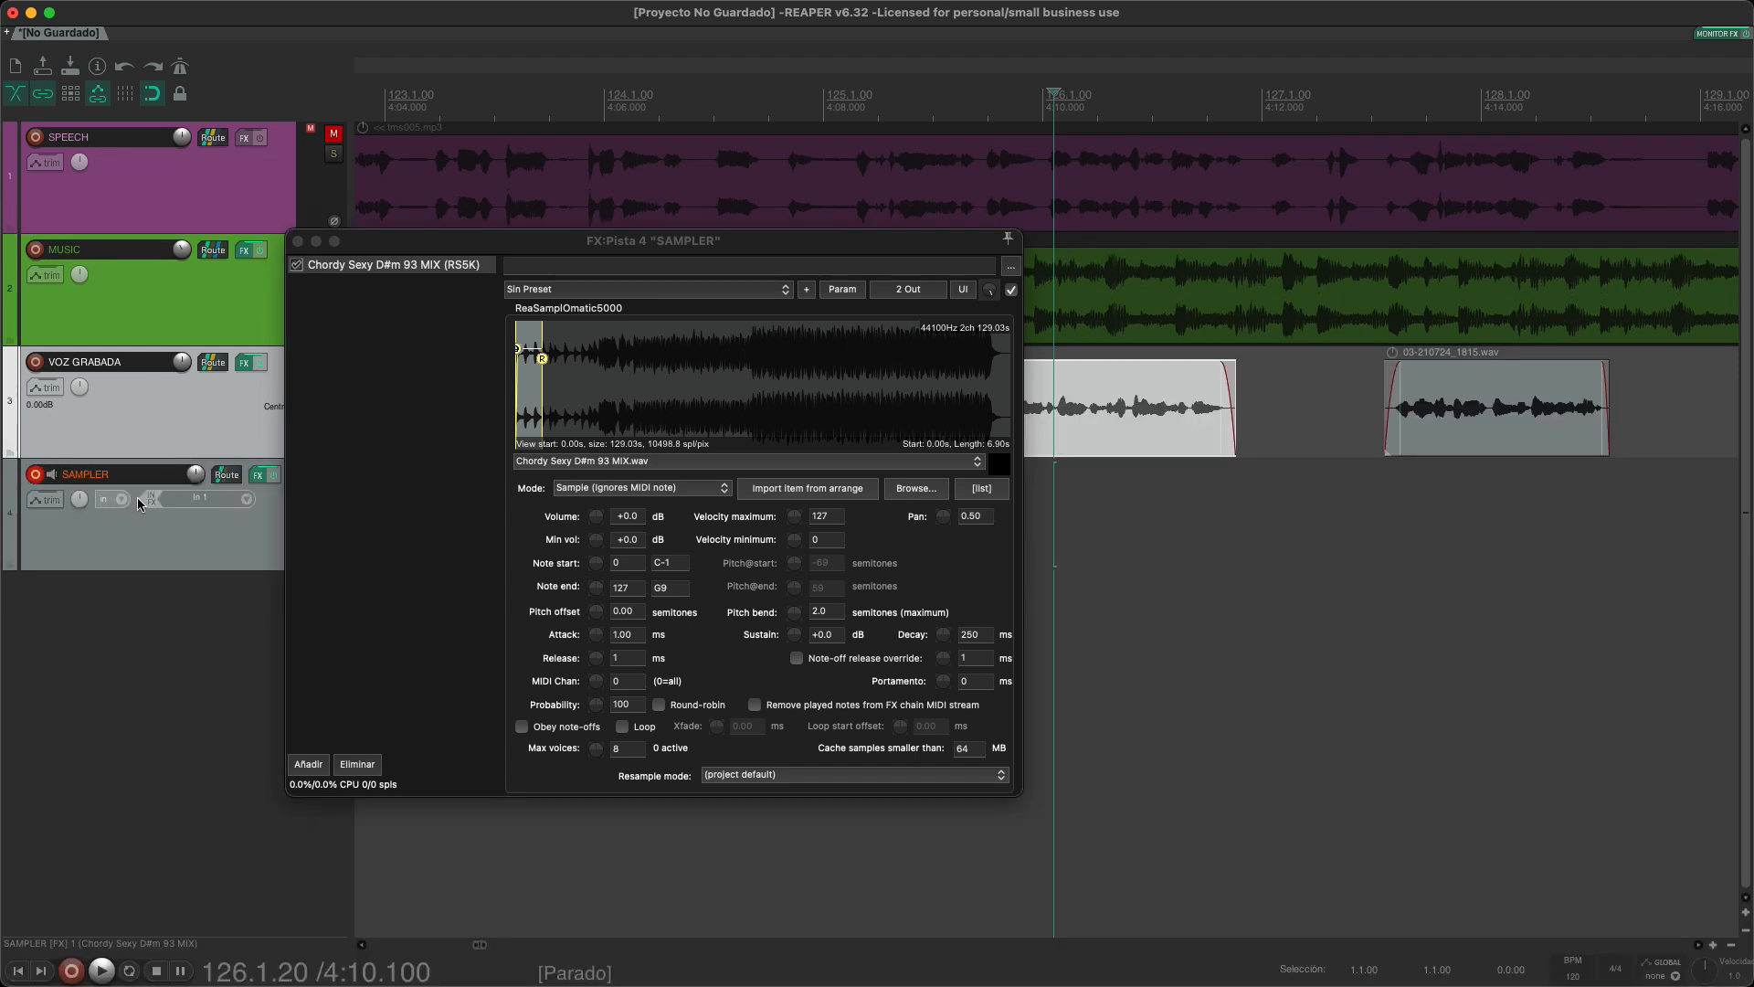
pyautogui.click(243, 500)
pyautogui.moveTo(329, 552)
pyautogui.moveTo(469, 561)
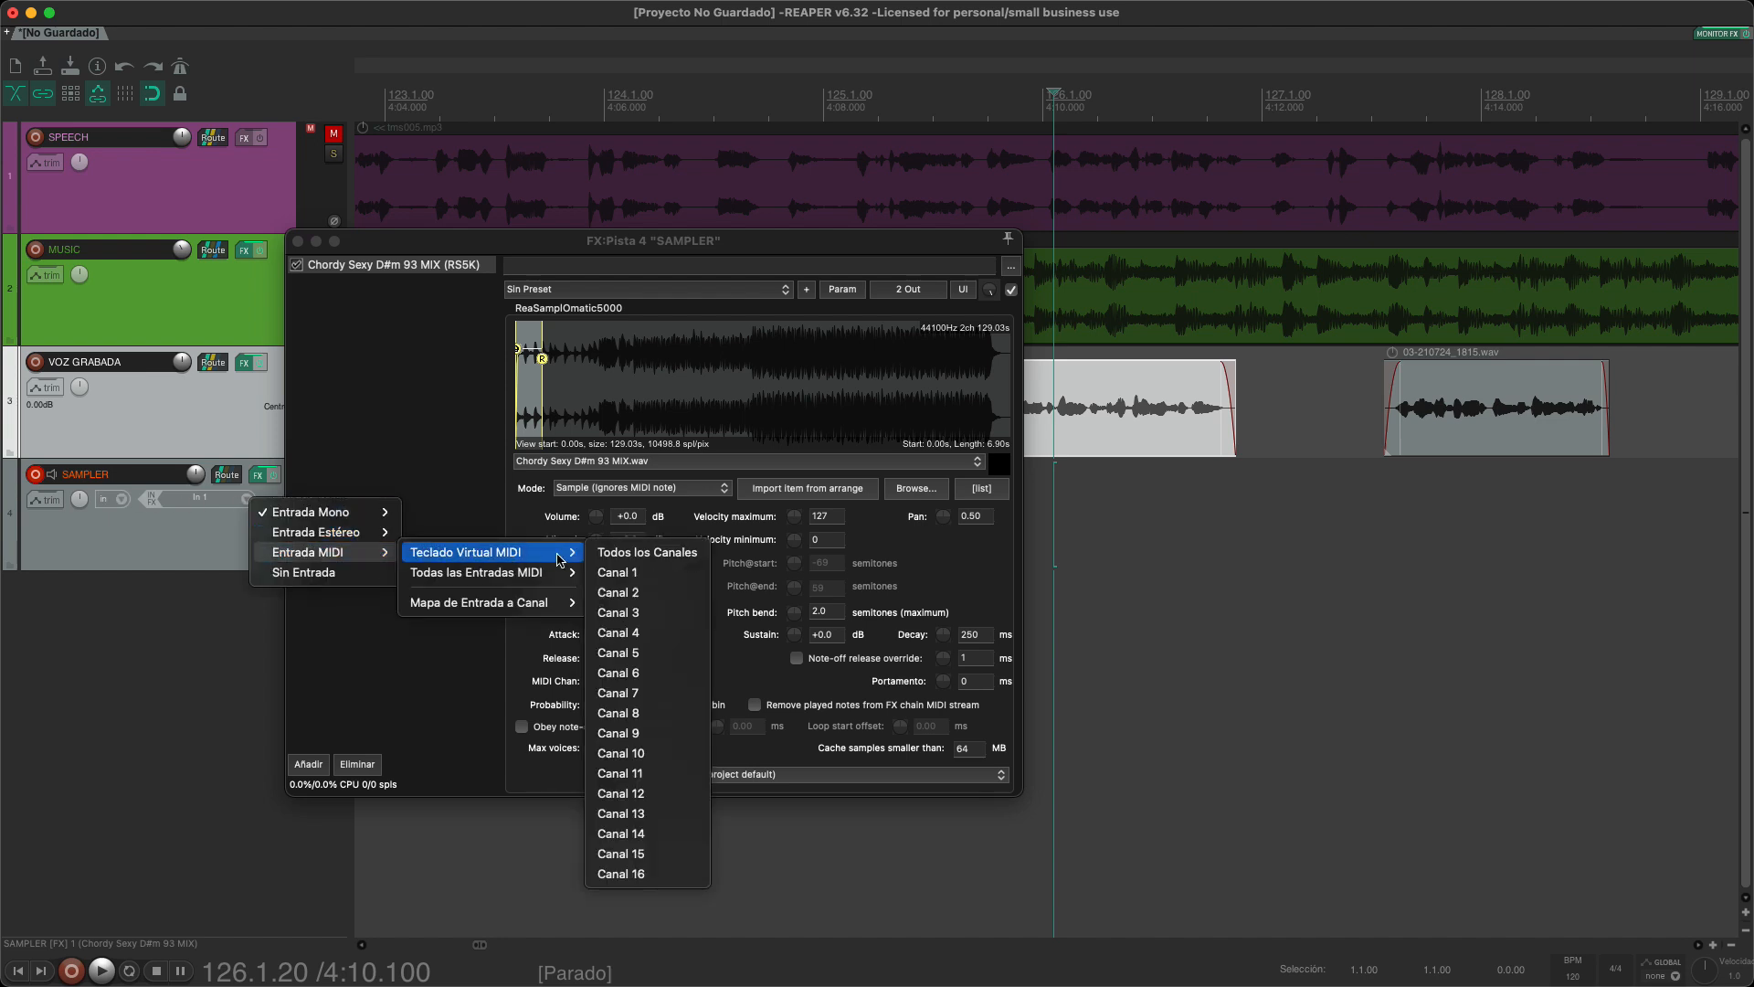
pyautogui.click(603, 553)
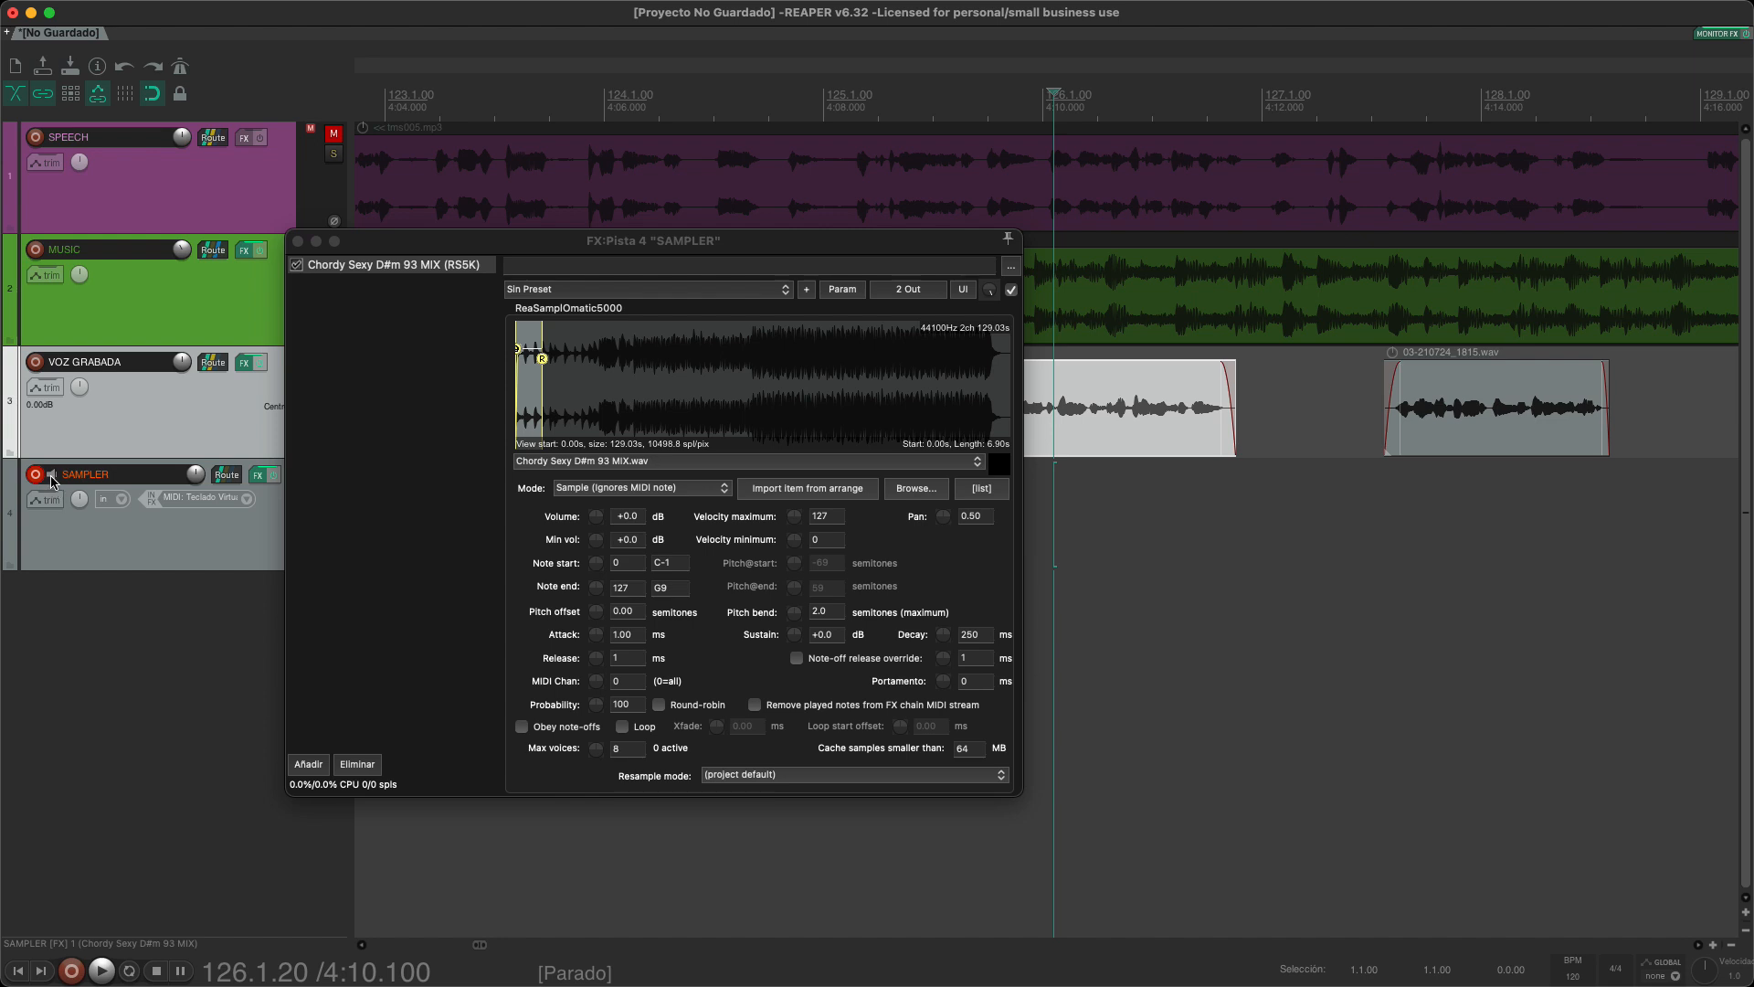
# Step: Show the virtual MIDI keyboard, place it clear of the sampler settings, and play C3 and D3 to test the sample
pyautogui.click(235, 11)
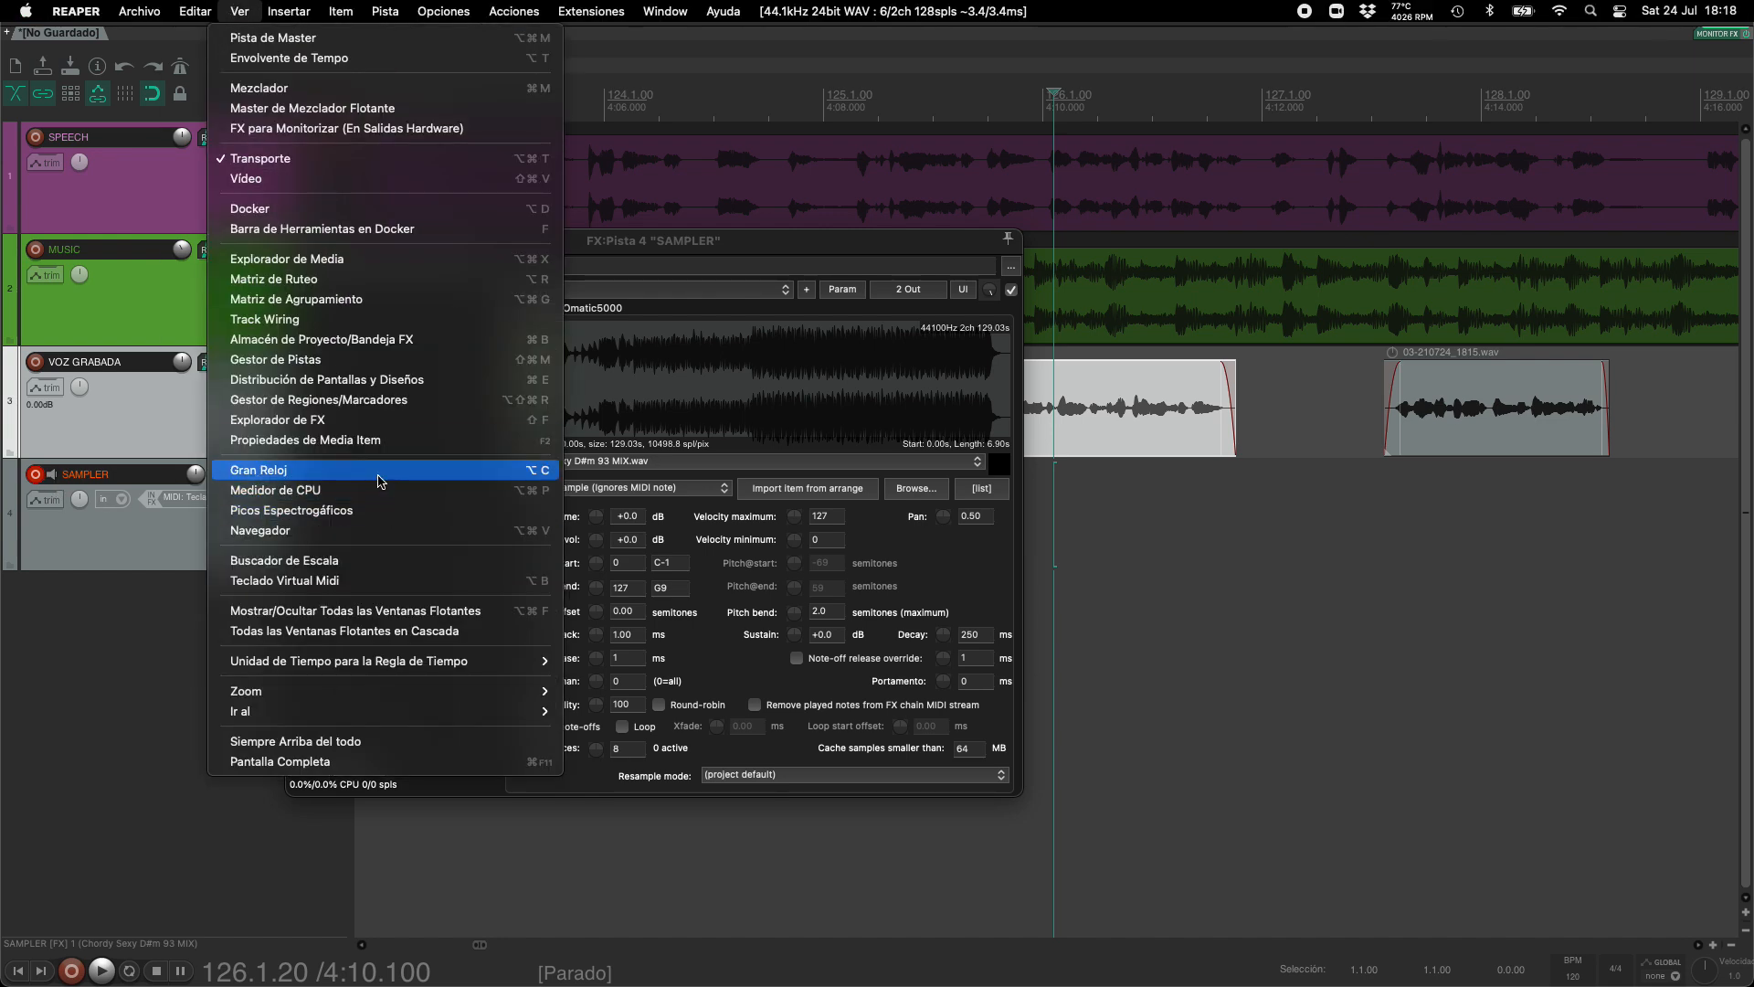
pyautogui.click(404, 581)
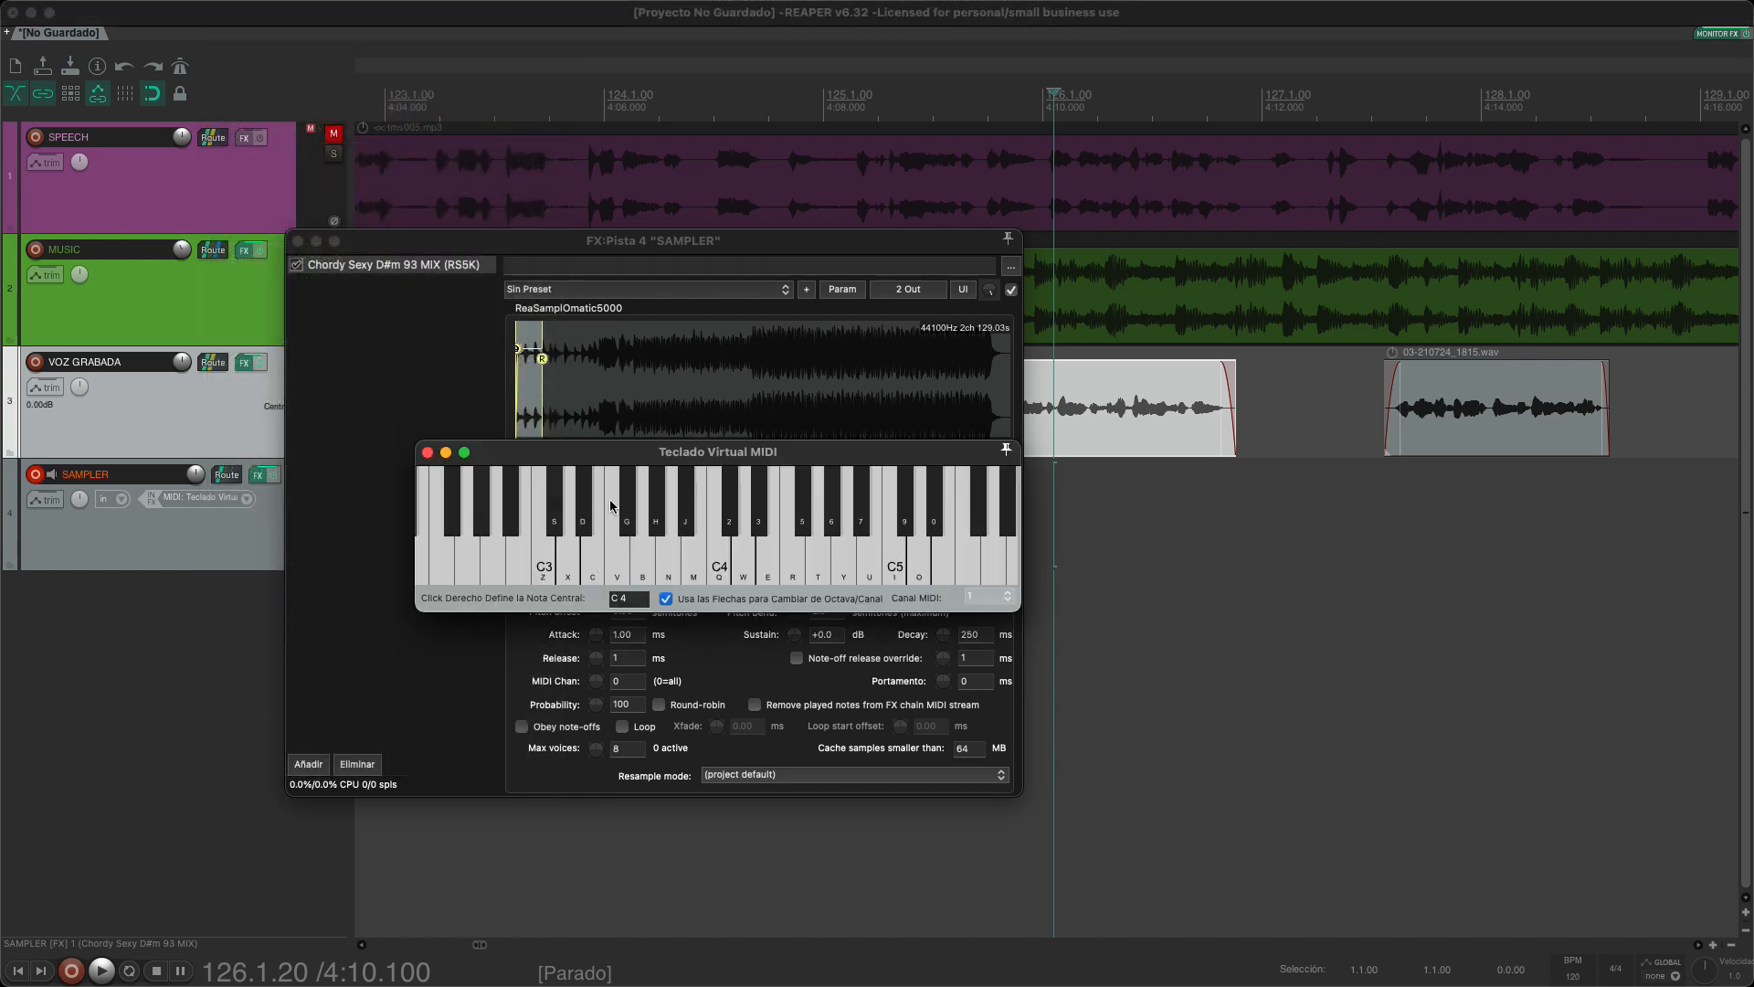
pyautogui.moveTo(633, 457); pyautogui.dragTo(1133, 628)
pyautogui.click(1047, 755)
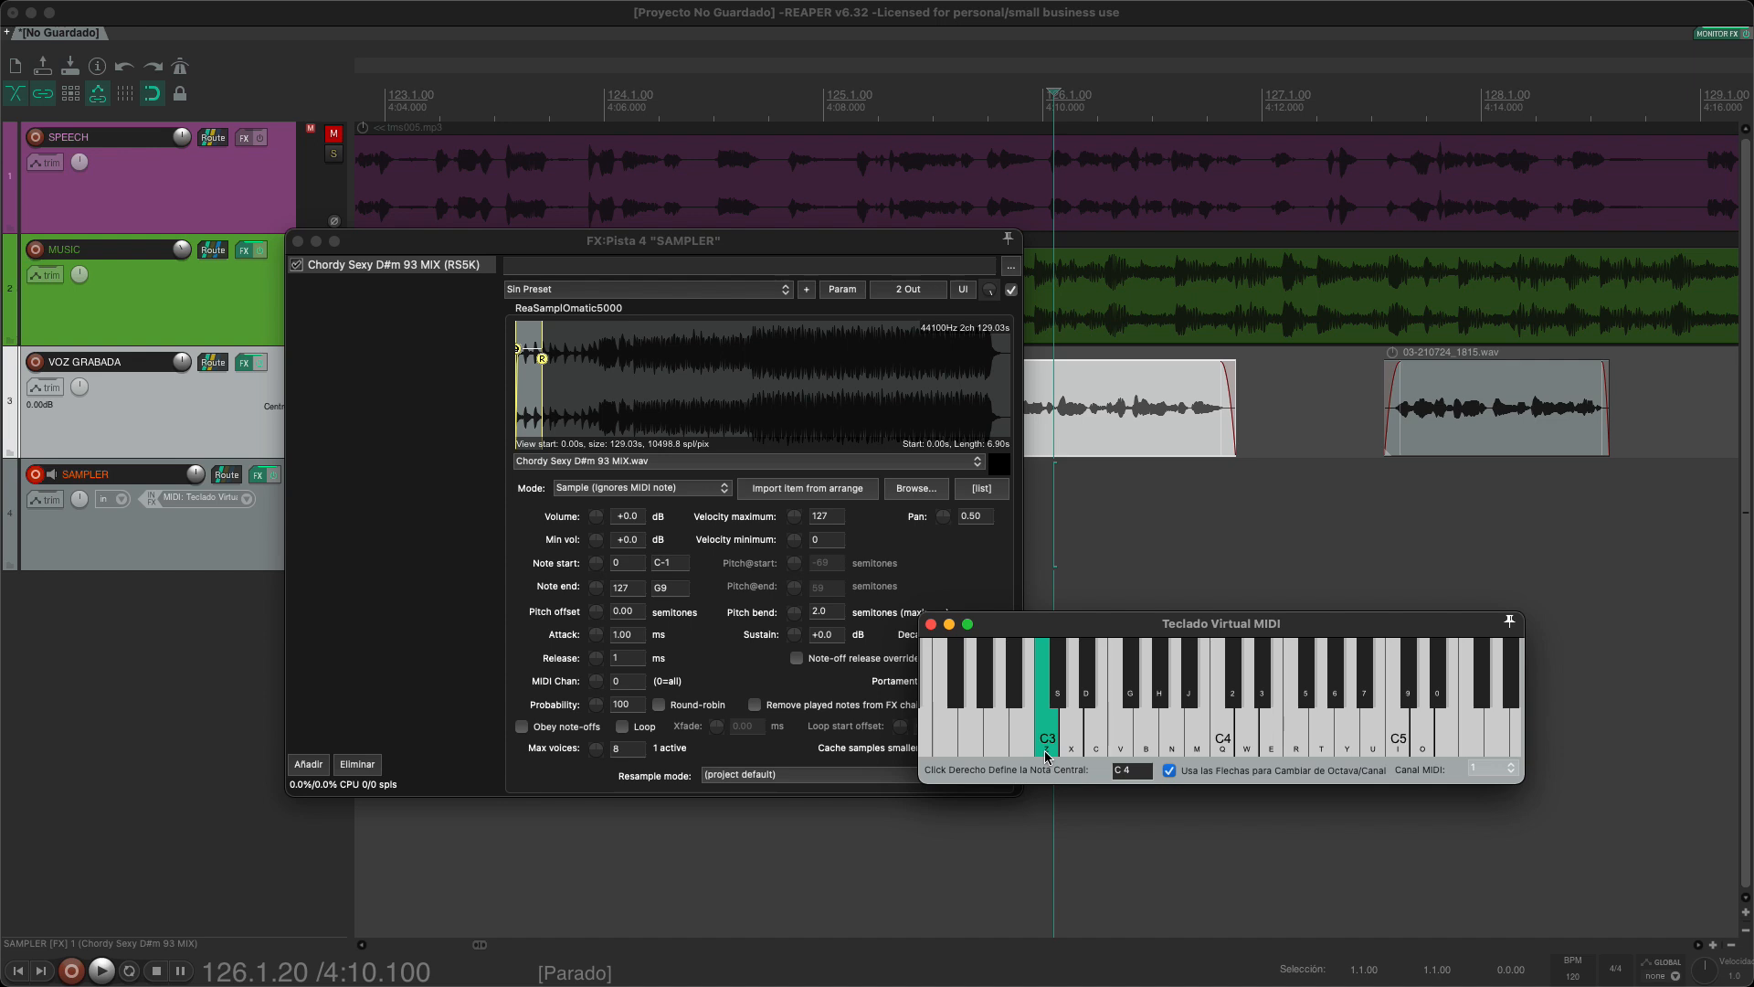
pyautogui.click(1071, 751)
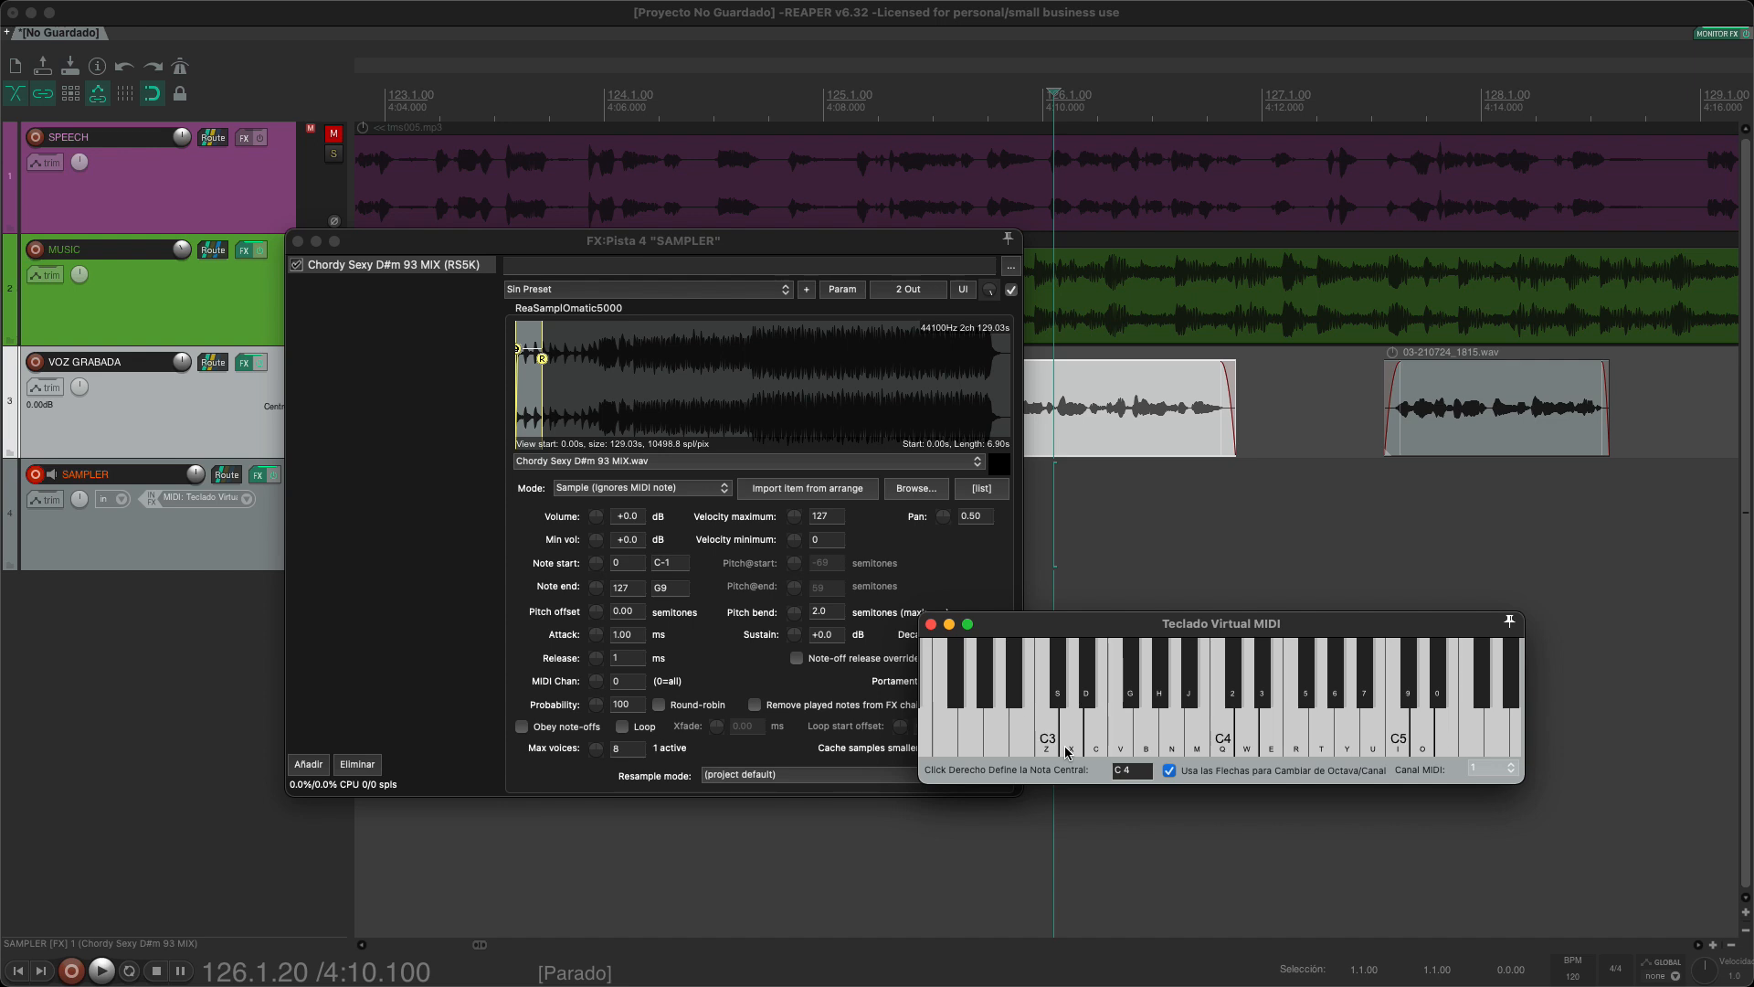
# Step: Move the sampler's playback region to start at about 26.81 s with a length of about 3.43 s, and test it on C3
pyautogui.click(539, 361)
pyautogui.moveTo(539, 361)
pyautogui.mouseDown()
pyautogui.moveTo(521, 351)
pyautogui.moveTo(639, 370)
pyautogui.moveTo(624, 370)
pyautogui.mouseUp()
pyautogui.moveTo(517, 362); pyautogui.dragTo(632, 372)
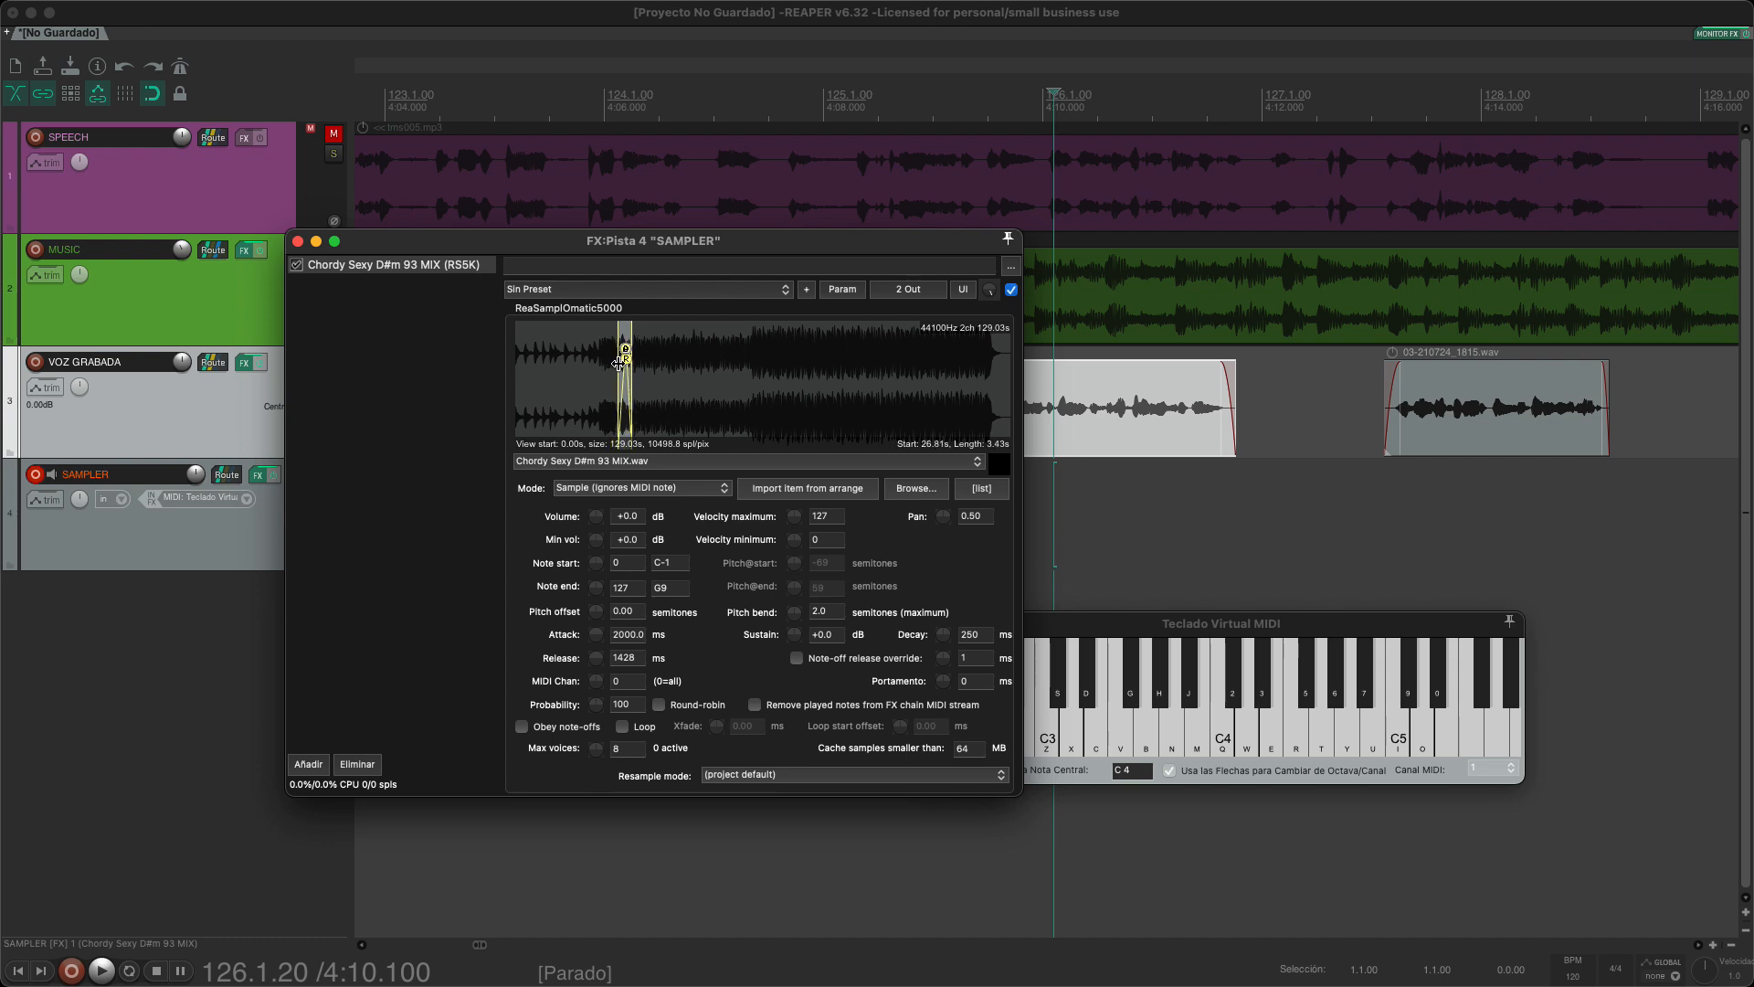
pyautogui.click(1046, 737)
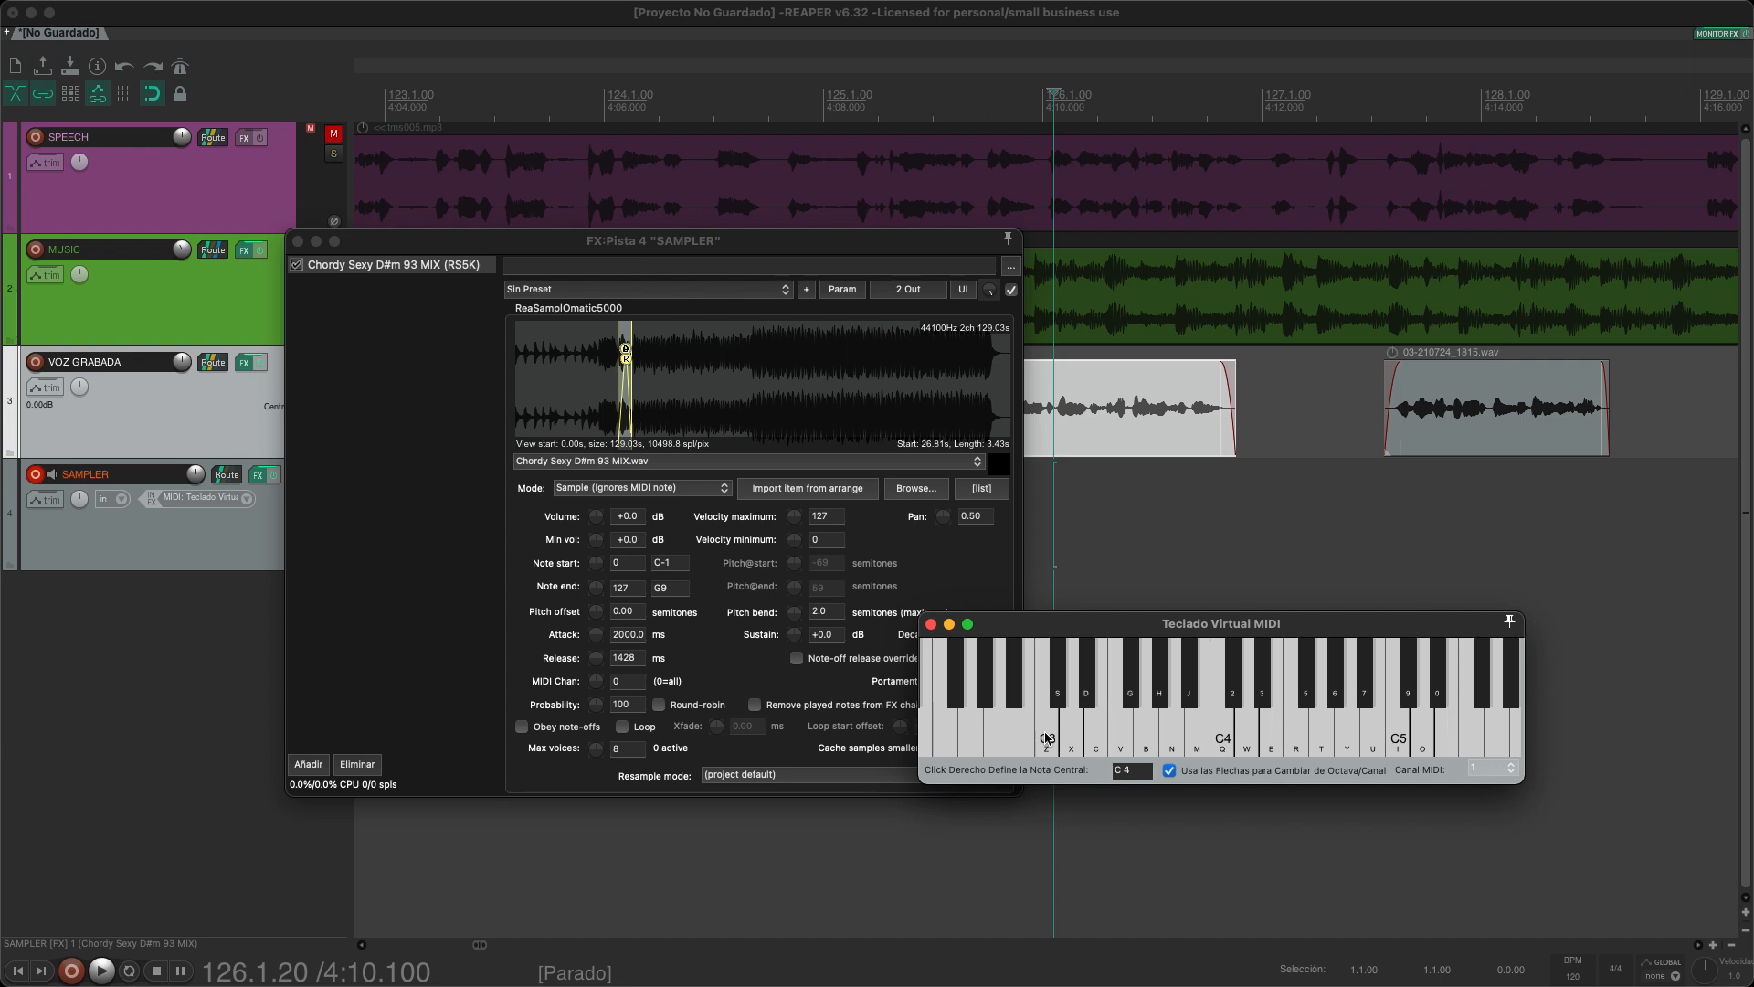
# Step: Arm VOZ GRABADA and record a take on it and SAMPLER from about 129.1.54, triggering the sample with C3
pyautogui.click(1108, 549)
pyautogui.scroll(-5, 1417, 419)
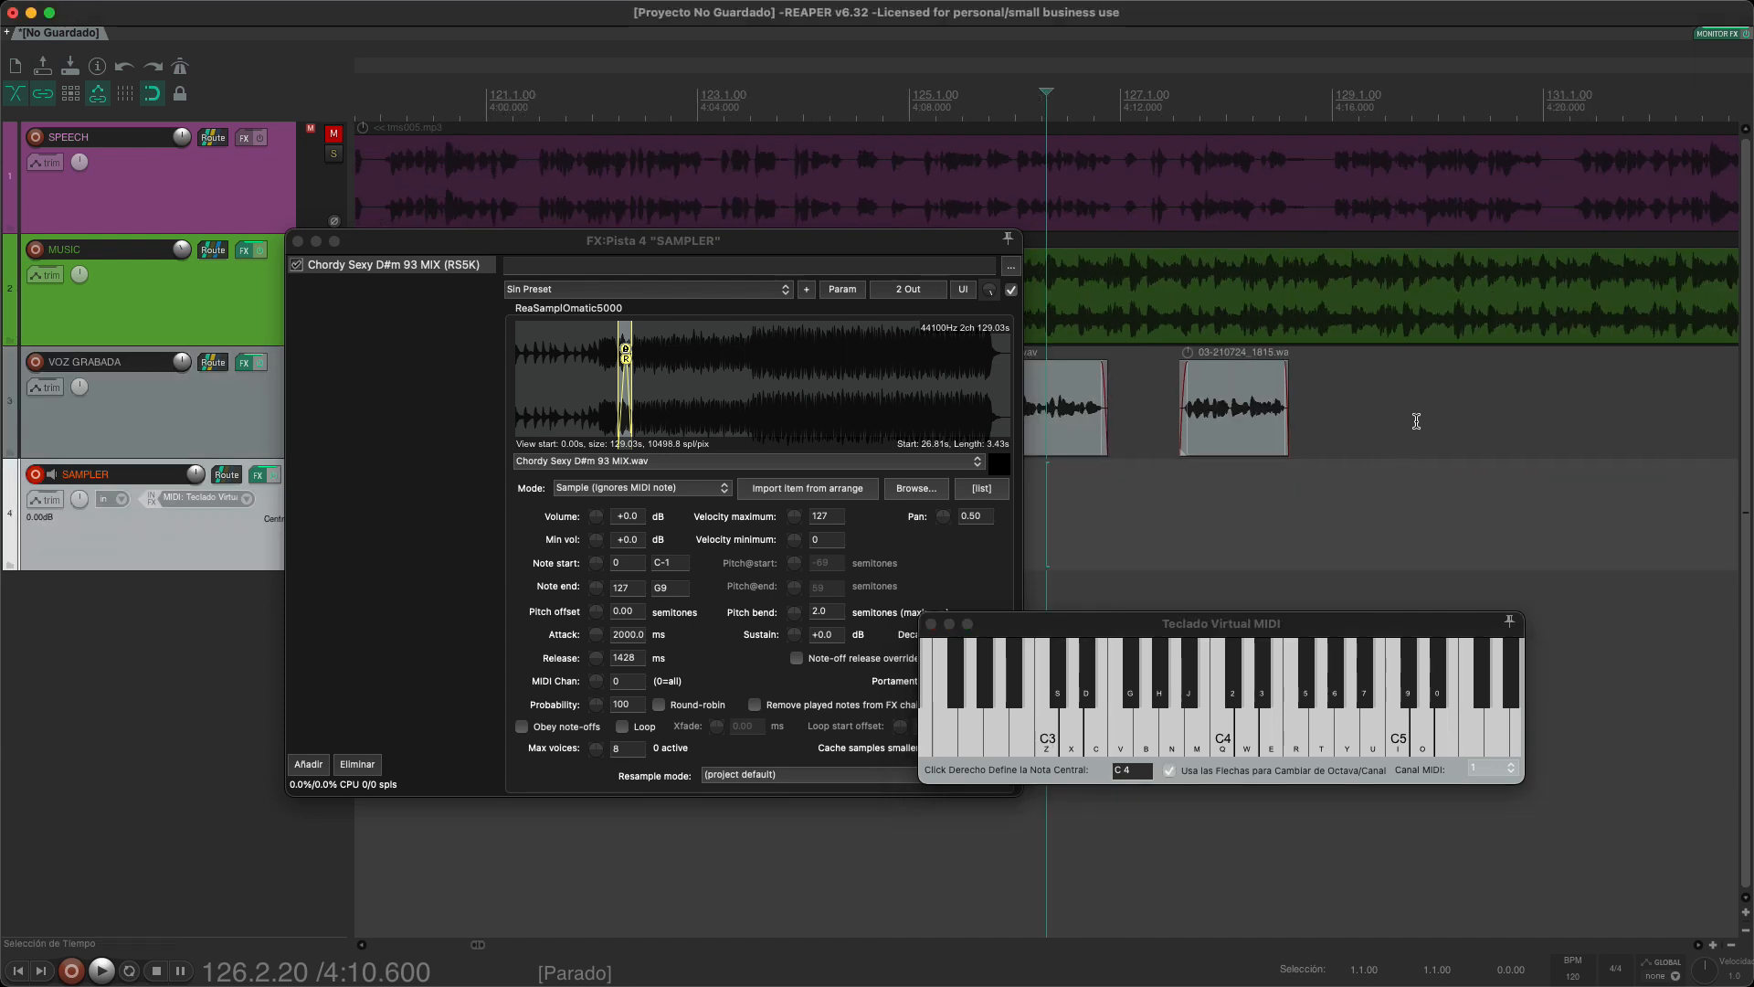
pyautogui.click(1325, 394)
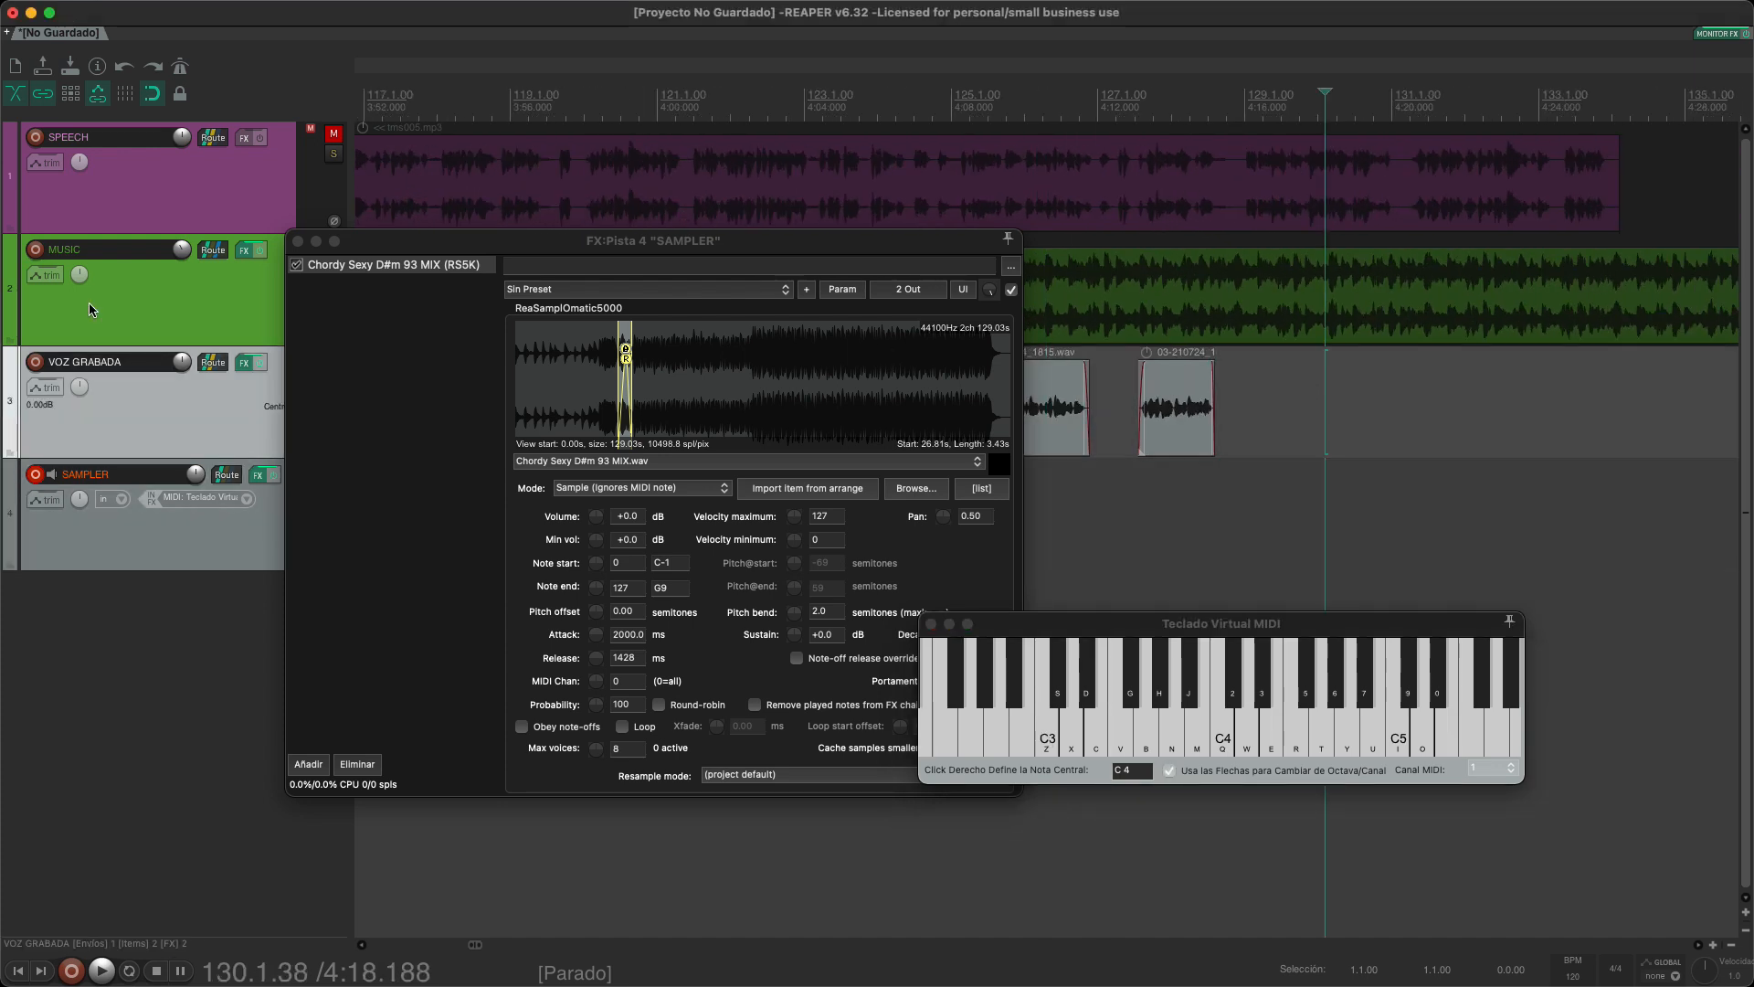
pyautogui.click(36, 363)
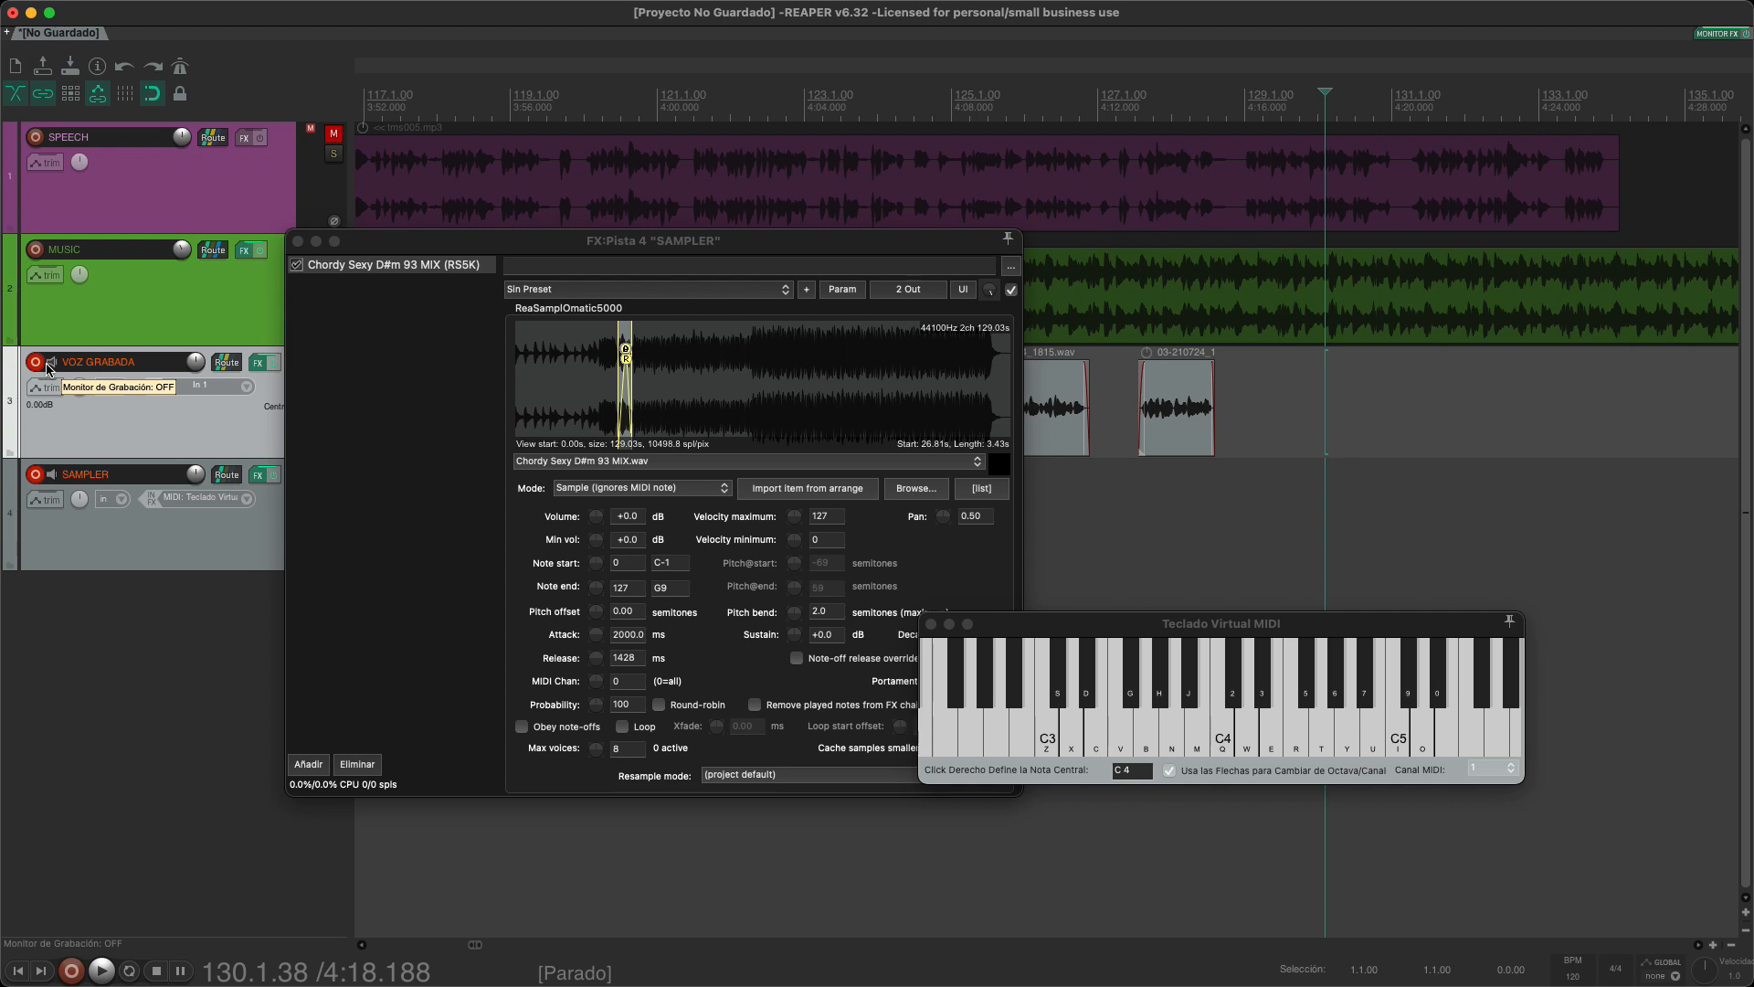
pyautogui.click(1255, 385)
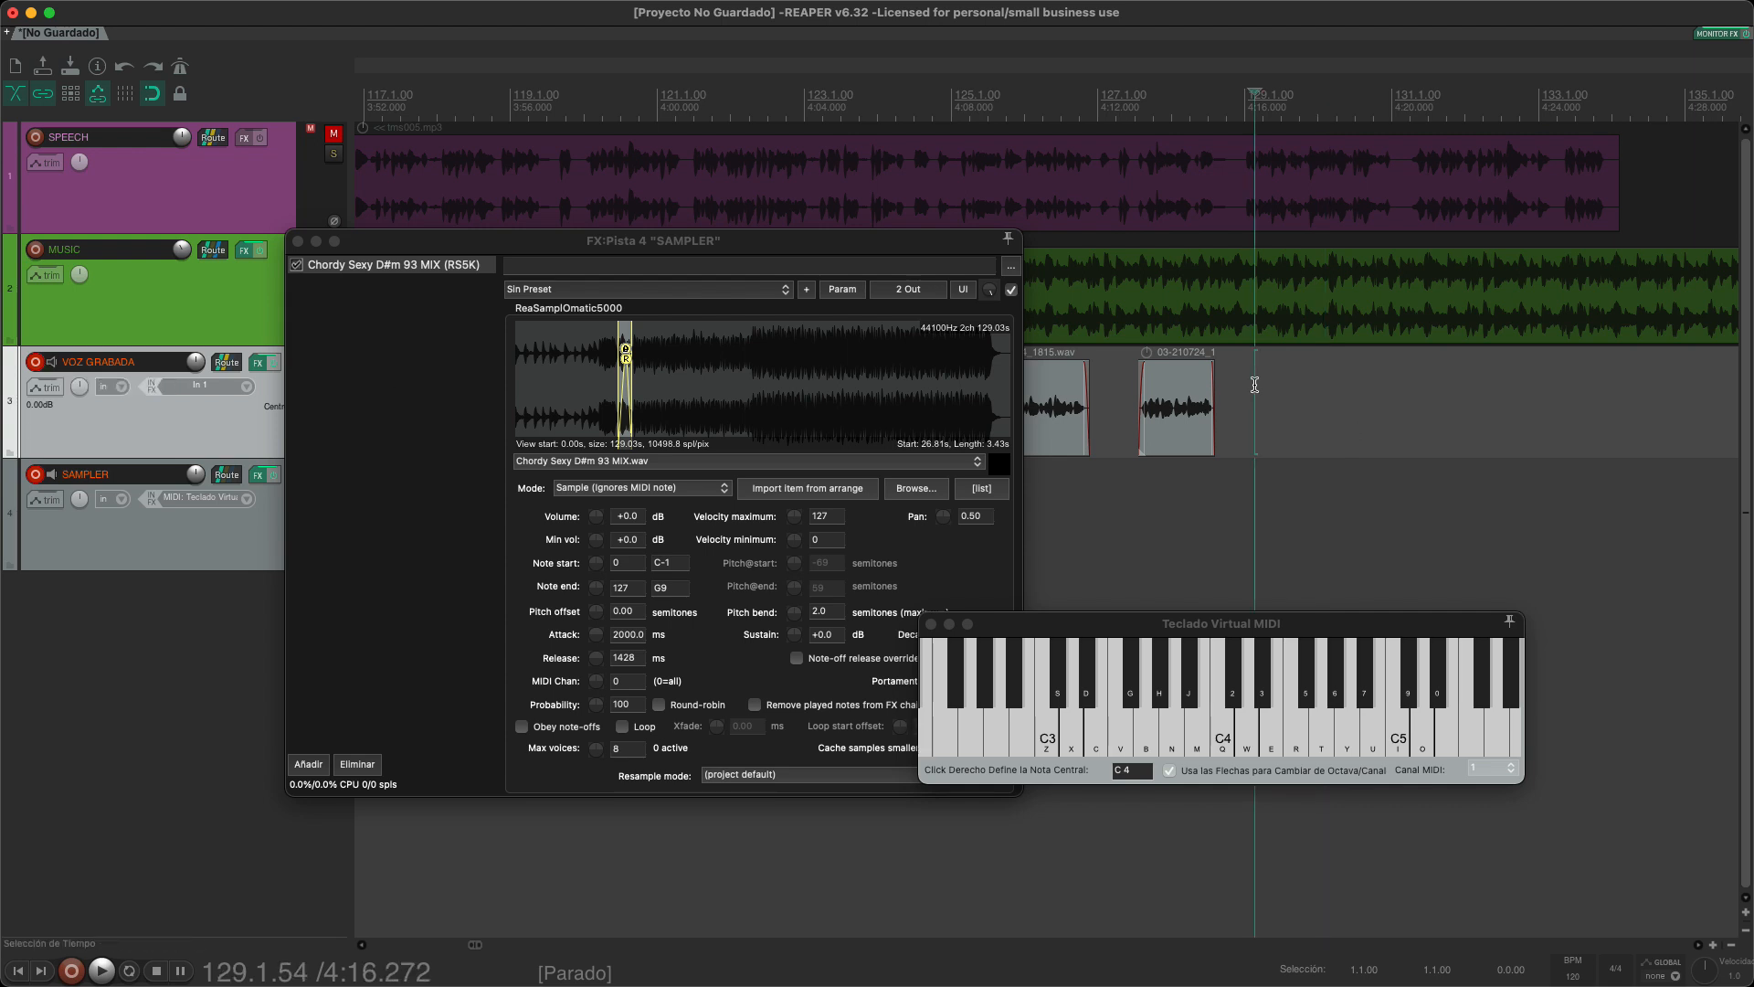
pyautogui.hotkey('ctrl', 'r')
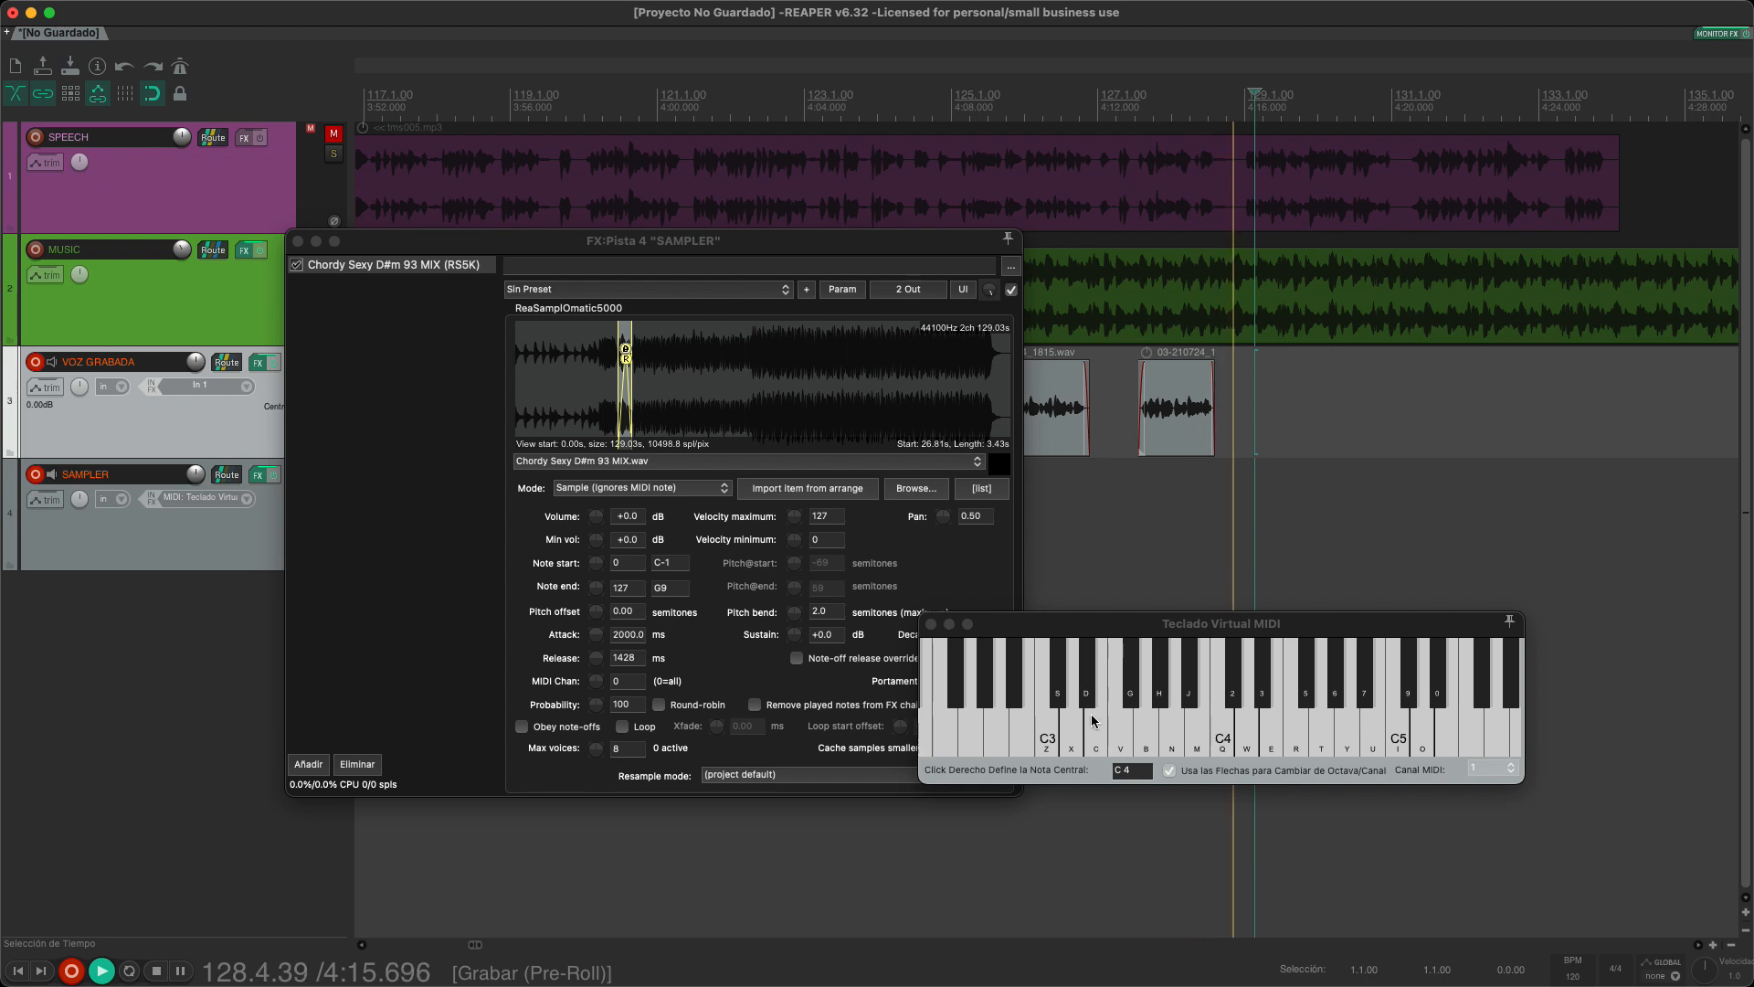
pyautogui.click(1048, 744)
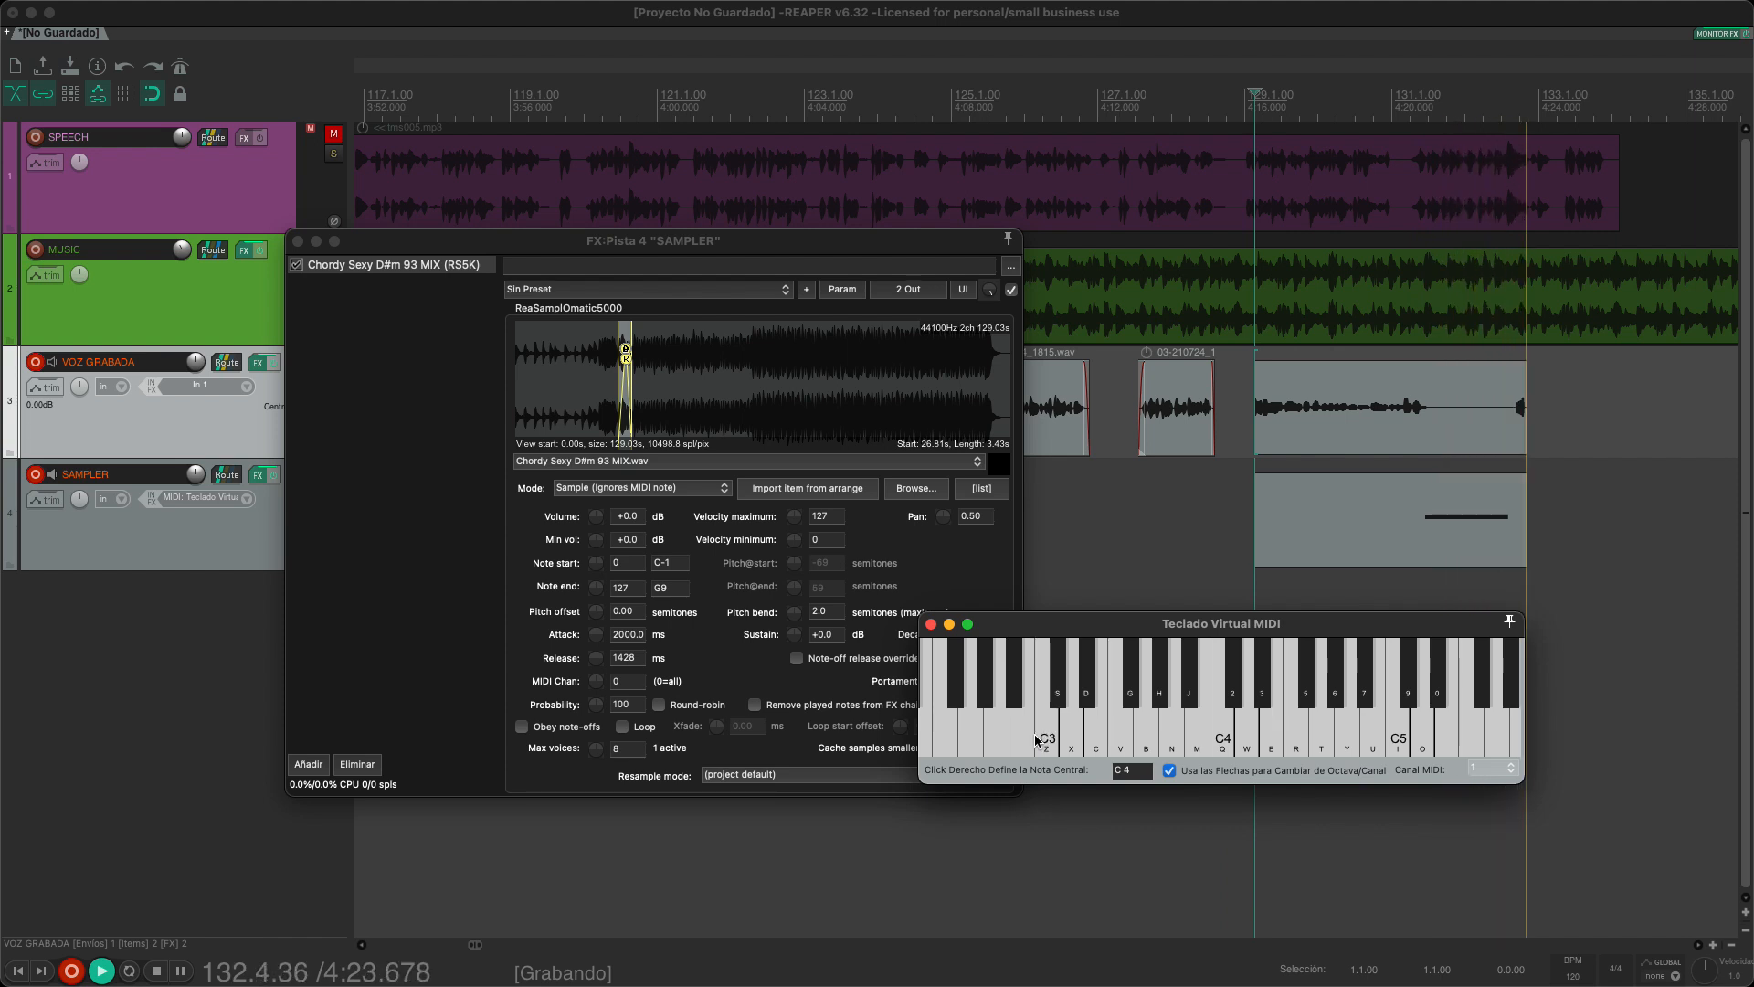
pyautogui.press('space')
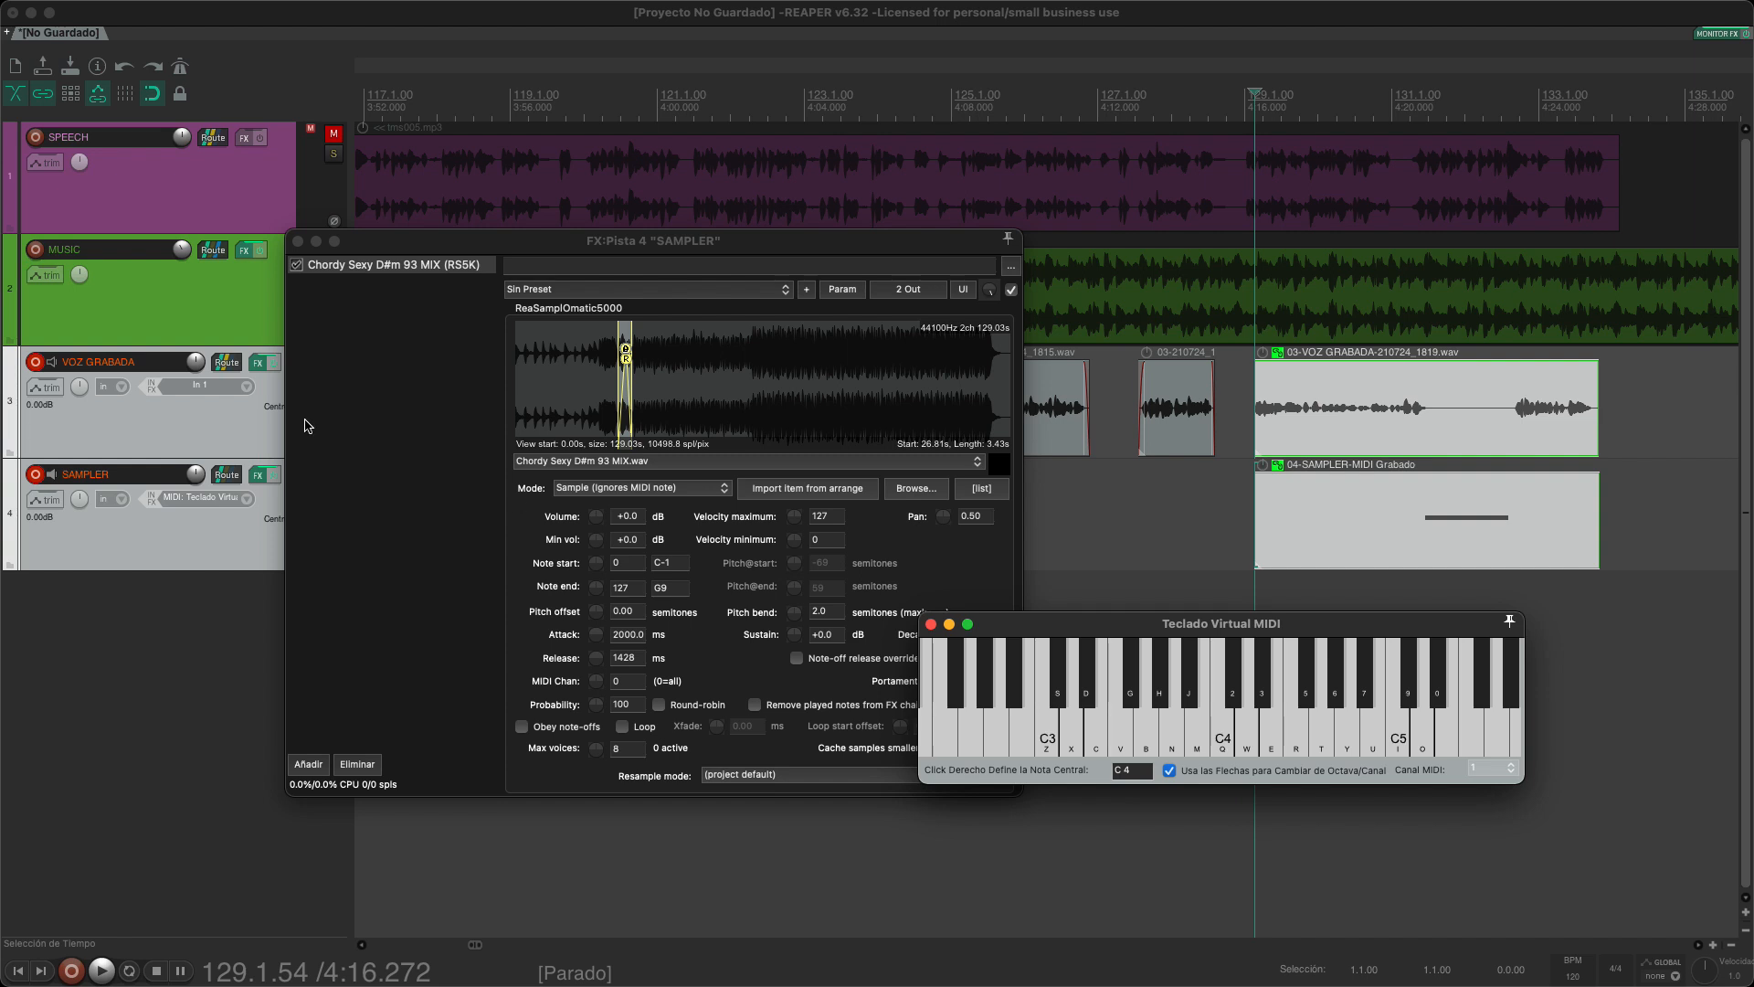
# Step: Disarm VOZ GRABADA and SAMPLER and play back the new take from just before its start
pyautogui.click(34, 364)
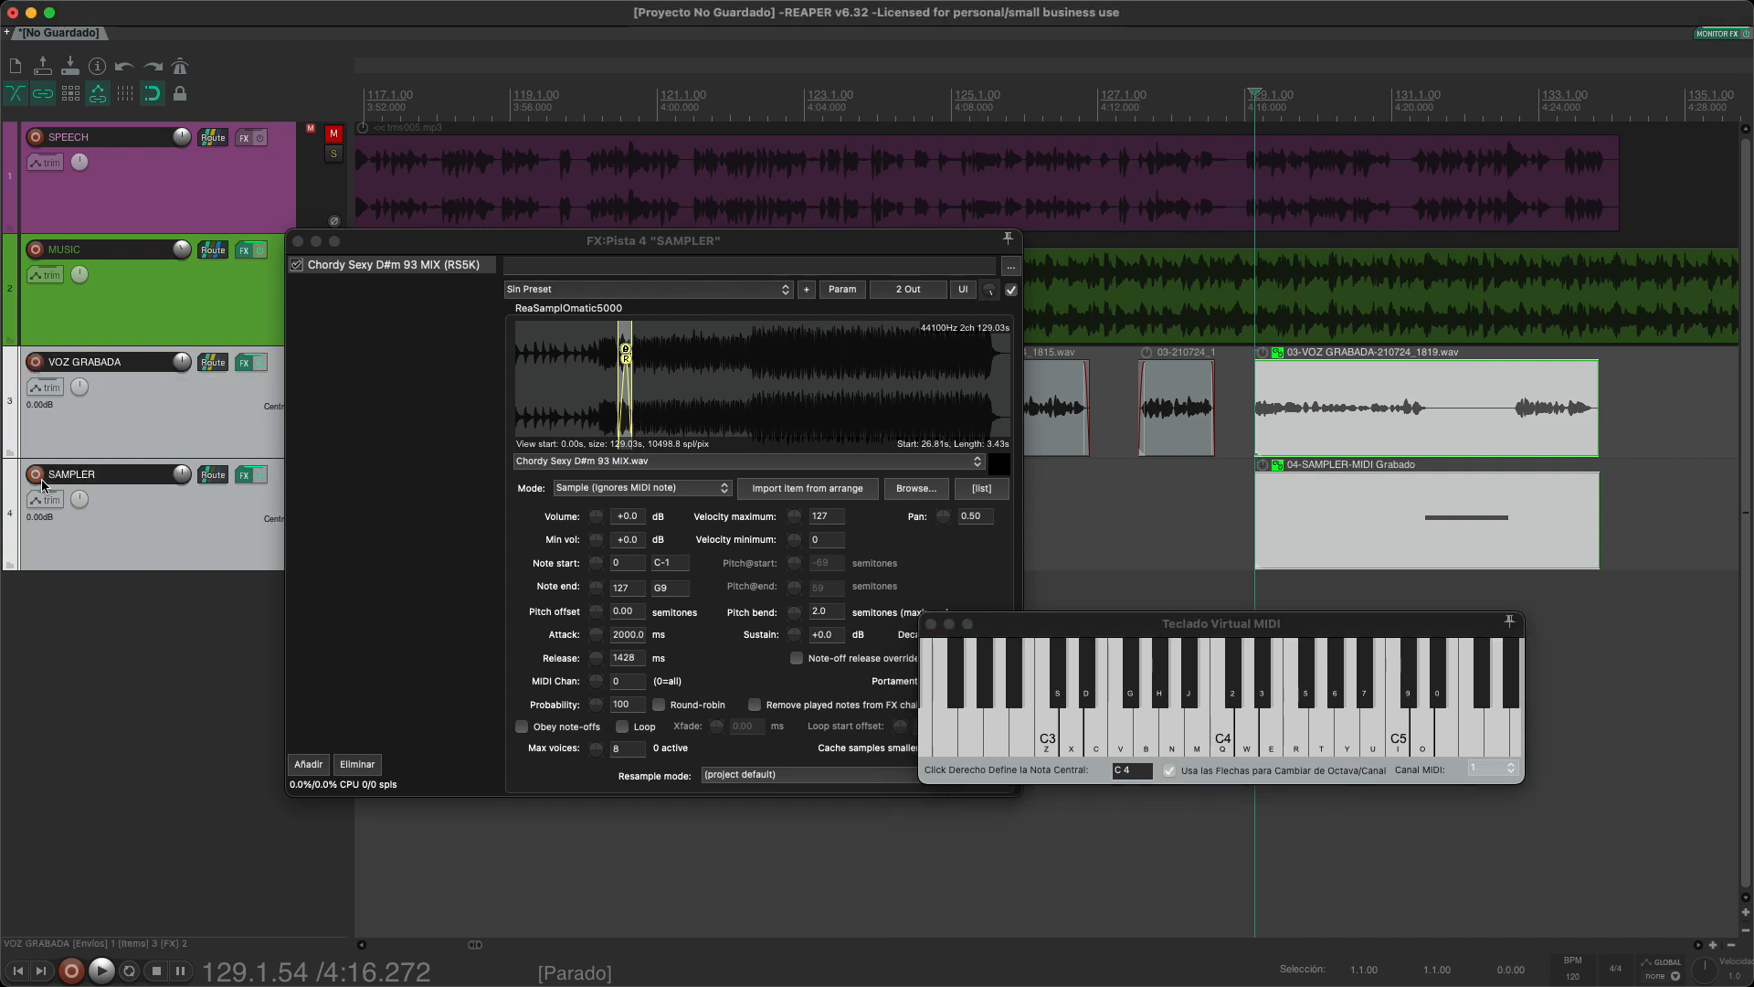
pyautogui.click(35, 474)
pyautogui.click(1237, 379)
pyautogui.press('space')
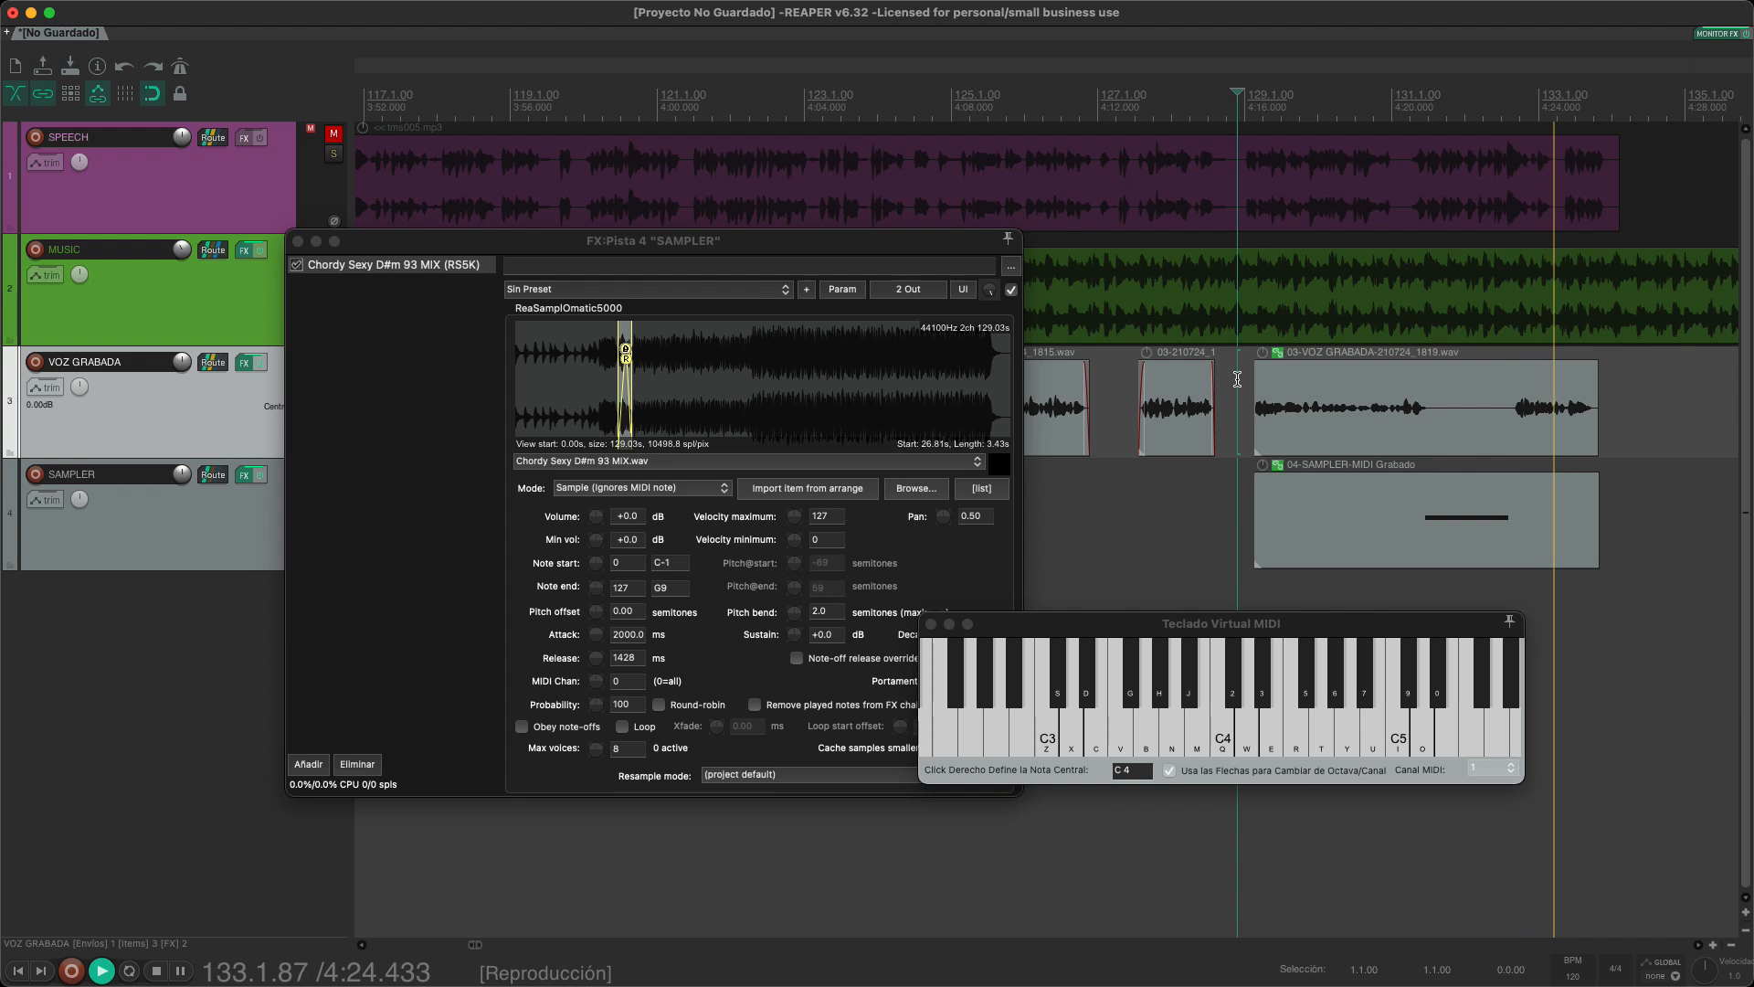
pyautogui.press('space')
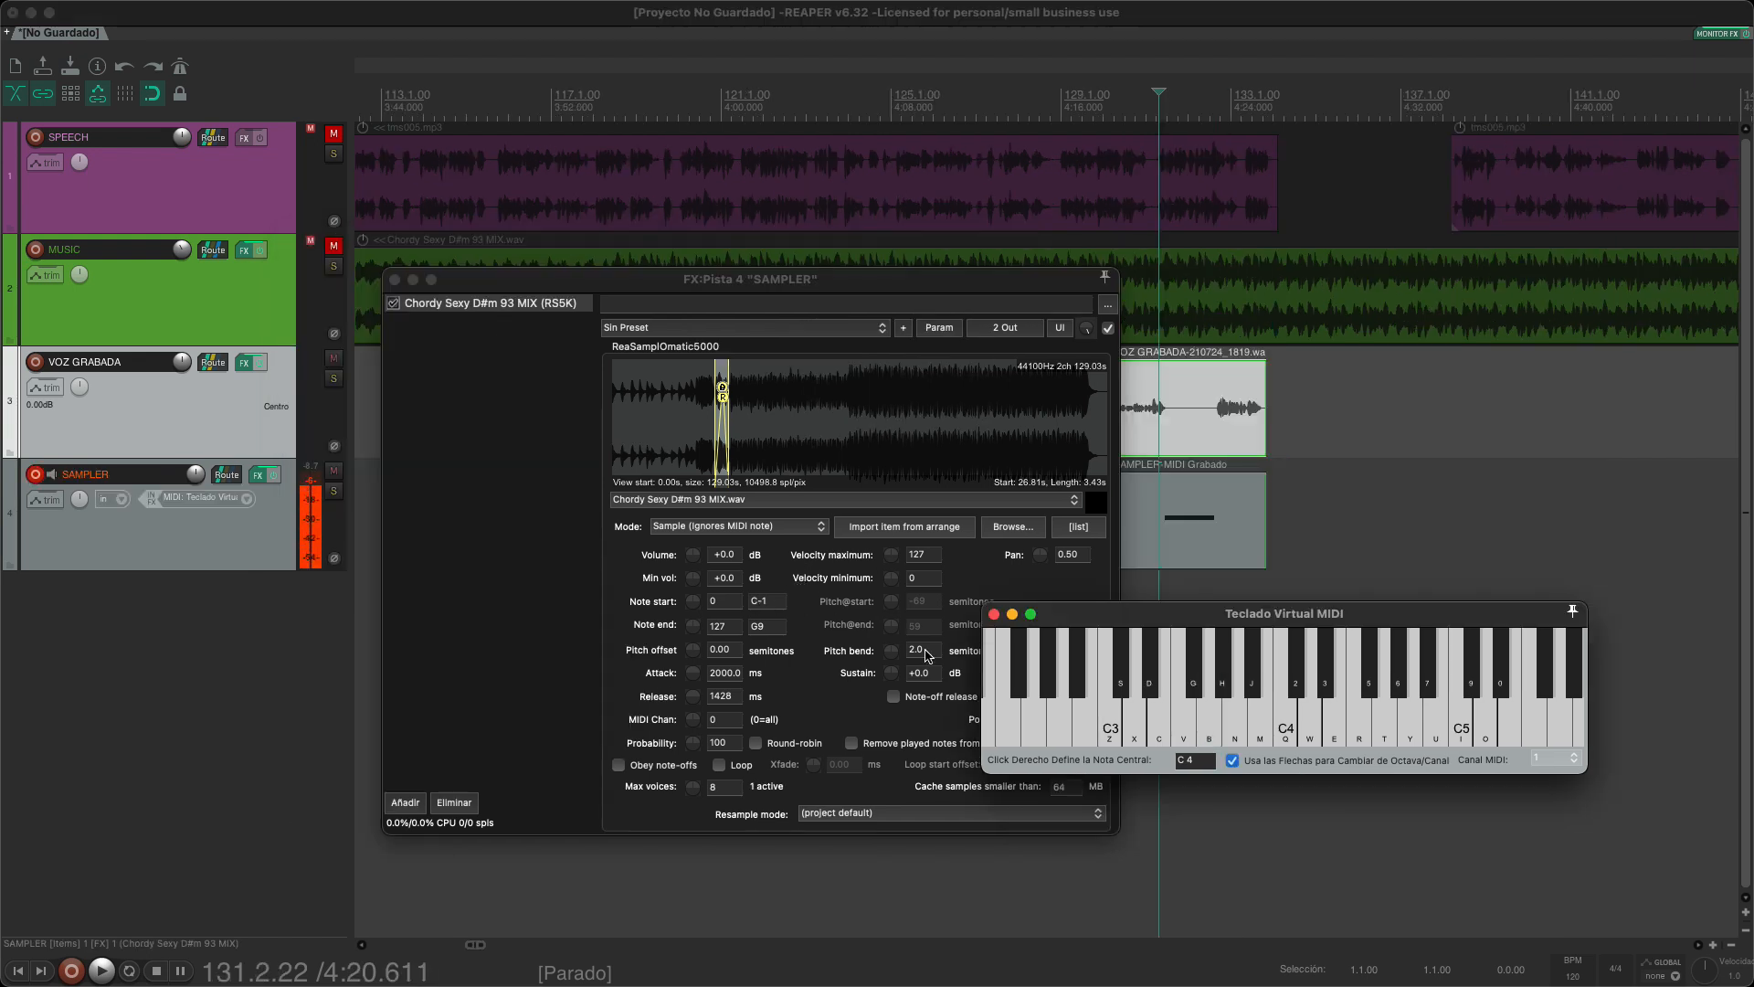
# Step: Restrict the Chordy Sexy sampler to note 48 (C3) as both note start and note end, and test C3 and D3
pyautogui.click(762, 603)
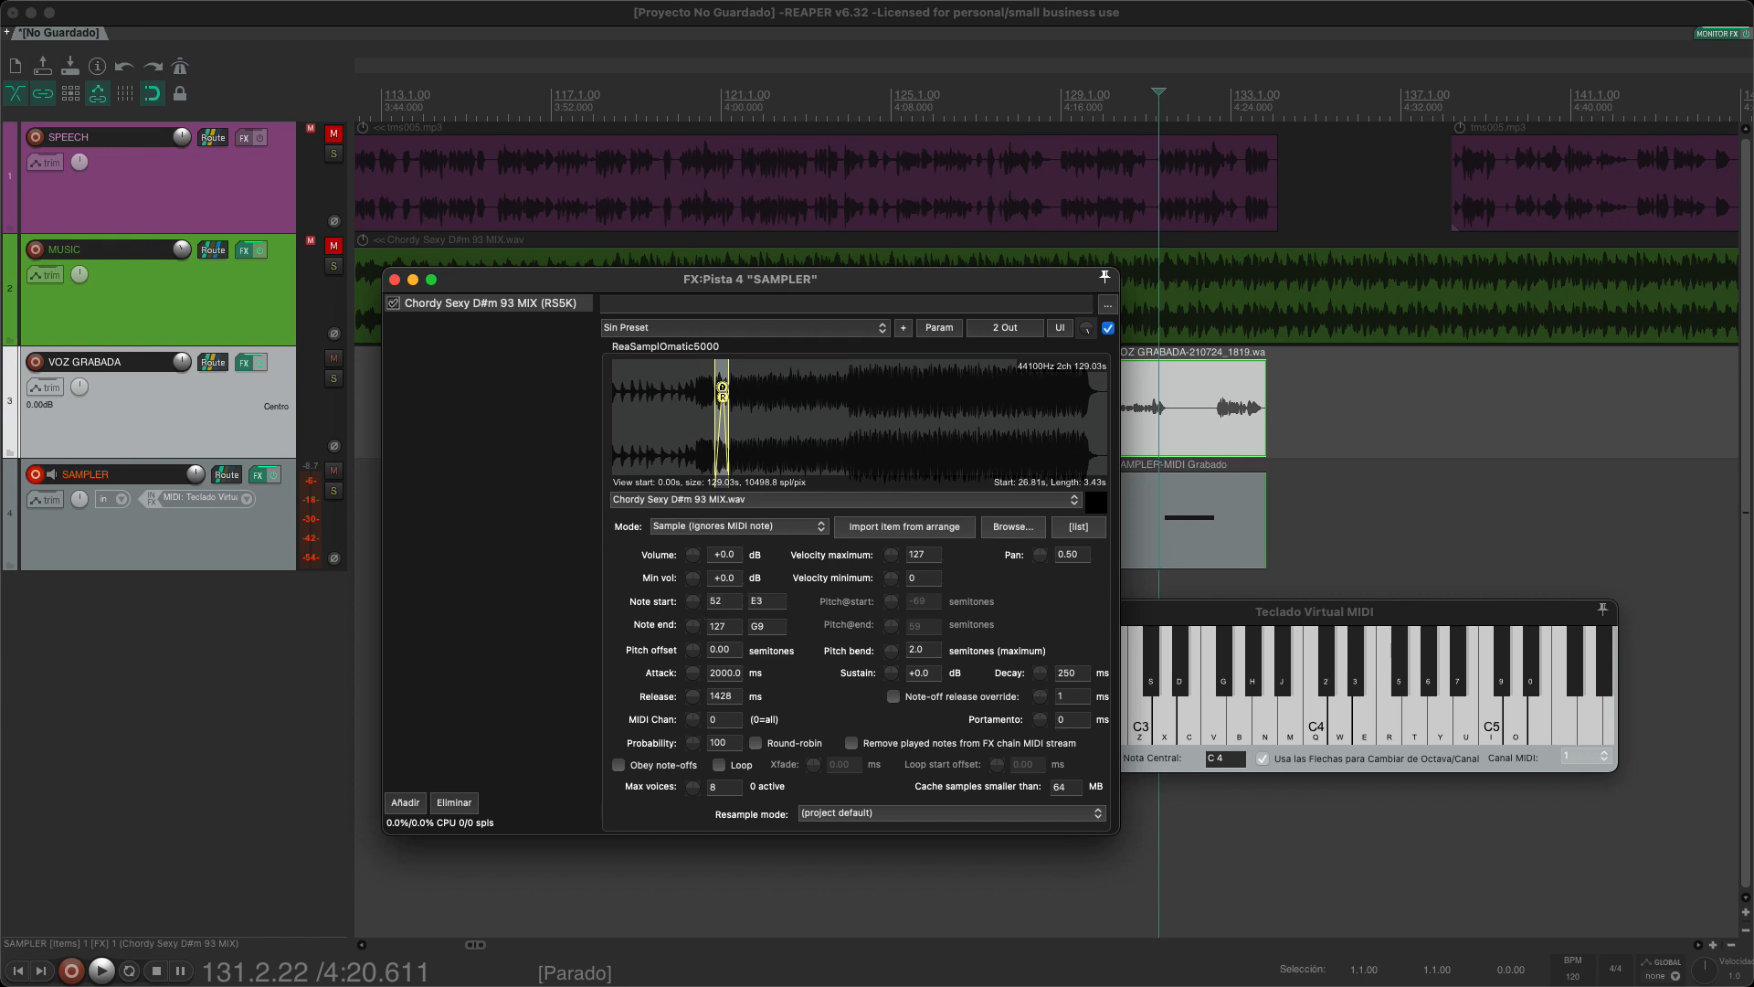
pyautogui.moveTo(693, 602); pyautogui.dragTo(693, 606)
pyautogui.click(775, 630)
pyautogui.moveTo(733, 626); pyautogui.dragTo(665, 626)
pyautogui.write('48')
pyautogui.press('Return')
pyautogui.click(1141, 731)
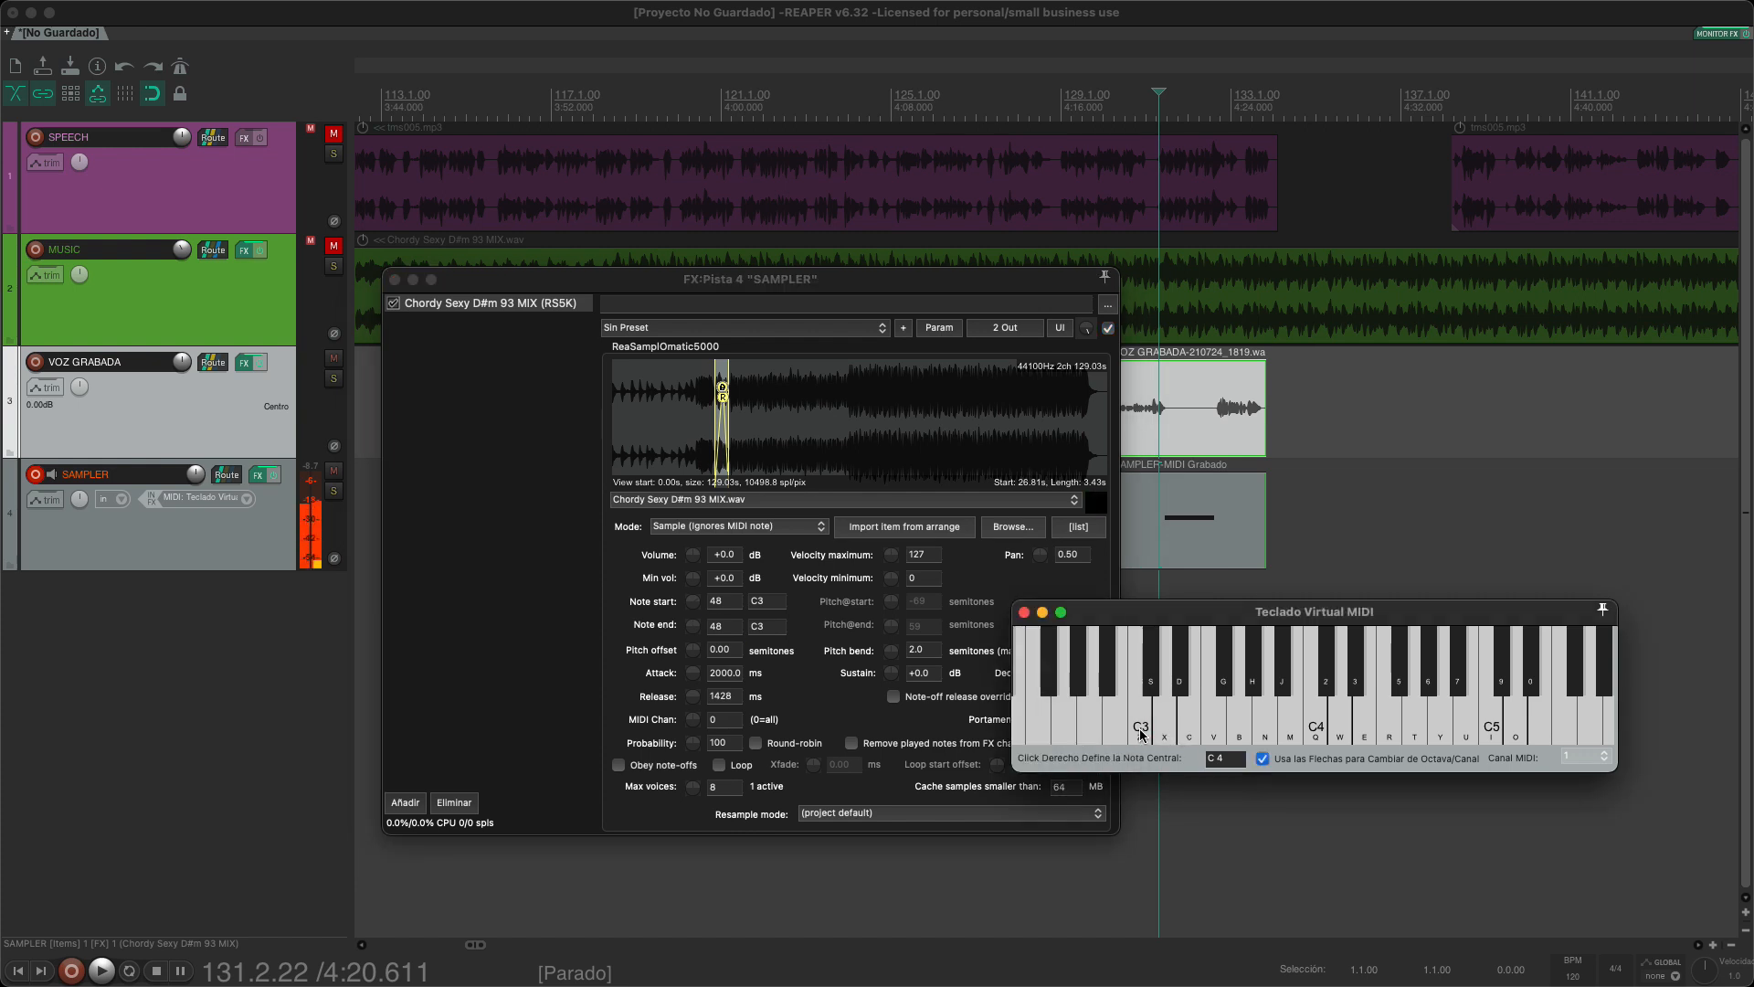
pyautogui.click(1164, 736)
pyautogui.click(1164, 736)
pyautogui.click(1164, 736)
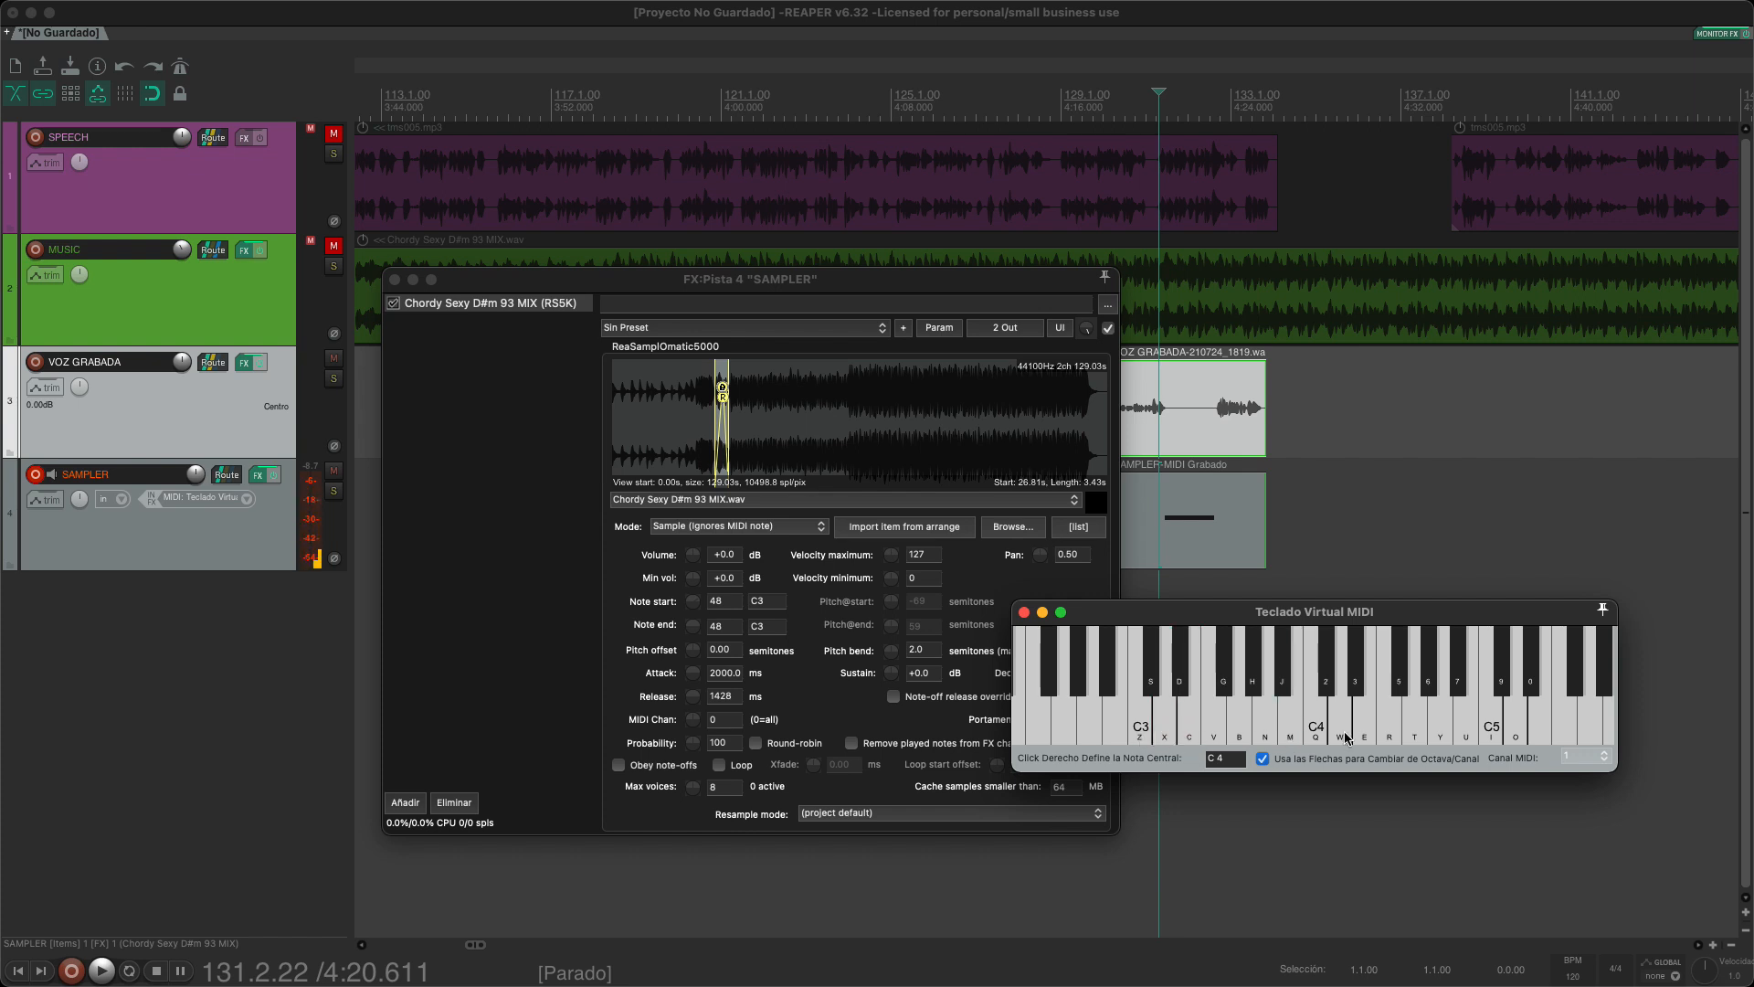
# Step: Filter the plug-ins for "sampl" and add a second ReaSamplOmatic5000 to the SAMPLER effects chain
pyautogui.click(429, 334)
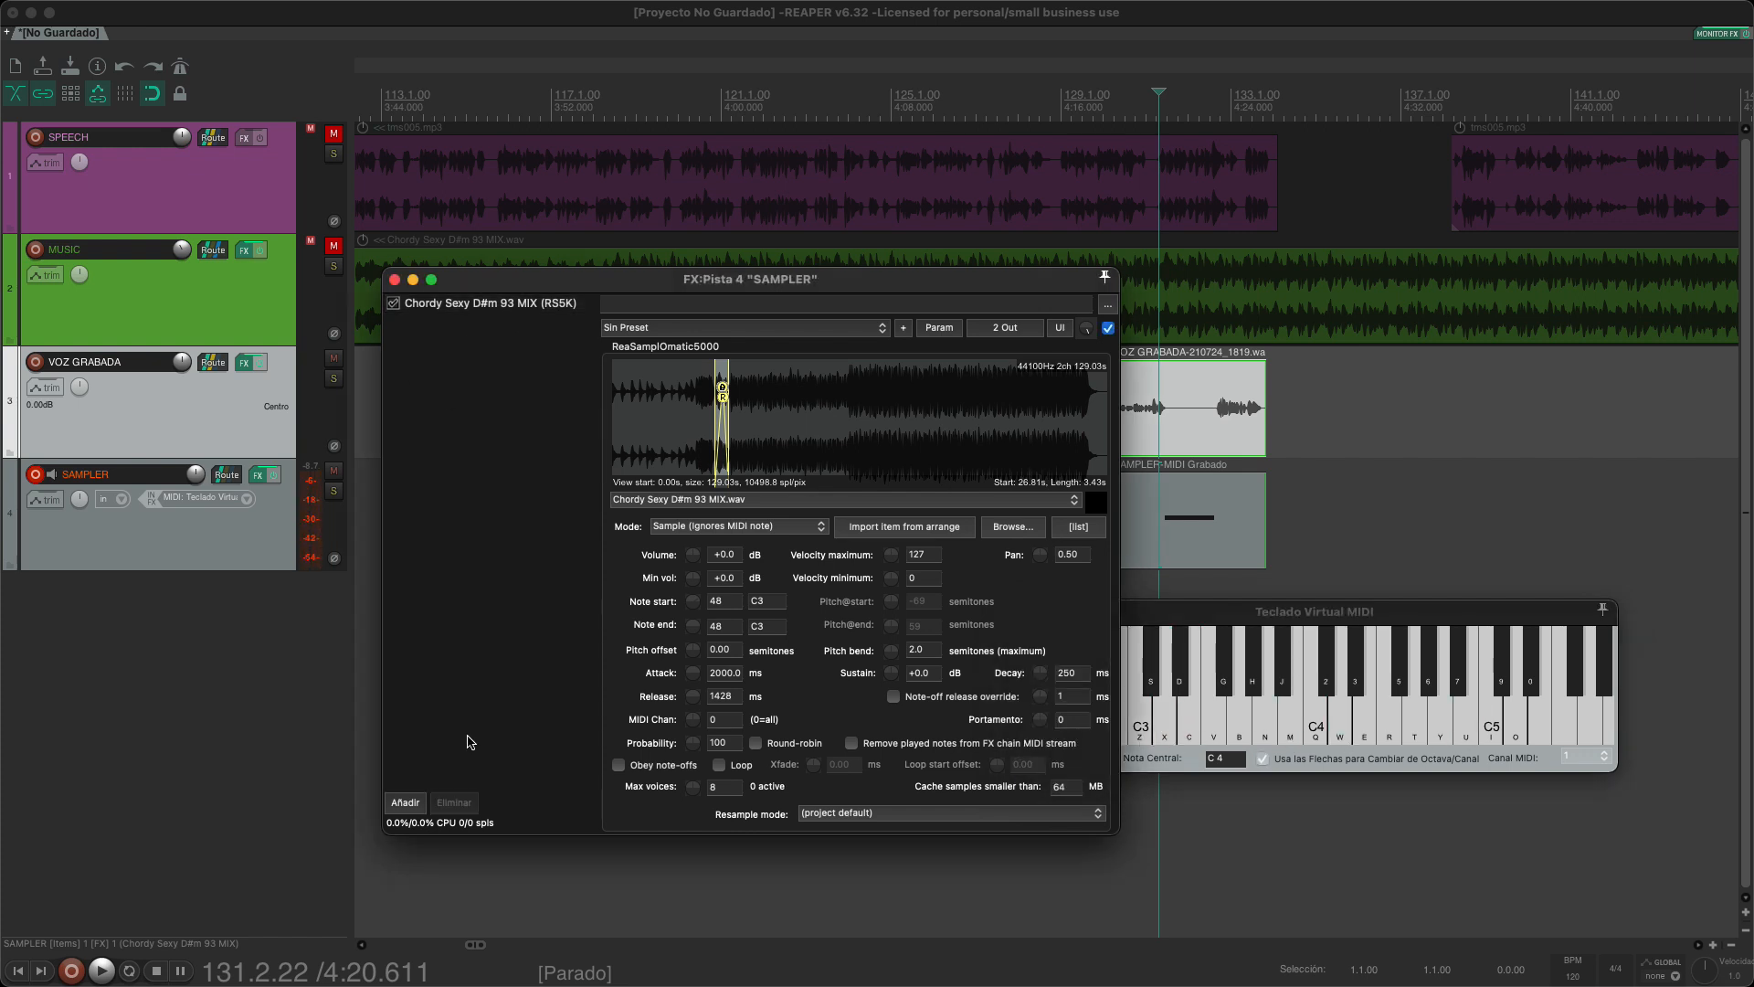
pyautogui.click(422, 803)
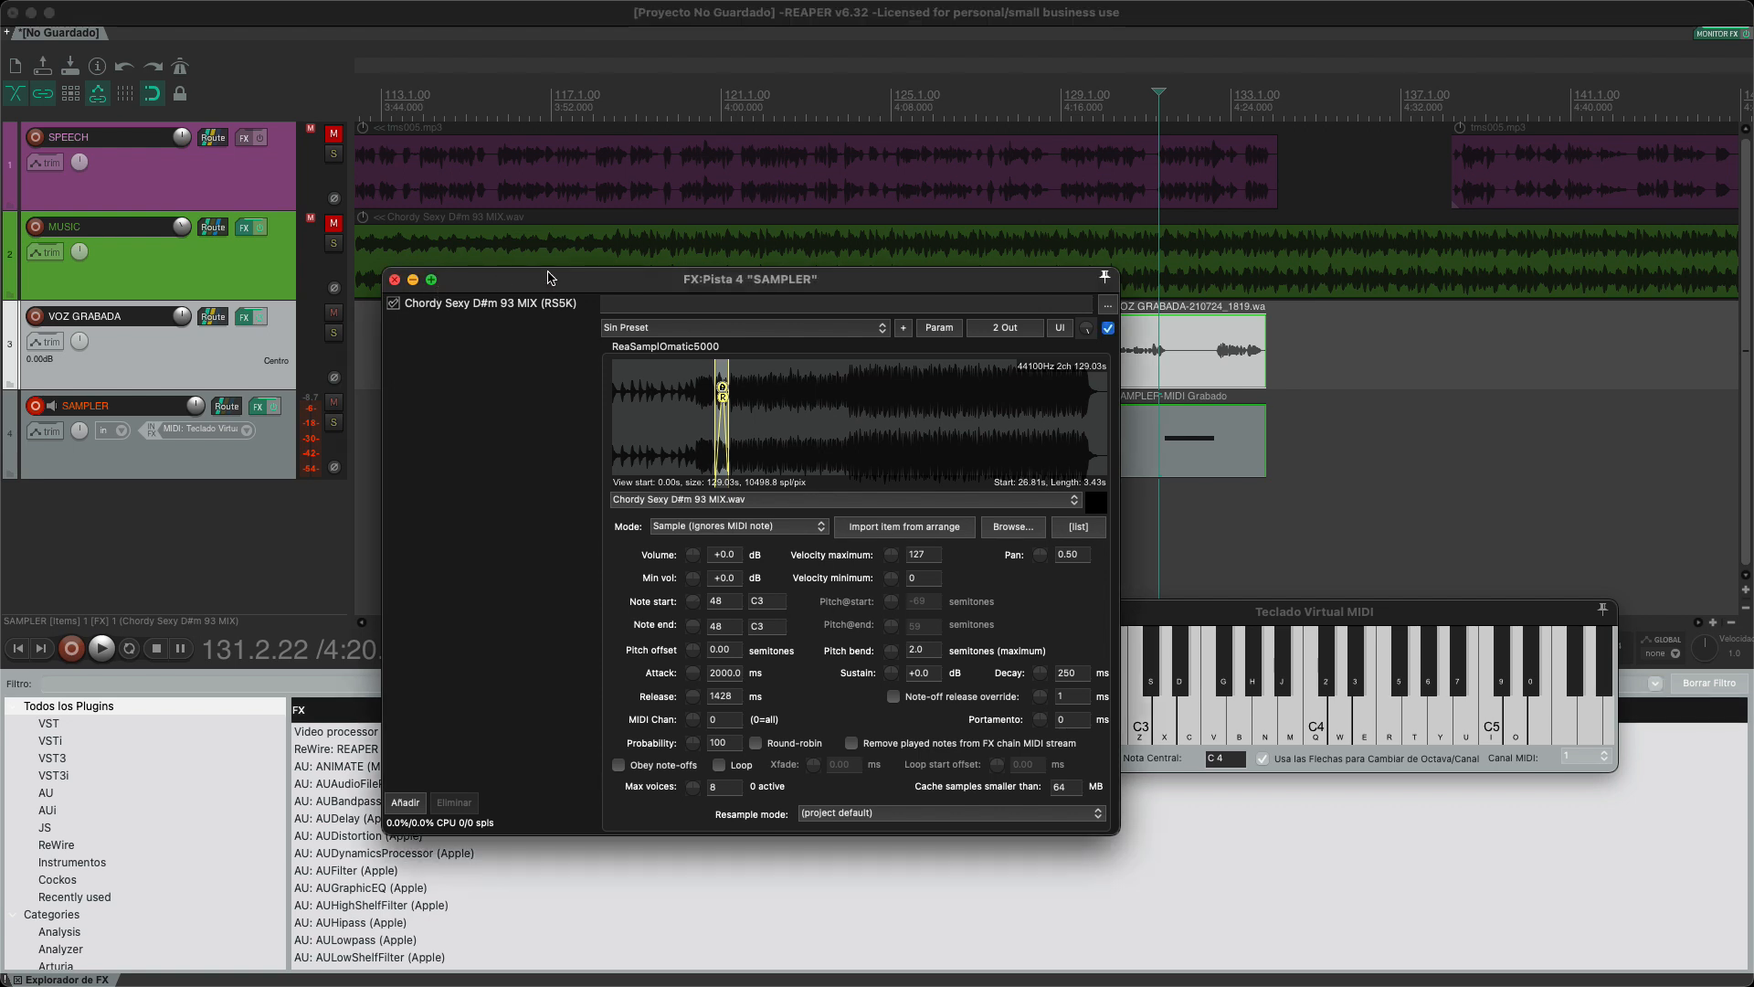
pyautogui.click(71, 683)
pyautogui.write('sam')
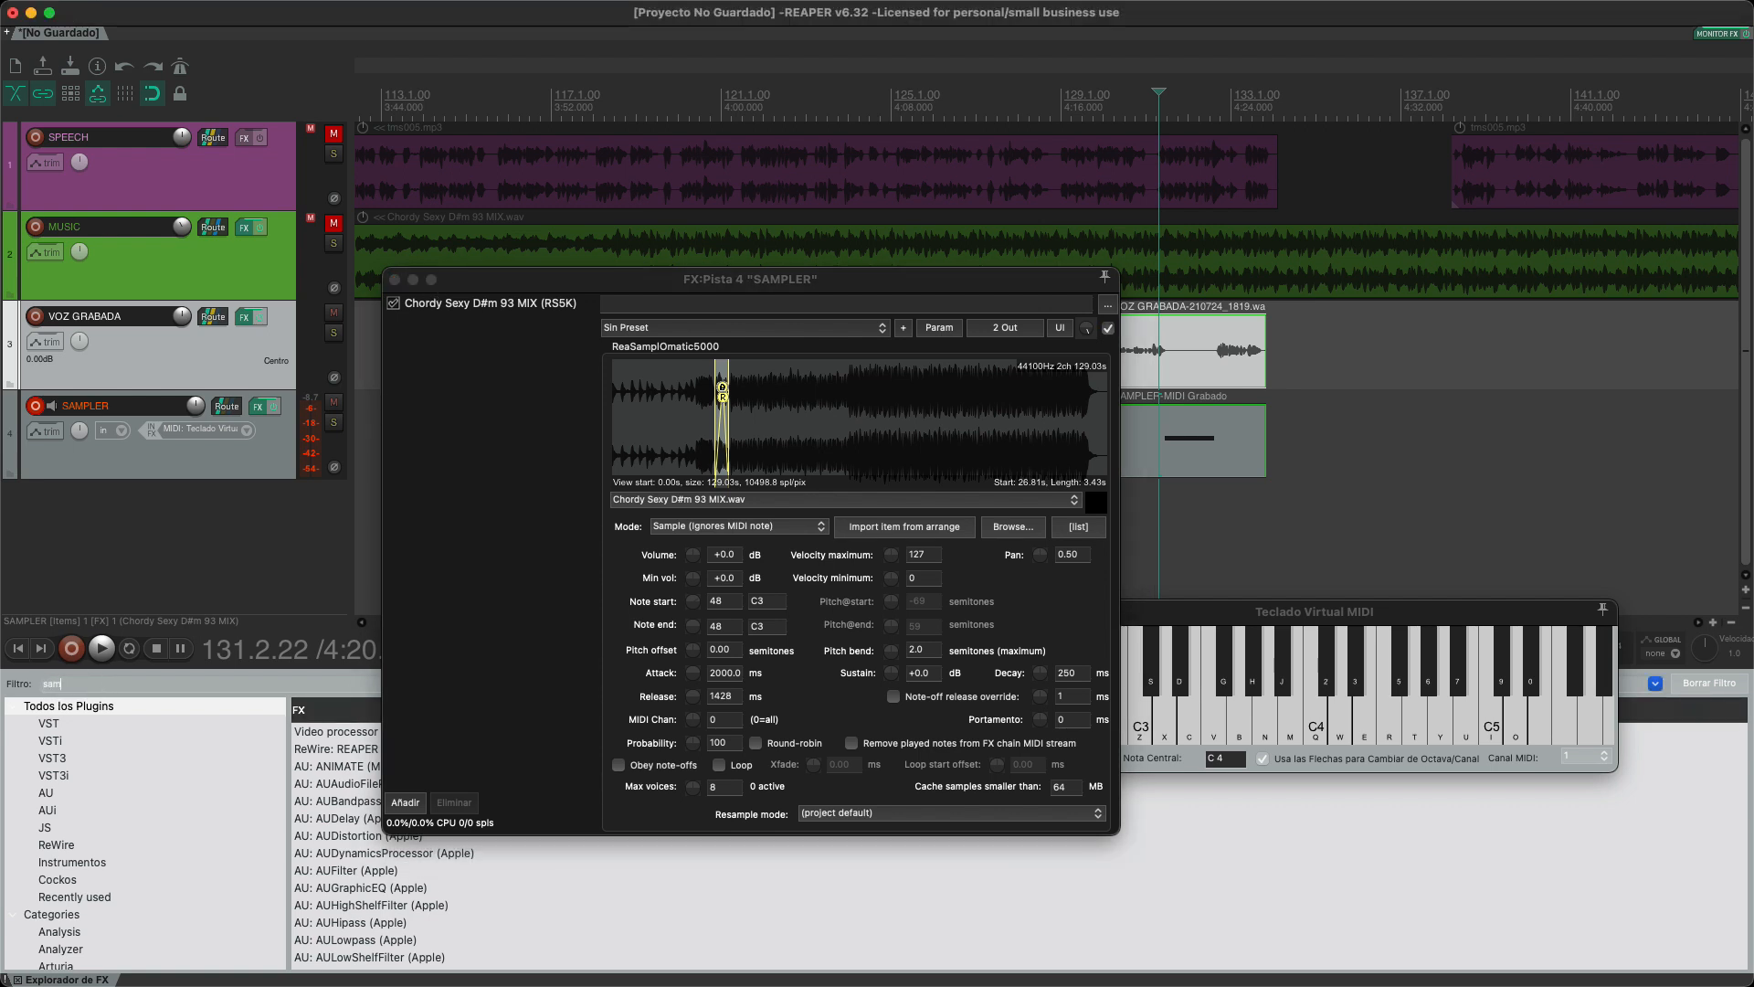
pyautogui.write('pl')
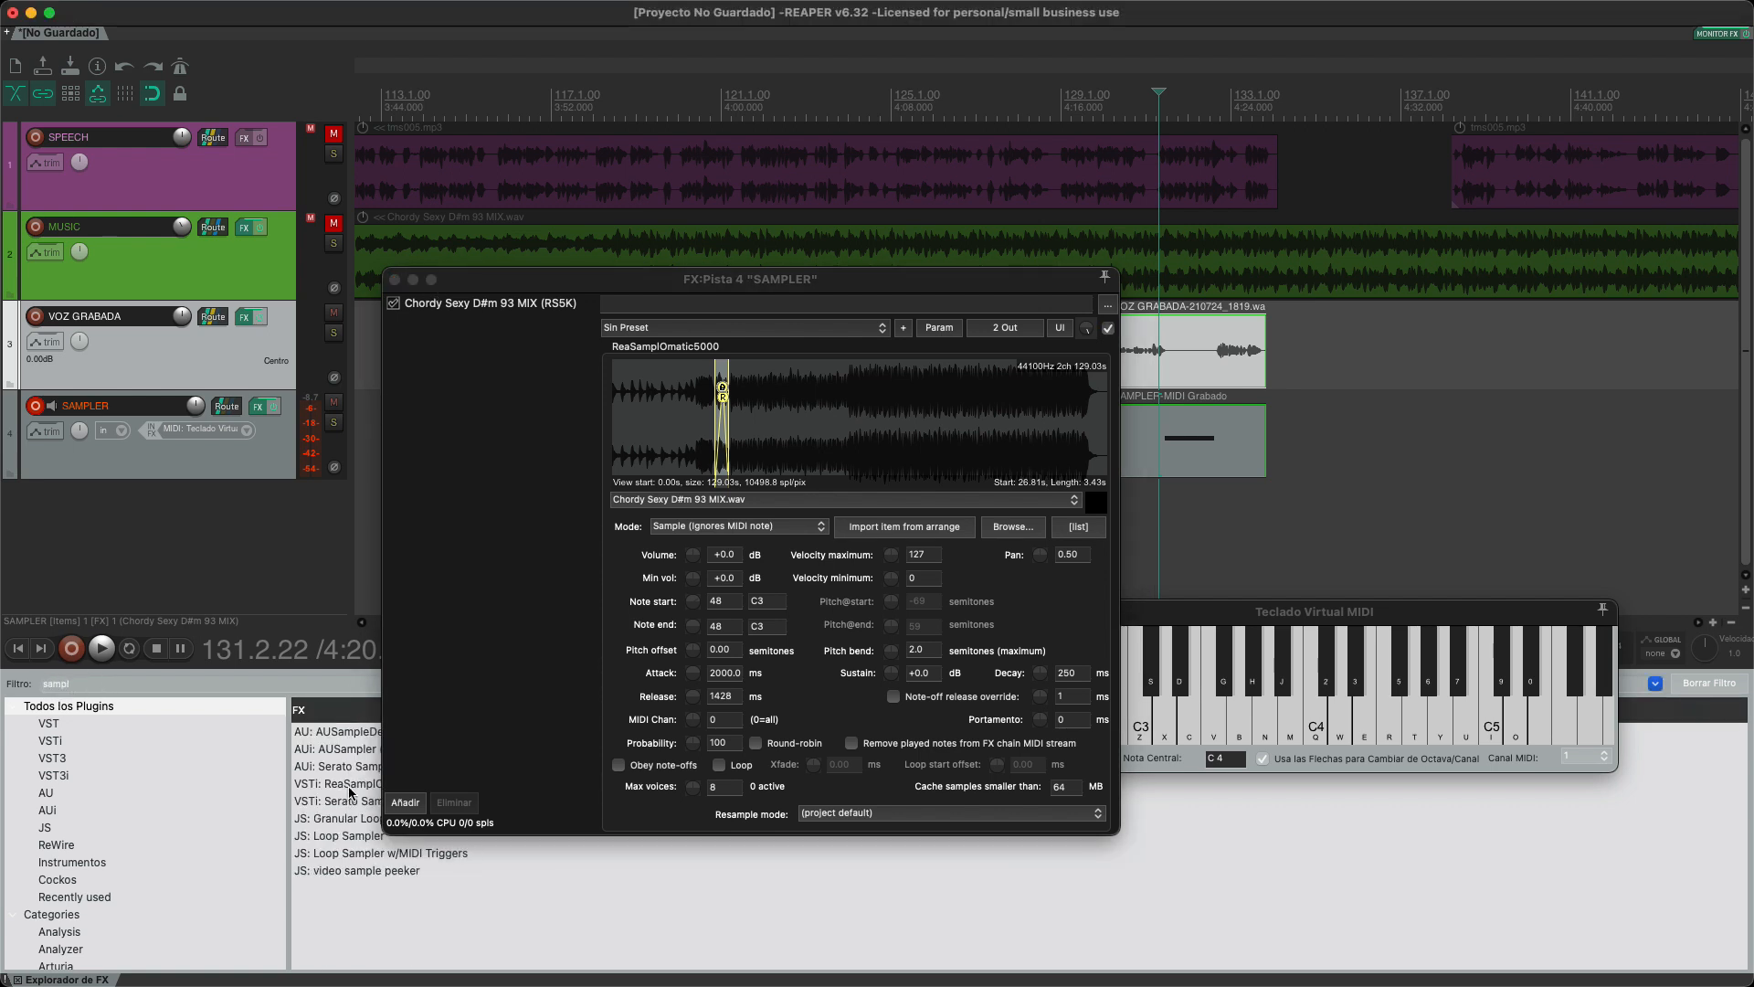
pyautogui.moveTo(349, 792); pyautogui.dragTo(484, 592)
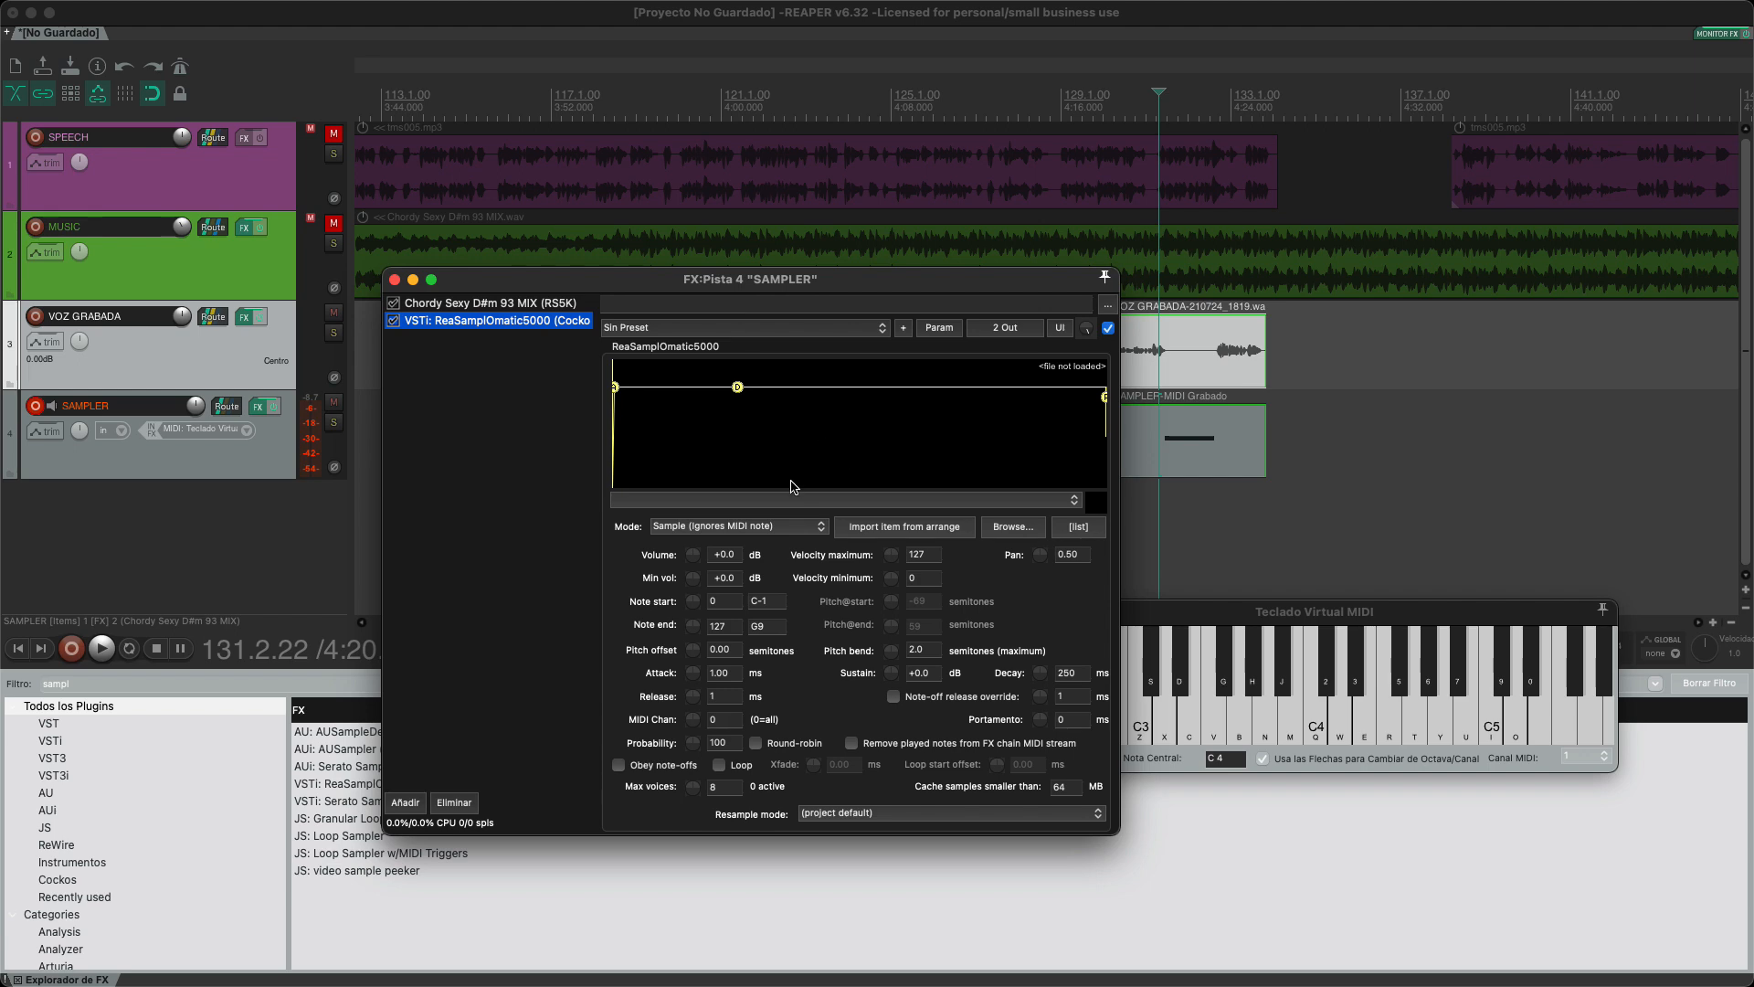
# Step: Load Atmosferu 90 C#m MIX.wav from the Johan Instrumentales folder in Finder into the second sampler
pyautogui.press('super+Tab')
pyautogui.press('super+Tab')
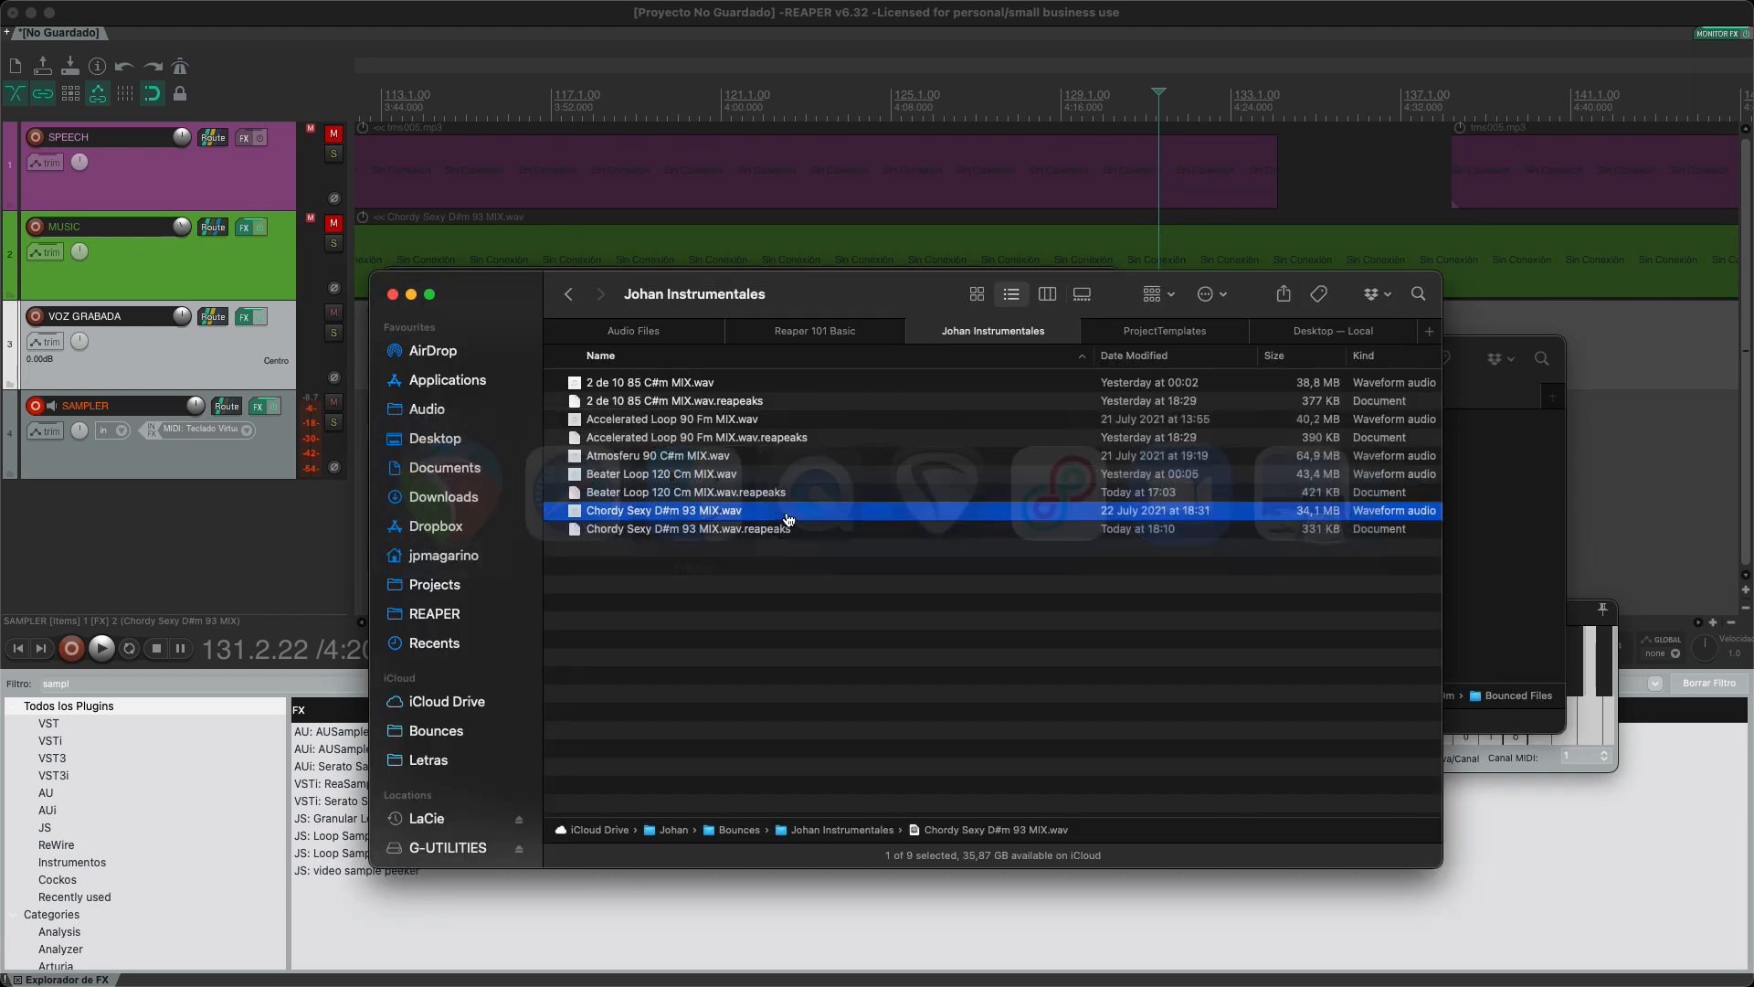
pyautogui.moveTo(650, 455); pyautogui.dragTo(721, 381)
pyautogui.press('super+Tab')
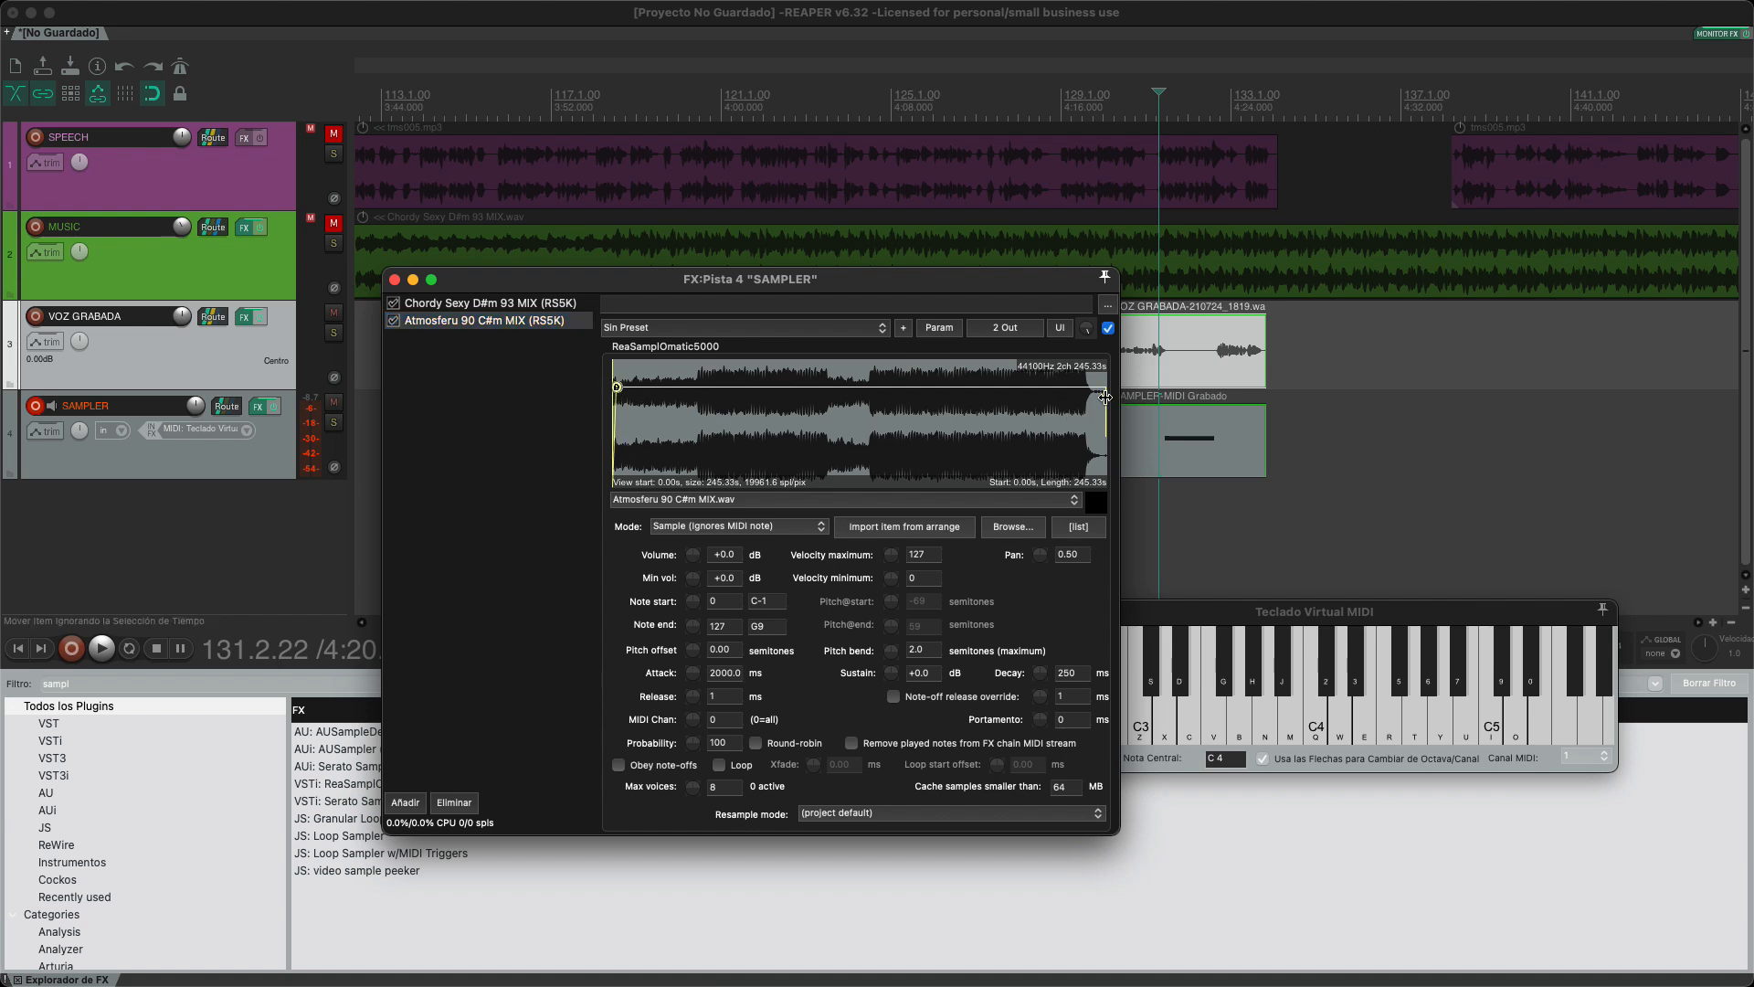
# Step: Trim the Atmosferu sample to start at about 108.63 s with a length of about 5.17 s, and test it on the virtual keyboard
pyautogui.moveTo(1105, 396); pyautogui.dragTo(975, 394)
pyautogui.moveTo(1105, 436)
pyautogui.mouseDown()
pyautogui.moveTo(1064, 420)
pyautogui.moveTo(869, 438)
pyautogui.moveTo(824, 399)
pyautogui.moveTo(863, 398)
pyautogui.mouseUp()
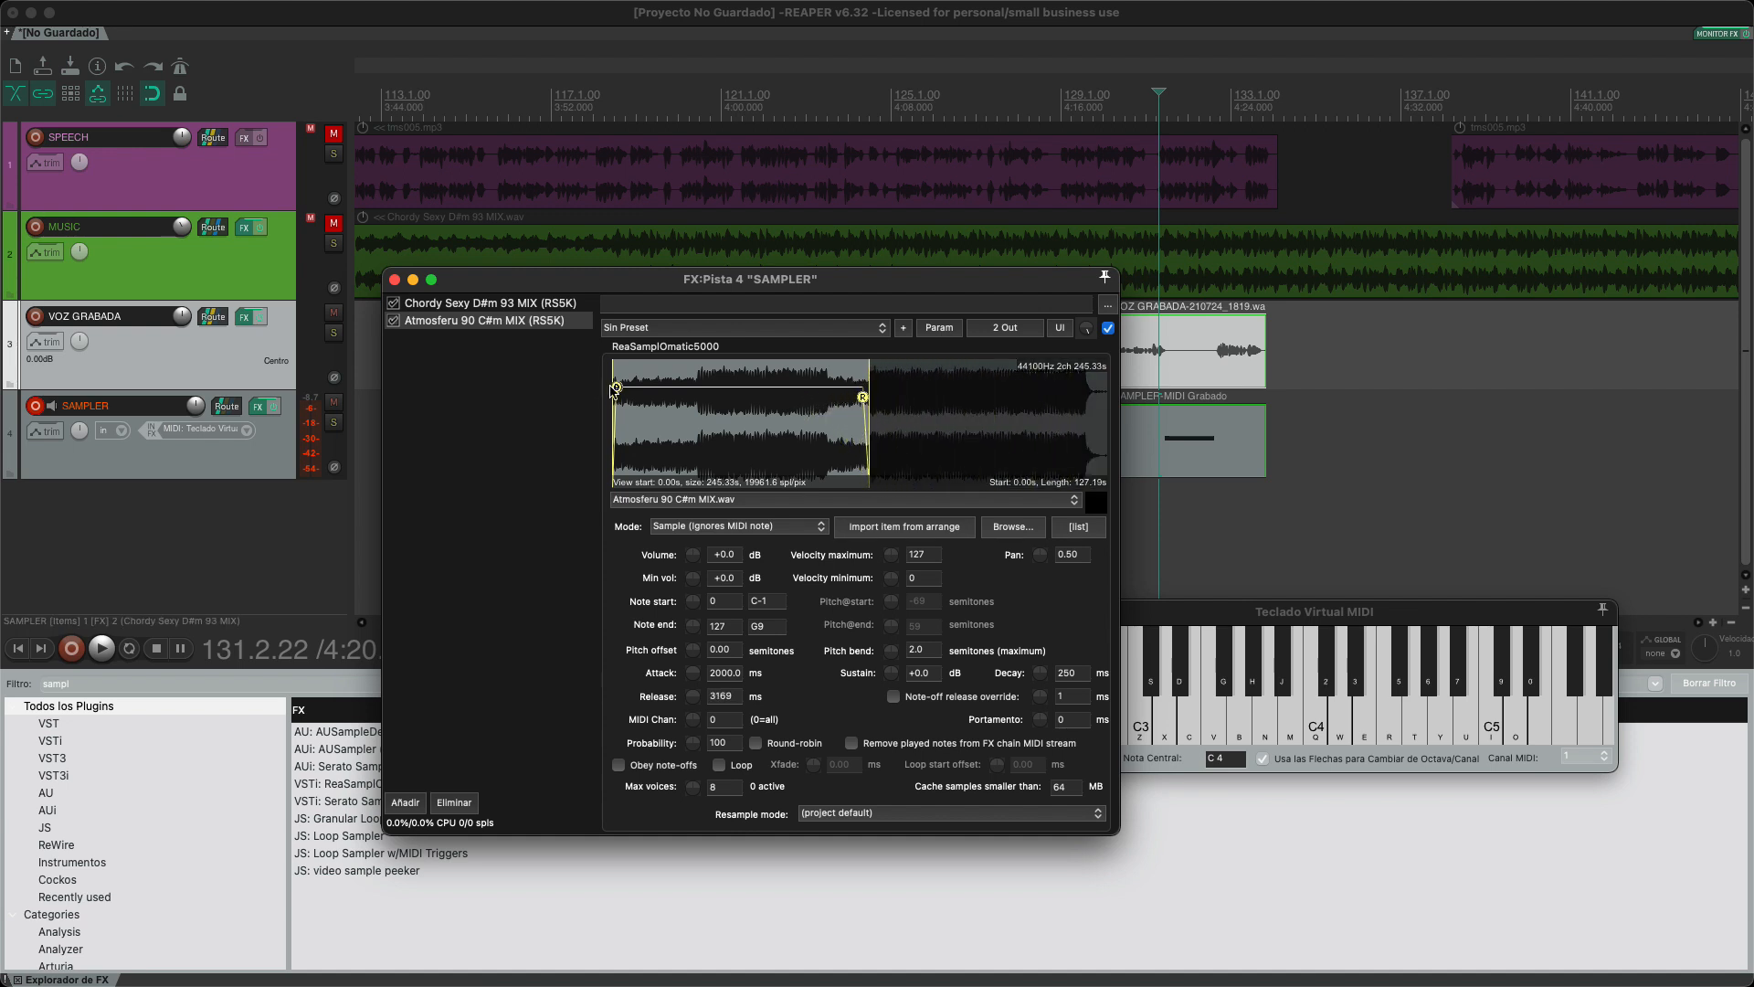
pyautogui.moveTo(613, 385); pyautogui.dragTo(837, 406)
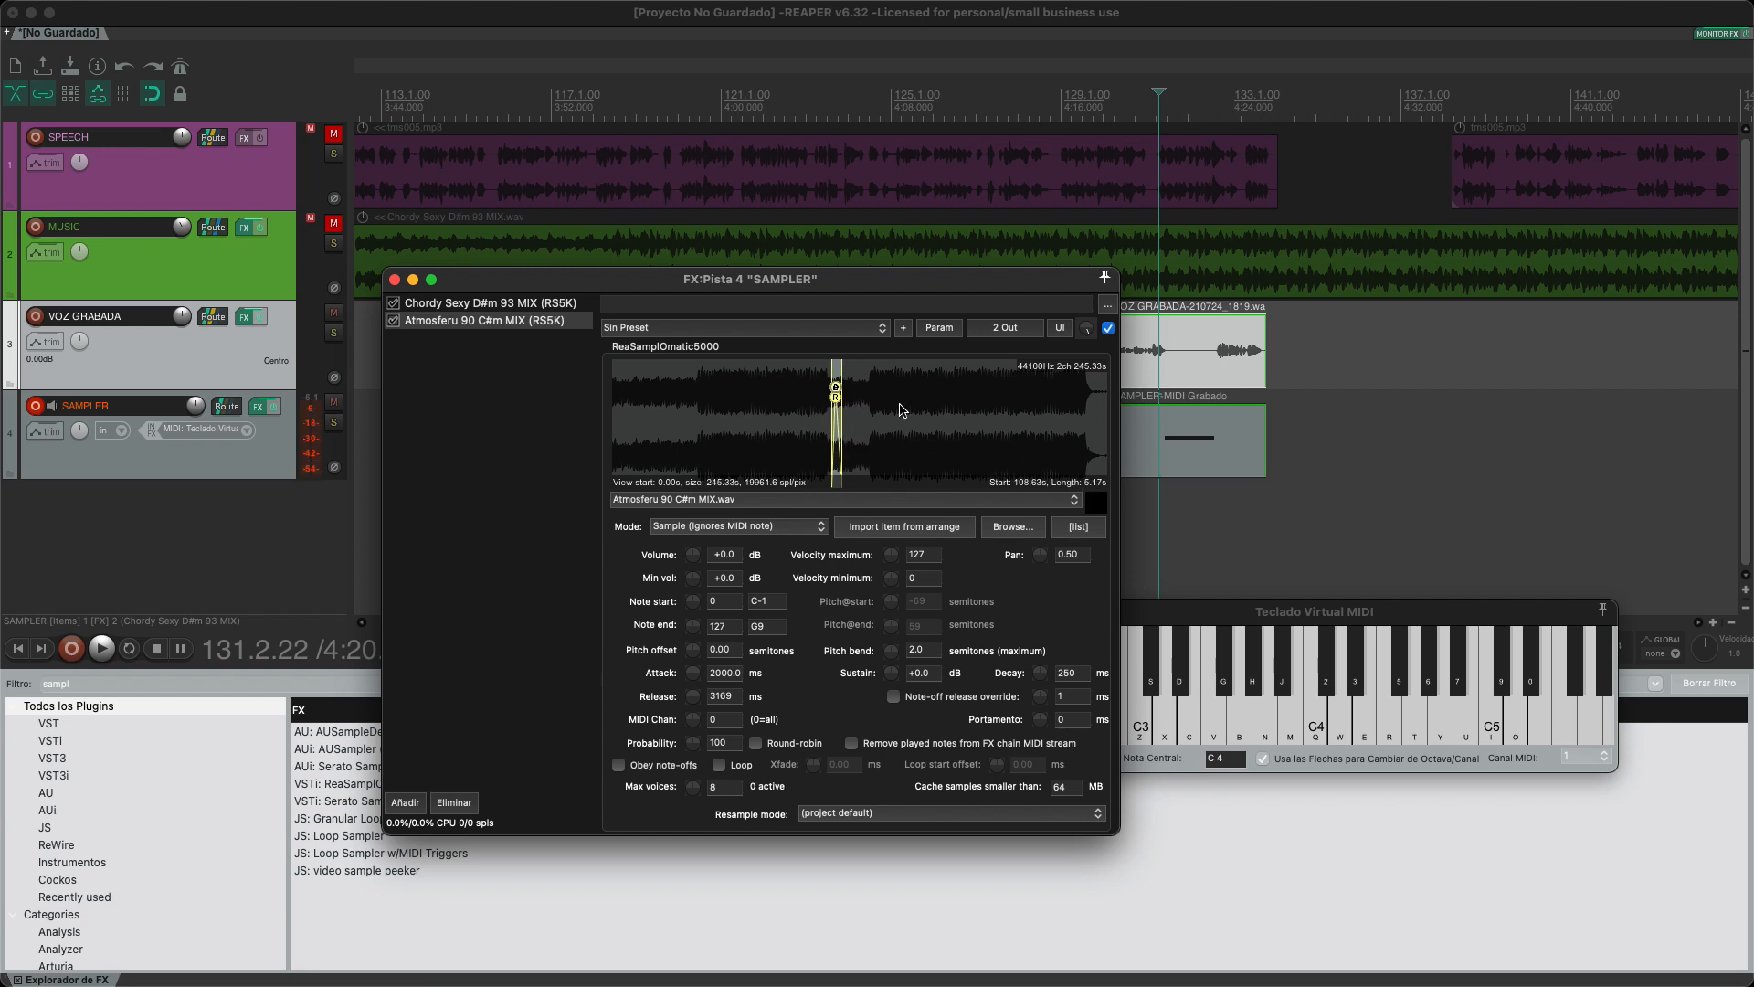
pyautogui.click(1188, 742)
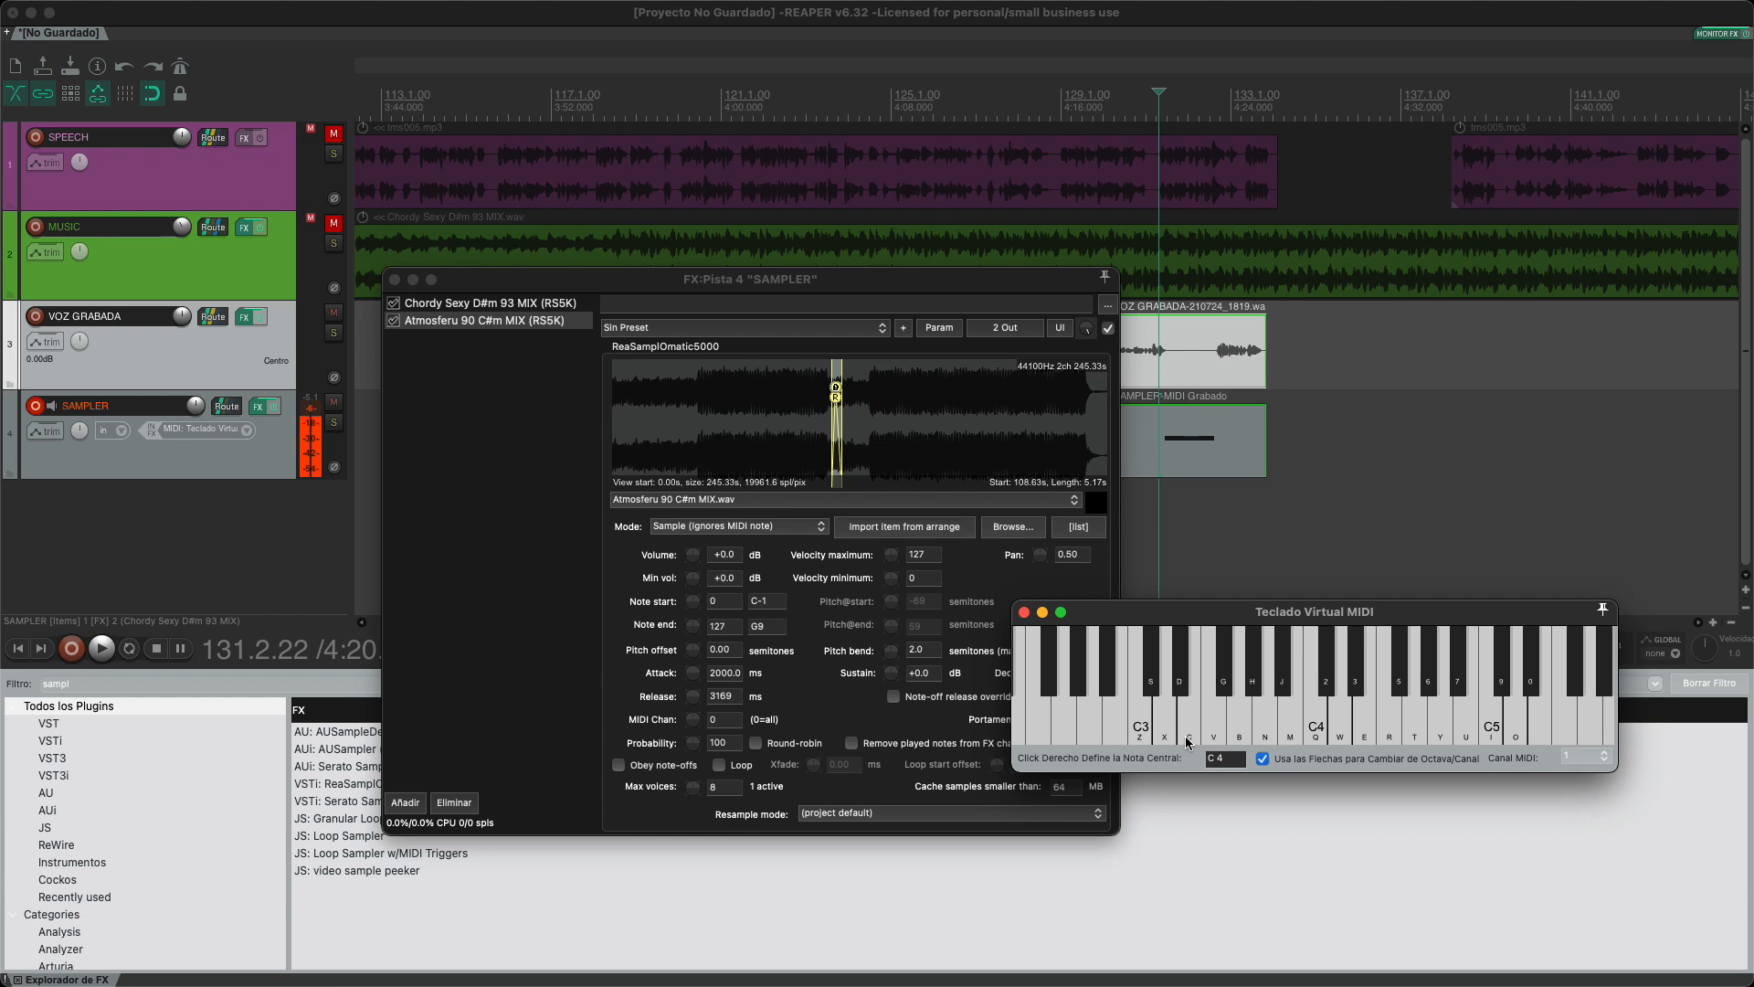
pyautogui.click(1147, 731)
pyautogui.click(1146, 731)
# Step: Restrict the Atmosferu sampler to note 50 (D3) as note start and end, test C3 and D3, and close the effects chain
pyautogui.click(724, 601)
pyautogui.write('49')
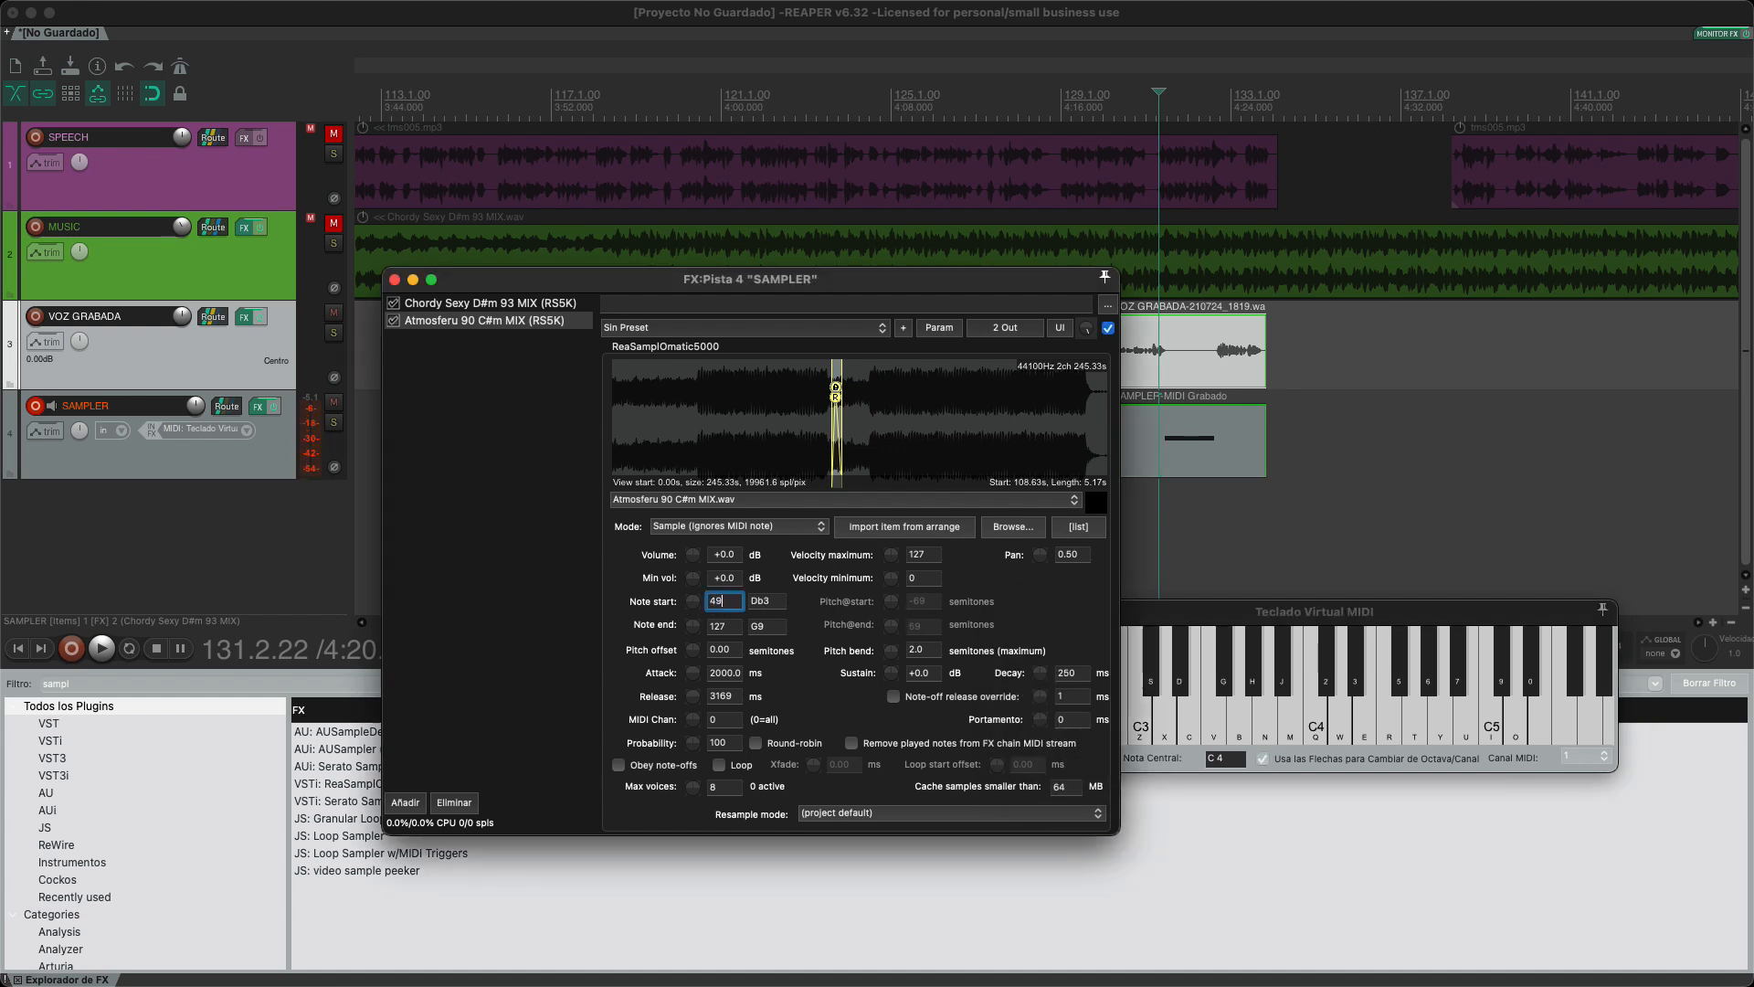
pyautogui.press('Return')
pyautogui.click(723, 602)
pyautogui.write('50')
pyautogui.press('Return')
pyautogui.doubleClick(718, 627)
pyautogui.write('50')
pyautogui.press('Return')
pyautogui.click(1141, 729)
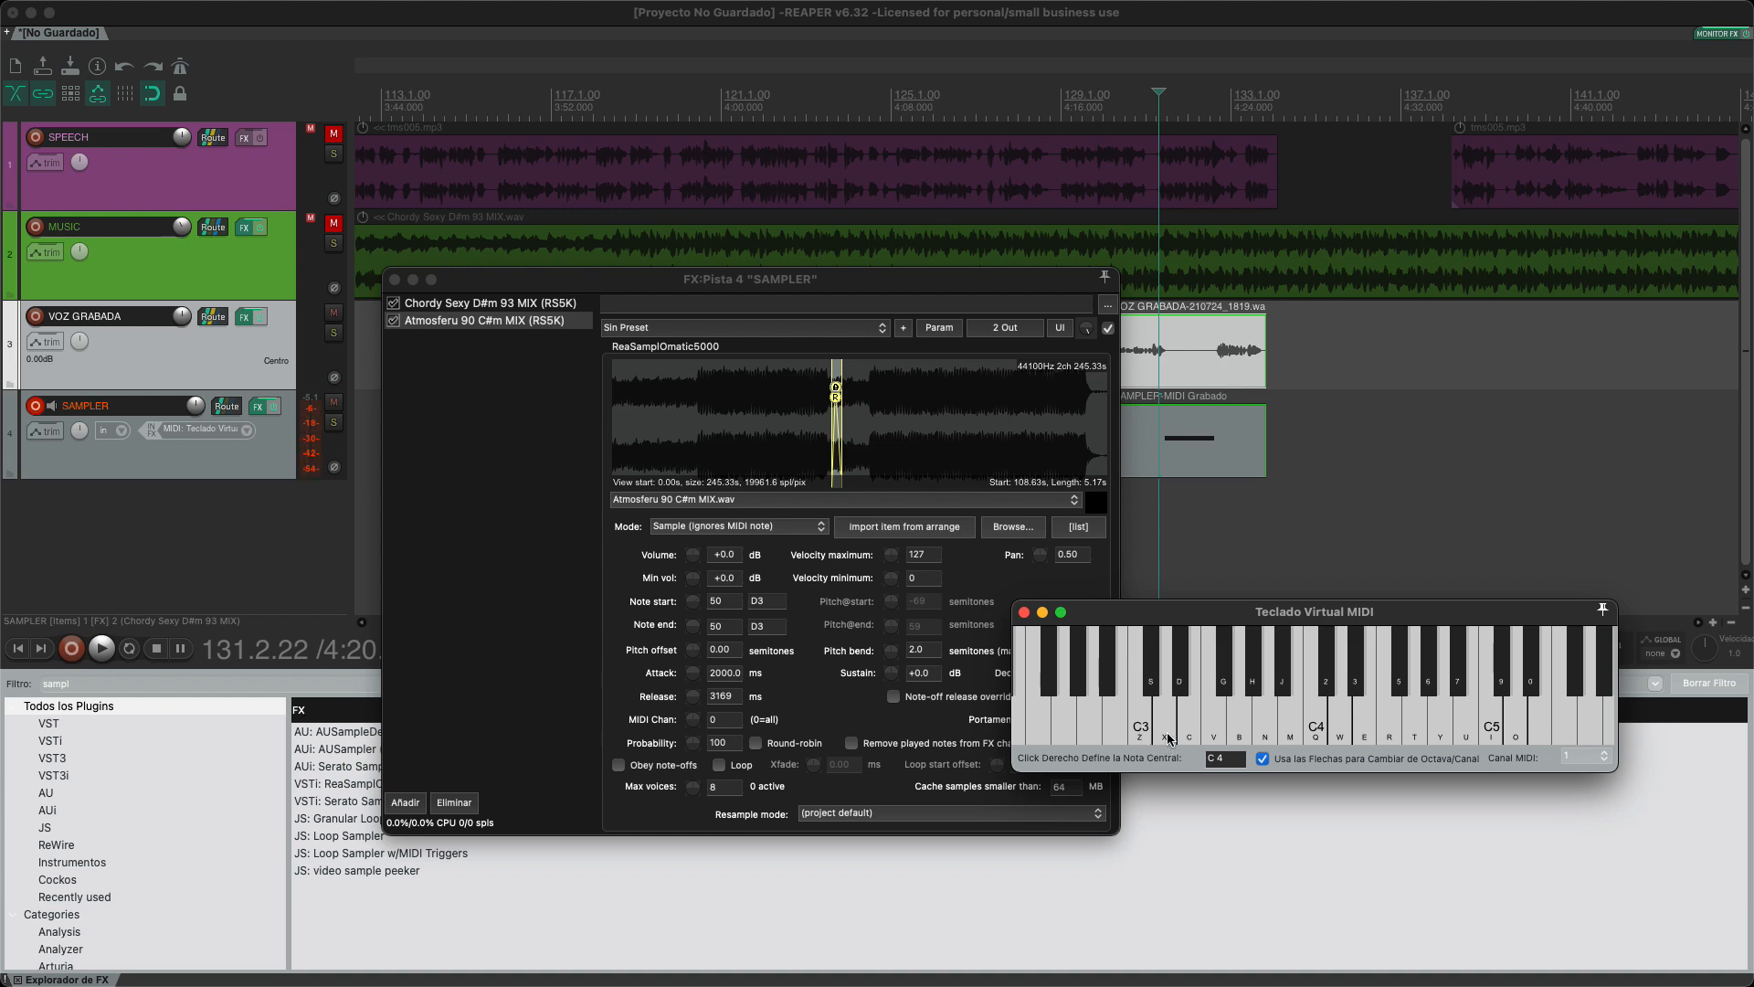
pyautogui.click(1169, 739)
pyautogui.click(394, 278)
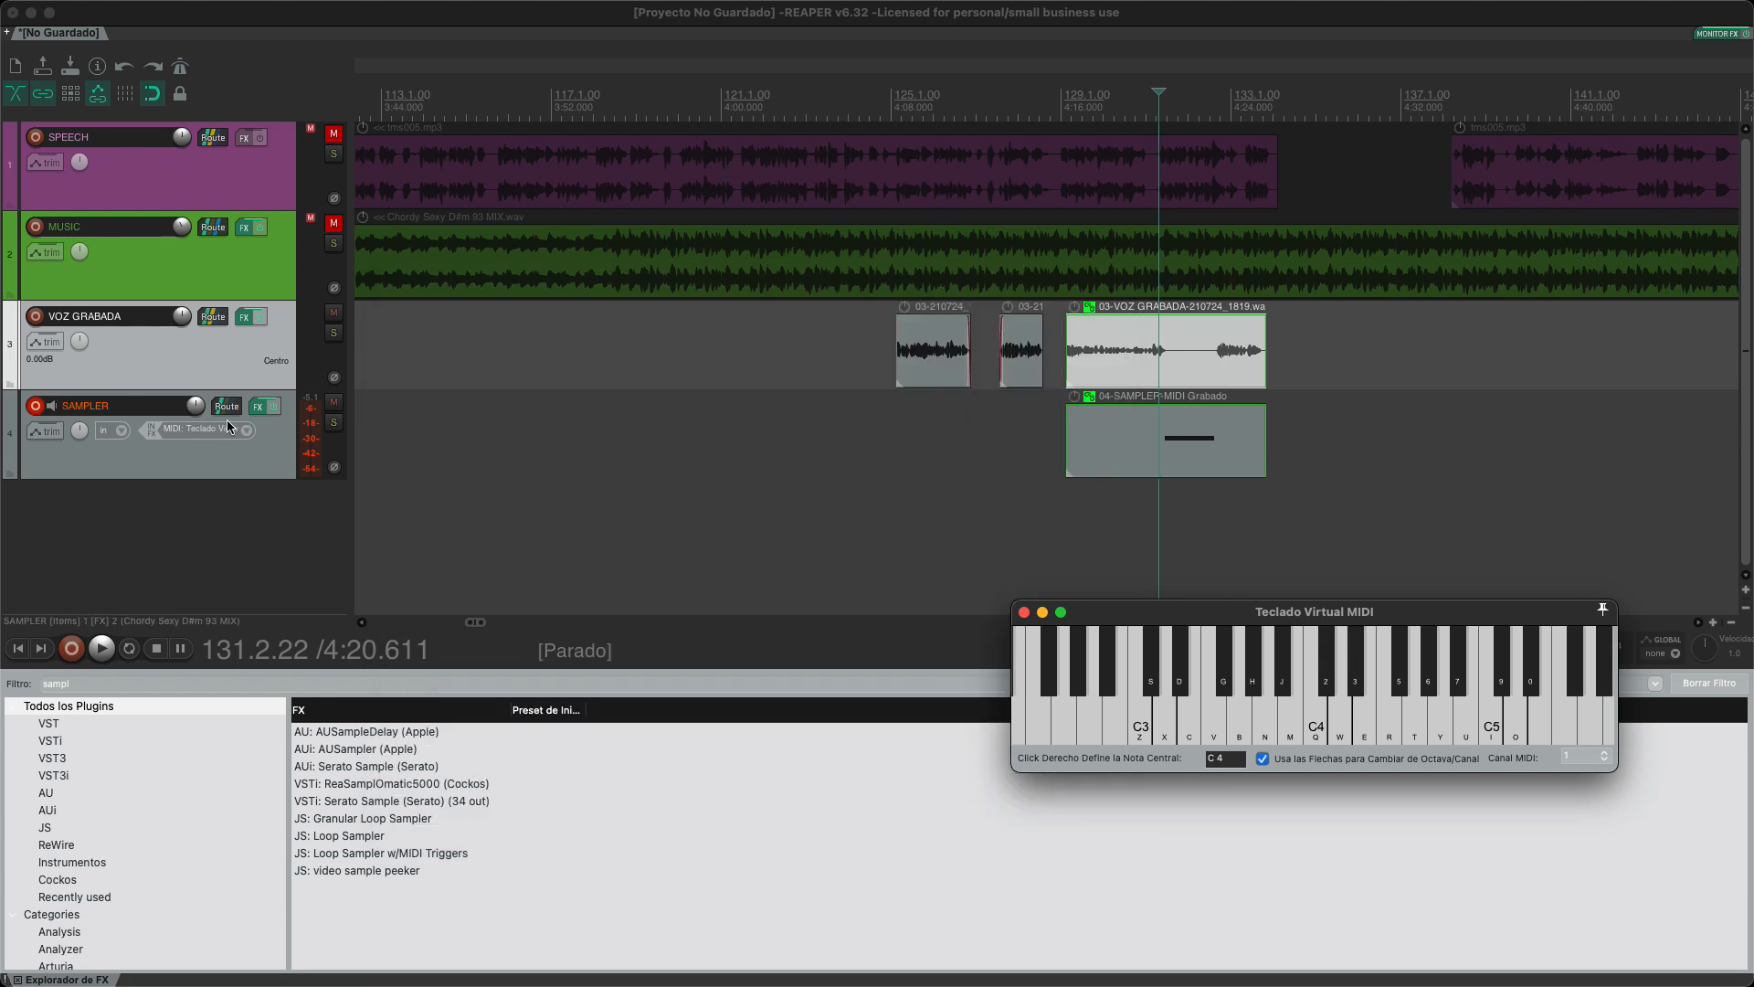
# Step: Delete the SAMPLER track
pyautogui.press('Delete')
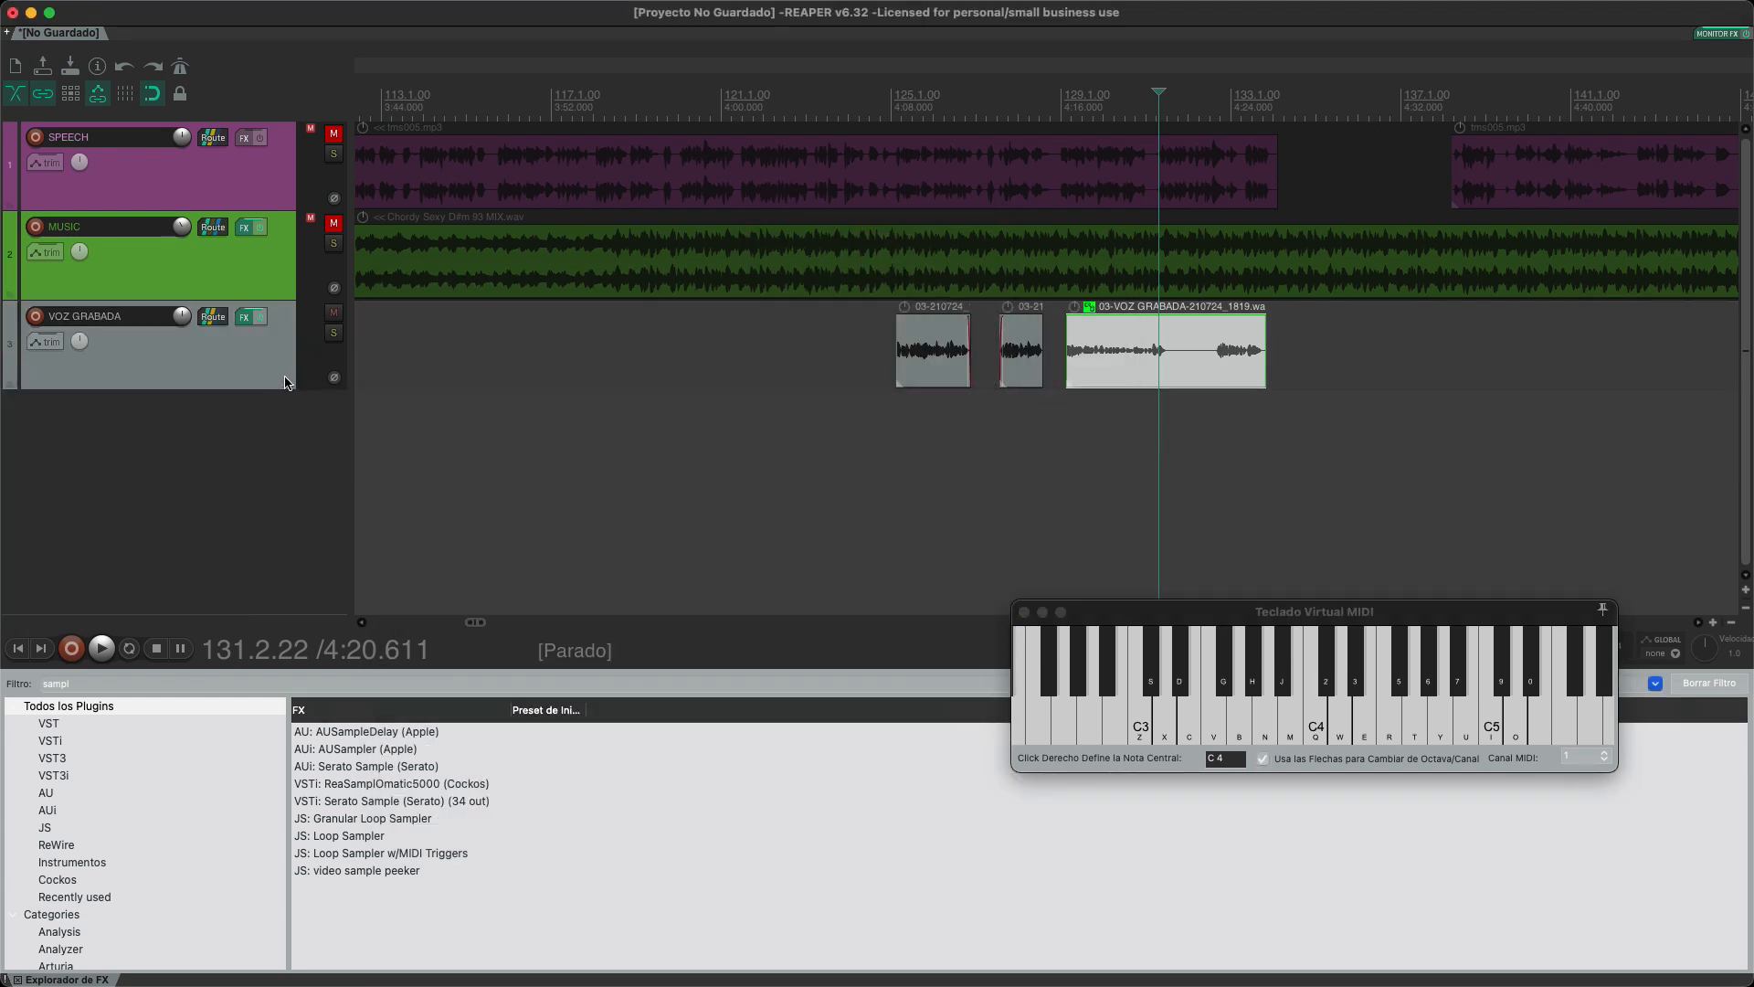
# Step: Delete the SPEECH and MUSIC tracks together, leaving only VOZ GRABADA
pyautogui.click(265, 374)
pyautogui.click(267, 258)
pyautogui.keyDown('shift'); pyautogui.click(283, 199); pyautogui.keyUp('shift')
pyautogui.press('Delete')
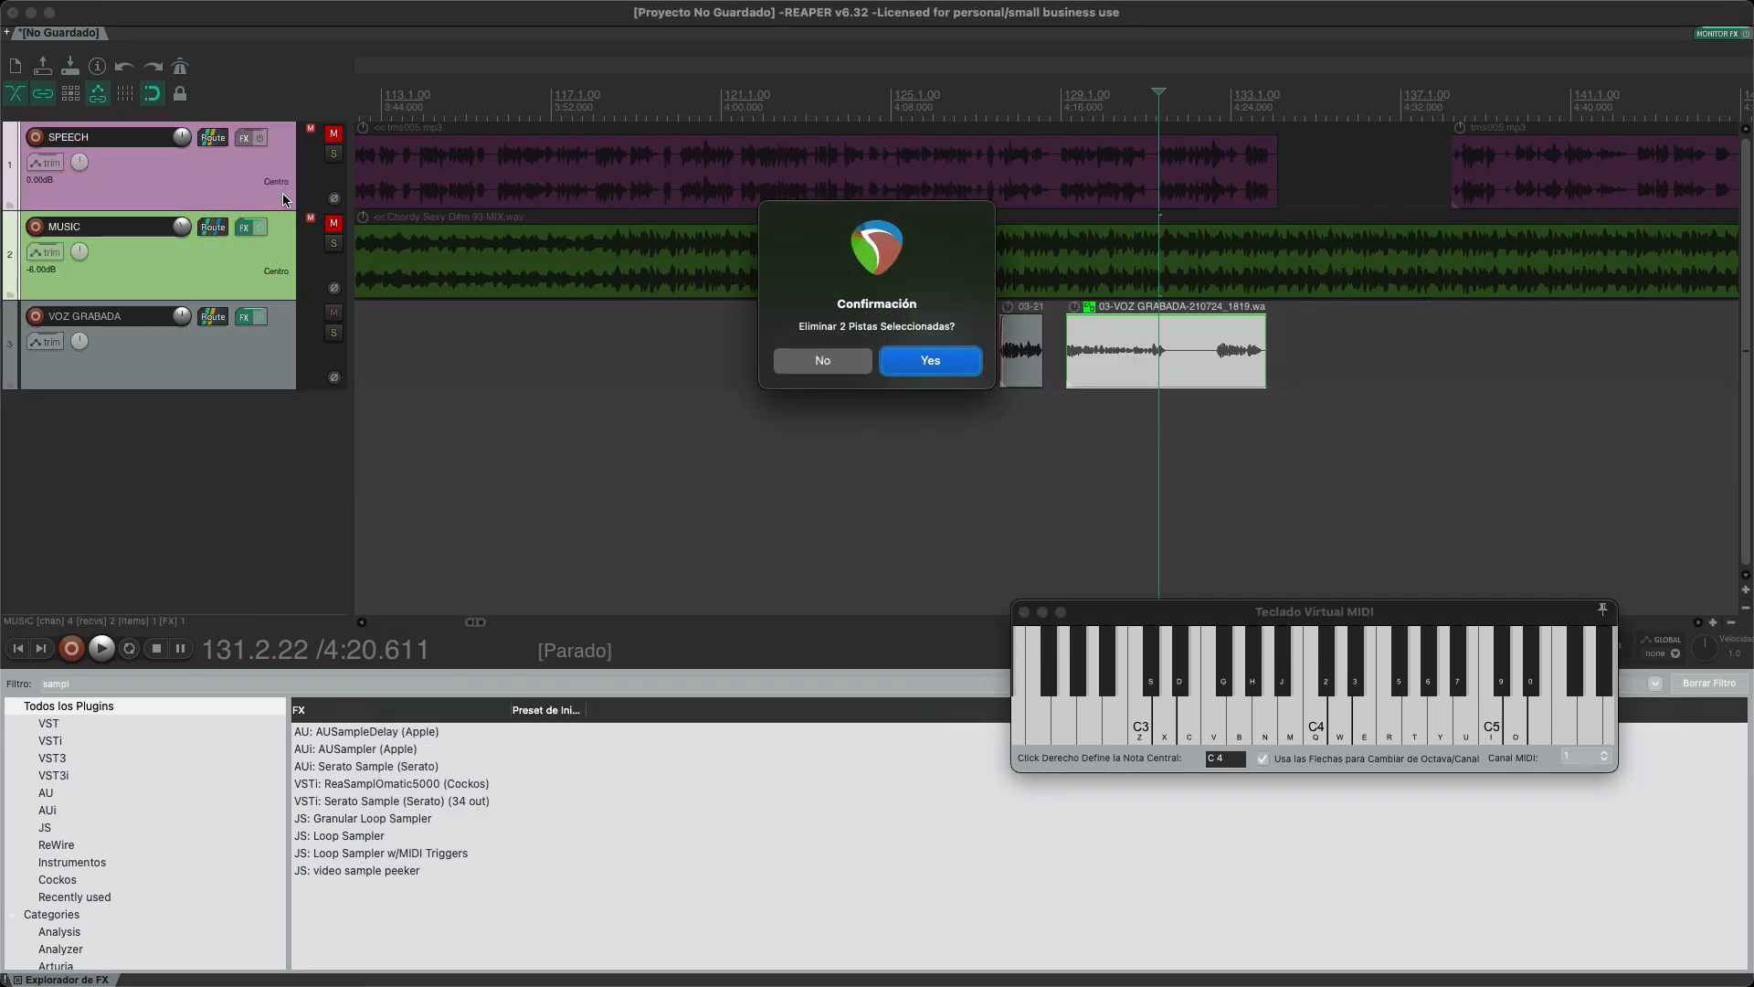
pyautogui.press('Return')
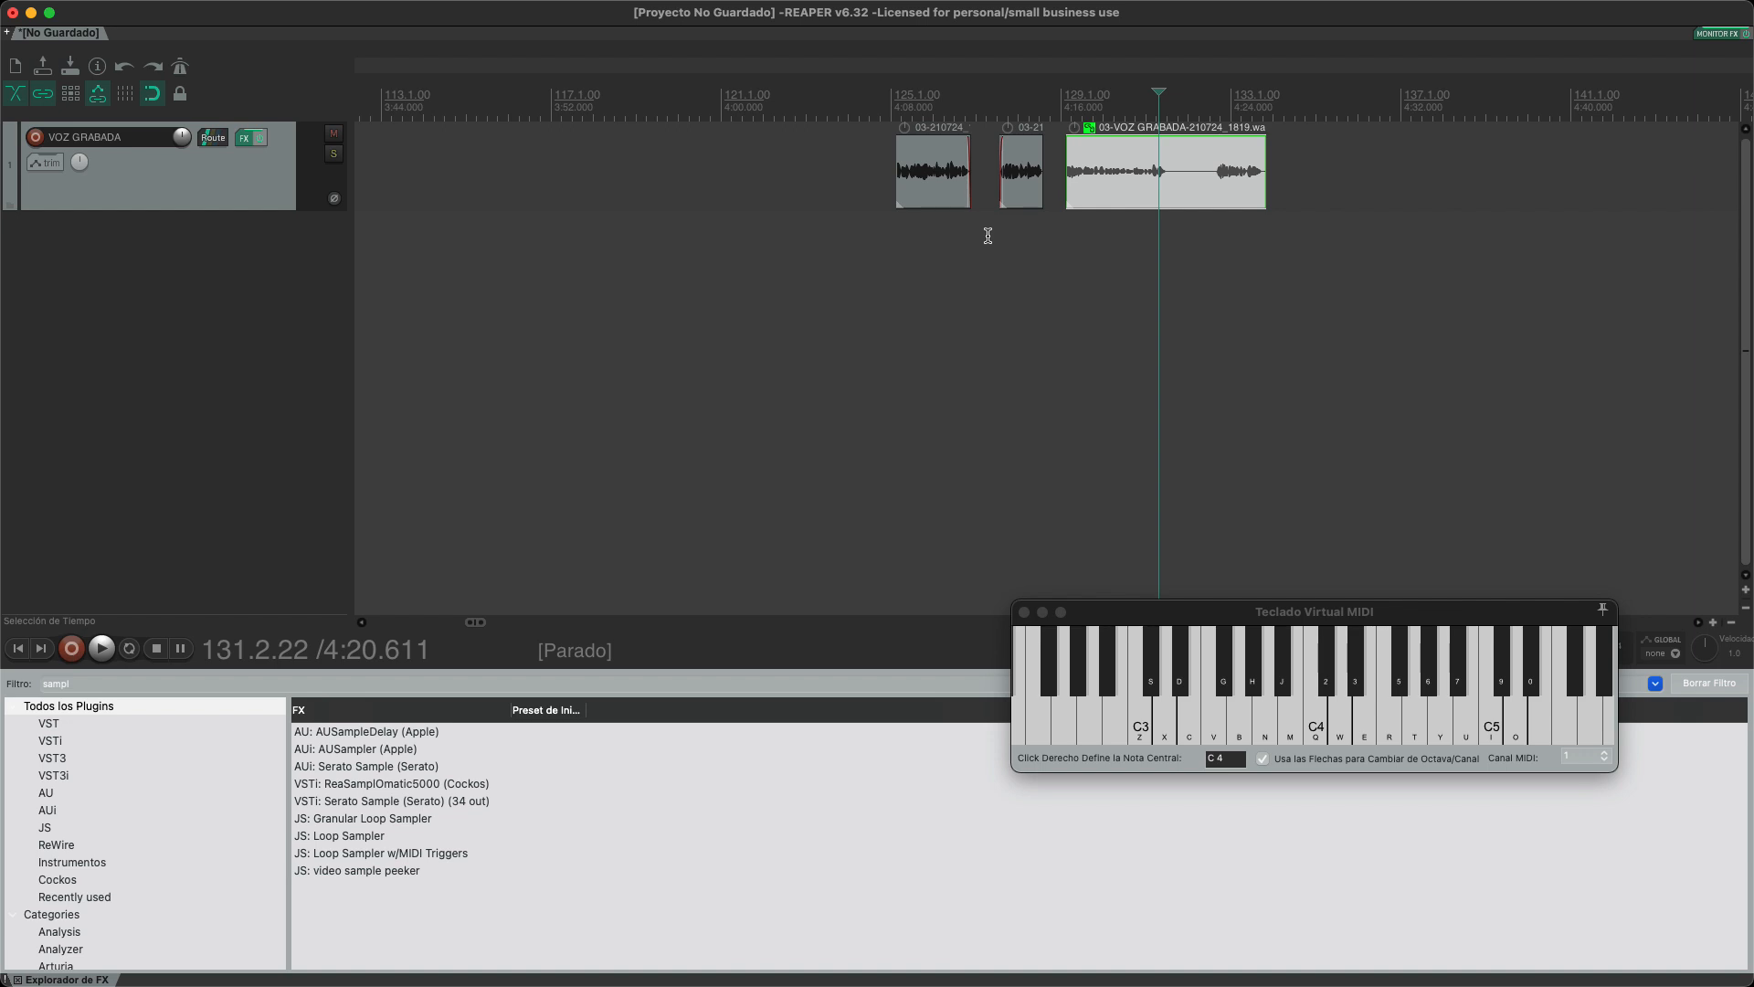
# Step: Import Atmosferu 90 C#m MIX.wav from Finder onto a new track, ignoring its tempo, and cut it down to a short section
pyautogui.doubleClick(101, 448)
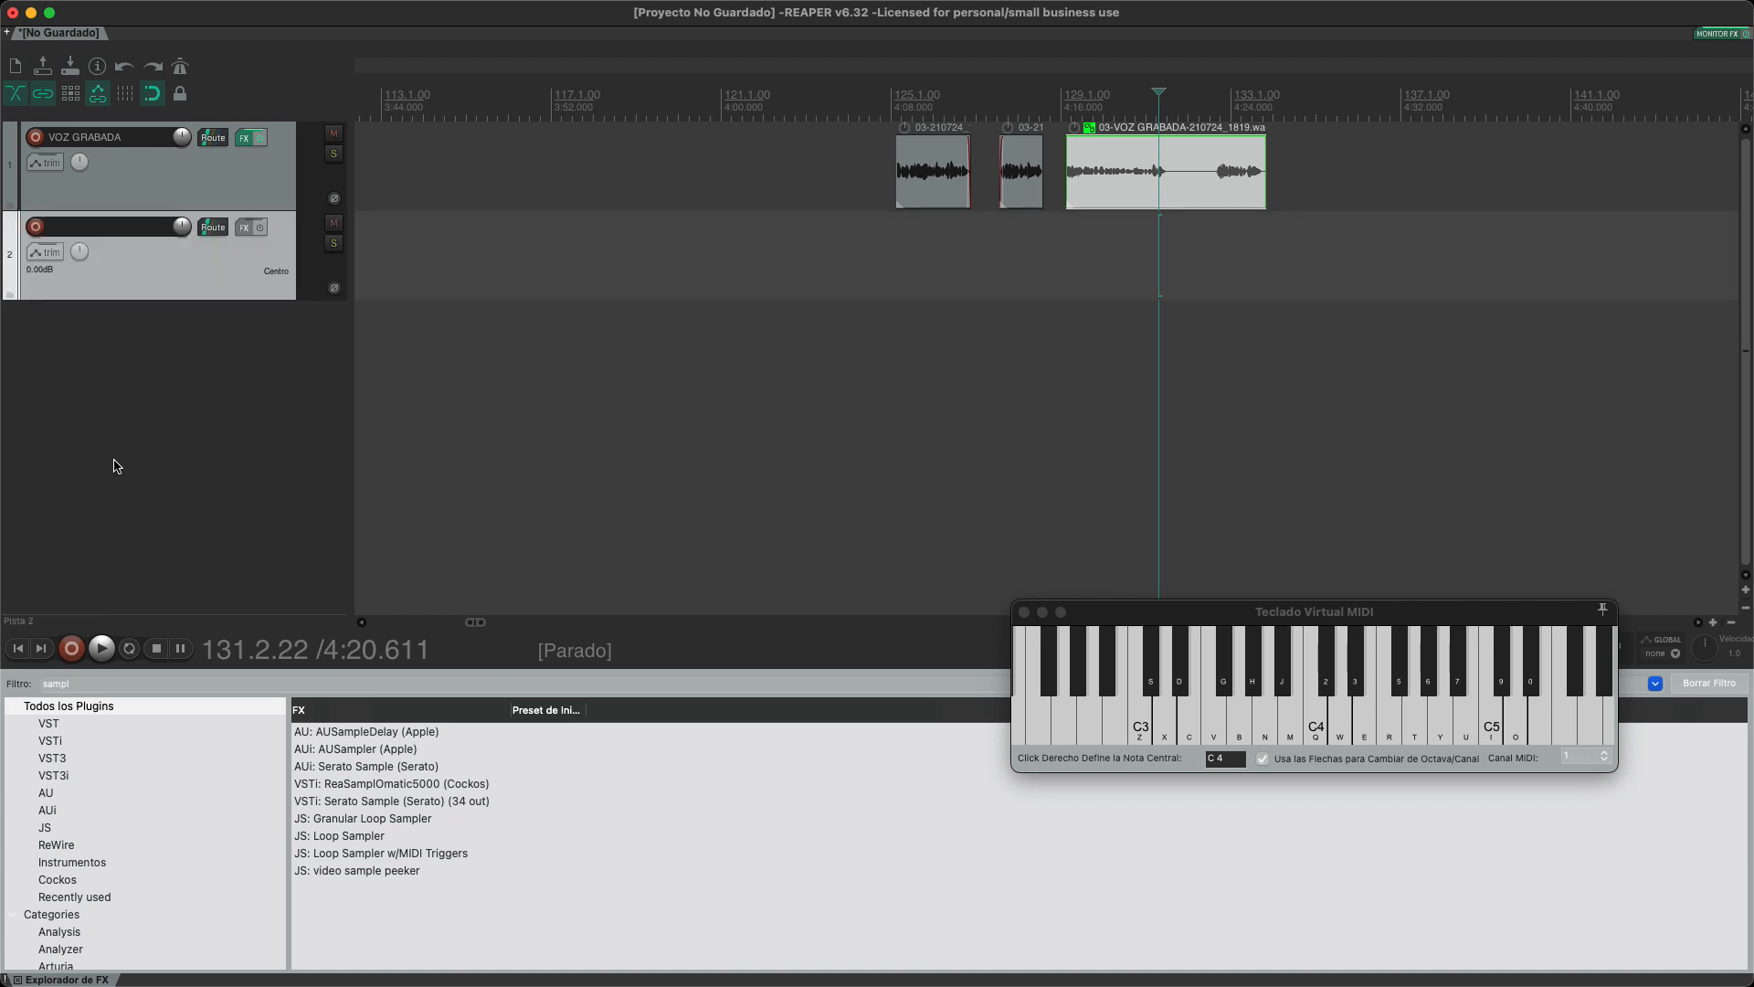
pyautogui.press('super+Tab')
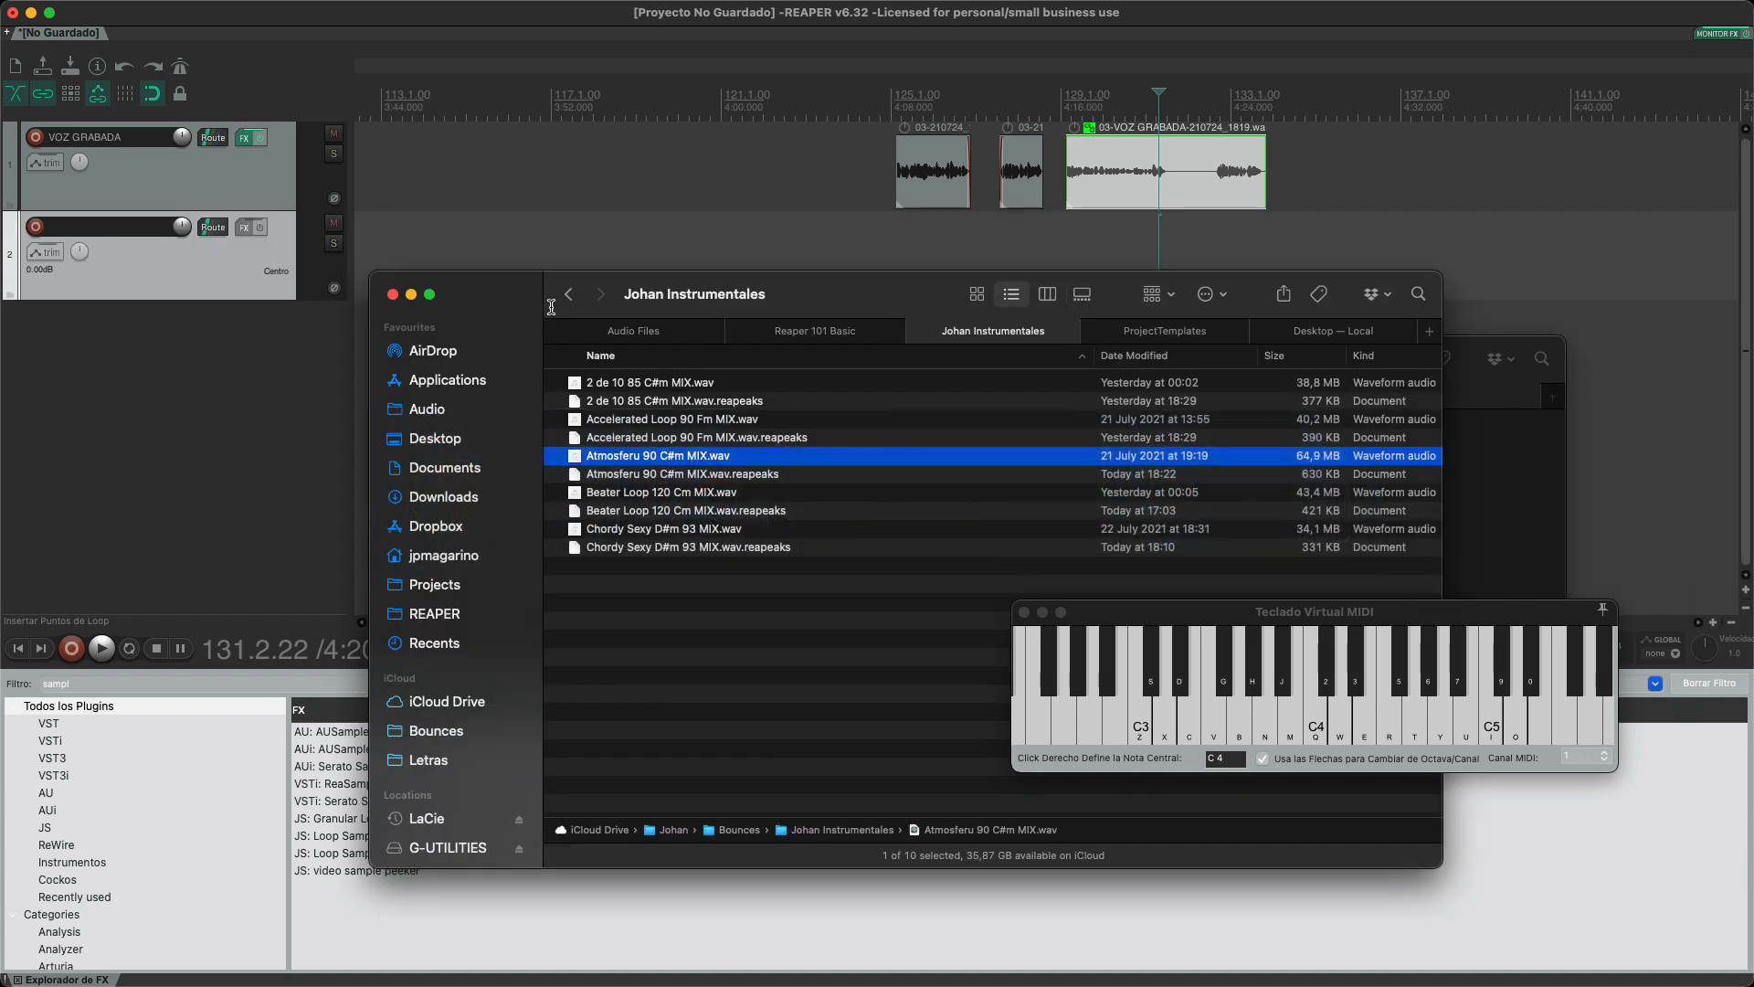
pyautogui.moveTo(610, 455); pyautogui.dragTo(901, 267)
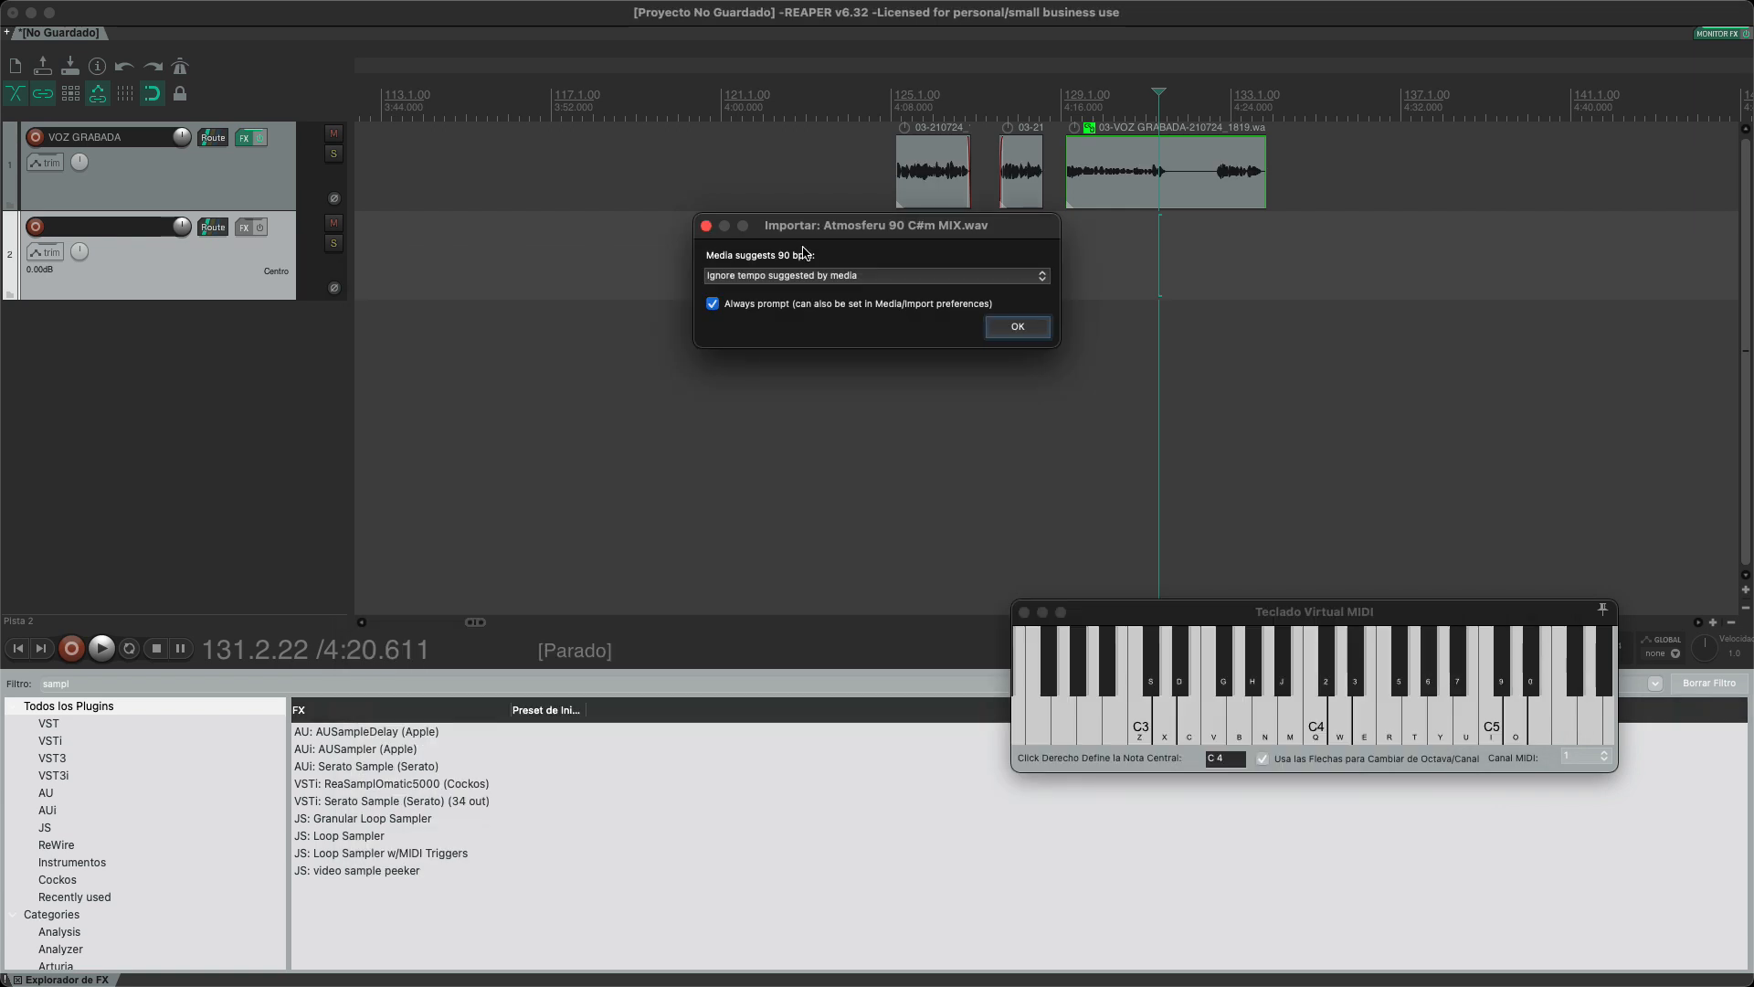
pyautogui.click(1008, 334)
pyautogui.moveTo(522, 253); pyautogui.dragTo(1042, 239)
pyautogui.click(451, 255)
pyautogui.press('s')
pyautogui.press('Delete')
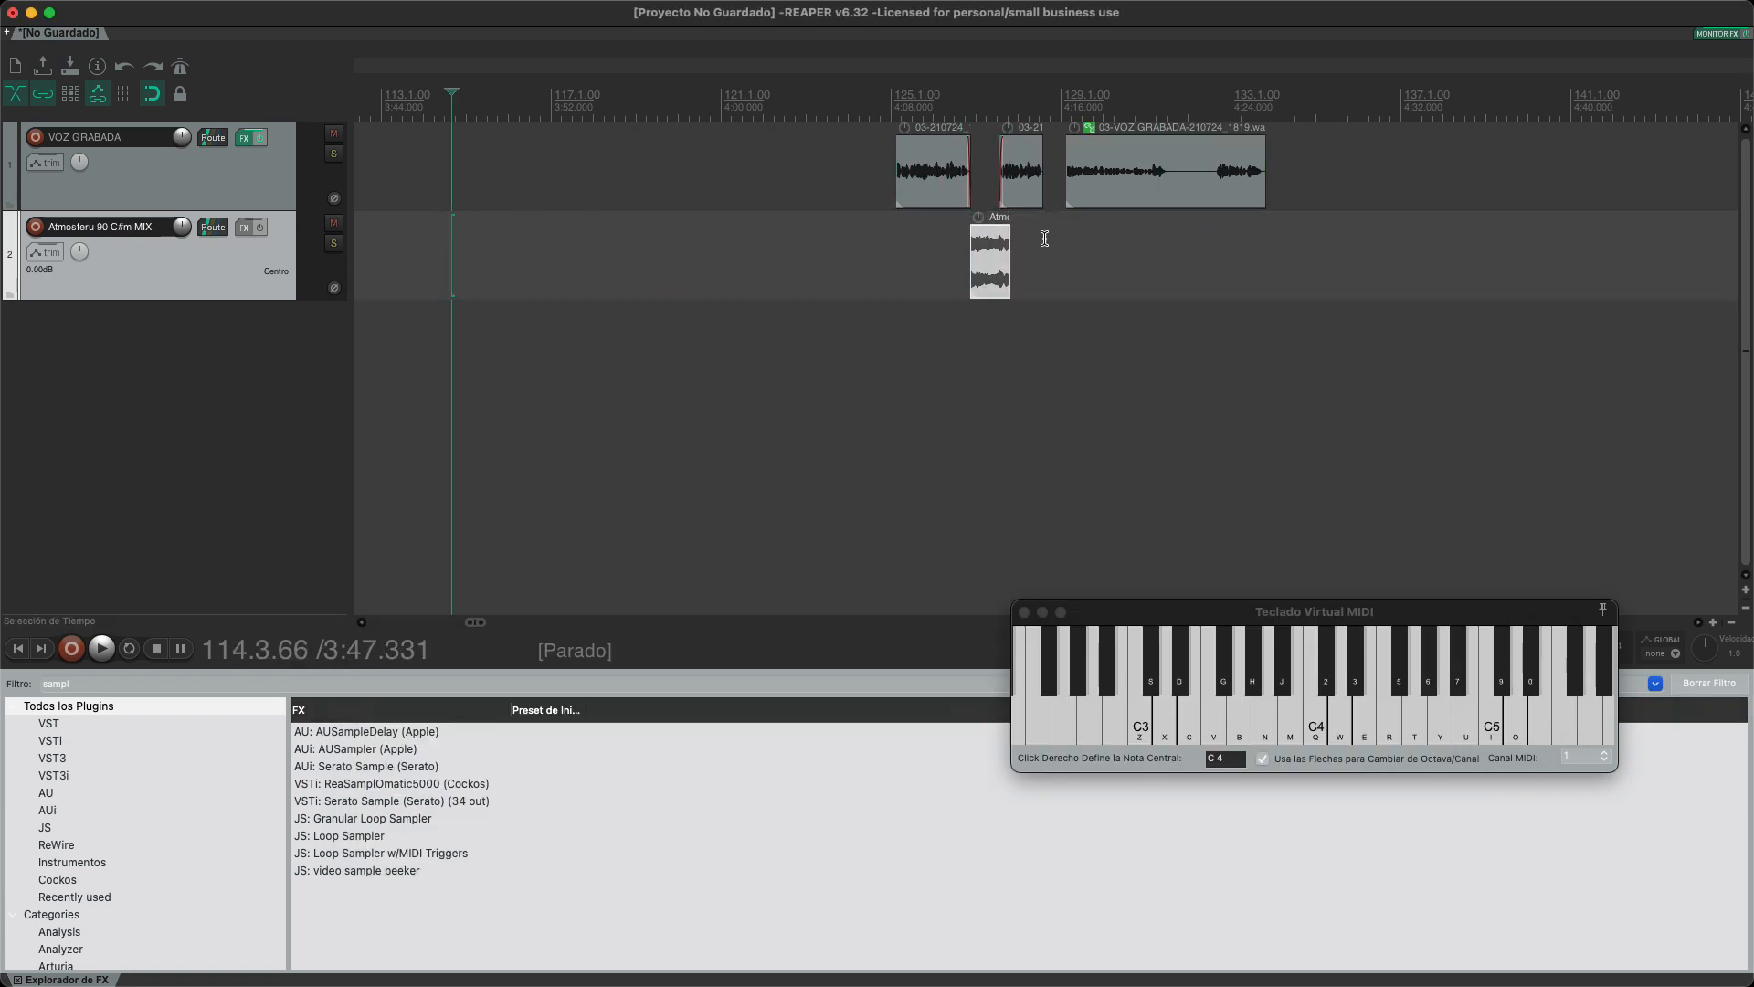
# Step: Undo the Atmosferu import and edits, the new track, and the deletion of the SPEECH and MUSIC tracks
pyautogui.click(376, 368)
pyautogui.press('super+z')
pyautogui.press('super+z')
pyautogui.press('super+z')
pyautogui.press('super+z')
pyautogui.press('super+z')
pyautogui.press('super+z')
pyautogui.press('super+z')
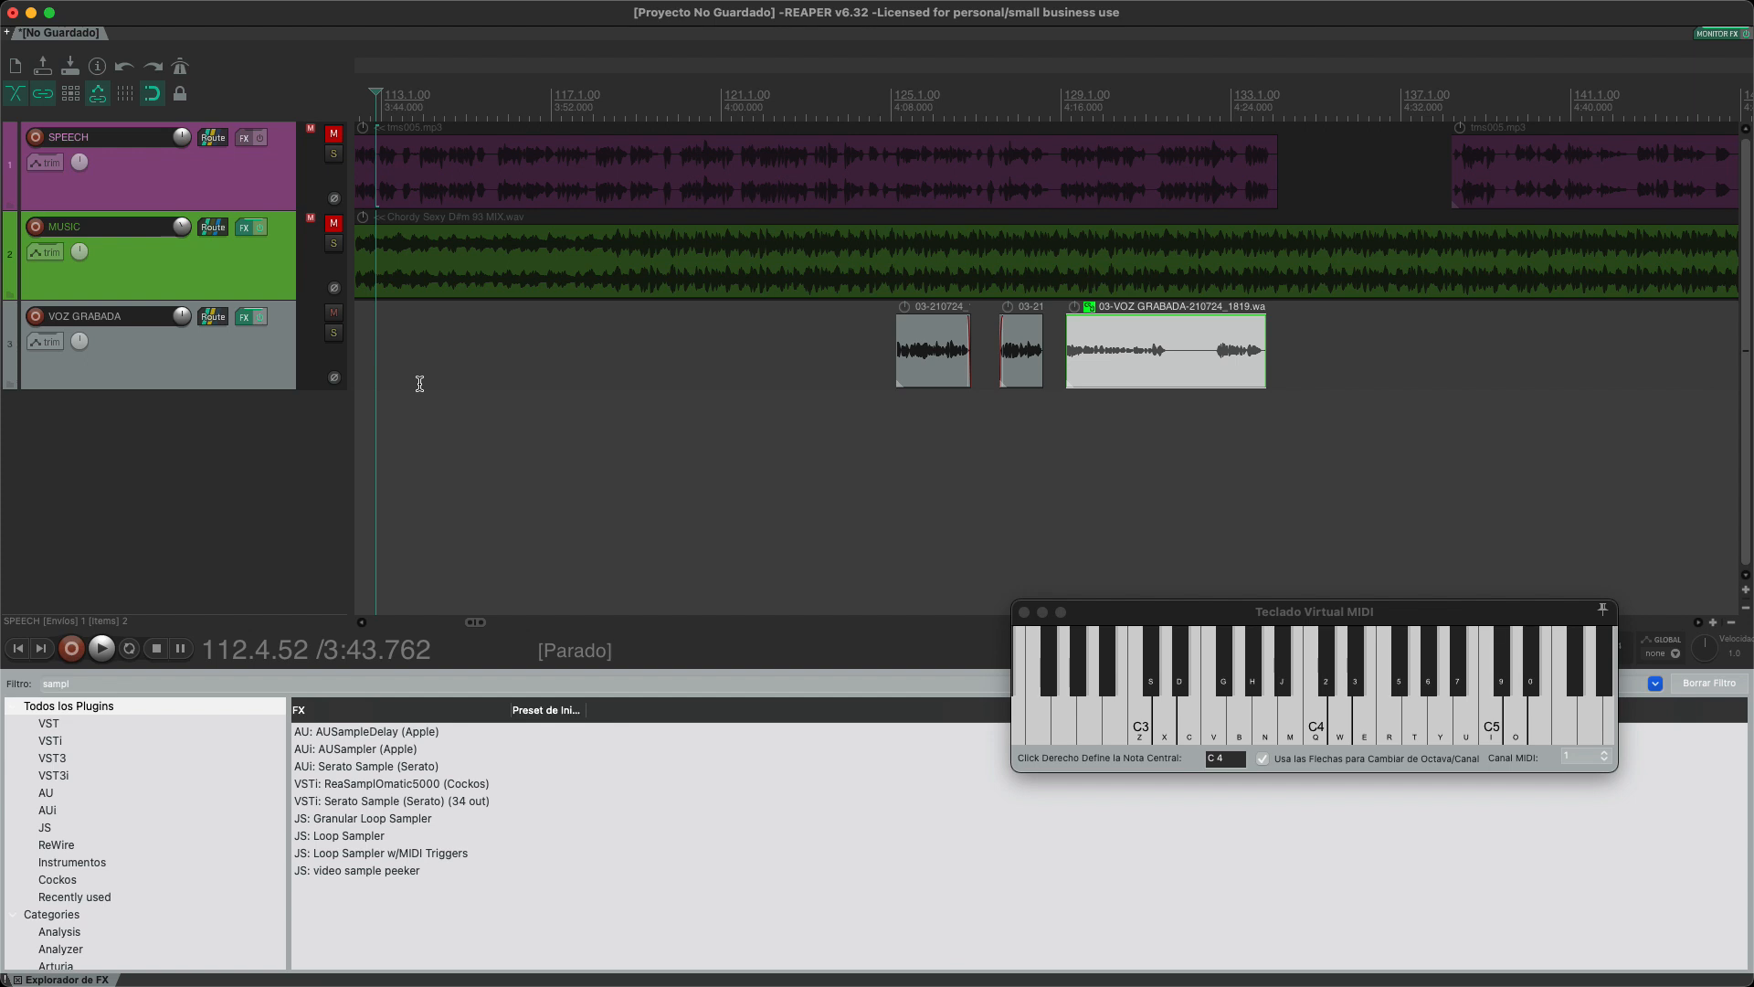
# Step: Switch to Zoom, examine the speaker and microphone devices in its audio settings, and return to REAPER
pyautogui.press('super+Tab')
pyautogui.press('super+Tab')
pyautogui.press('super+Tab')
pyautogui.press('super+Tab')
pyautogui.press('super+Tab')
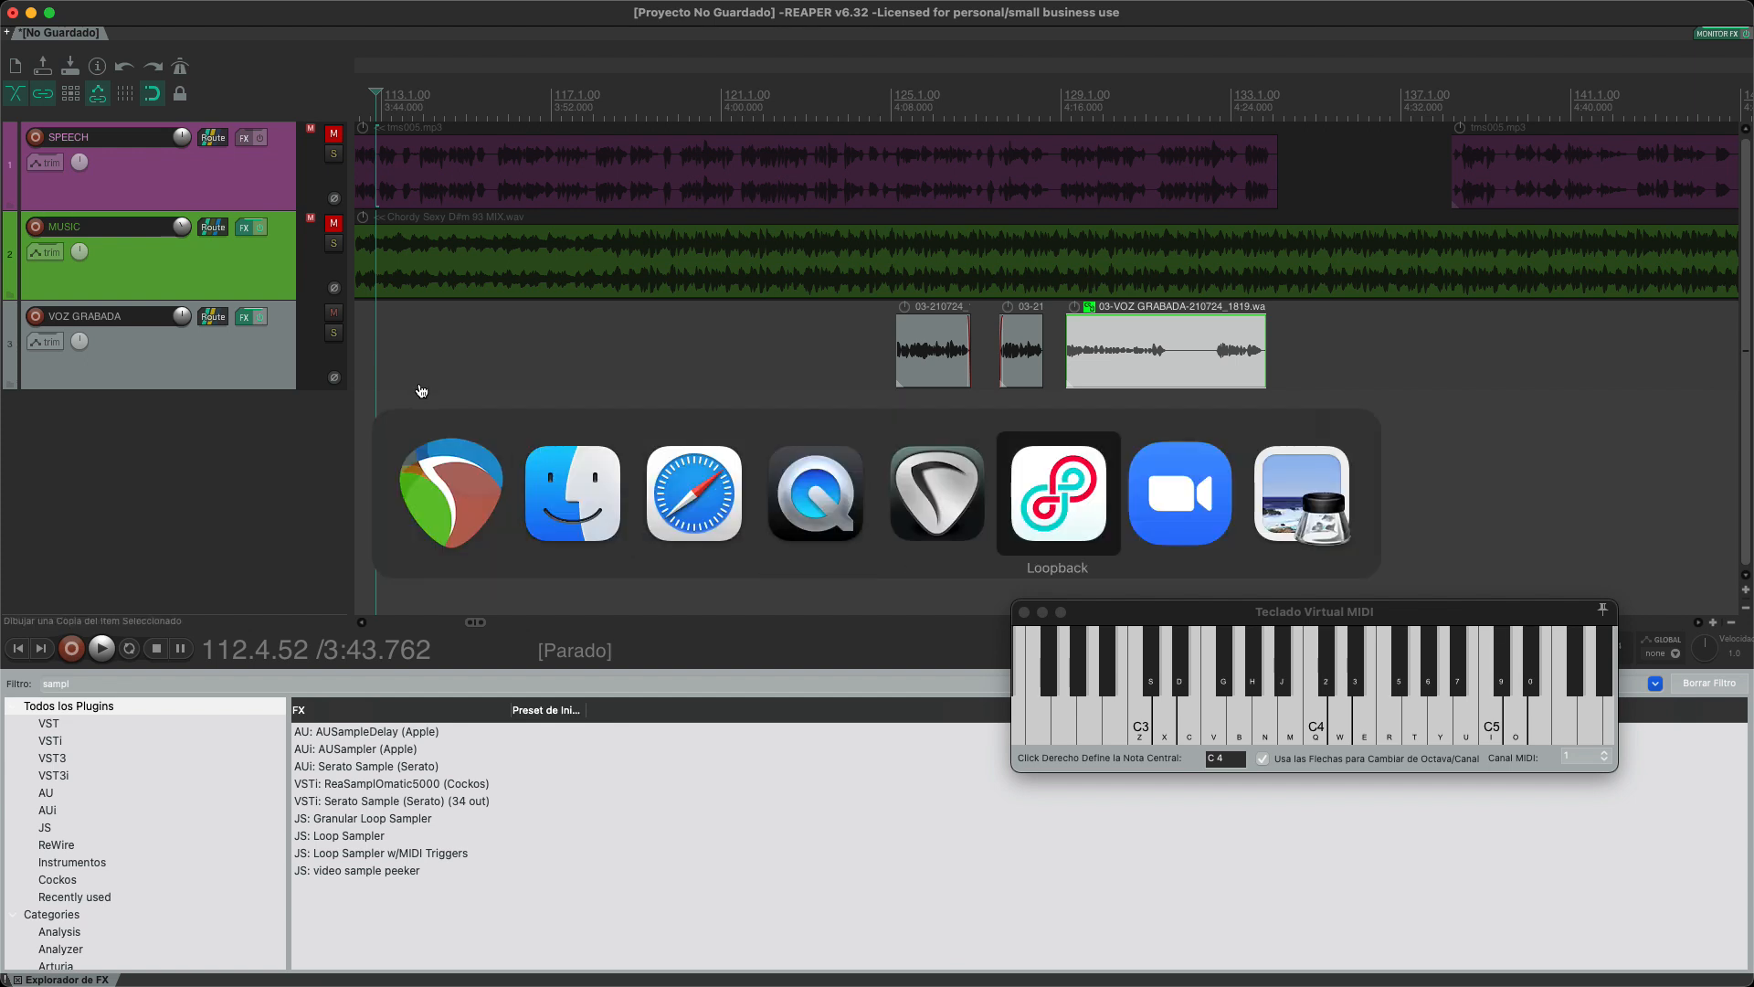
pyautogui.press('super+Tab')
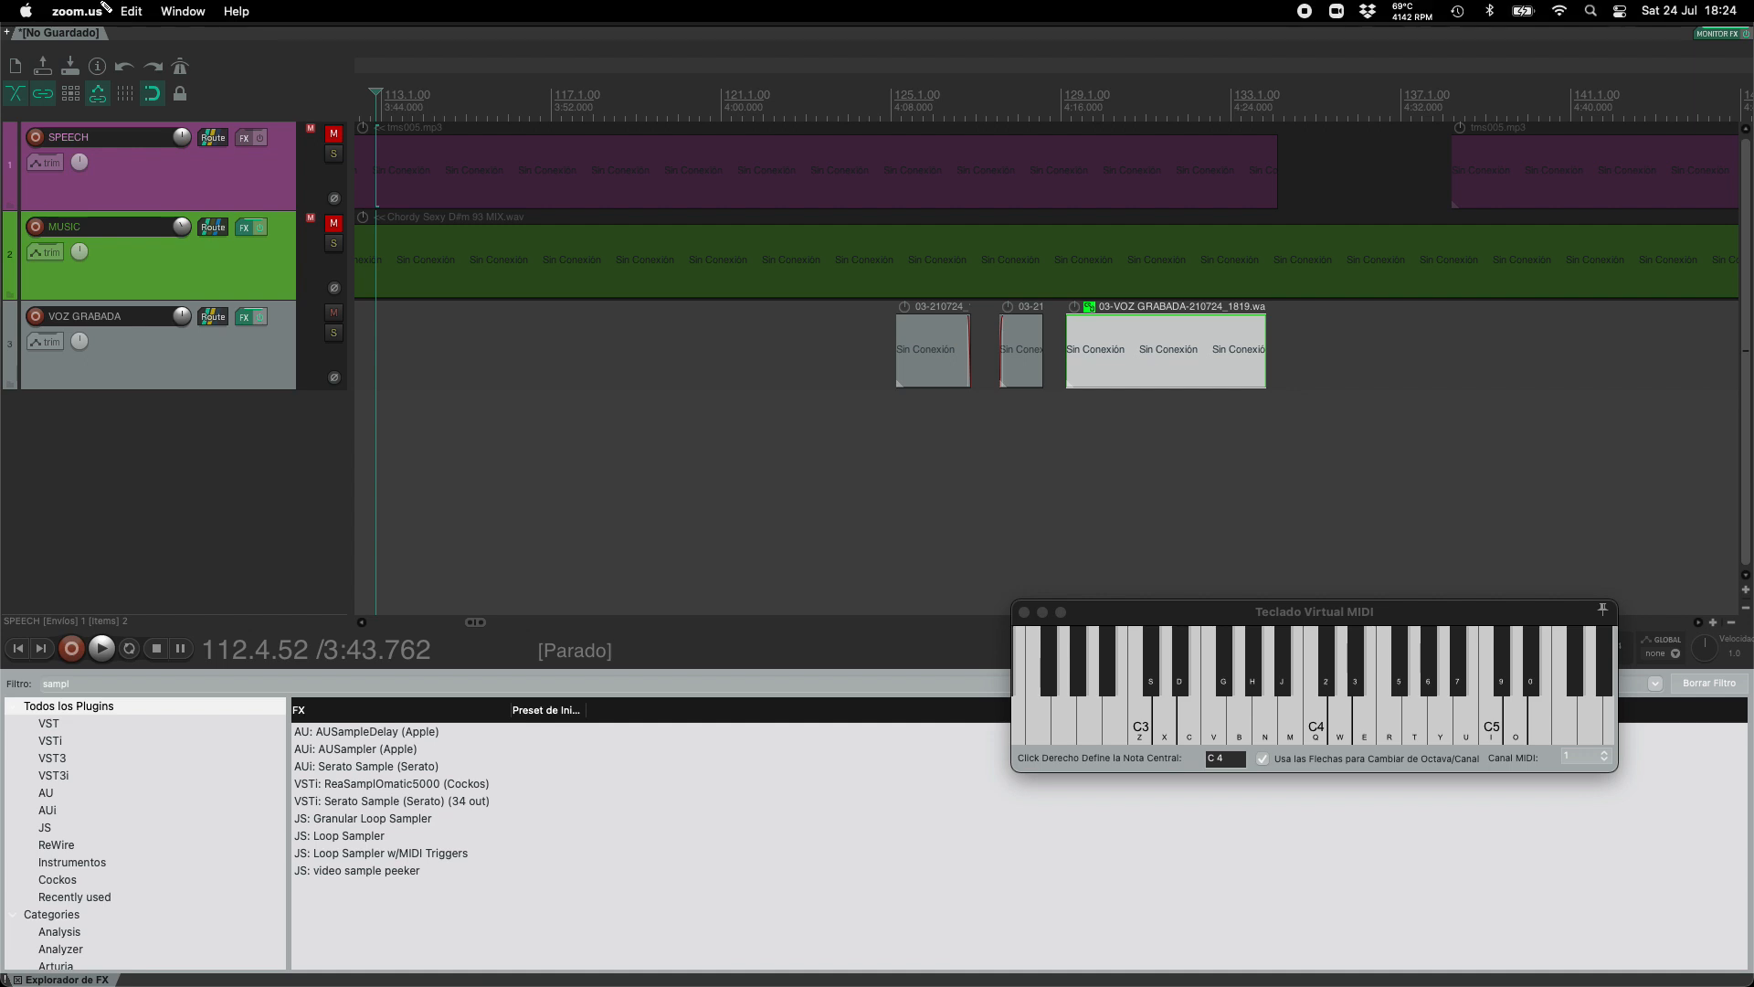
pyautogui.click(87, 10)
pyautogui.click(110, 66)
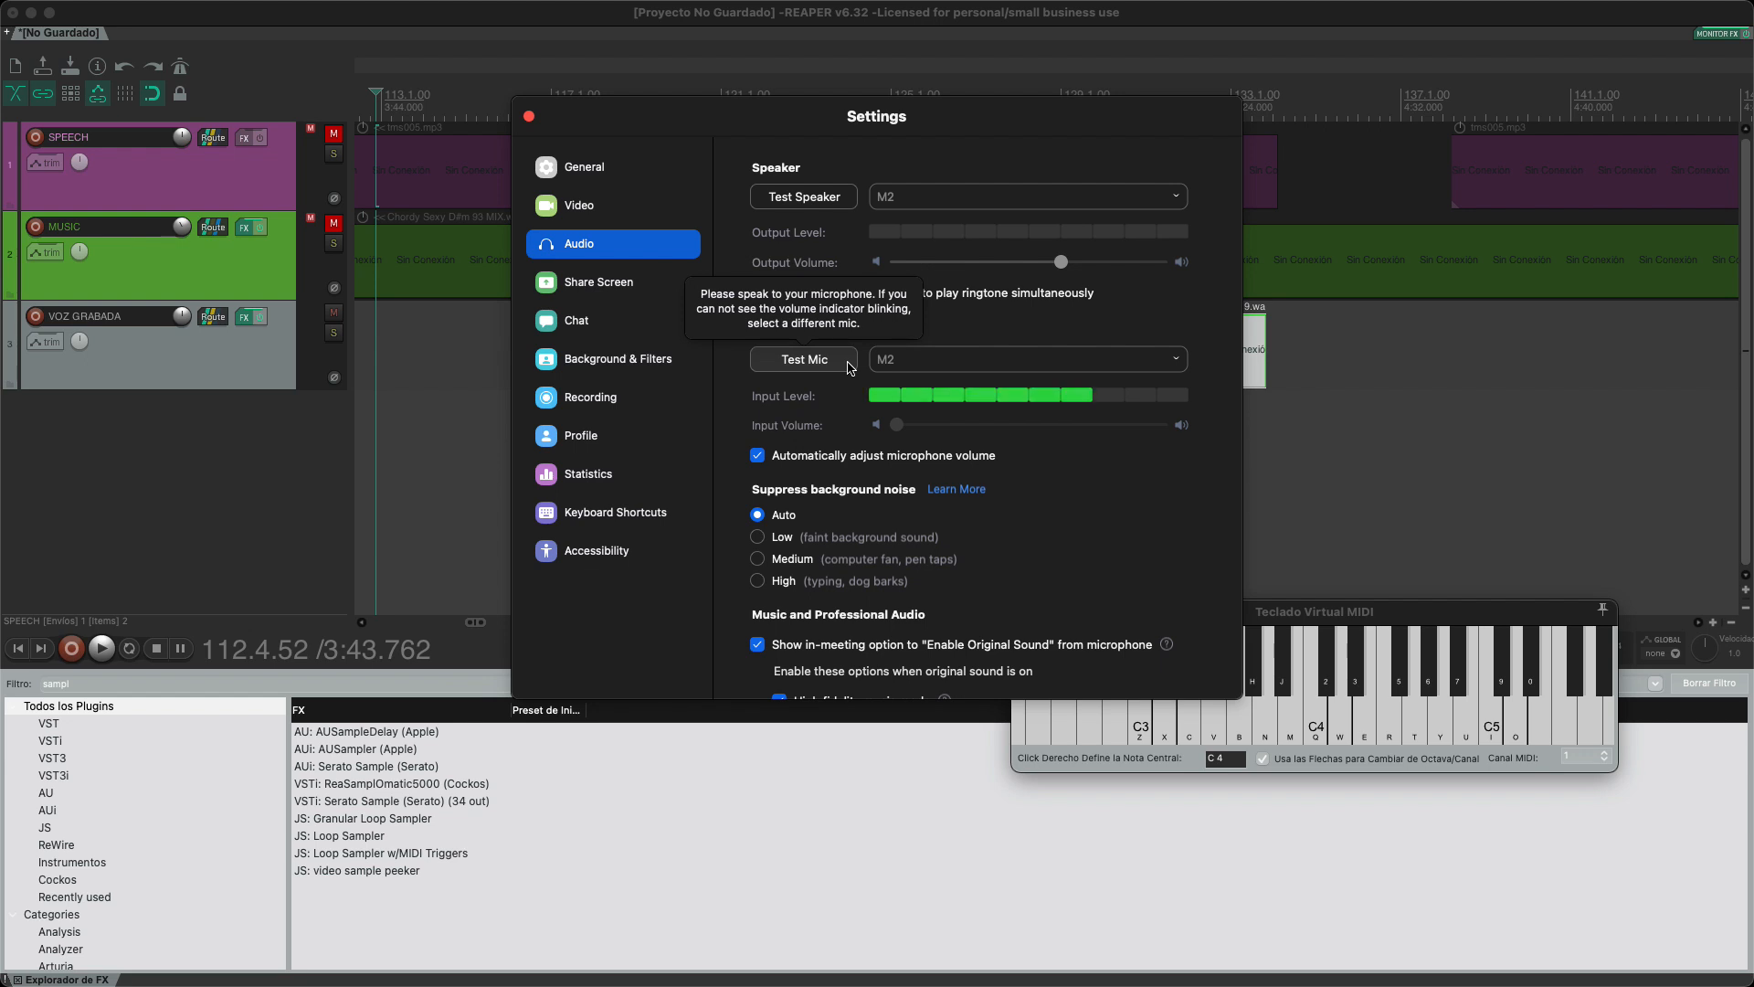
pyautogui.click(436, 411)
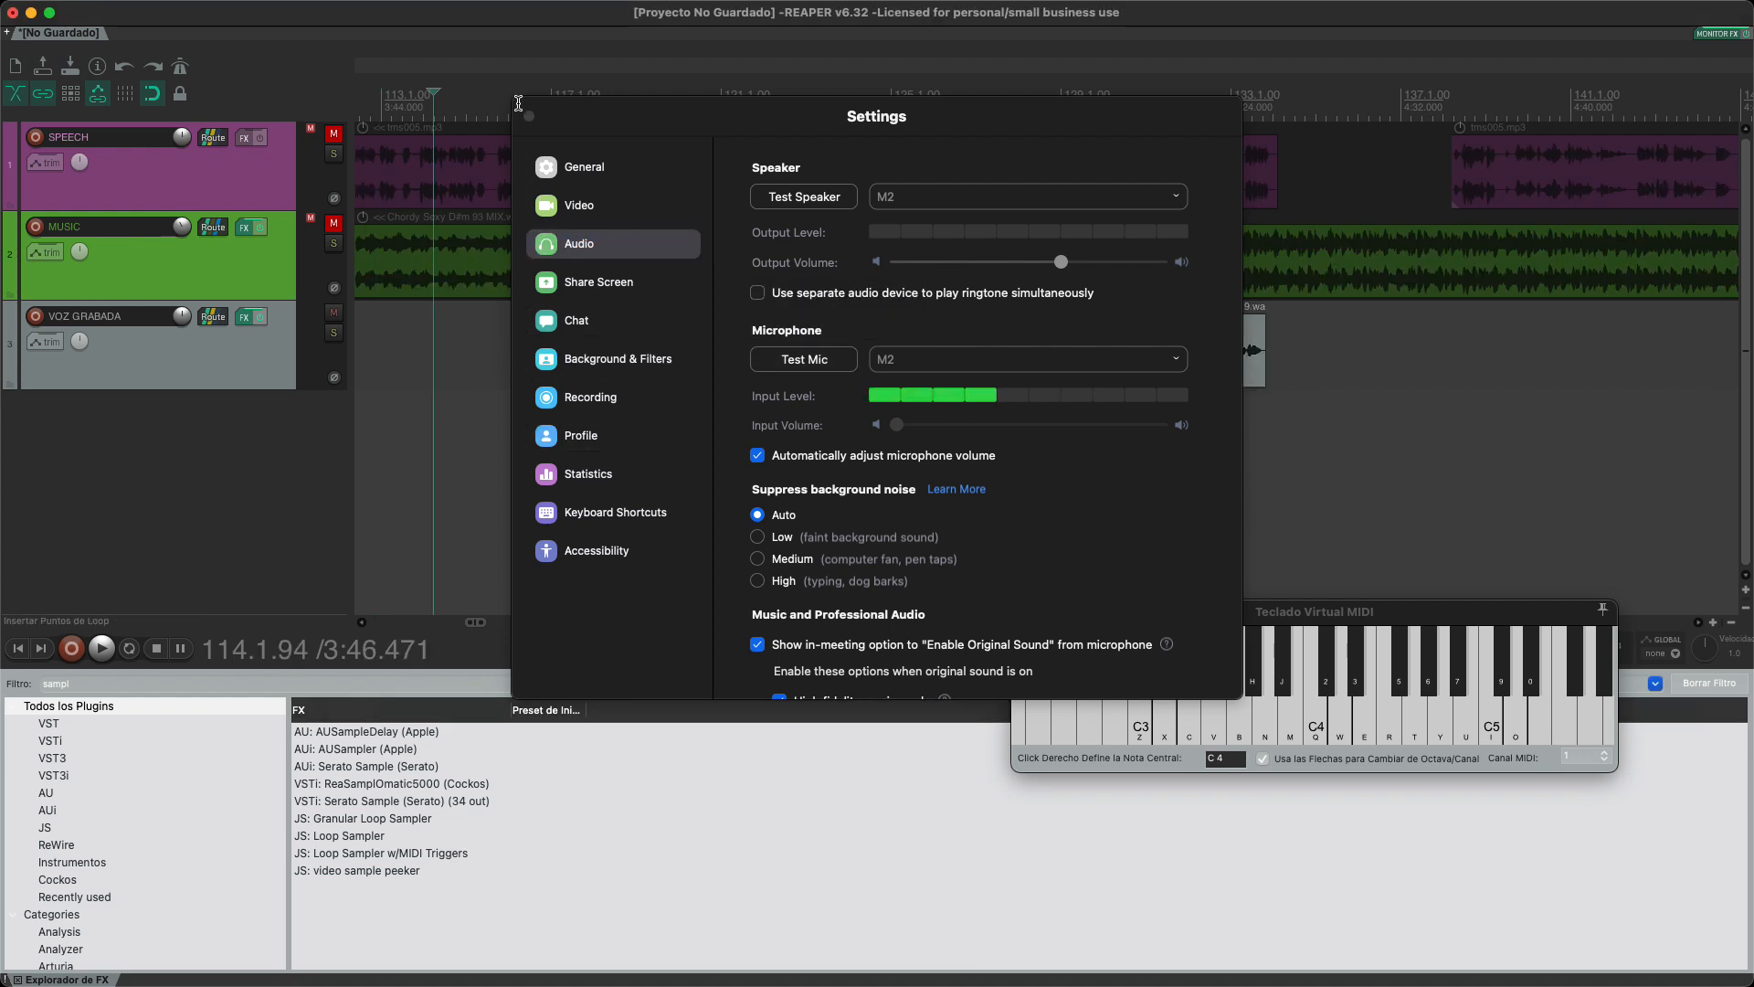
# Step: Close the virtual MIDI keyboard and add a new empty track below VOZ GRABADA
pyautogui.click(1382, 619)
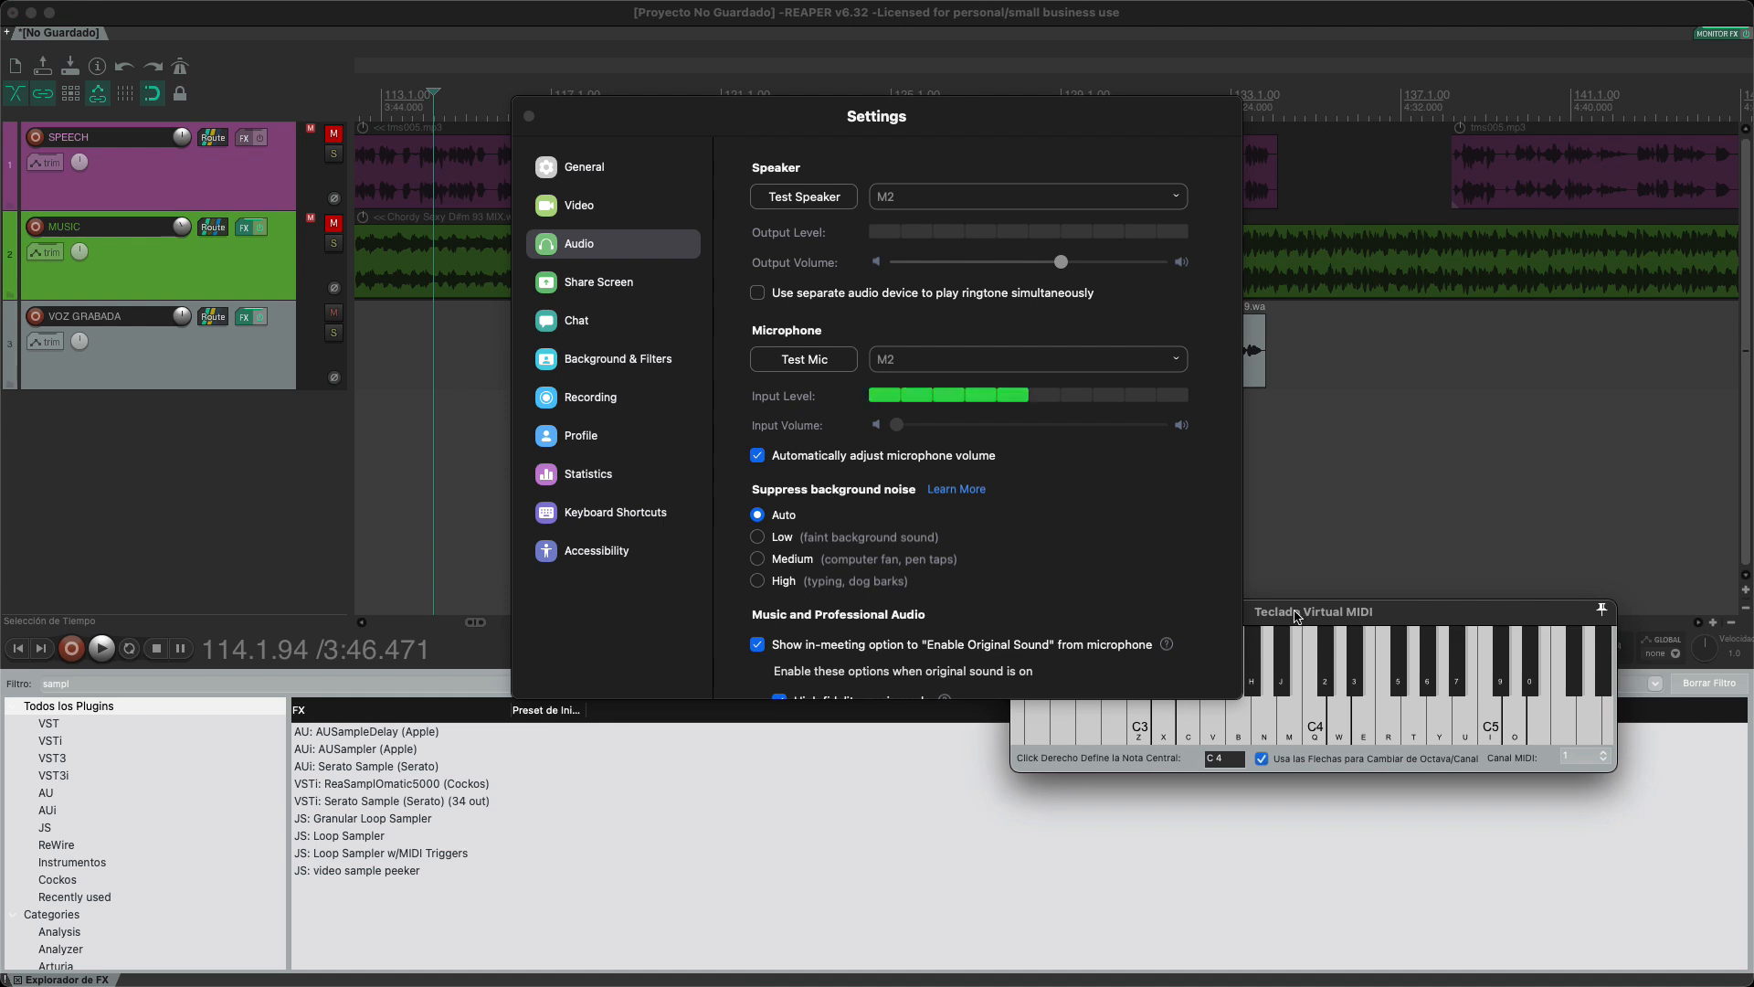
pyautogui.moveTo(1306, 614); pyautogui.dragTo(658, 762)
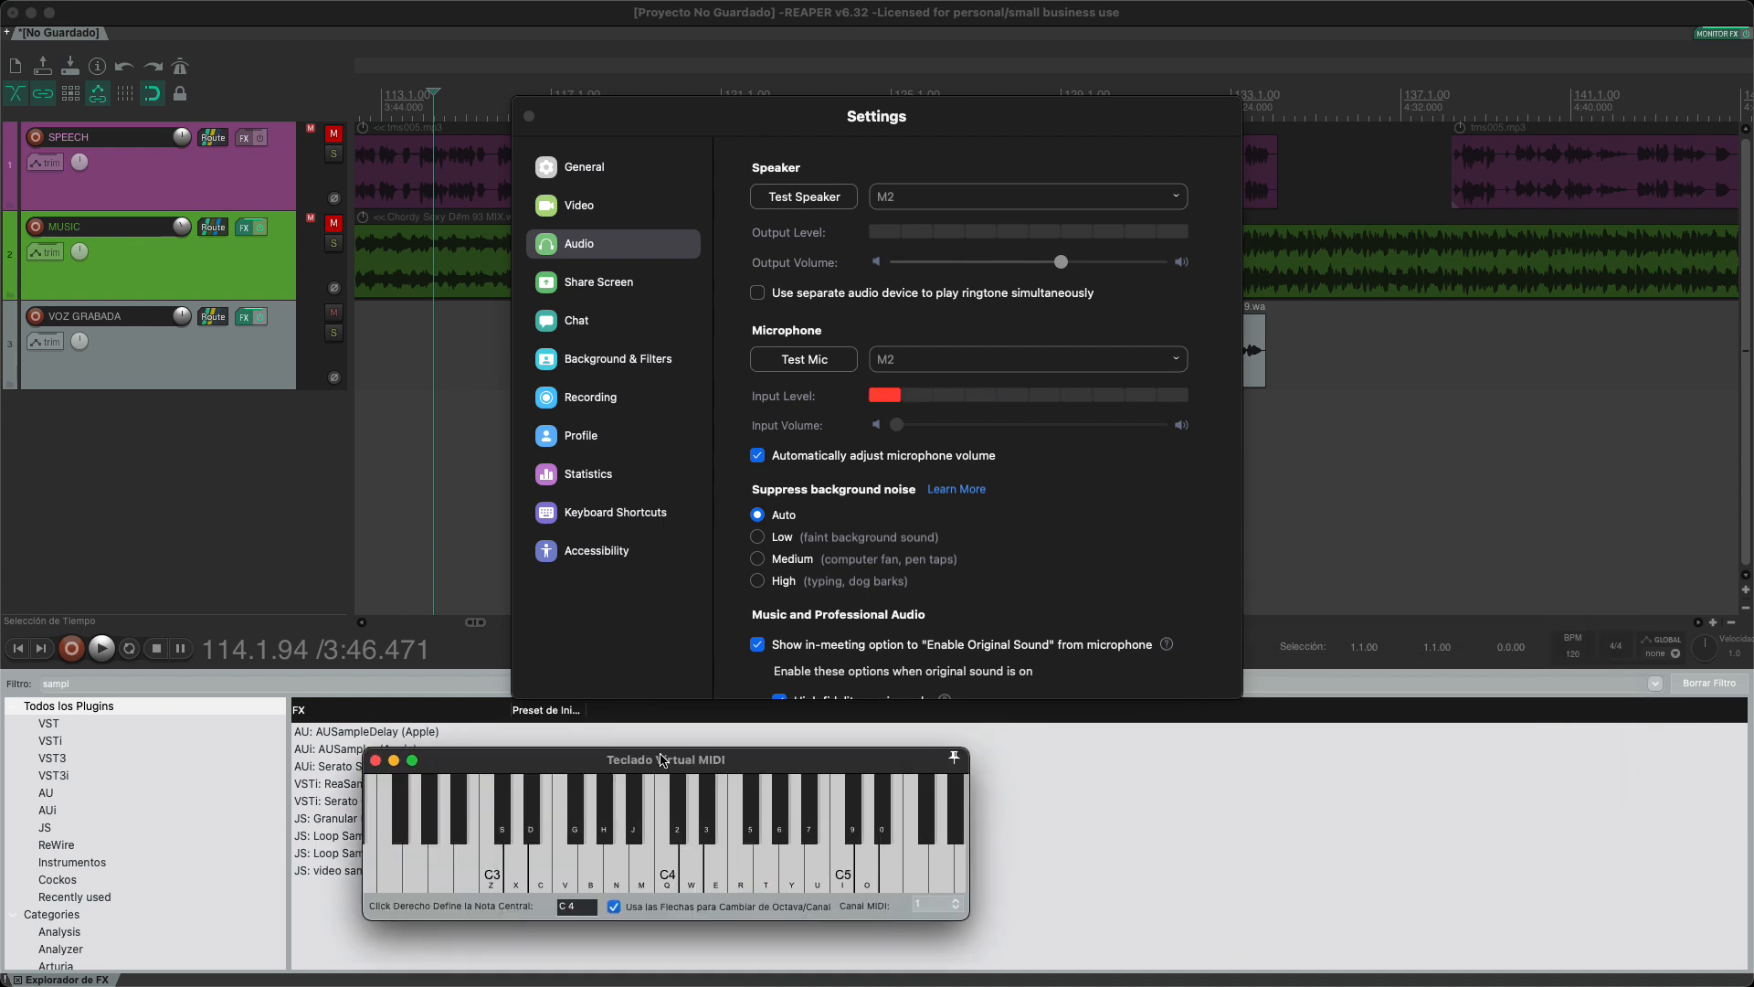
pyautogui.click(374, 760)
pyautogui.doubleClick(270, 476)
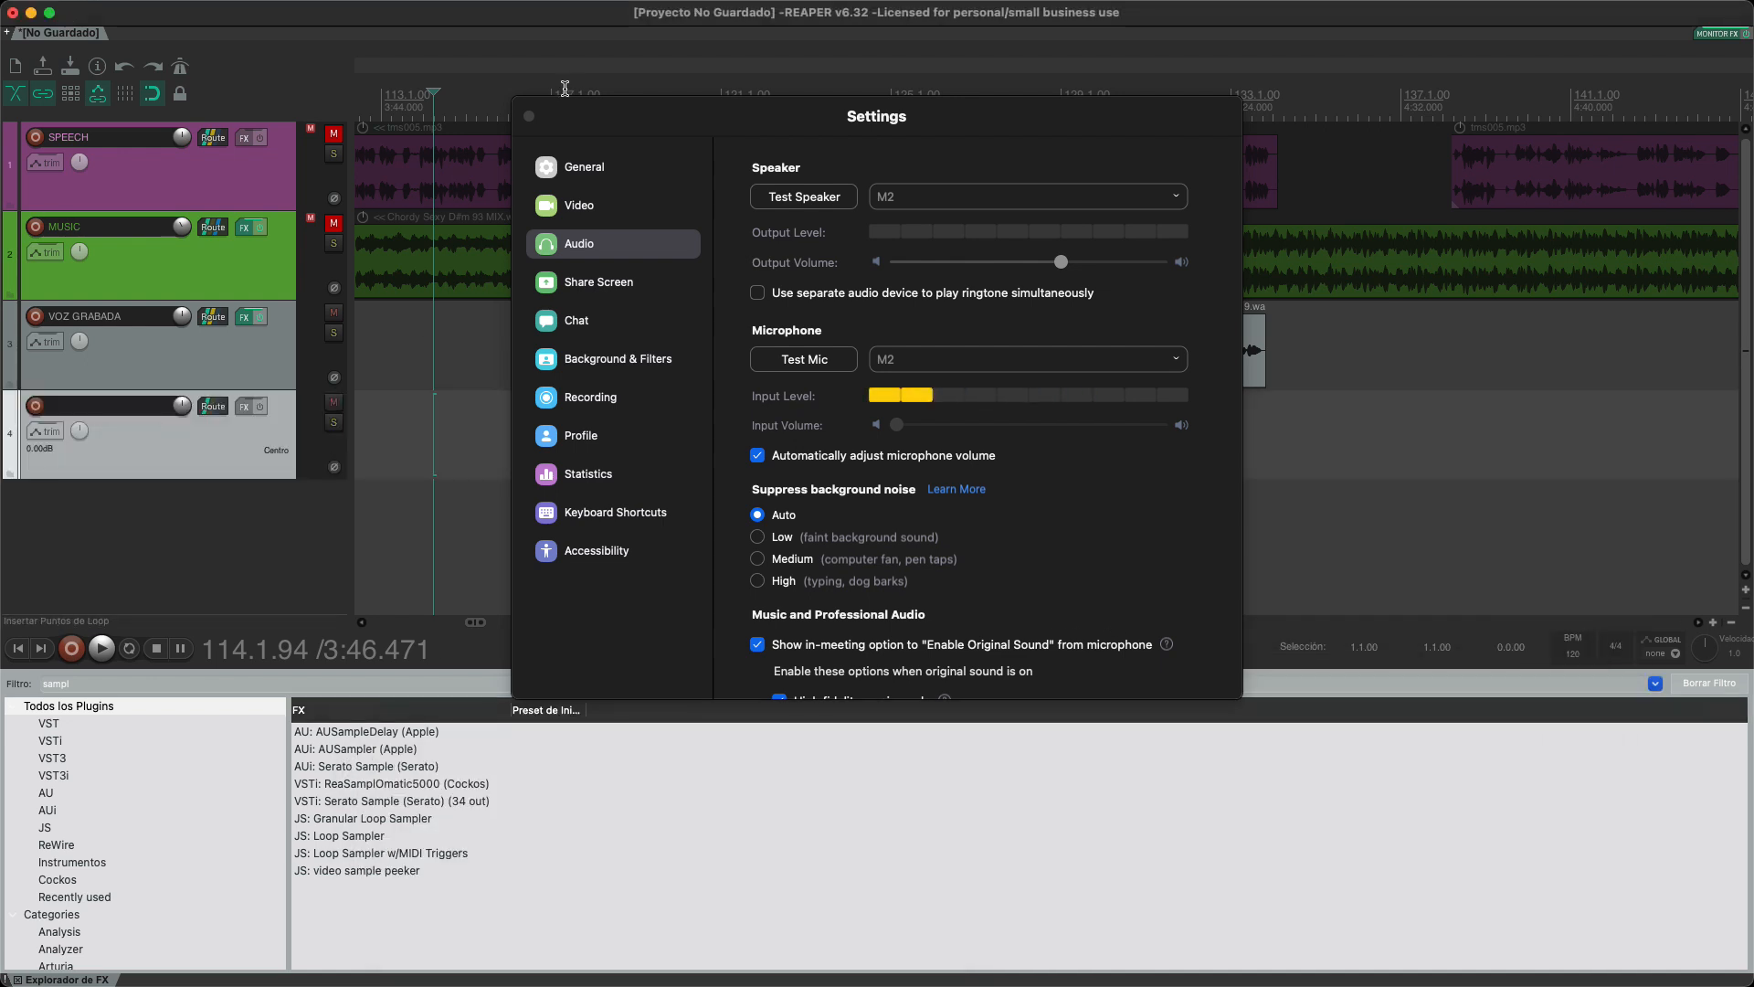
# Step: Close the Zoom settings window and the FX browser
pyautogui.click(529, 116)
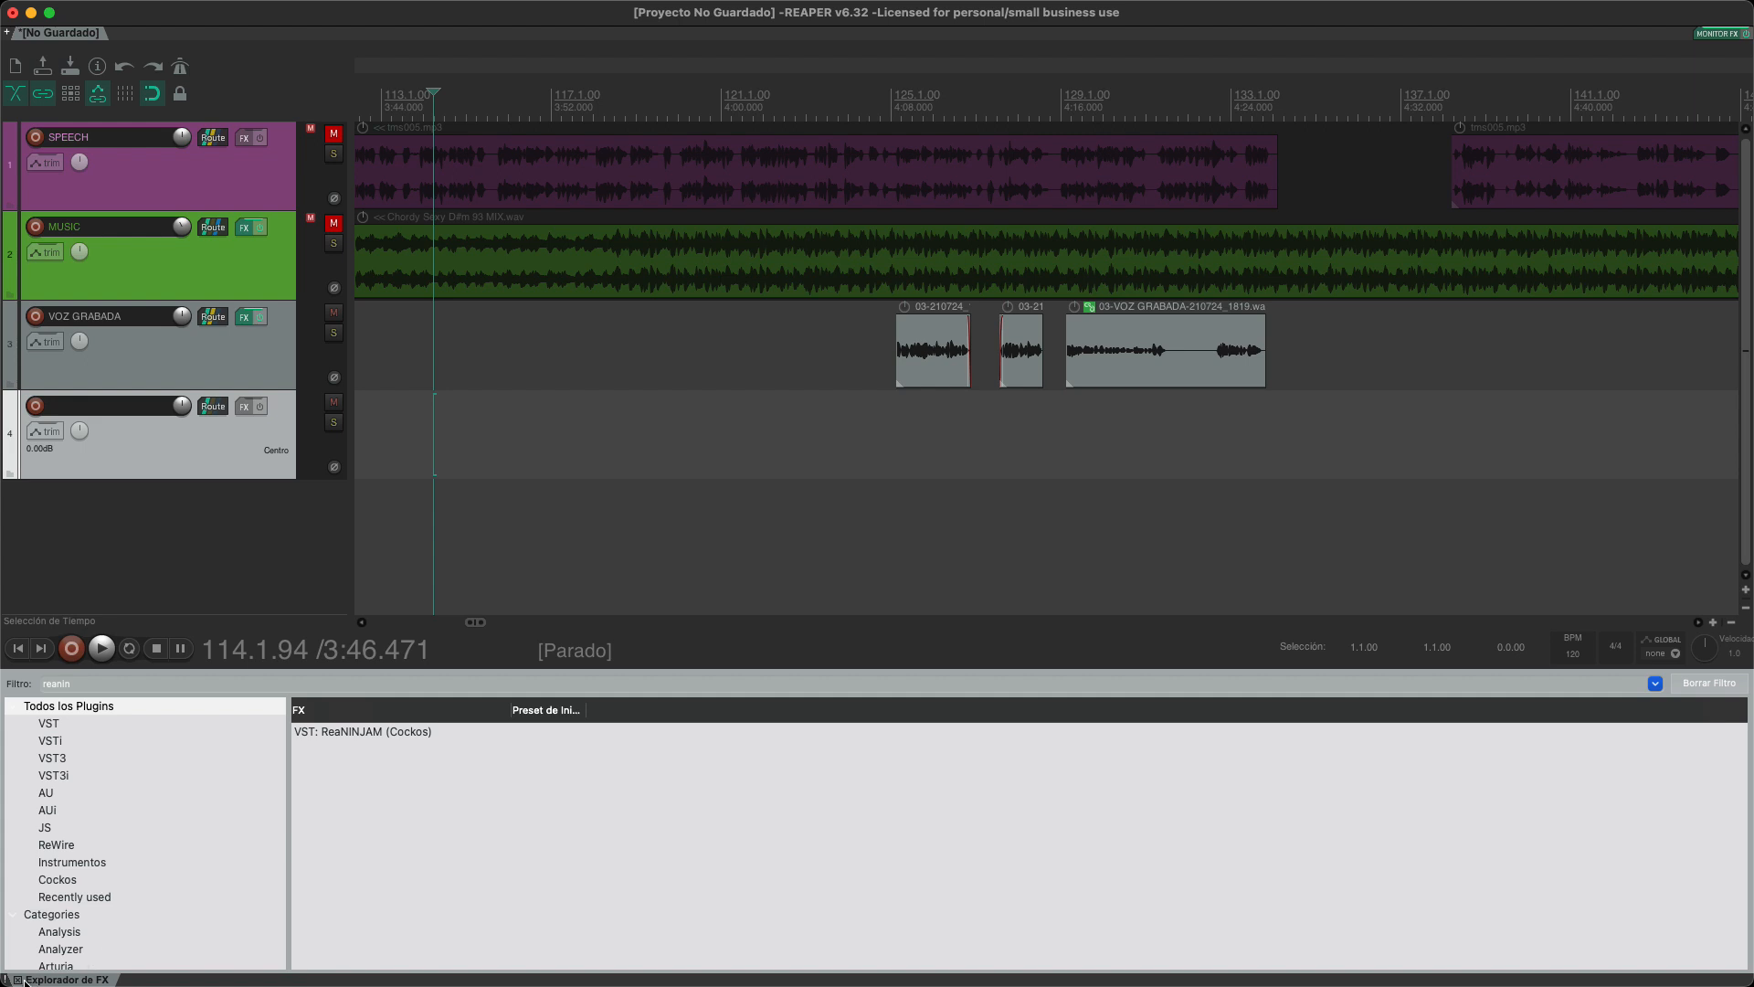
pyautogui.click(16, 978)
# Step: Switch to Loopback, examine the source and output channel routing of the Zoom virtual device, and return to REAPER
pyautogui.click(1728, 611)
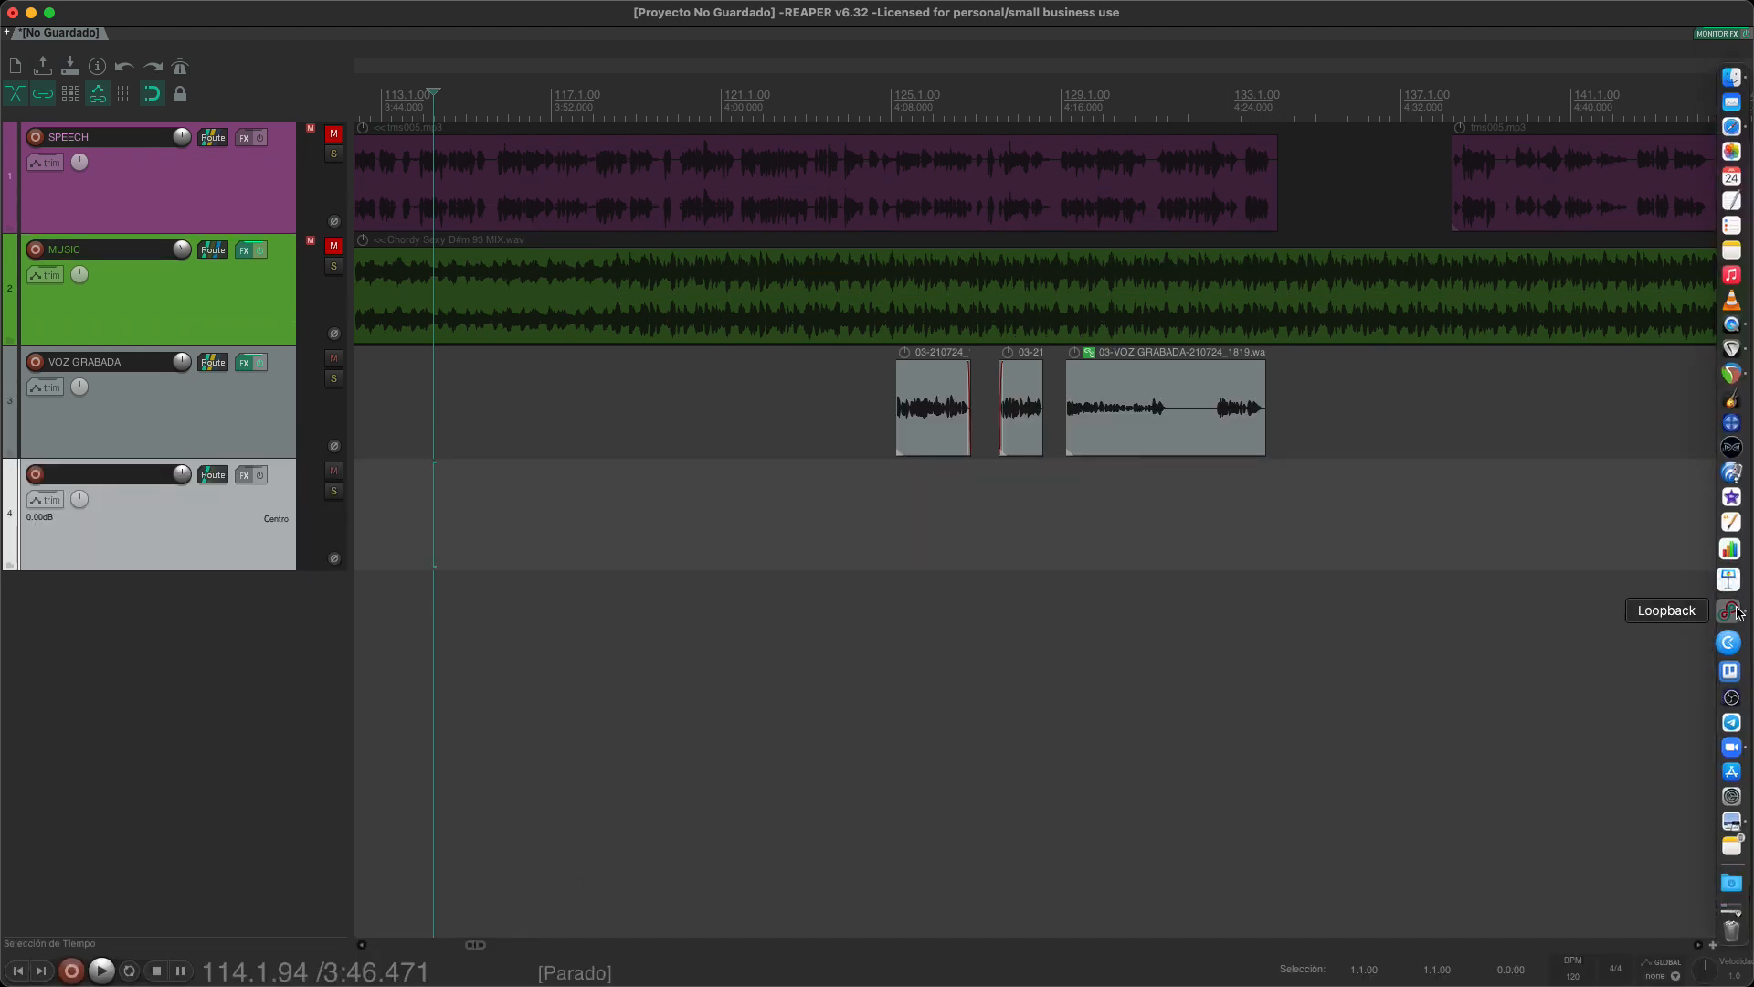
pyautogui.moveTo(1011, 263); pyautogui.dragTo(861, 338)
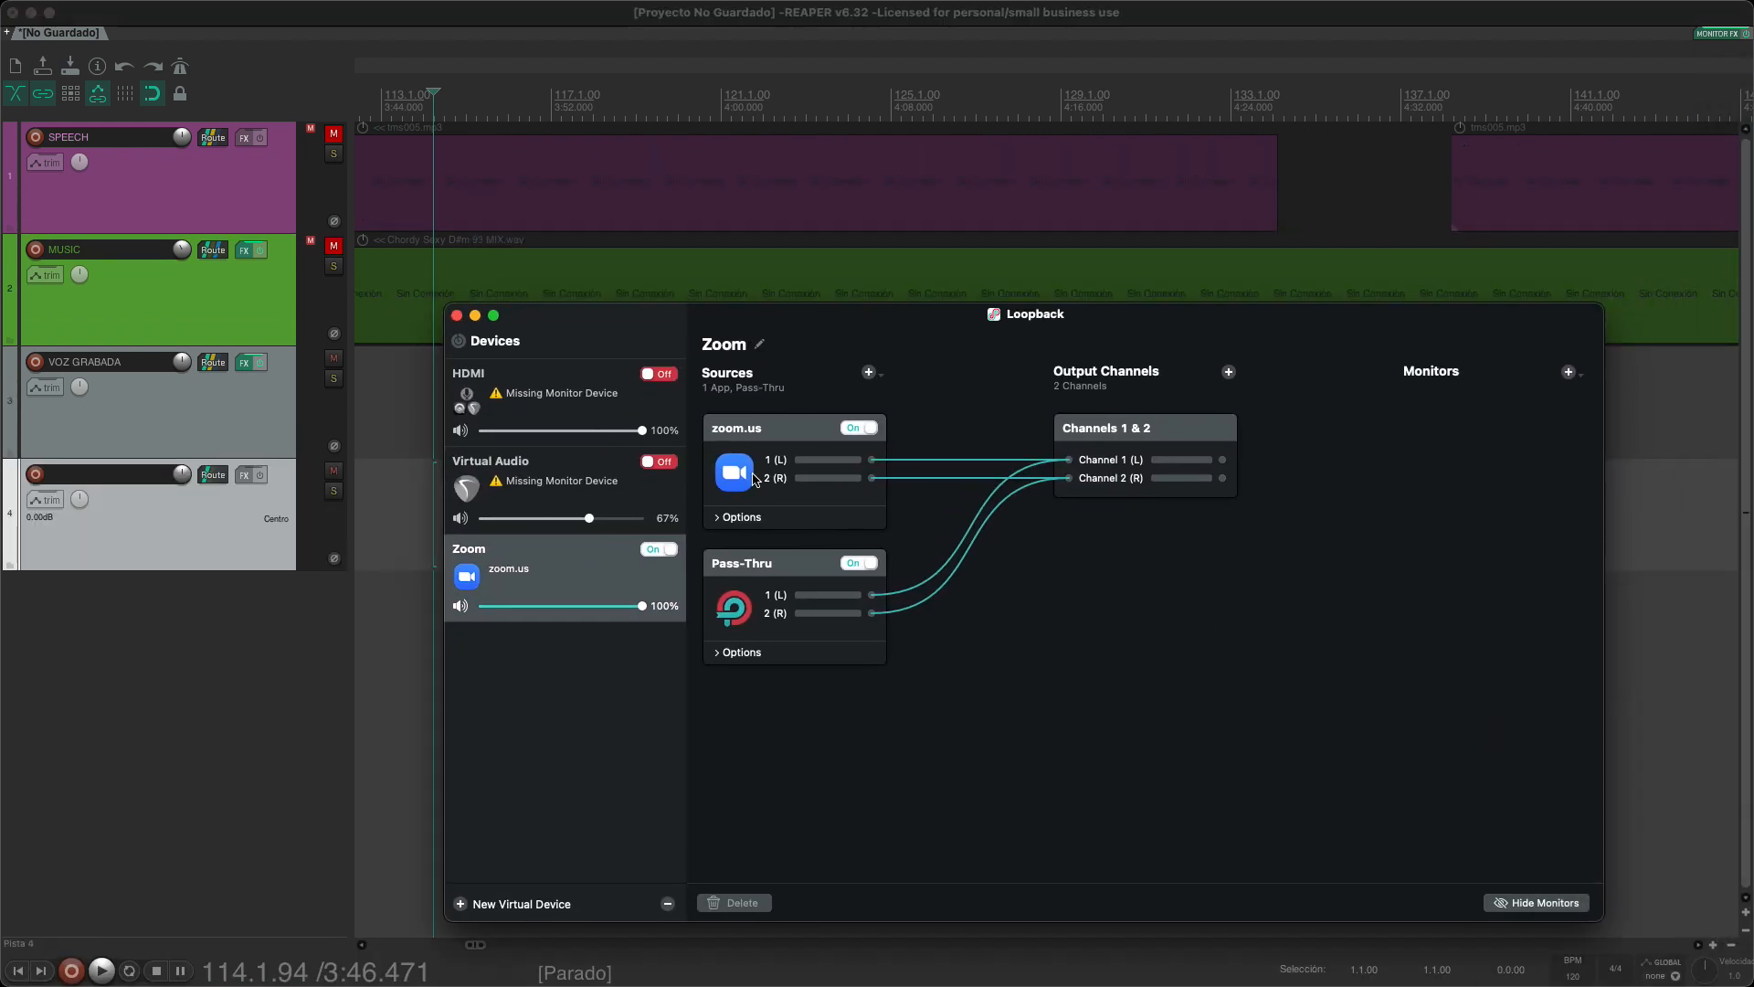
pyautogui.click(214, 522)
# Step: Arm the new track for recording and set its stereo input to Loopback 1 / Loopback 2
pyautogui.click(34, 476)
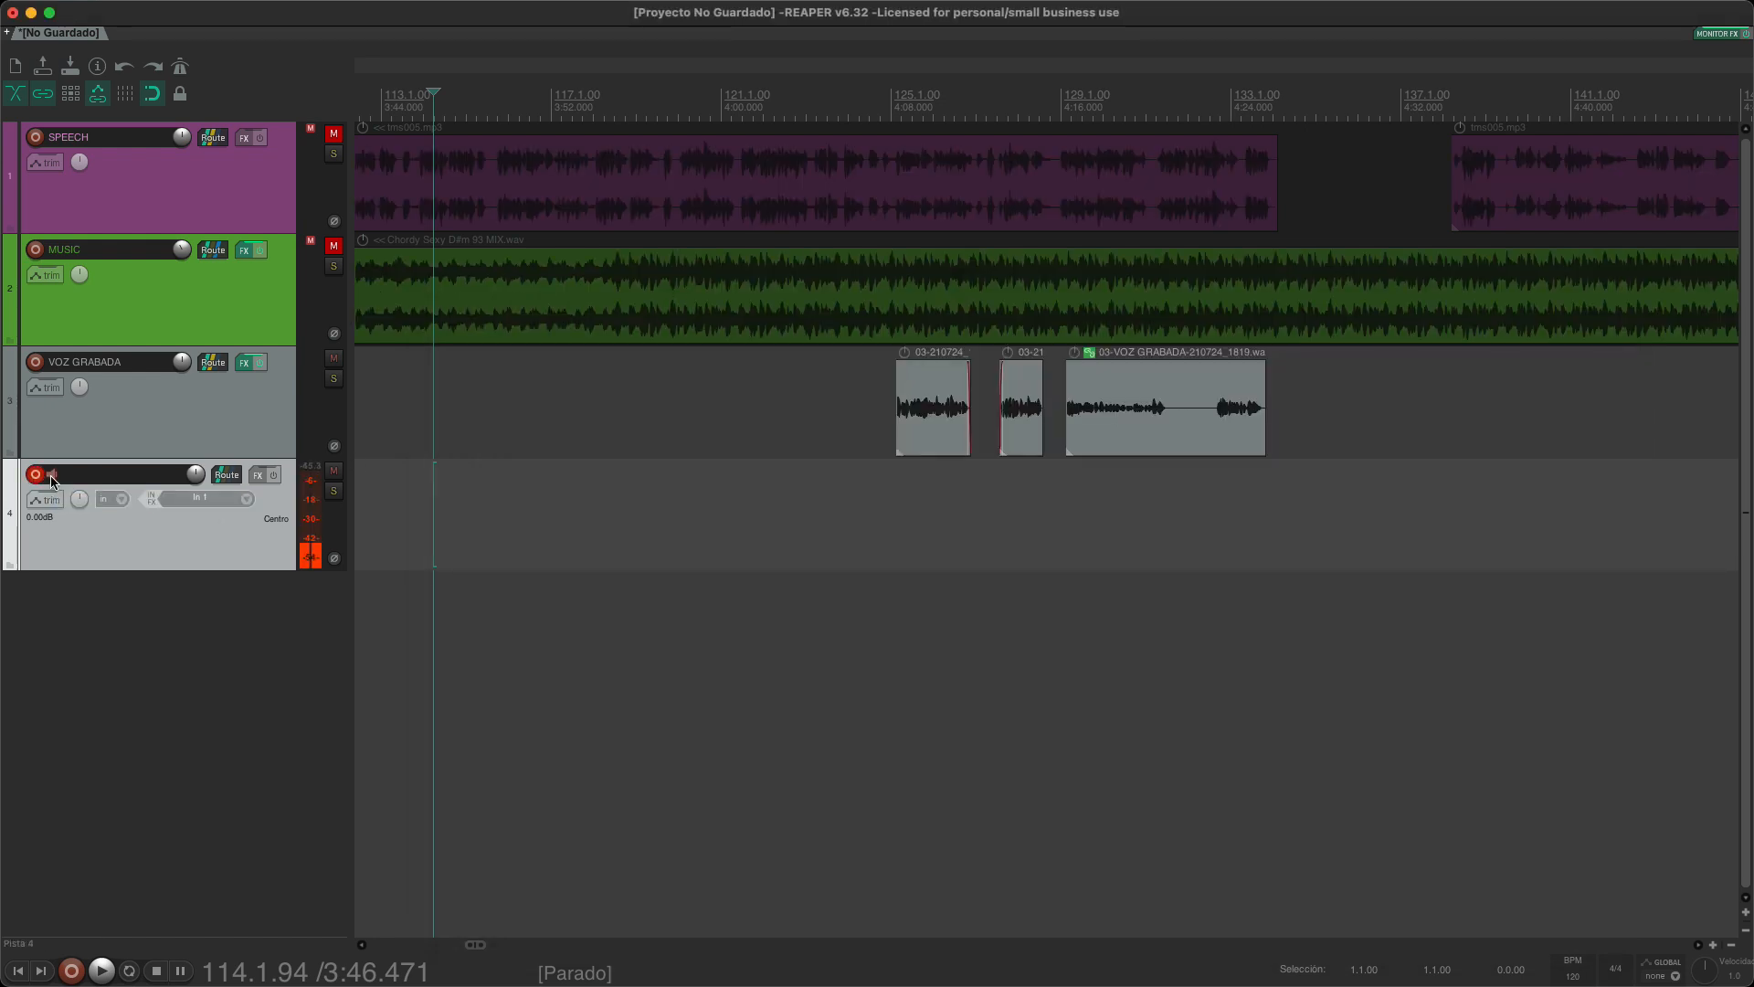
pyautogui.click(247, 501)
pyautogui.moveTo(315, 530)
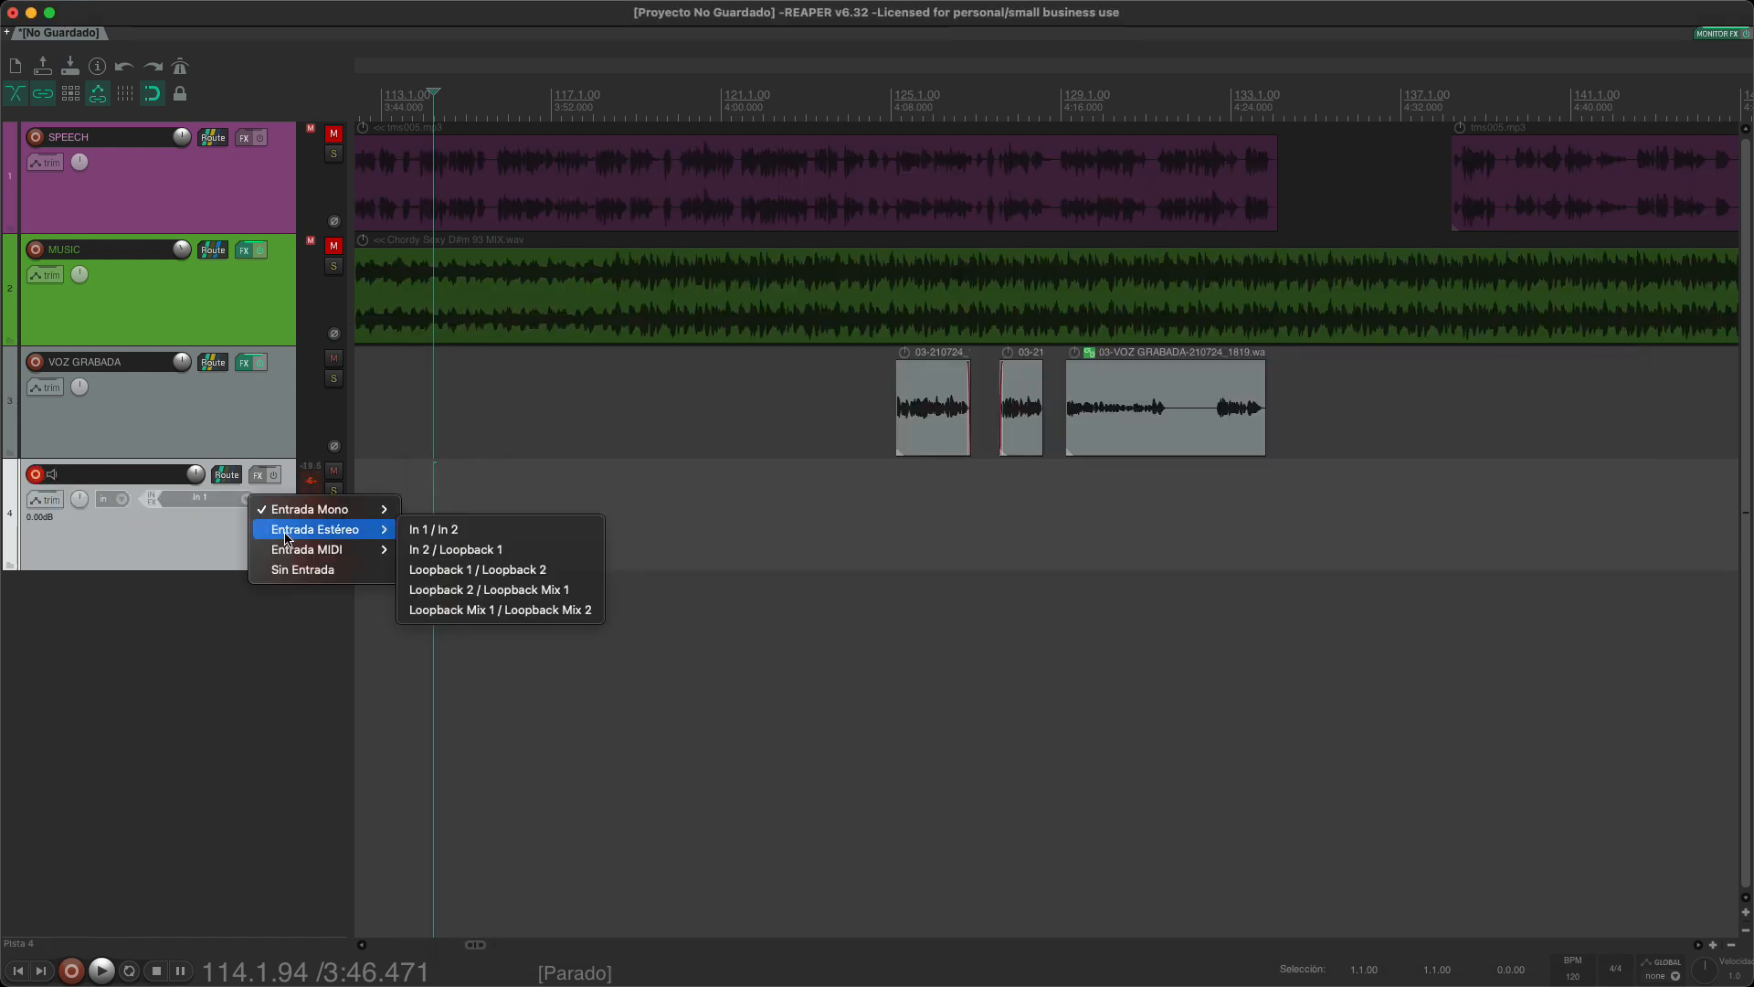
pyautogui.click(444, 571)
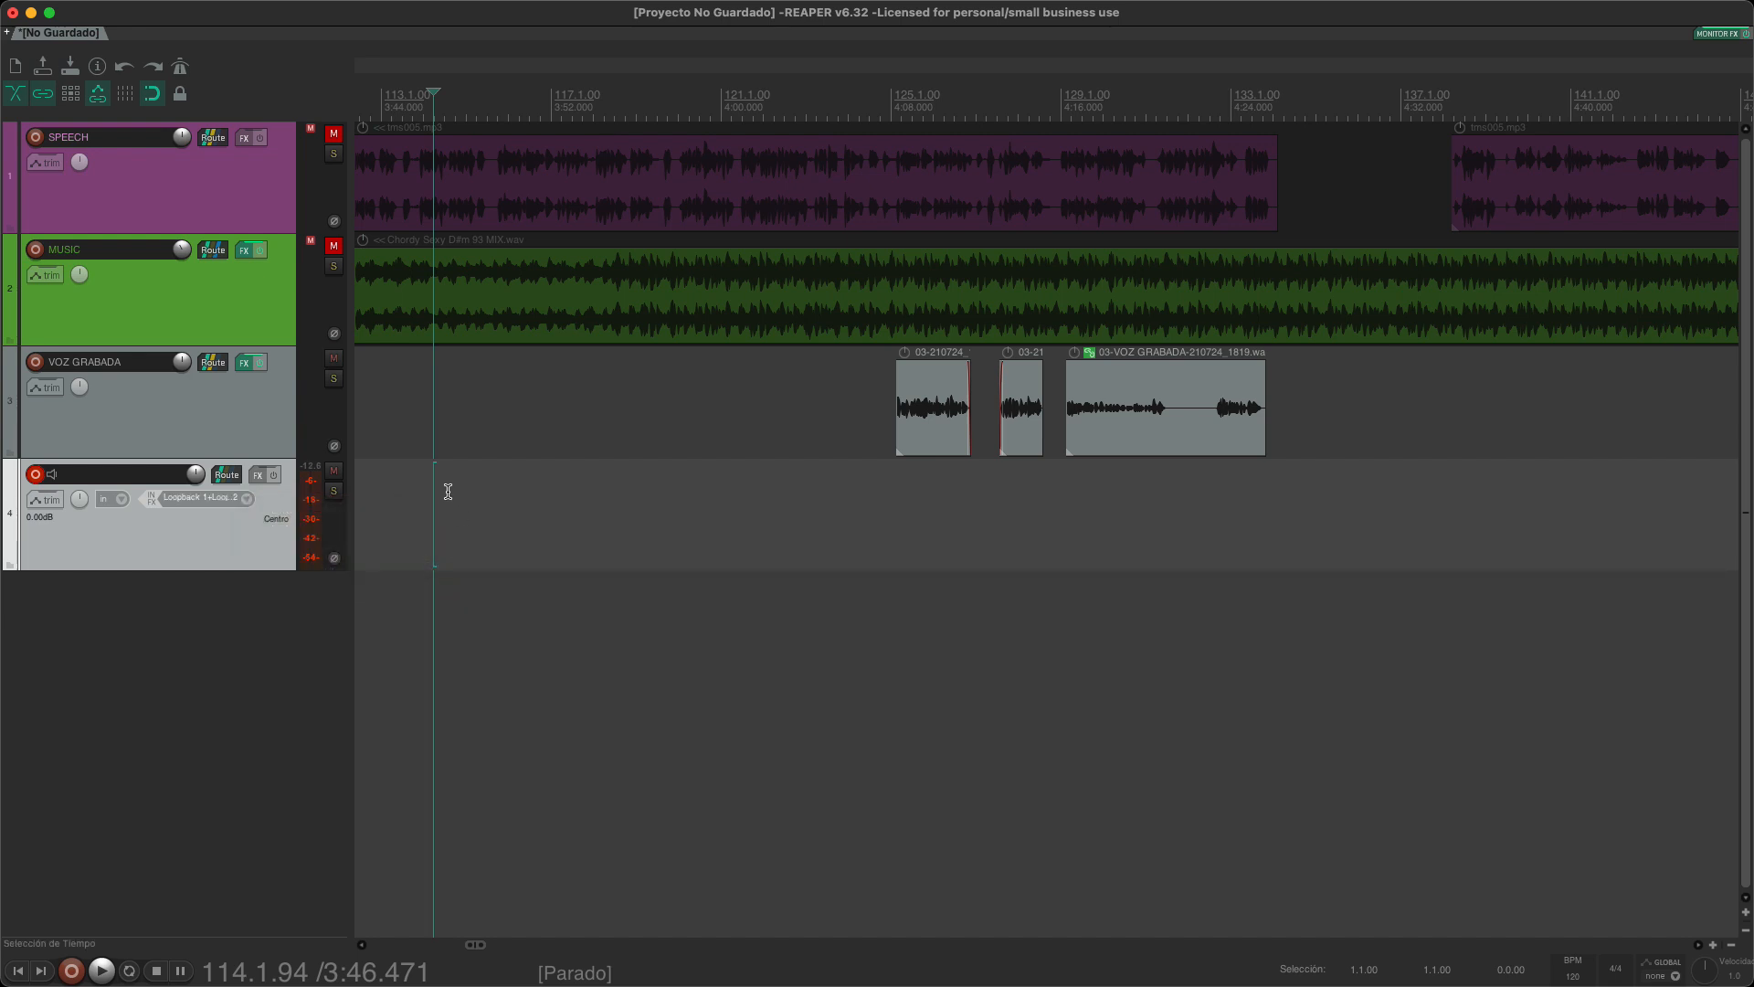
# Step: Switch to Zoom, run the speaker test from its audio settings, and return to the armed loopback track in REAPER
pyautogui.press('super+Tab')
pyautogui.press('super+Tab')
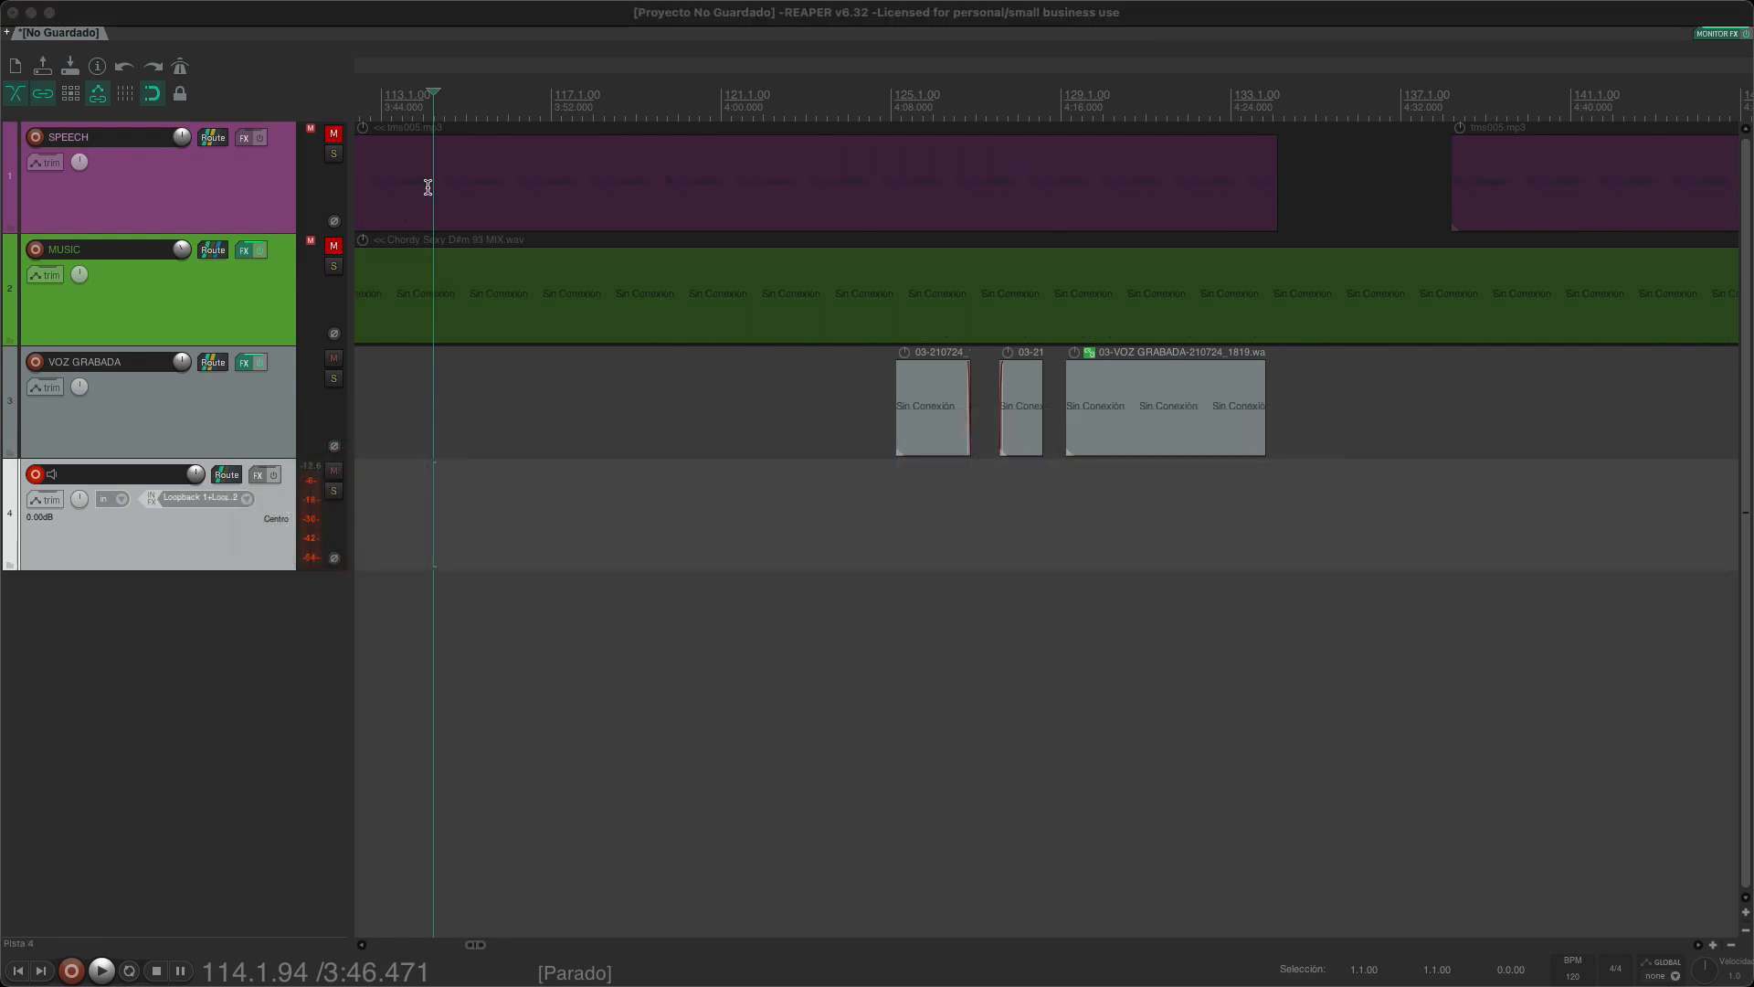
pyautogui.click(73, 11)
pyautogui.click(100, 67)
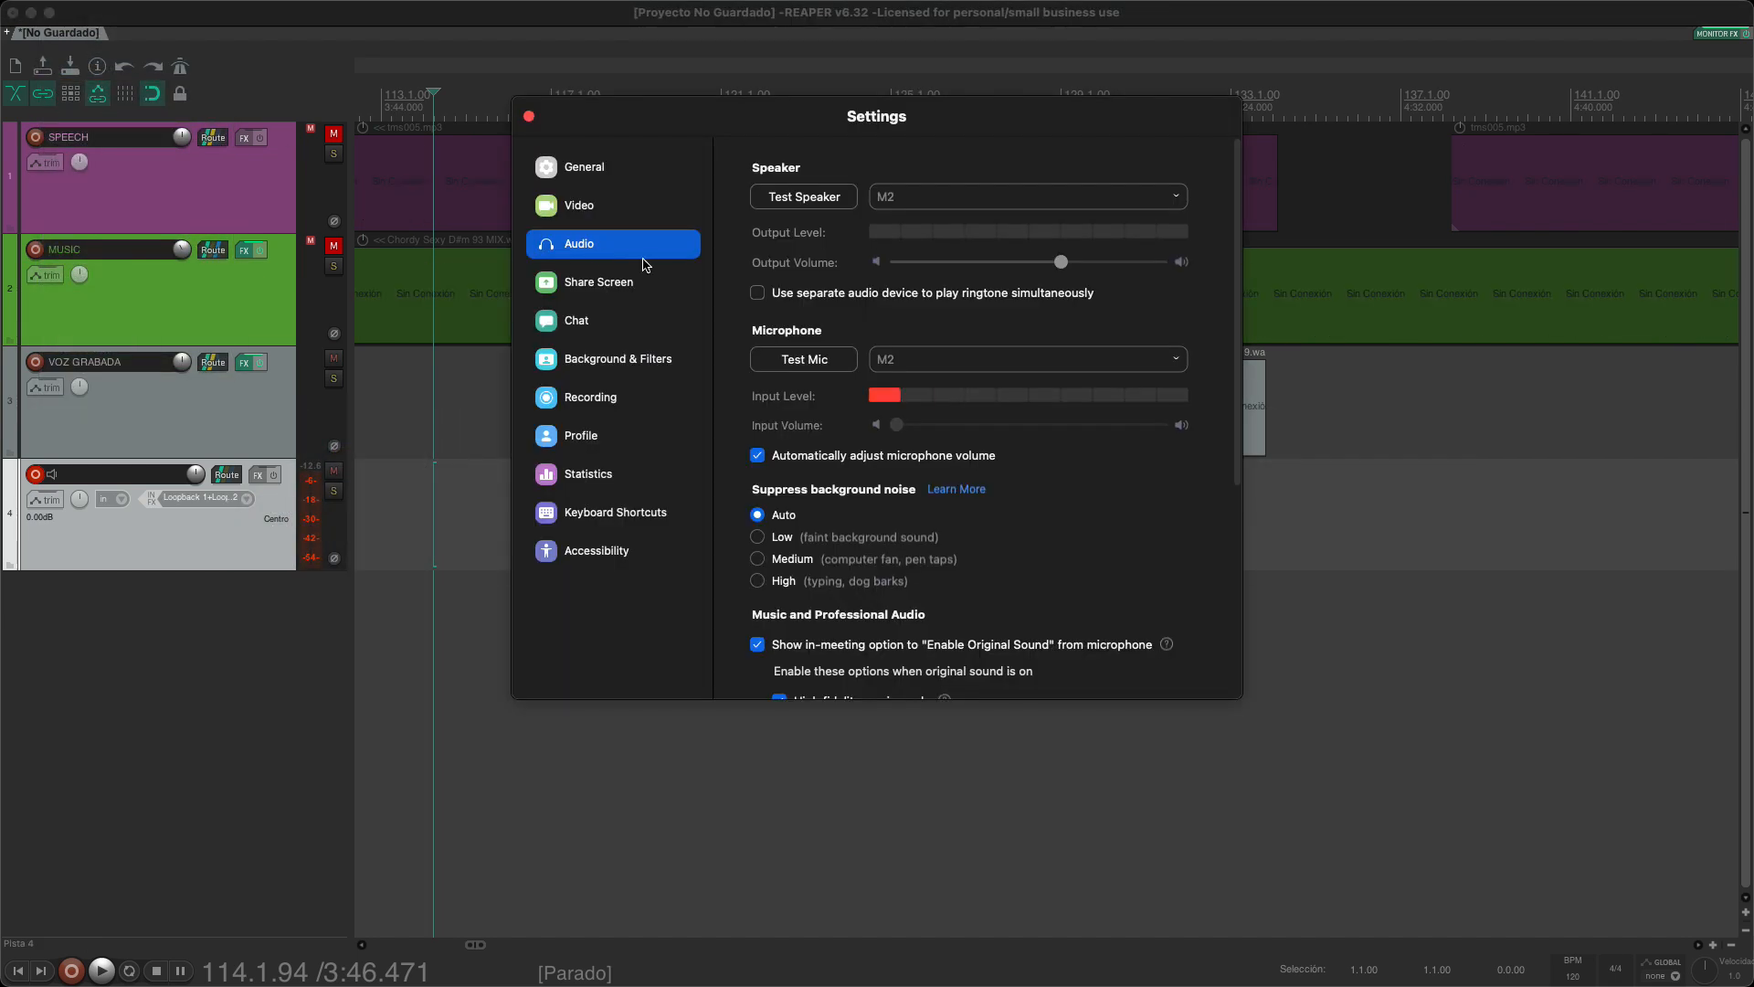
pyautogui.click(800, 197)
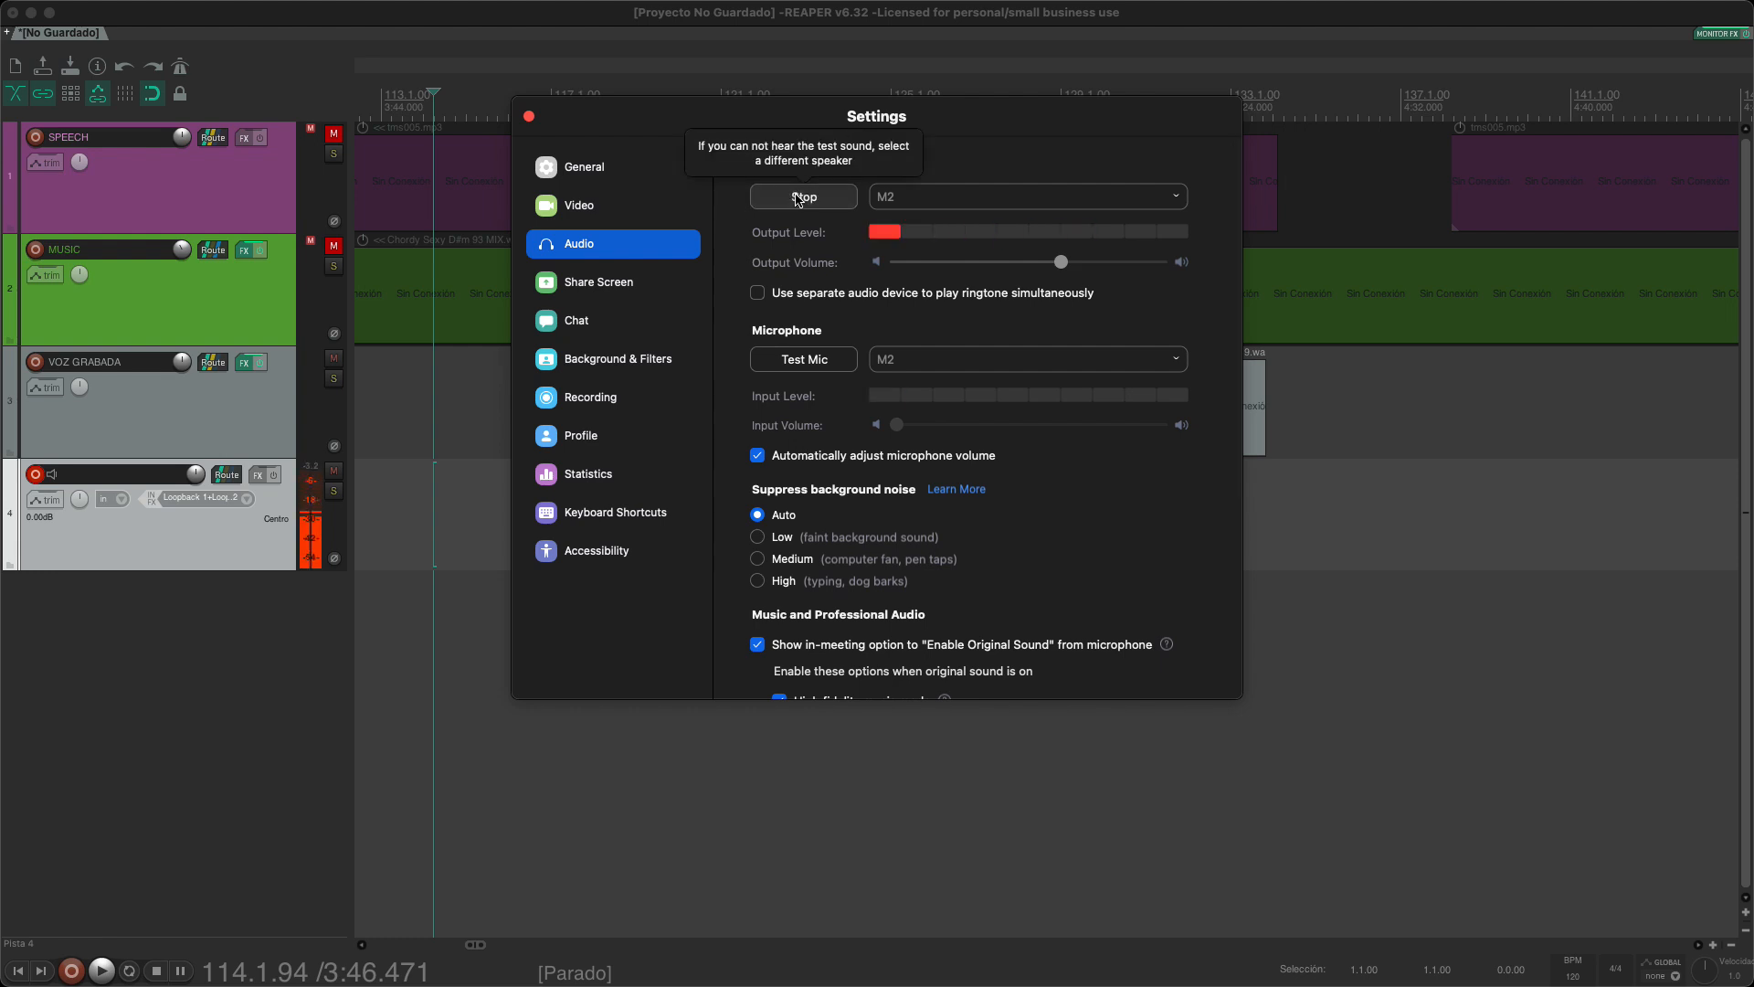
pyautogui.click(528, 116)
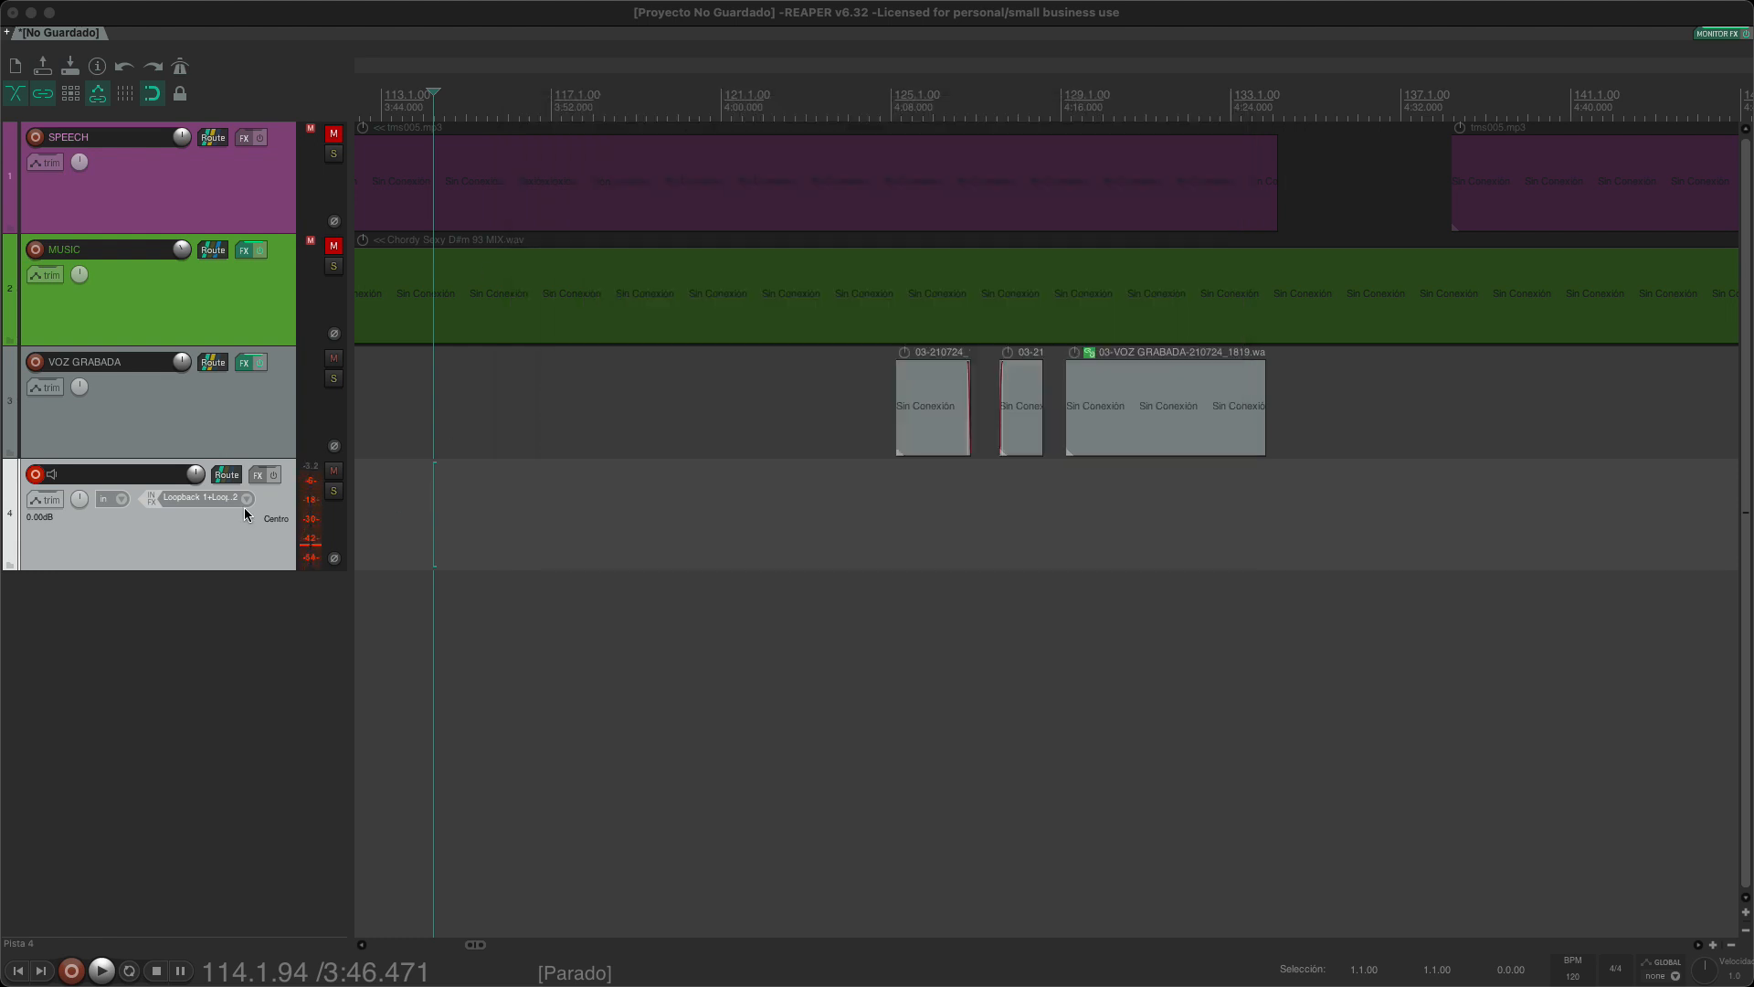
pyautogui.click(498, 508)
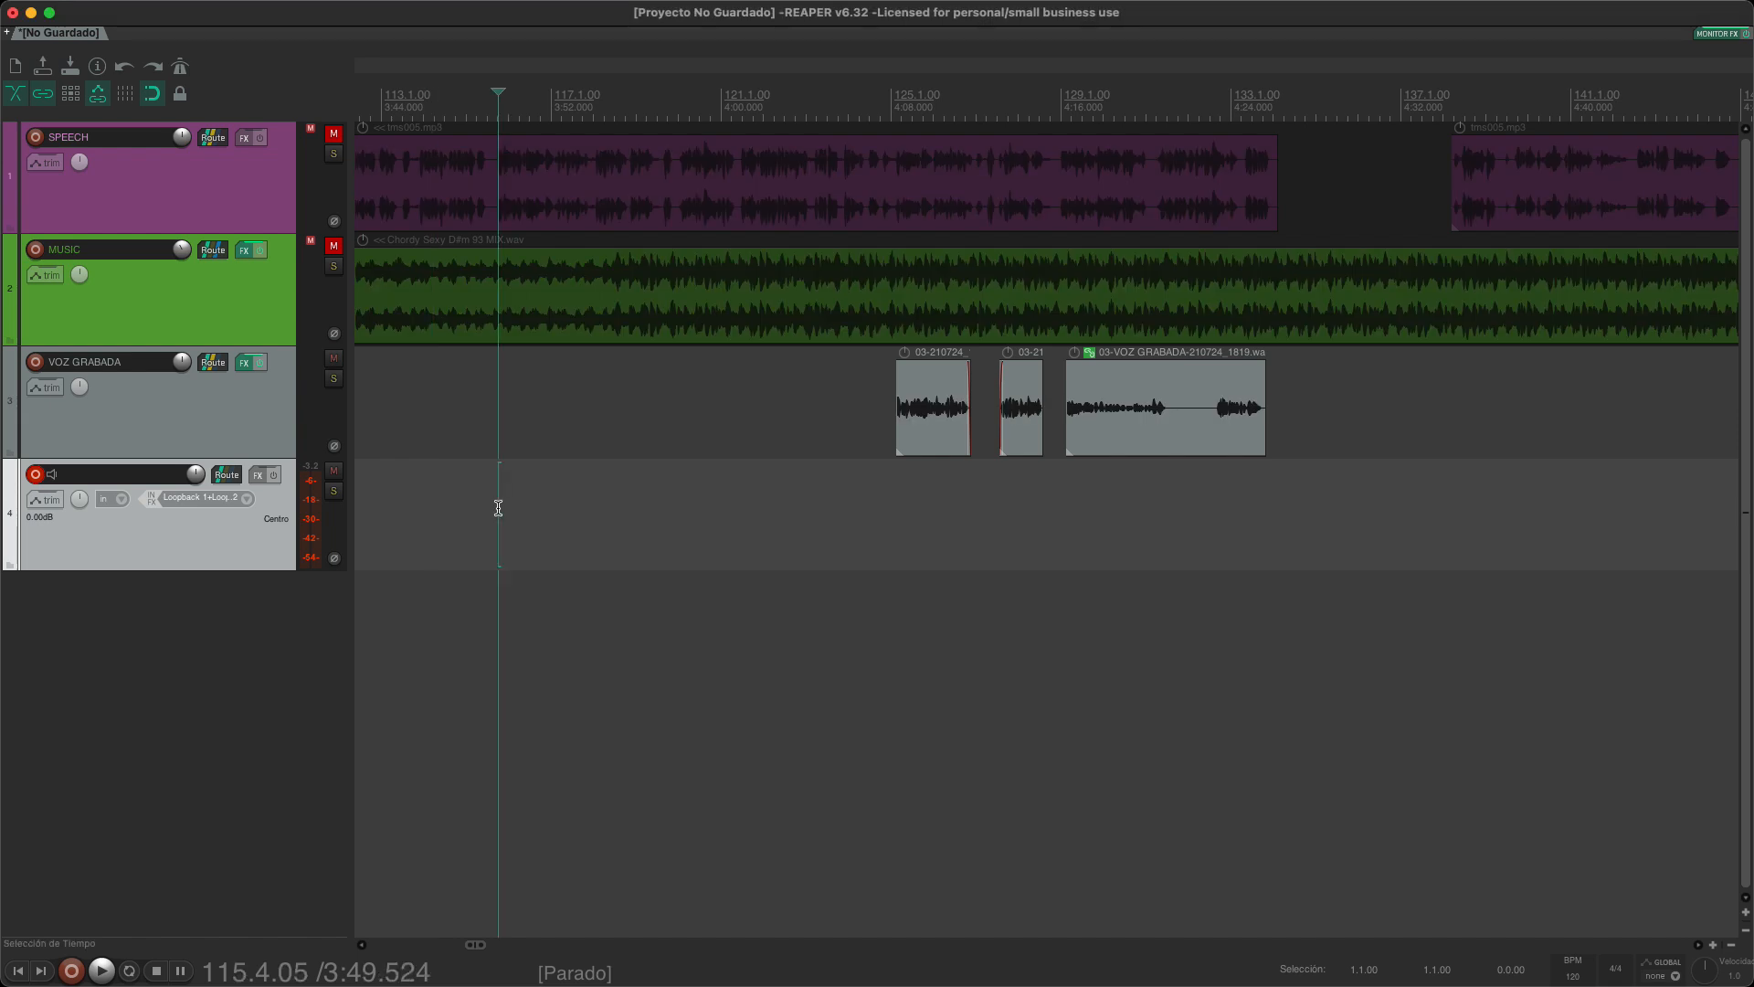
# Step: Switch to Safari and examine Rogue Amoeba's Audio Hijack page
pyautogui.press('super+Tab')
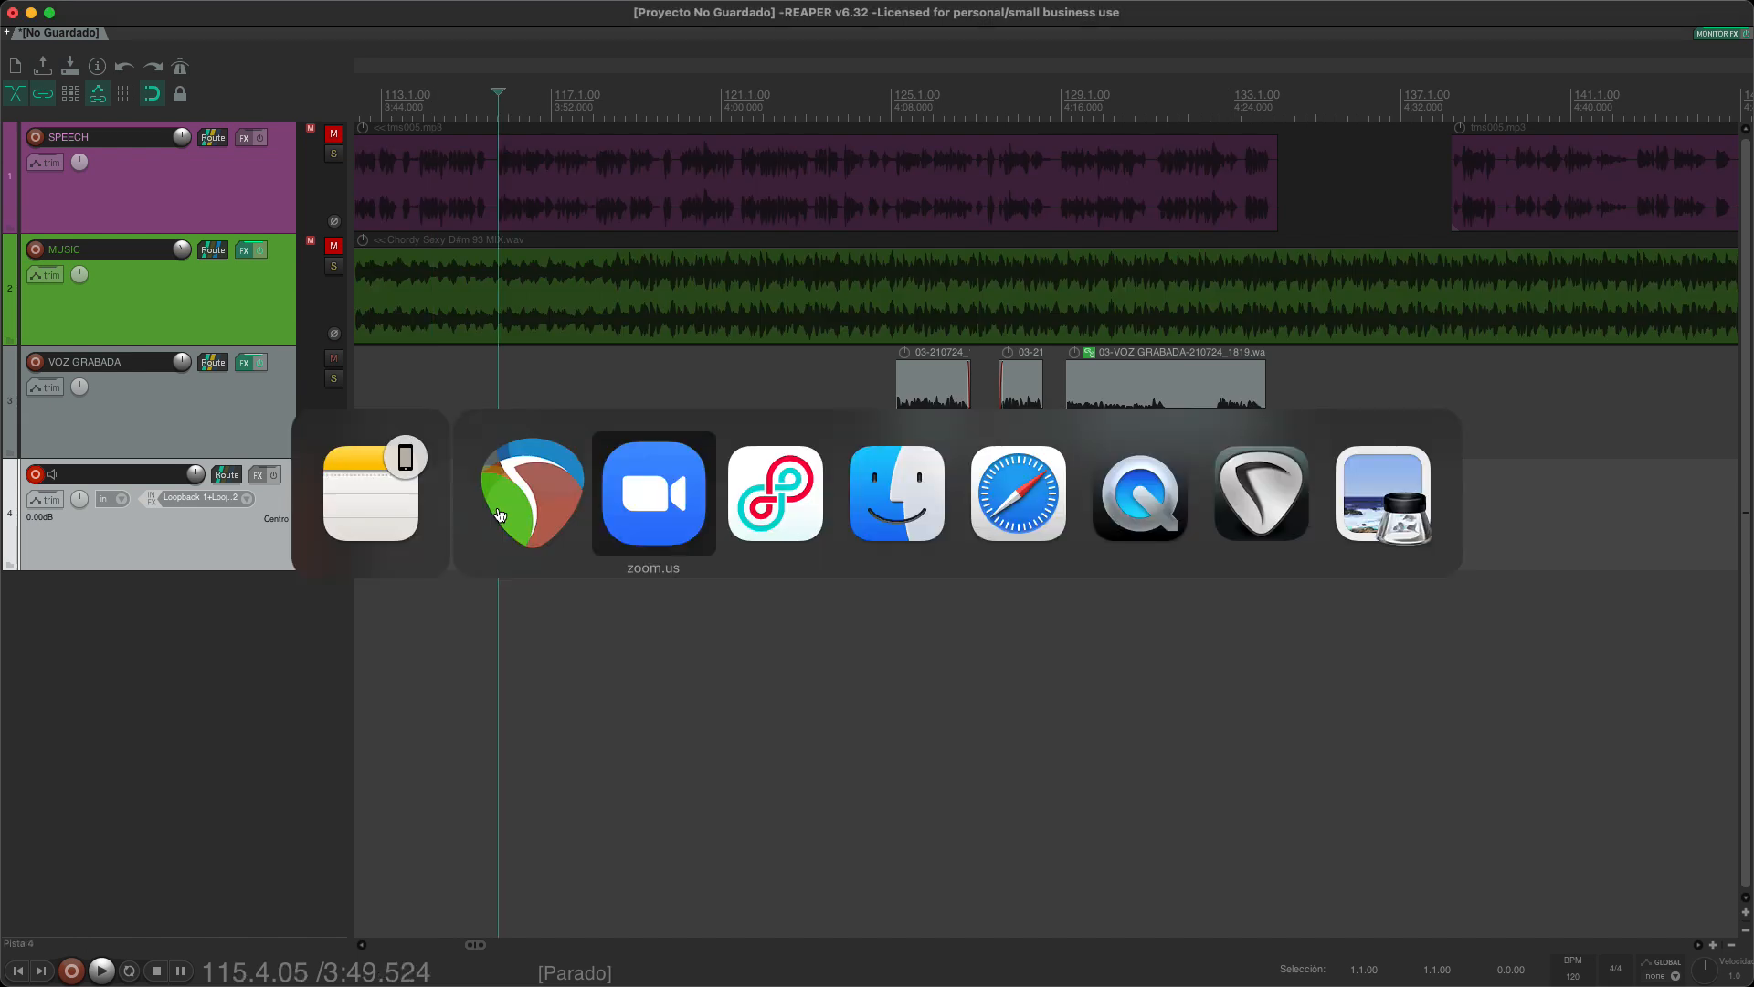
pyautogui.press('super+Tab')
pyautogui.press('super+Tab')
pyautogui.press('super+Tab')
pyautogui.press('super+Tab')
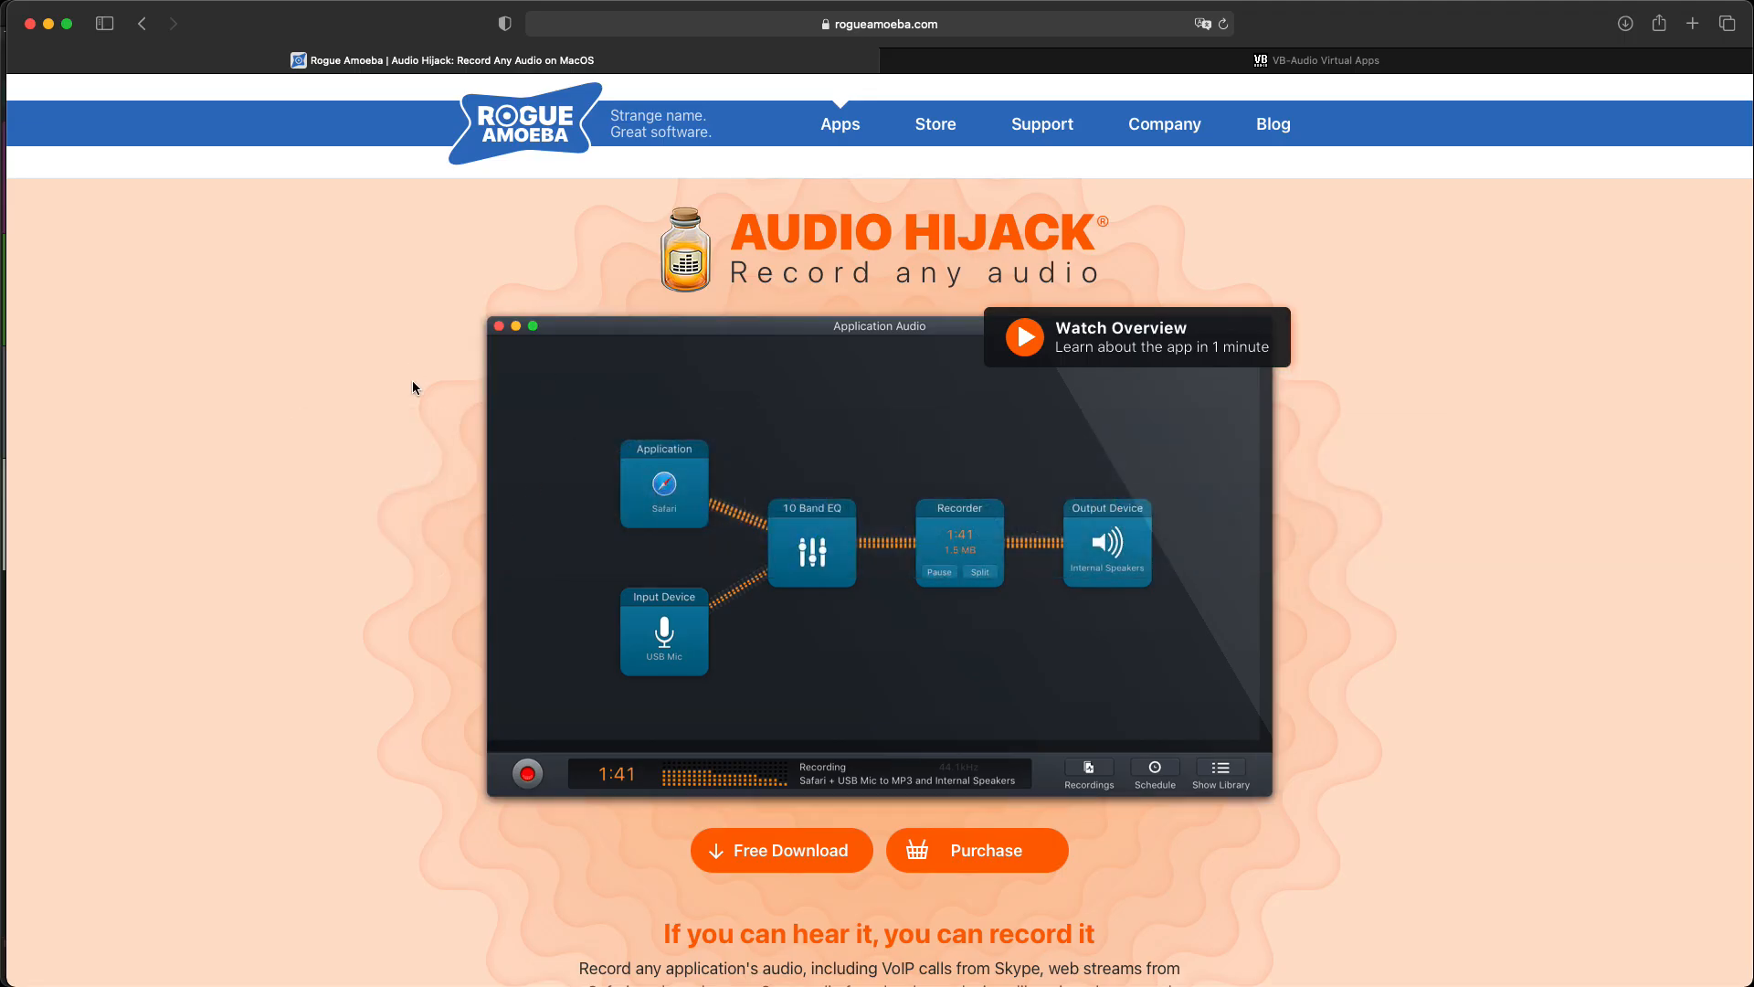
pyautogui.scroll(-3, 405, 447)
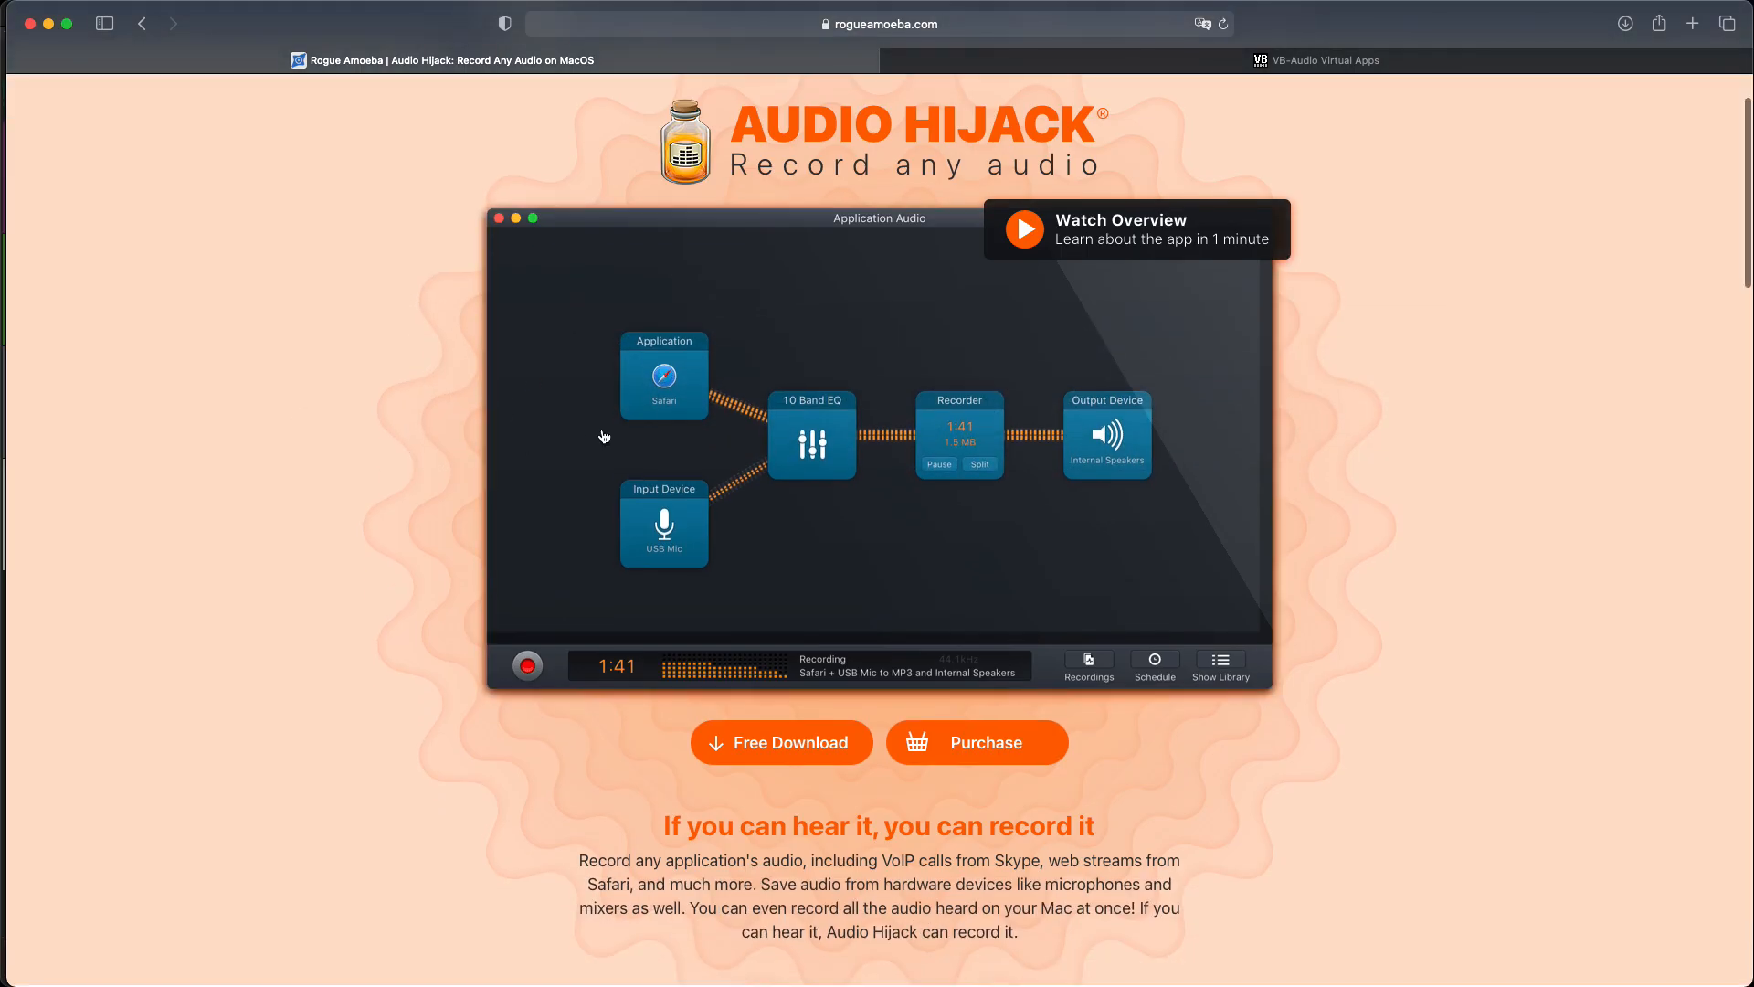
pyautogui.scroll(-1, 599, 439)
pyautogui.scroll(4, 599, 439)
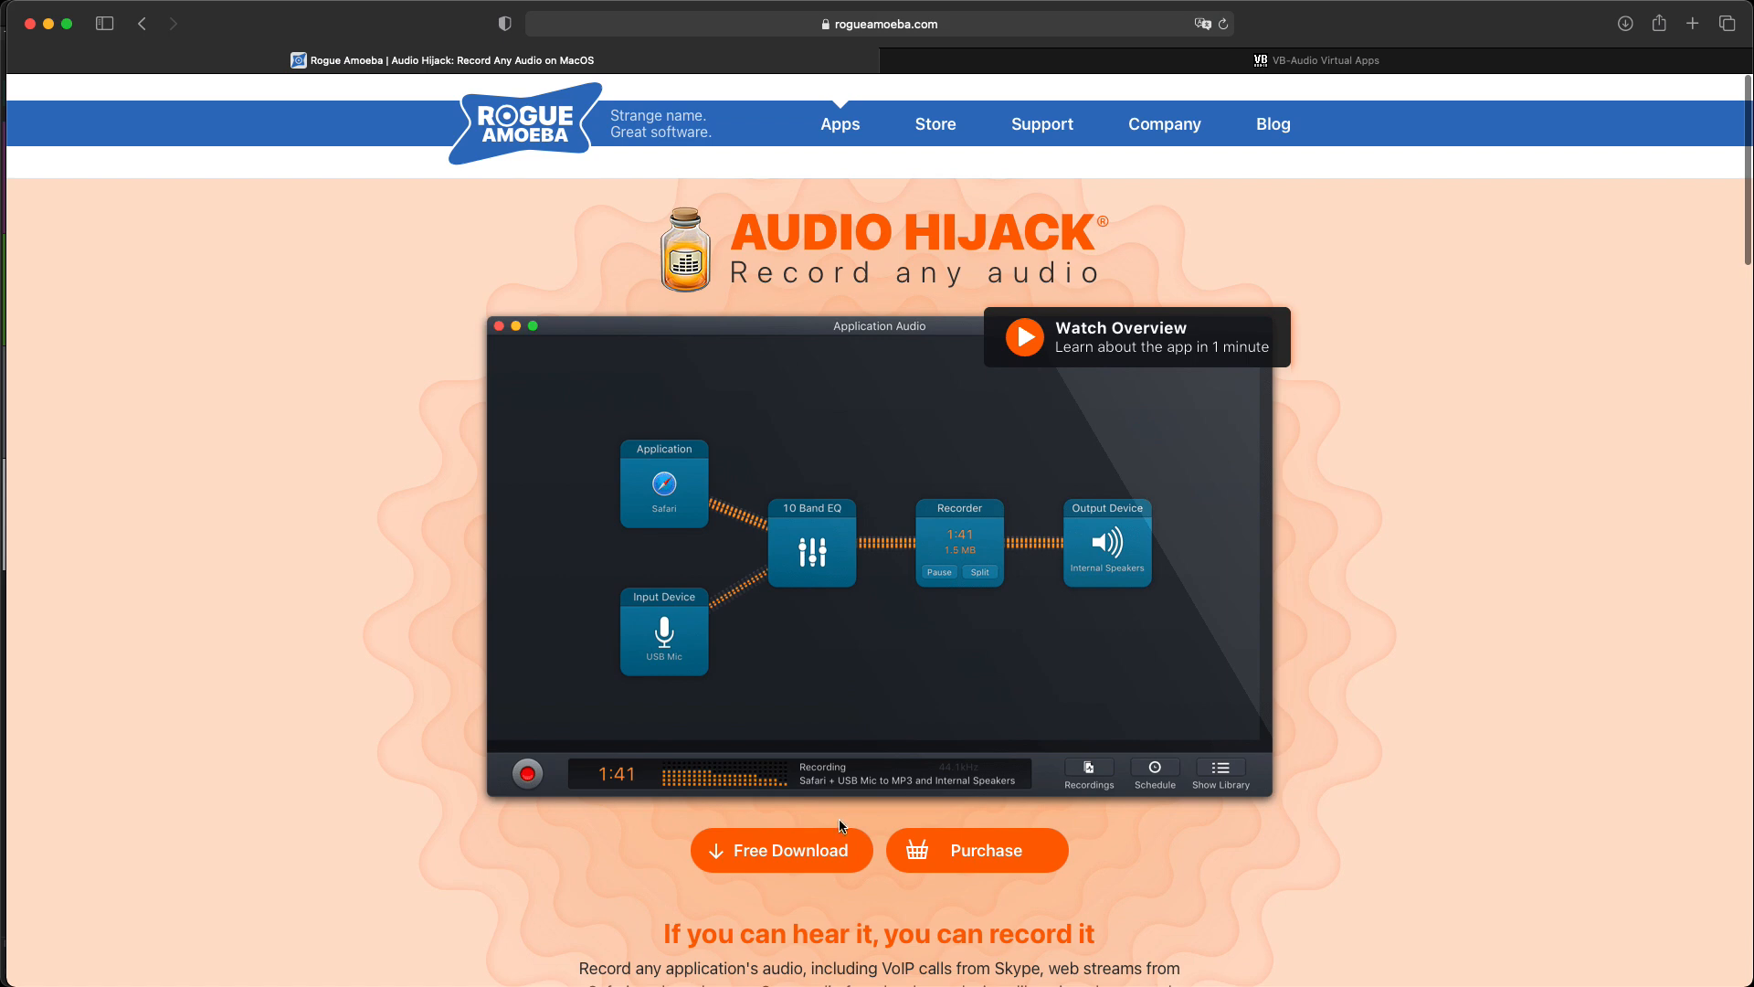
# Step: Examine the VB-CABLE Virtual Audio Device page and its downloads on the VB-Audio site, and return to REAPER
pyautogui.click(1108, 59)
pyautogui.scroll(-1, 956, 498)
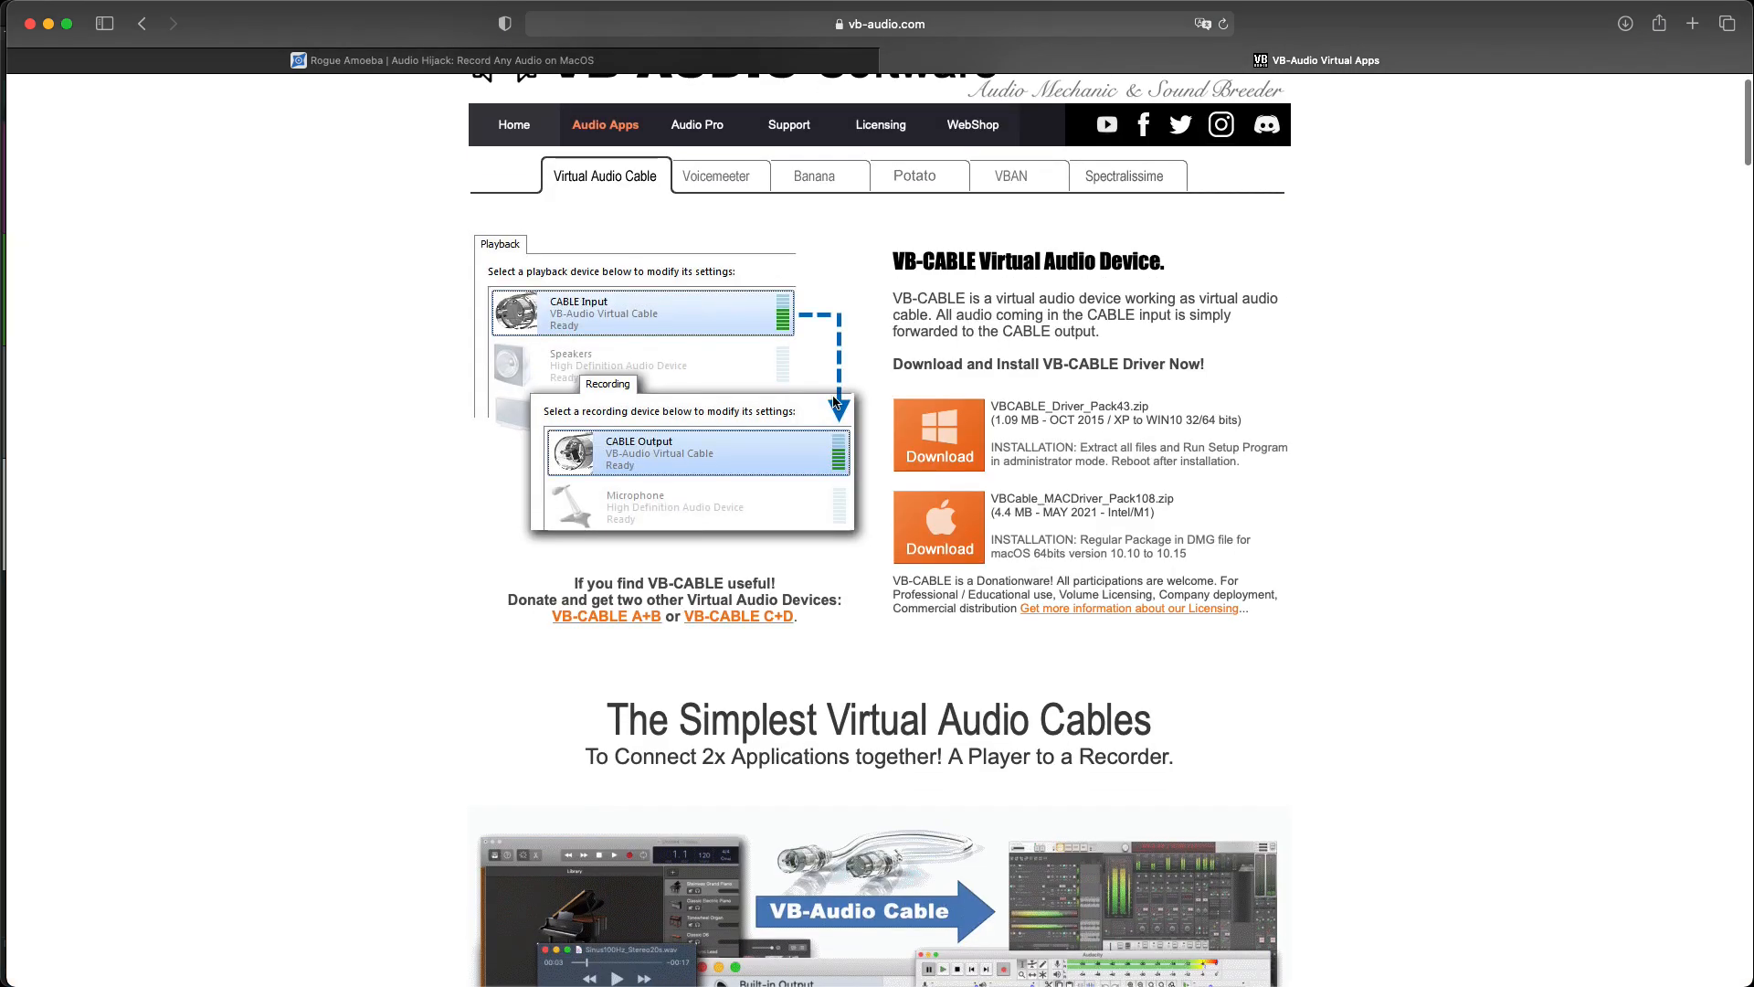
pyautogui.scroll(-5, 955, 524)
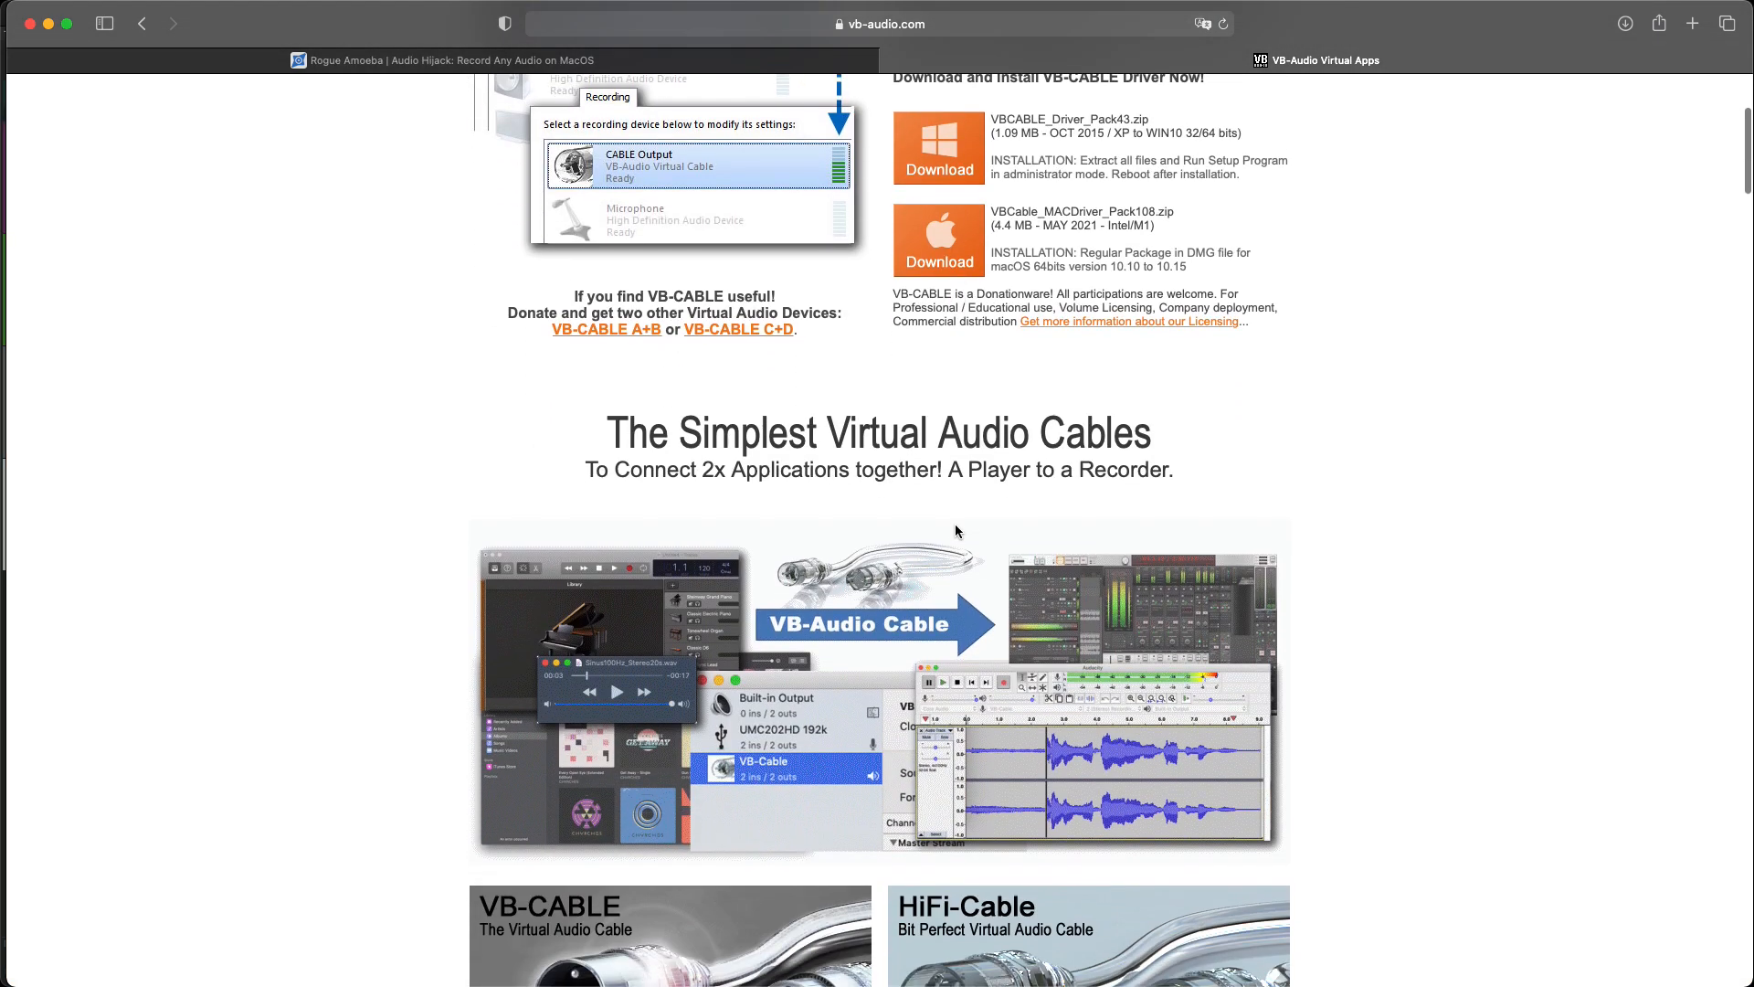
pyautogui.scroll(5, 957, 533)
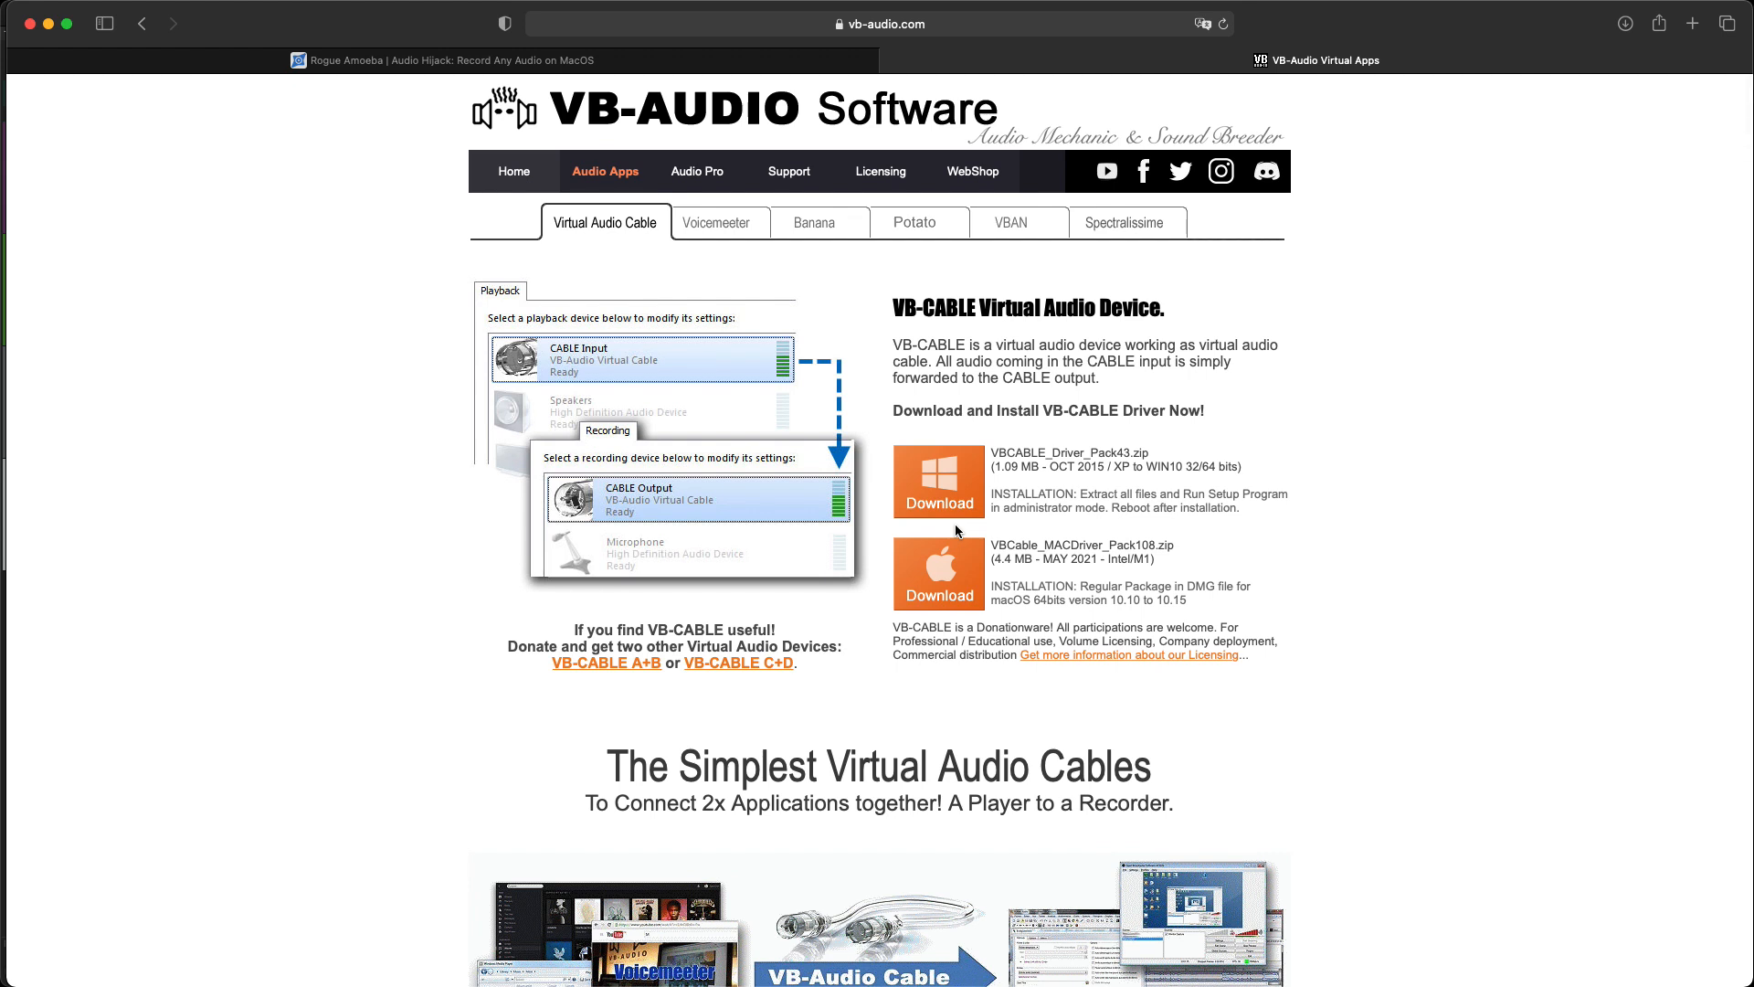
pyautogui.press('super+Tab')
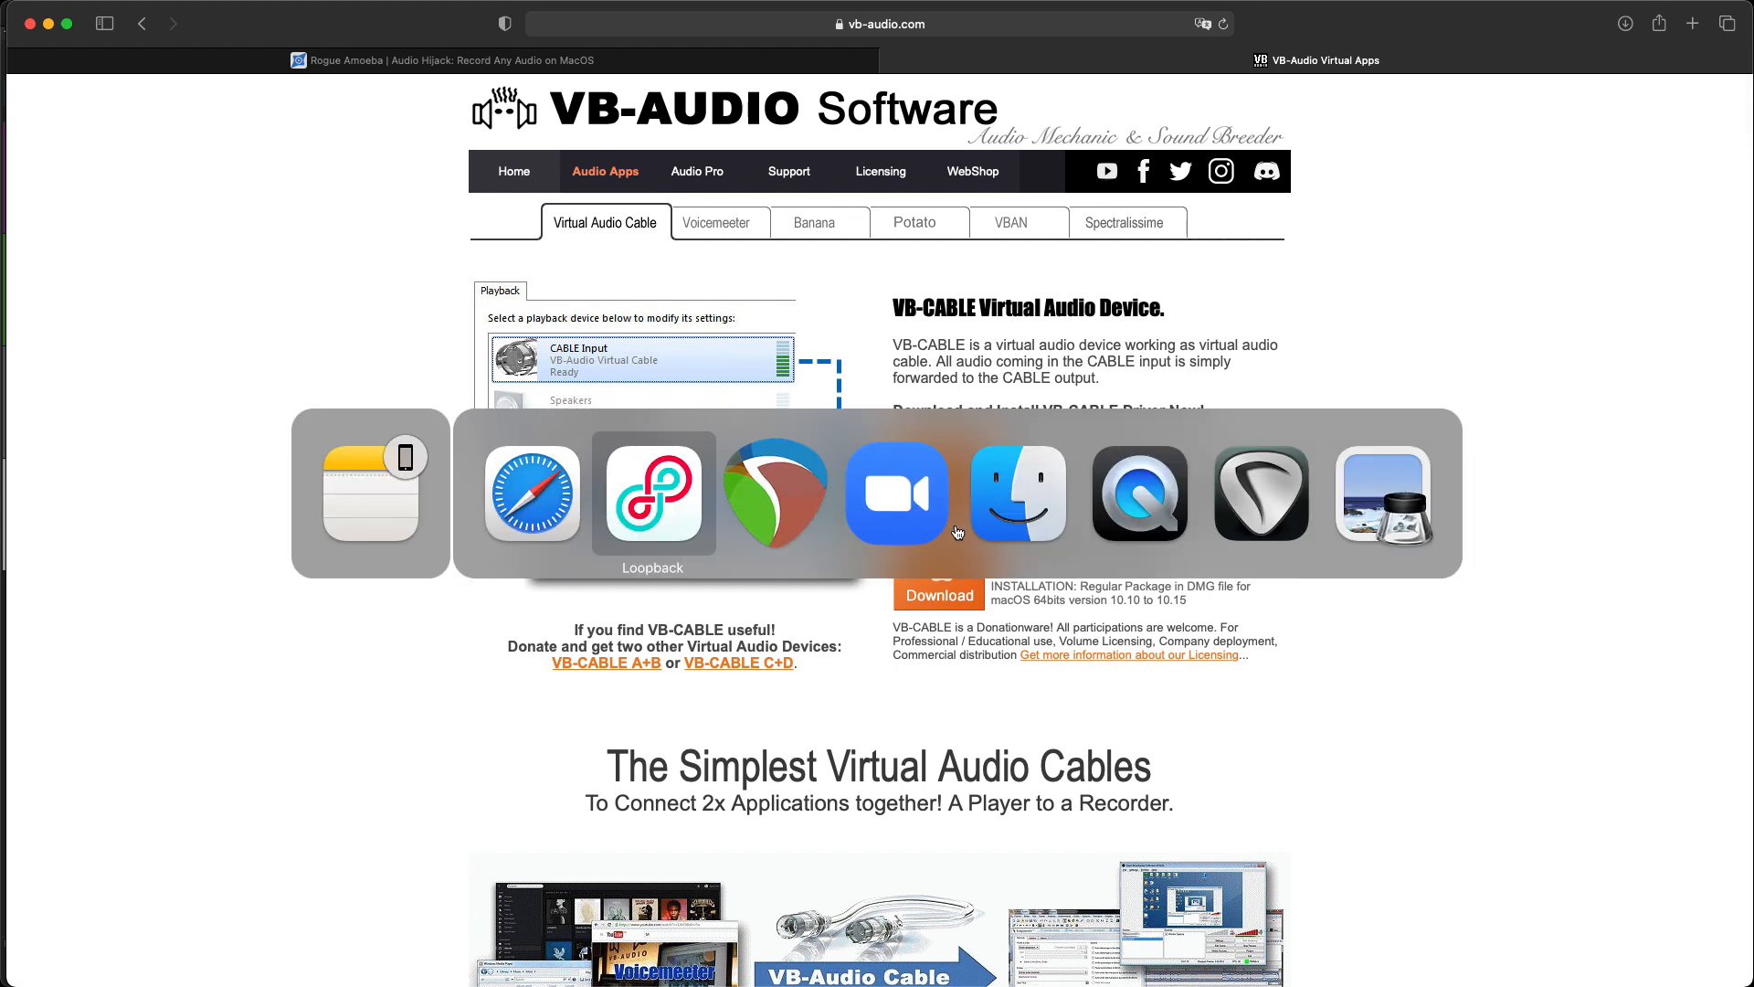
pyautogui.press('super+Tab')
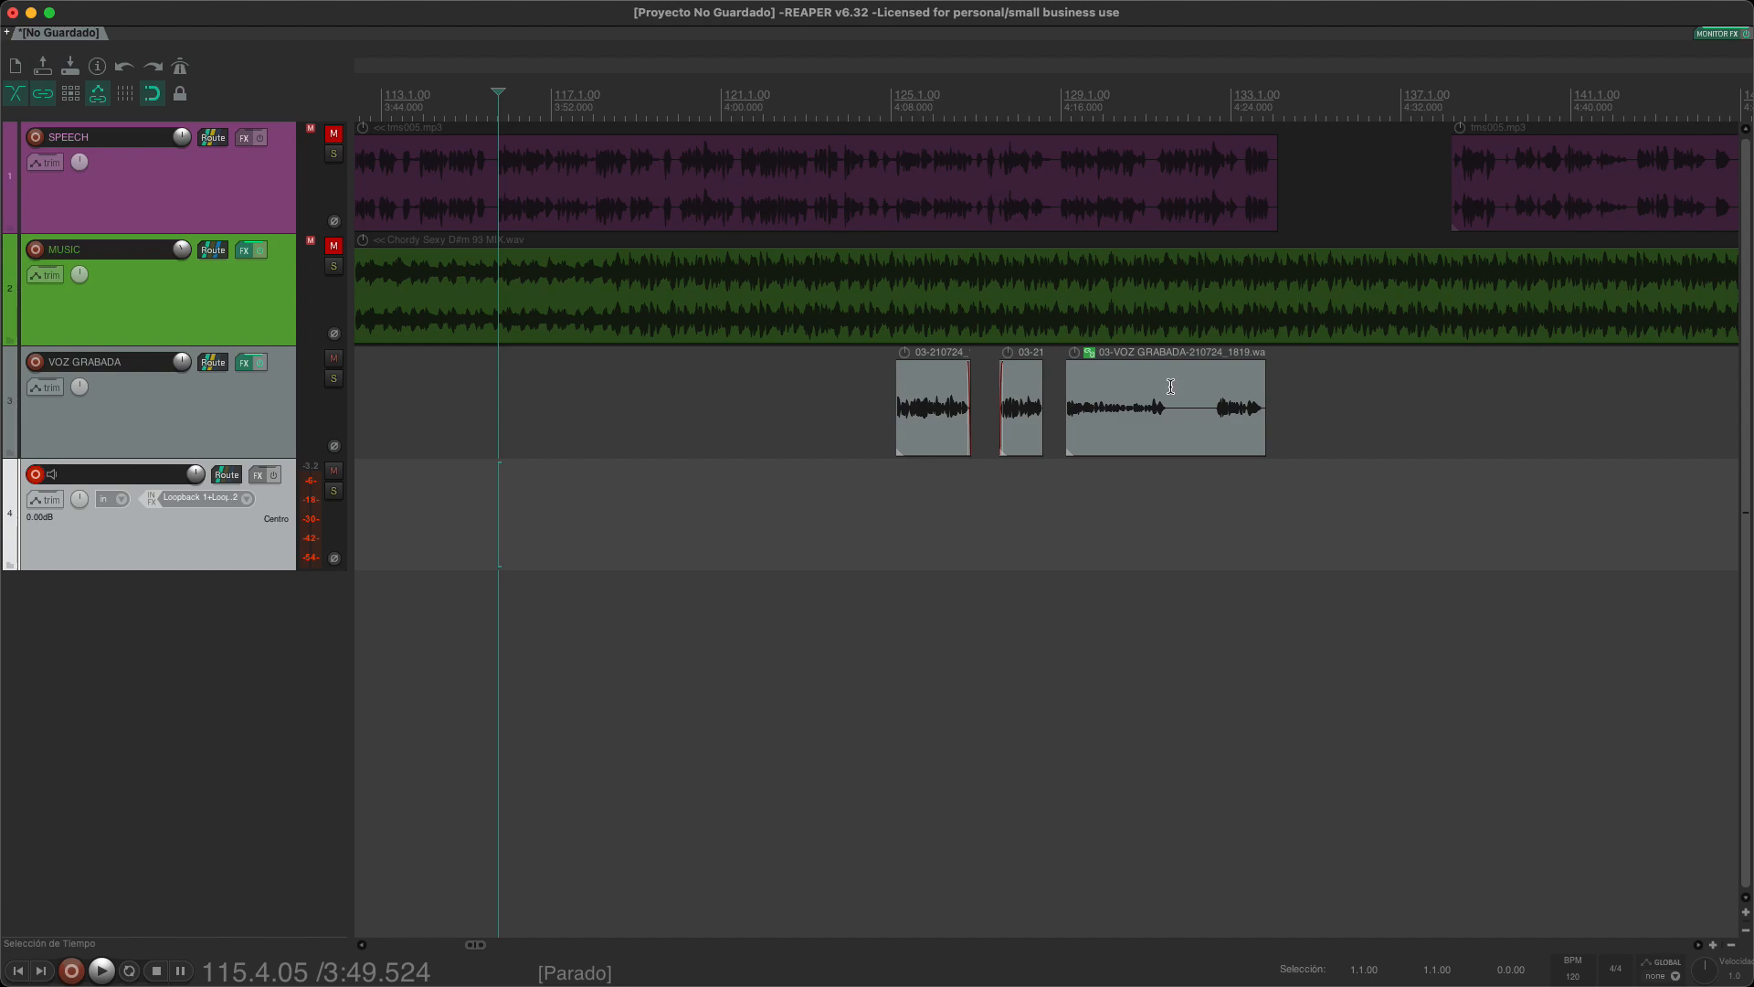
# Step: Switch to Safari and open the Source-Connect Now site from the Google results for "source connect"
pyautogui.moveTo(1728, 201)
pyautogui.click(1728, 153)
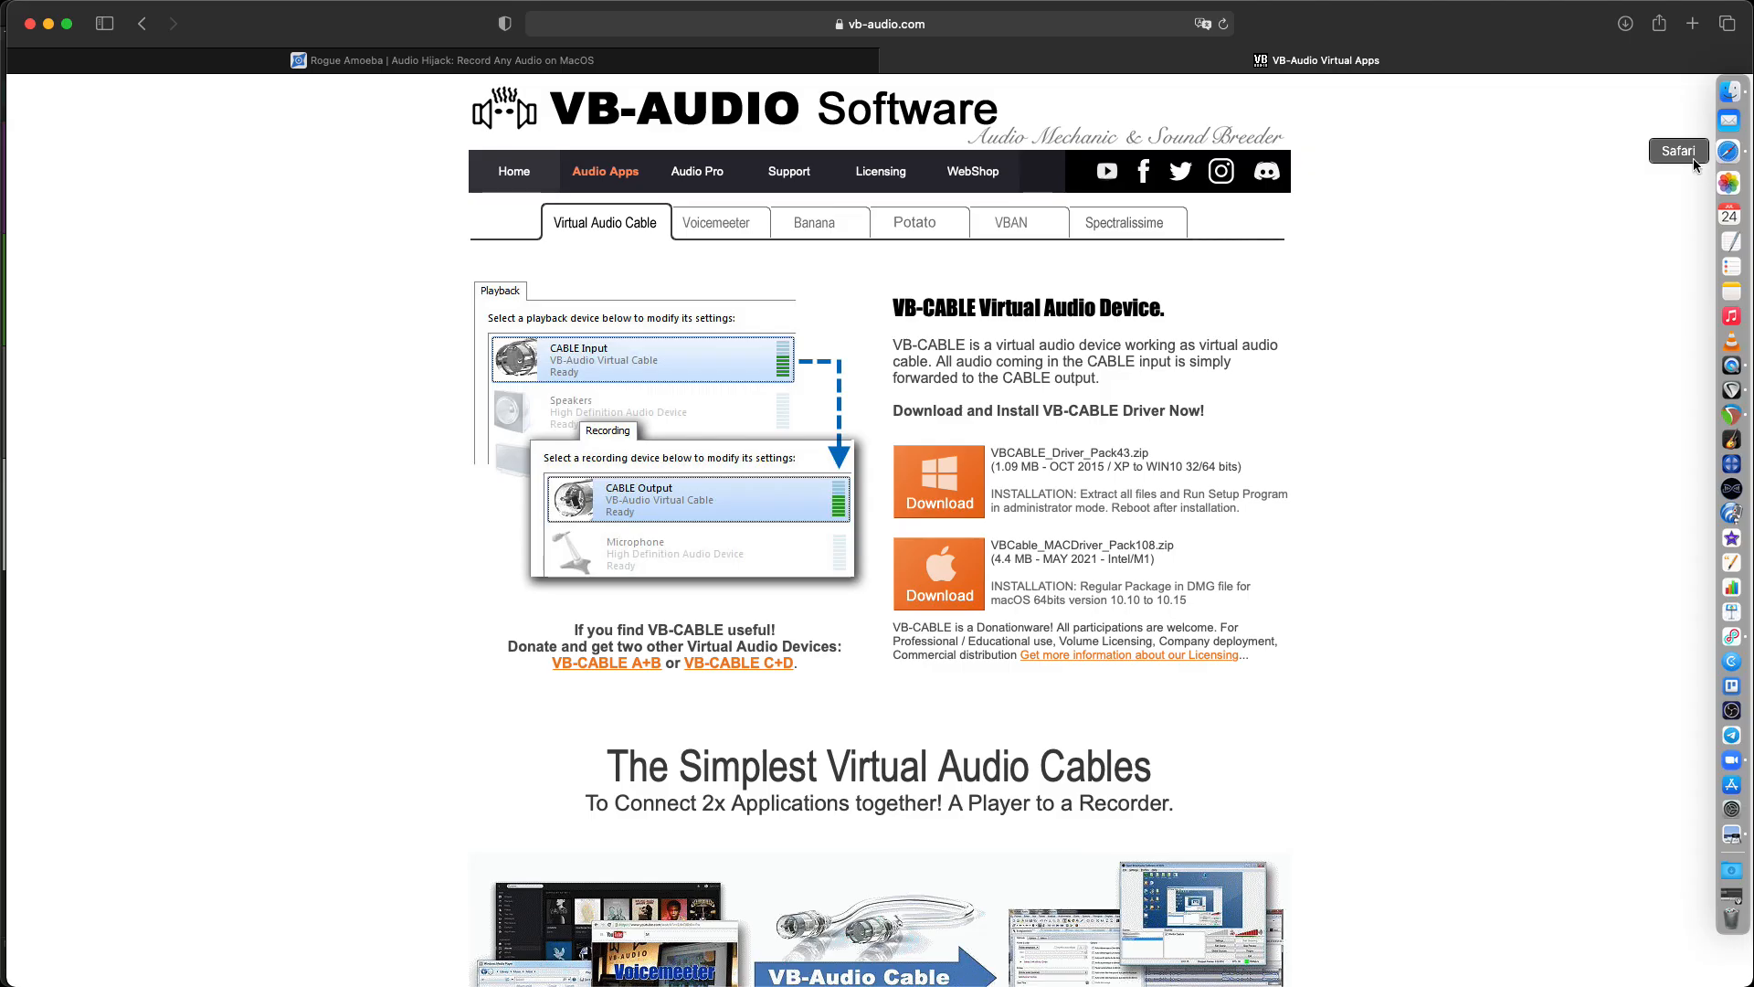
pyautogui.press('super+Tab')
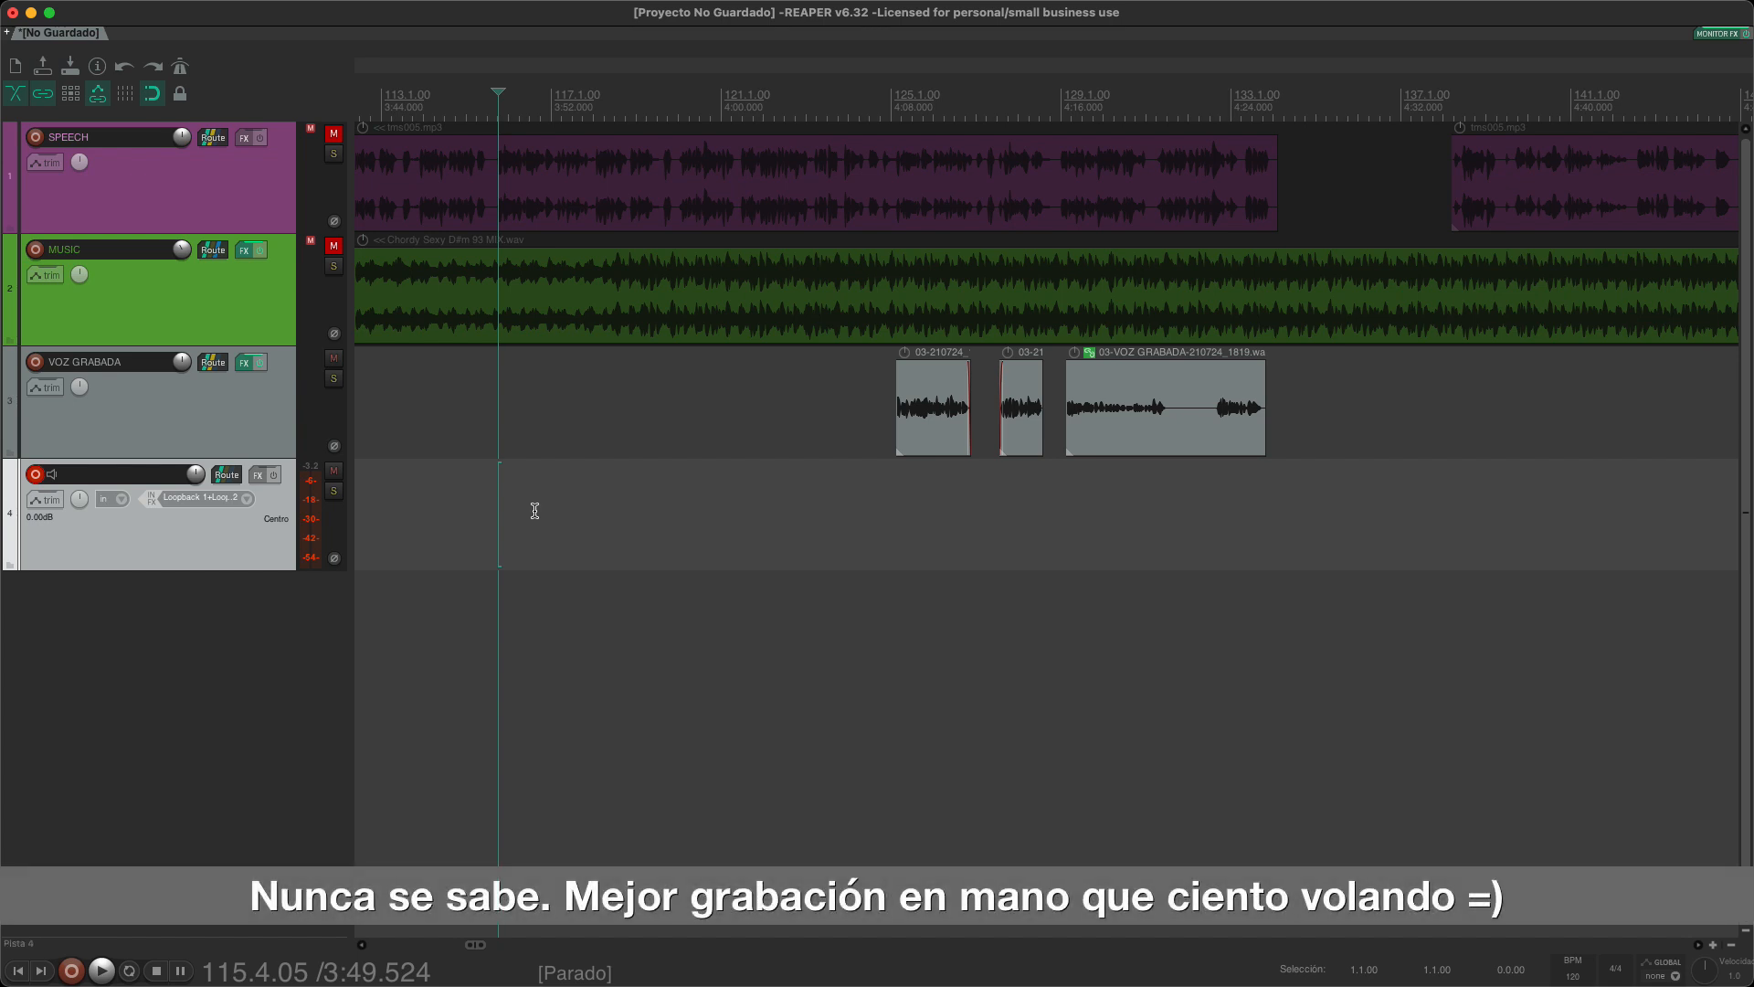
pyautogui.press('super+Tab')
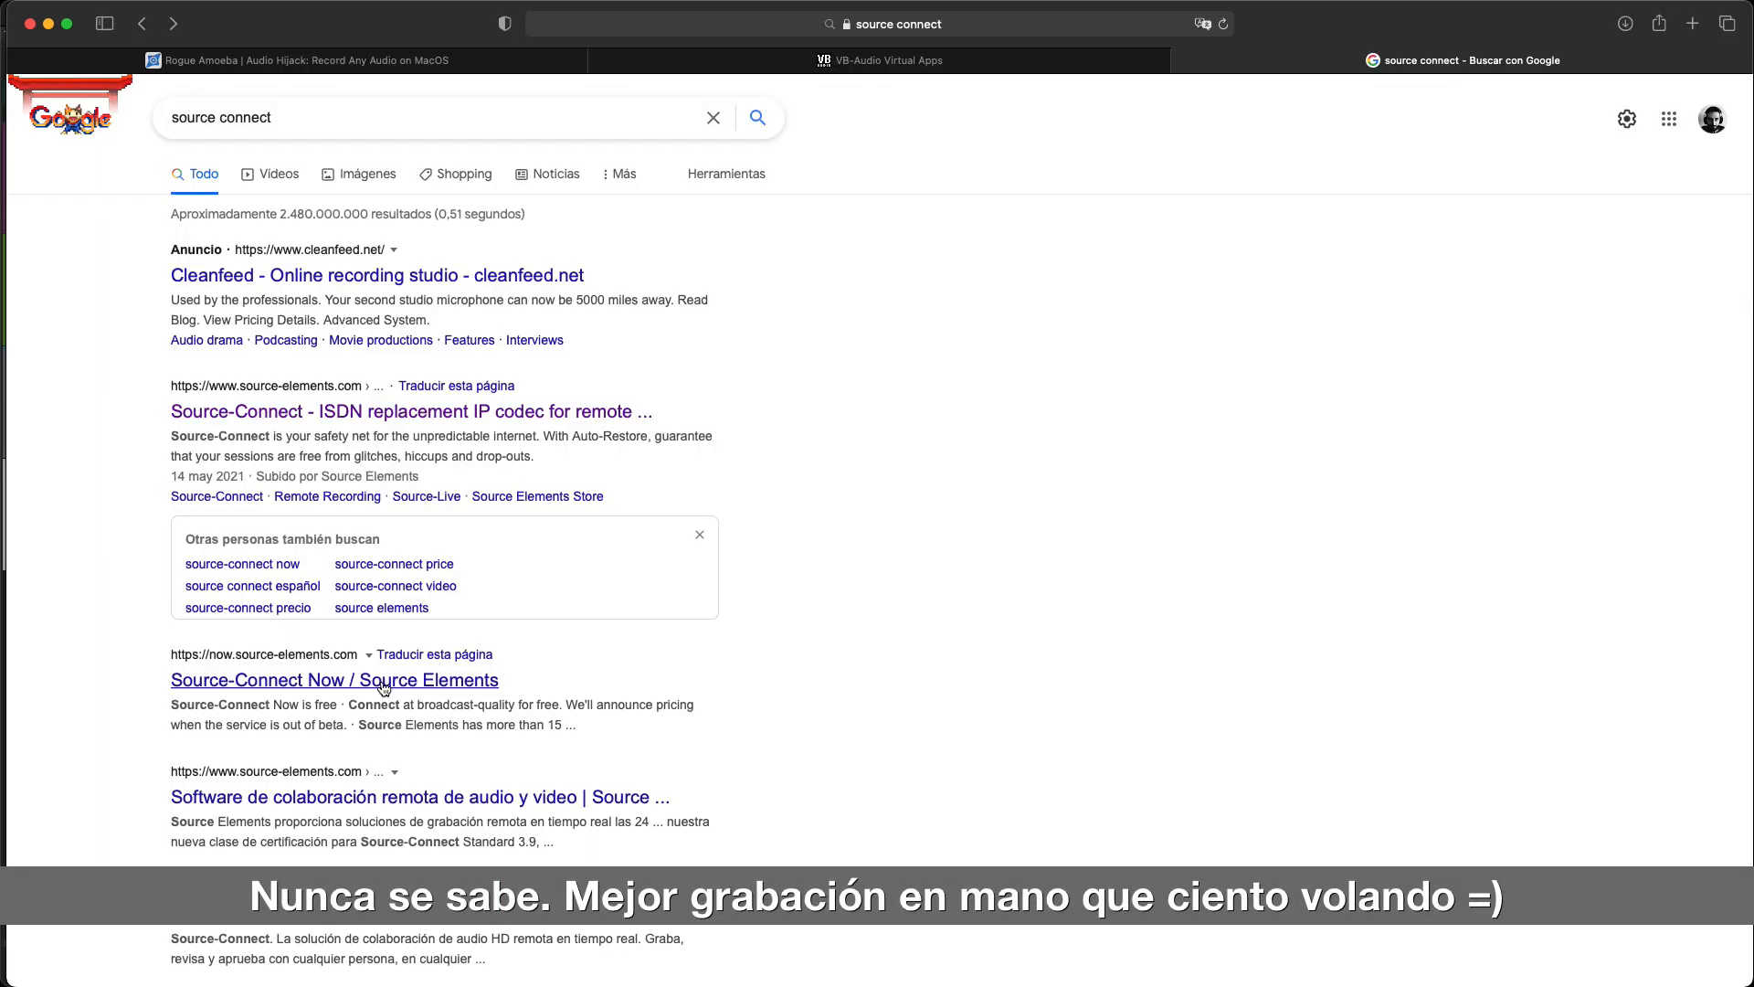
pyautogui.click(383, 687)
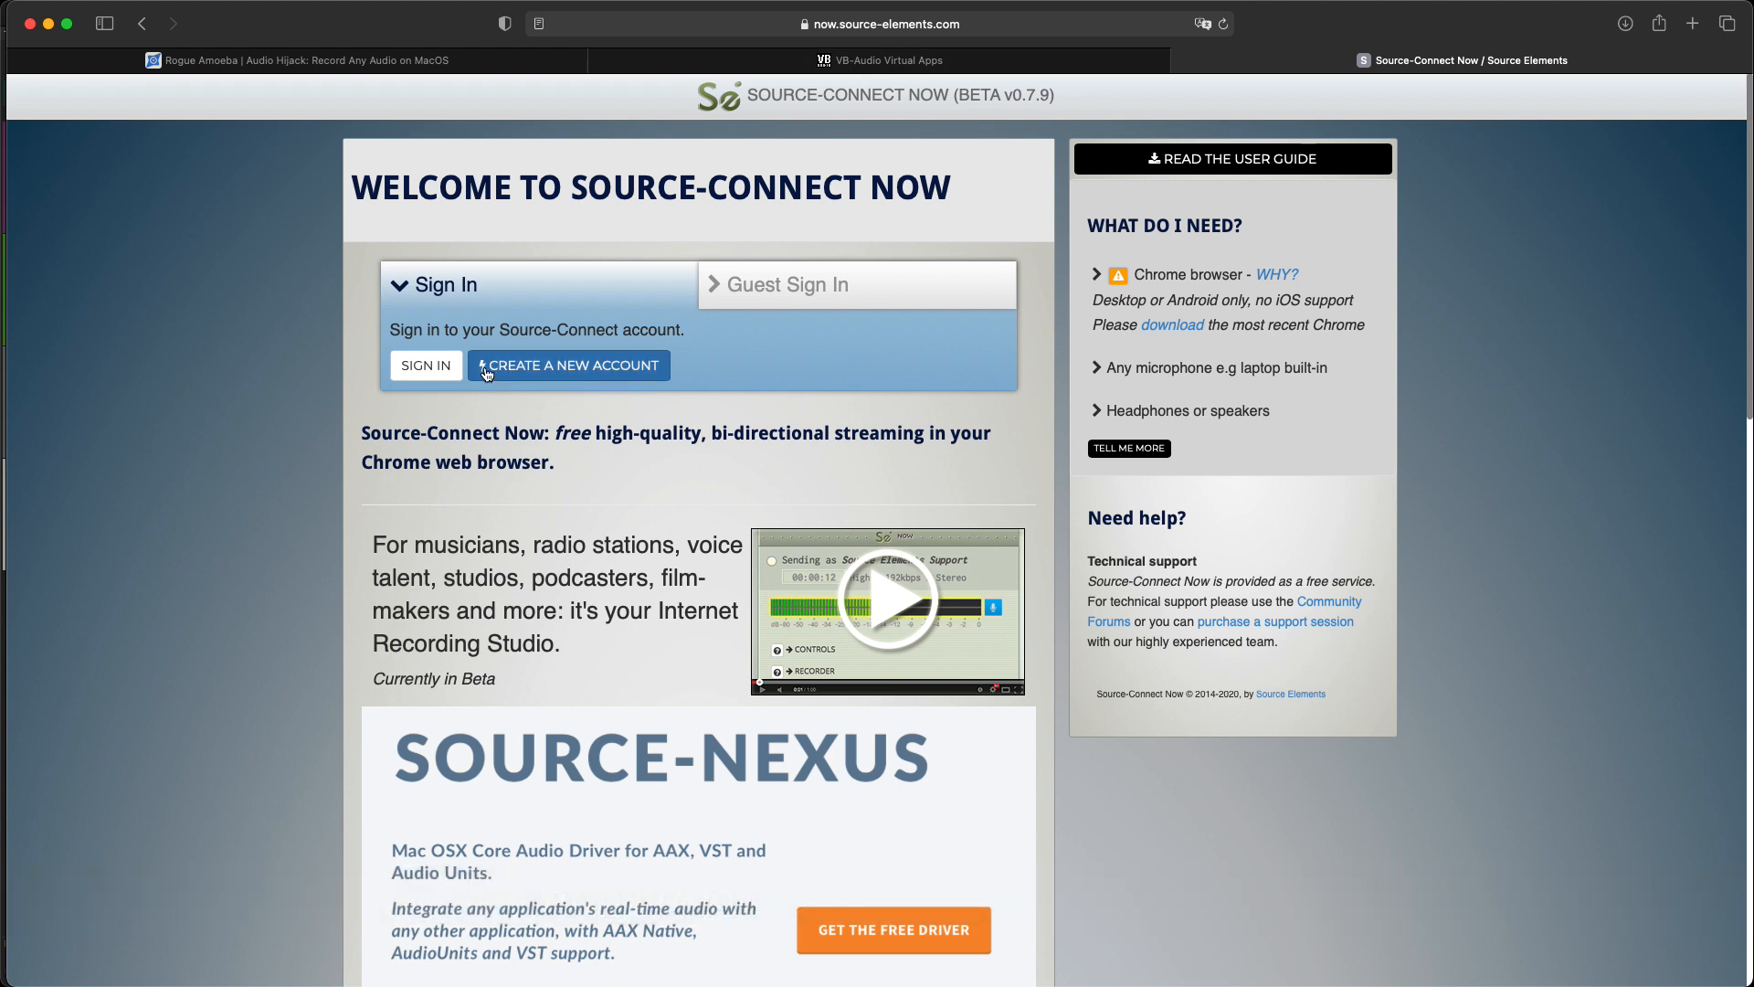
# Step: Sign in to the Source-Connect account with the stored username and account password
pyautogui.click(426, 366)
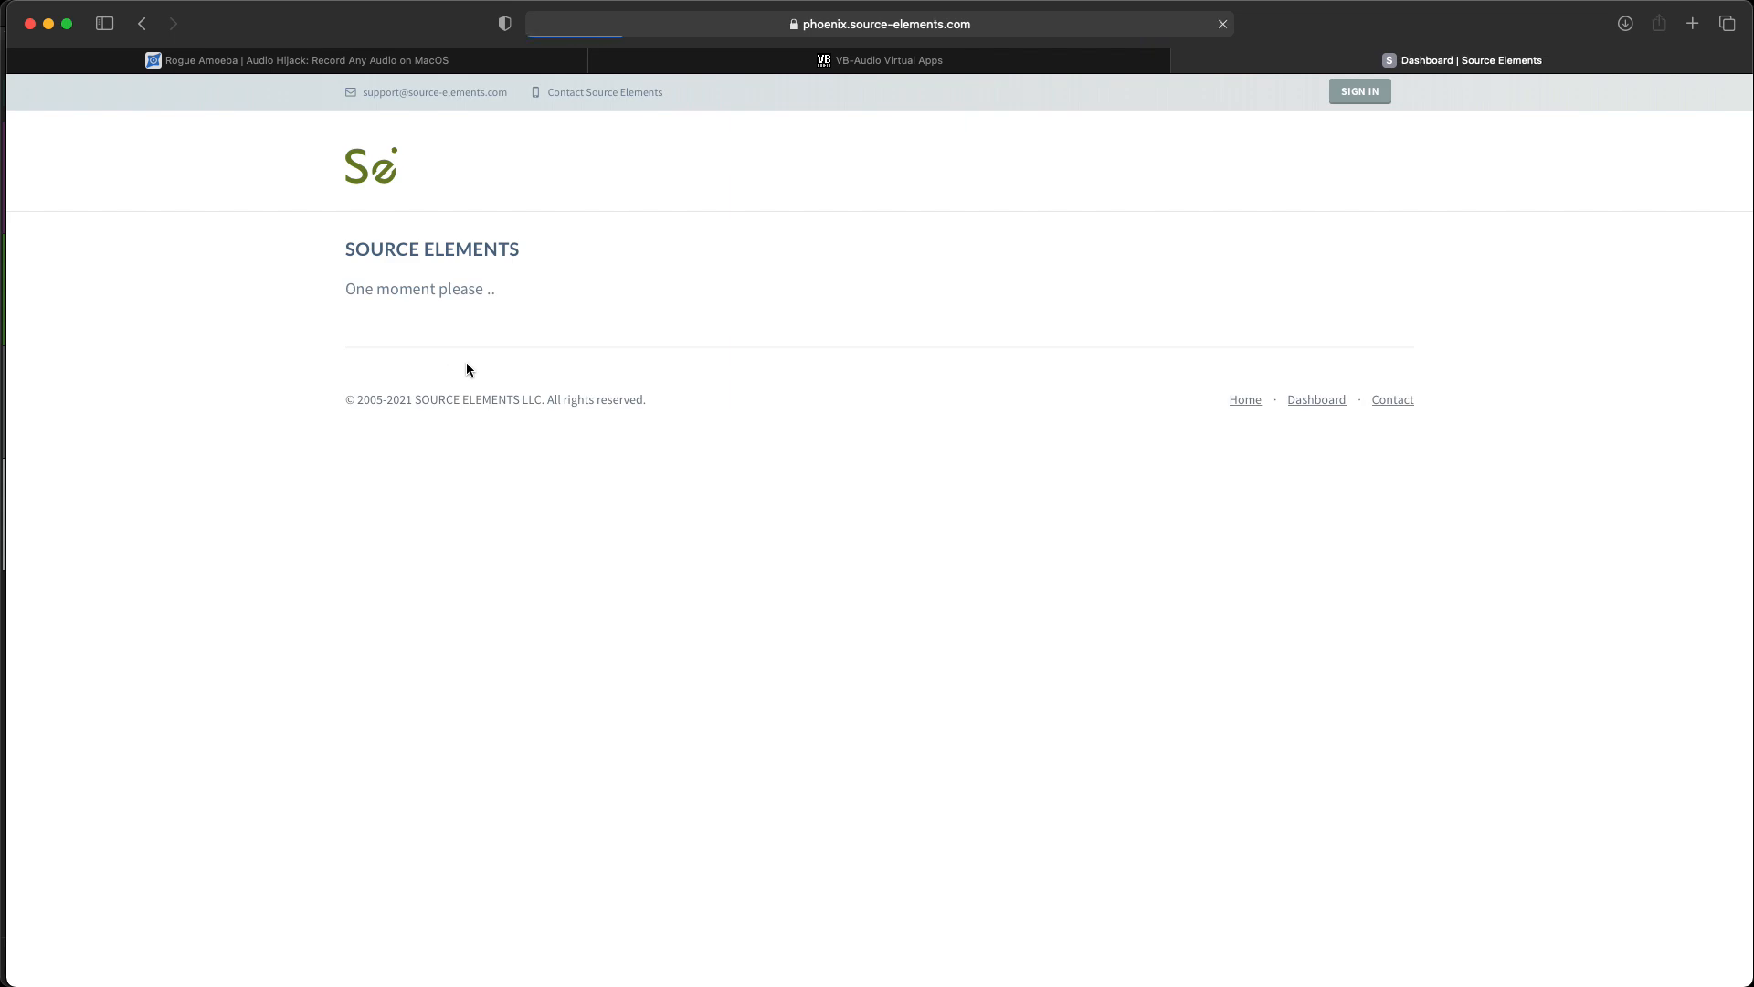
pyautogui.click(471, 358)
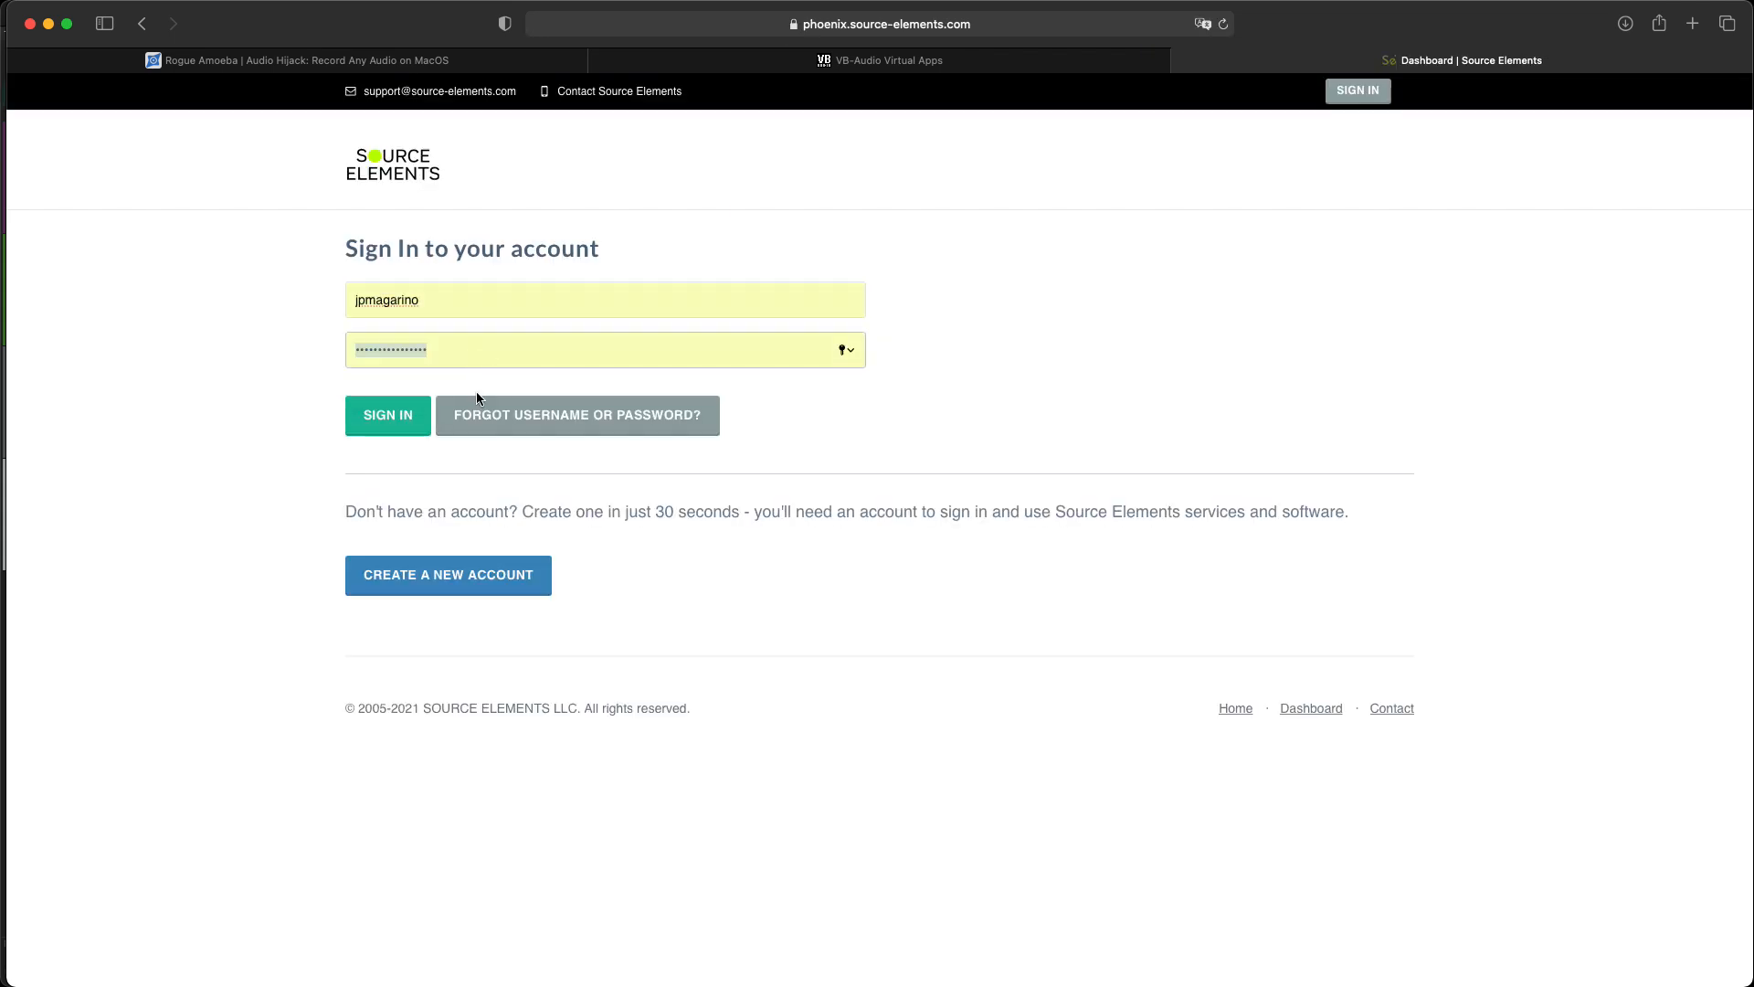
pyautogui.click(387, 417)
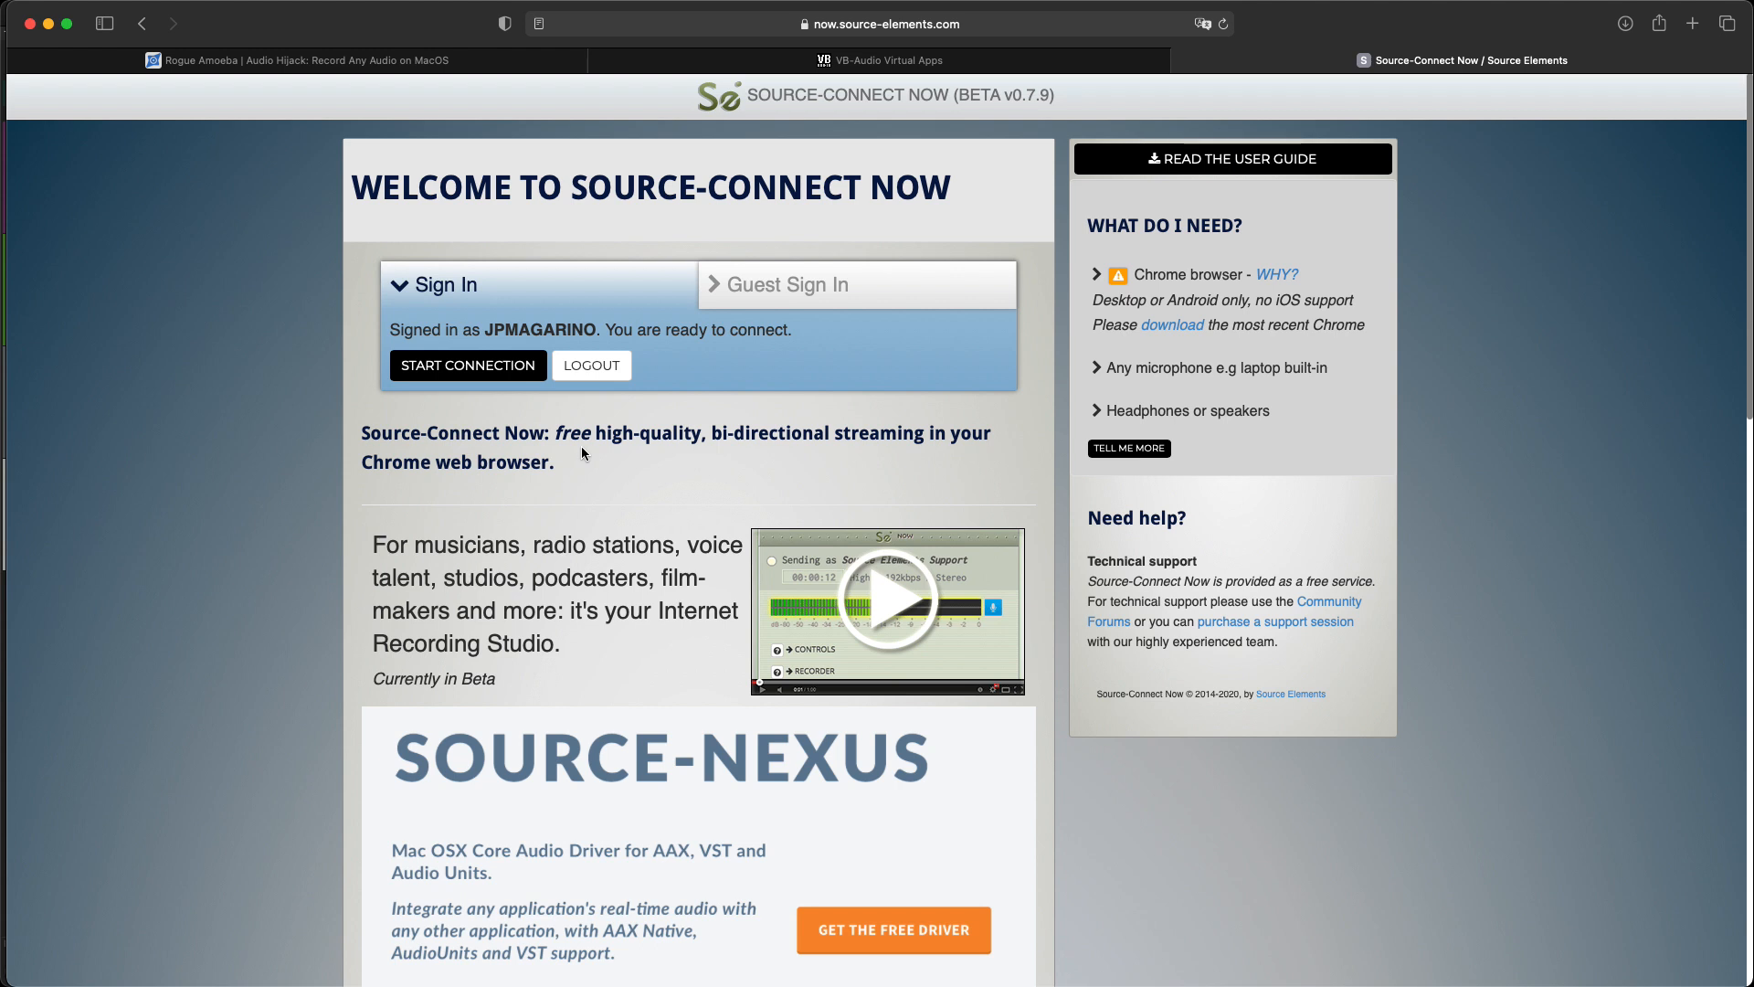
# Step: Try to start a Source-Connect Now session at Great / 128kbps / Mono with 4 guests, and return to the welcome page
pyautogui.click(511, 369)
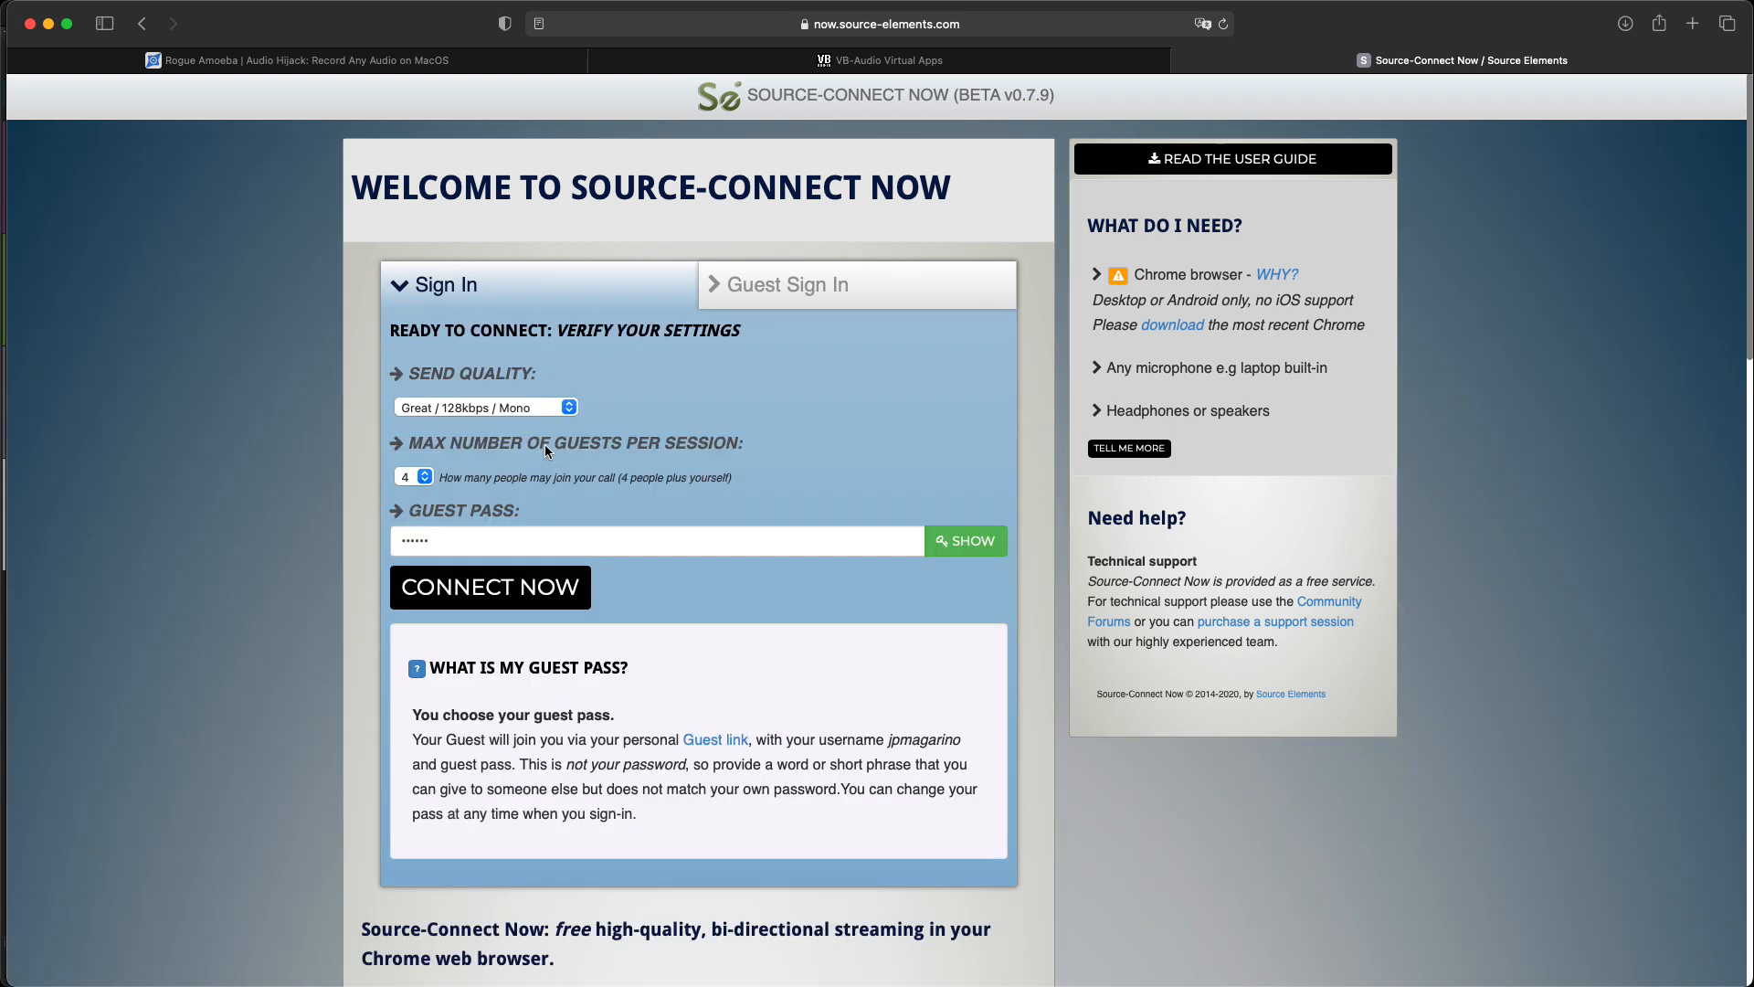
pyautogui.click(530, 588)
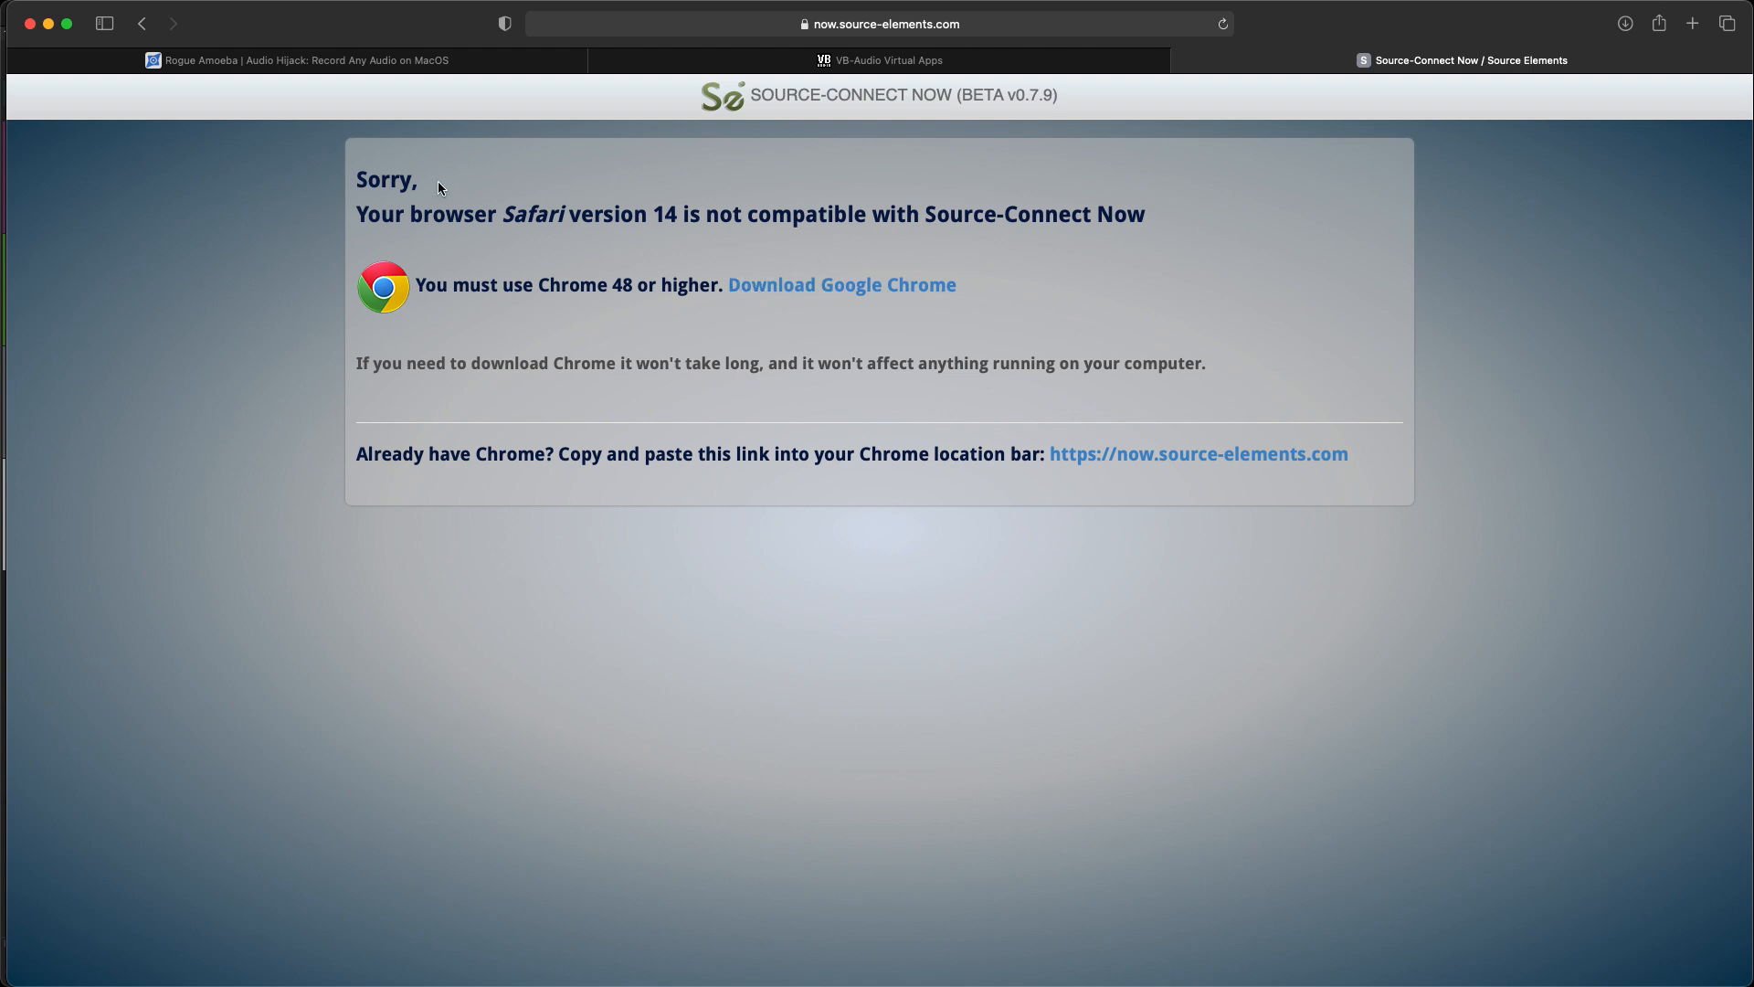
pyautogui.click(141, 24)
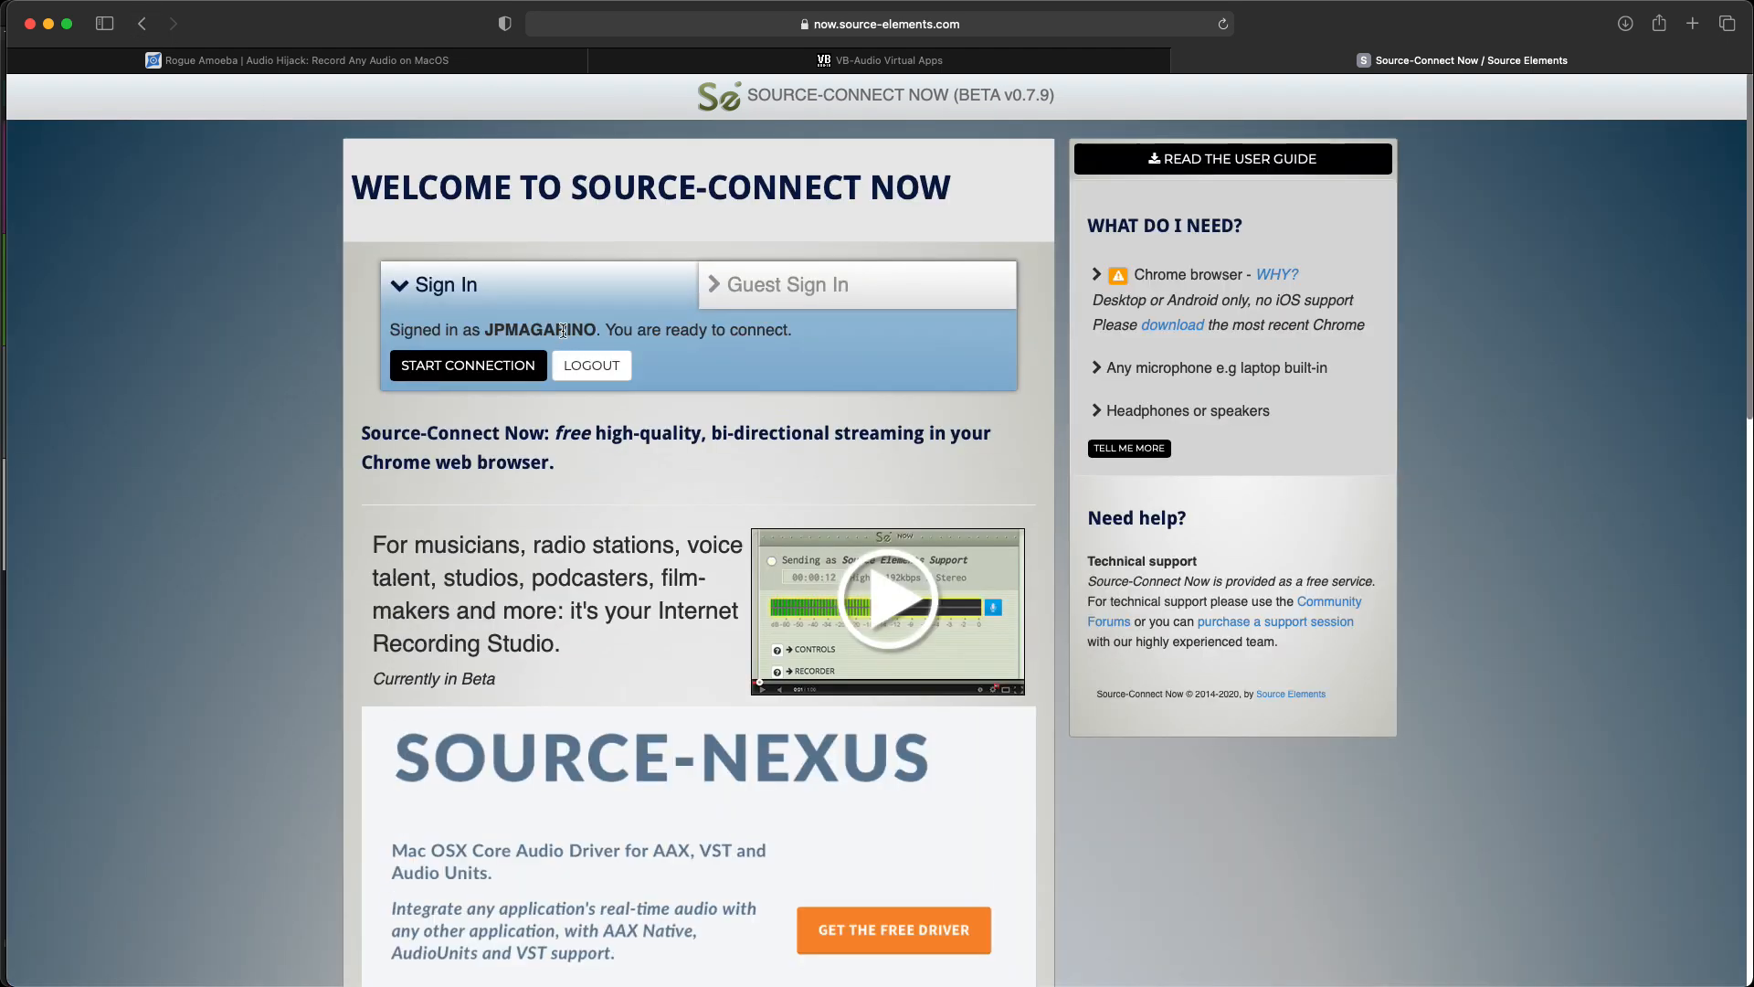
# Step: Open Source-Connect Now's guest sign-in page, and switch to REAPER to place the edit cursor at about 3:48 on the VOZ GRABADA track
pyautogui.click(818, 281)
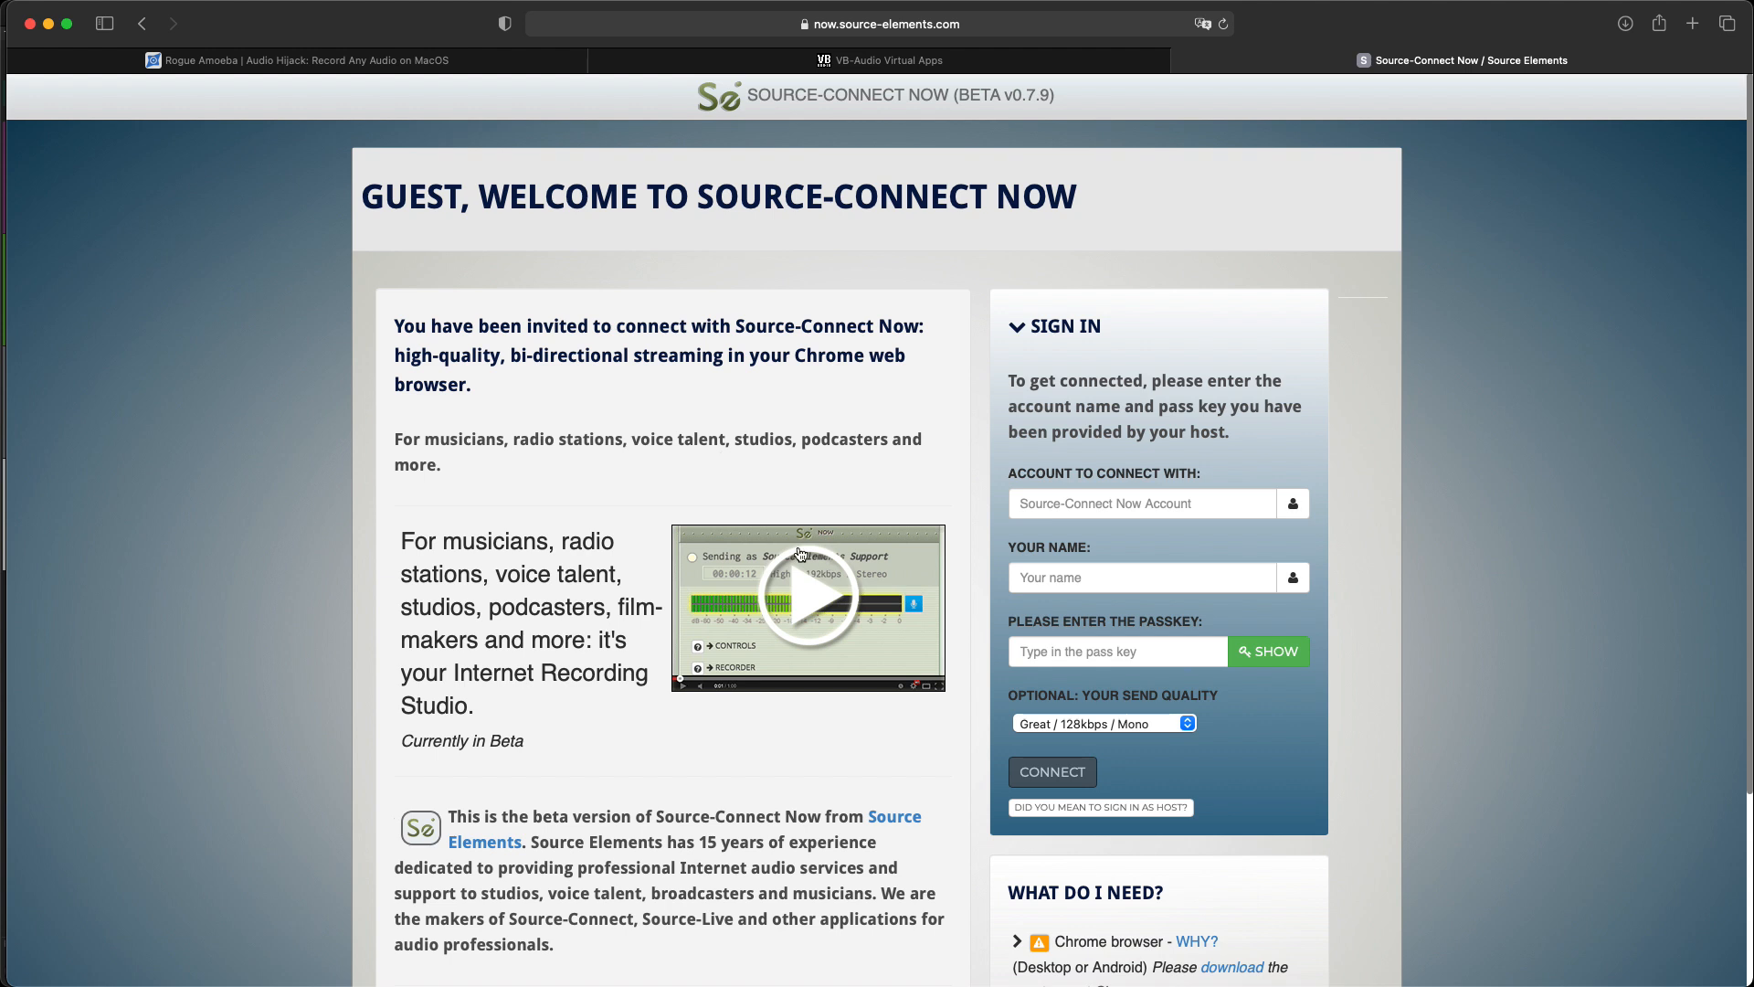
pyautogui.press('super+Tab')
pyautogui.click(472, 426)
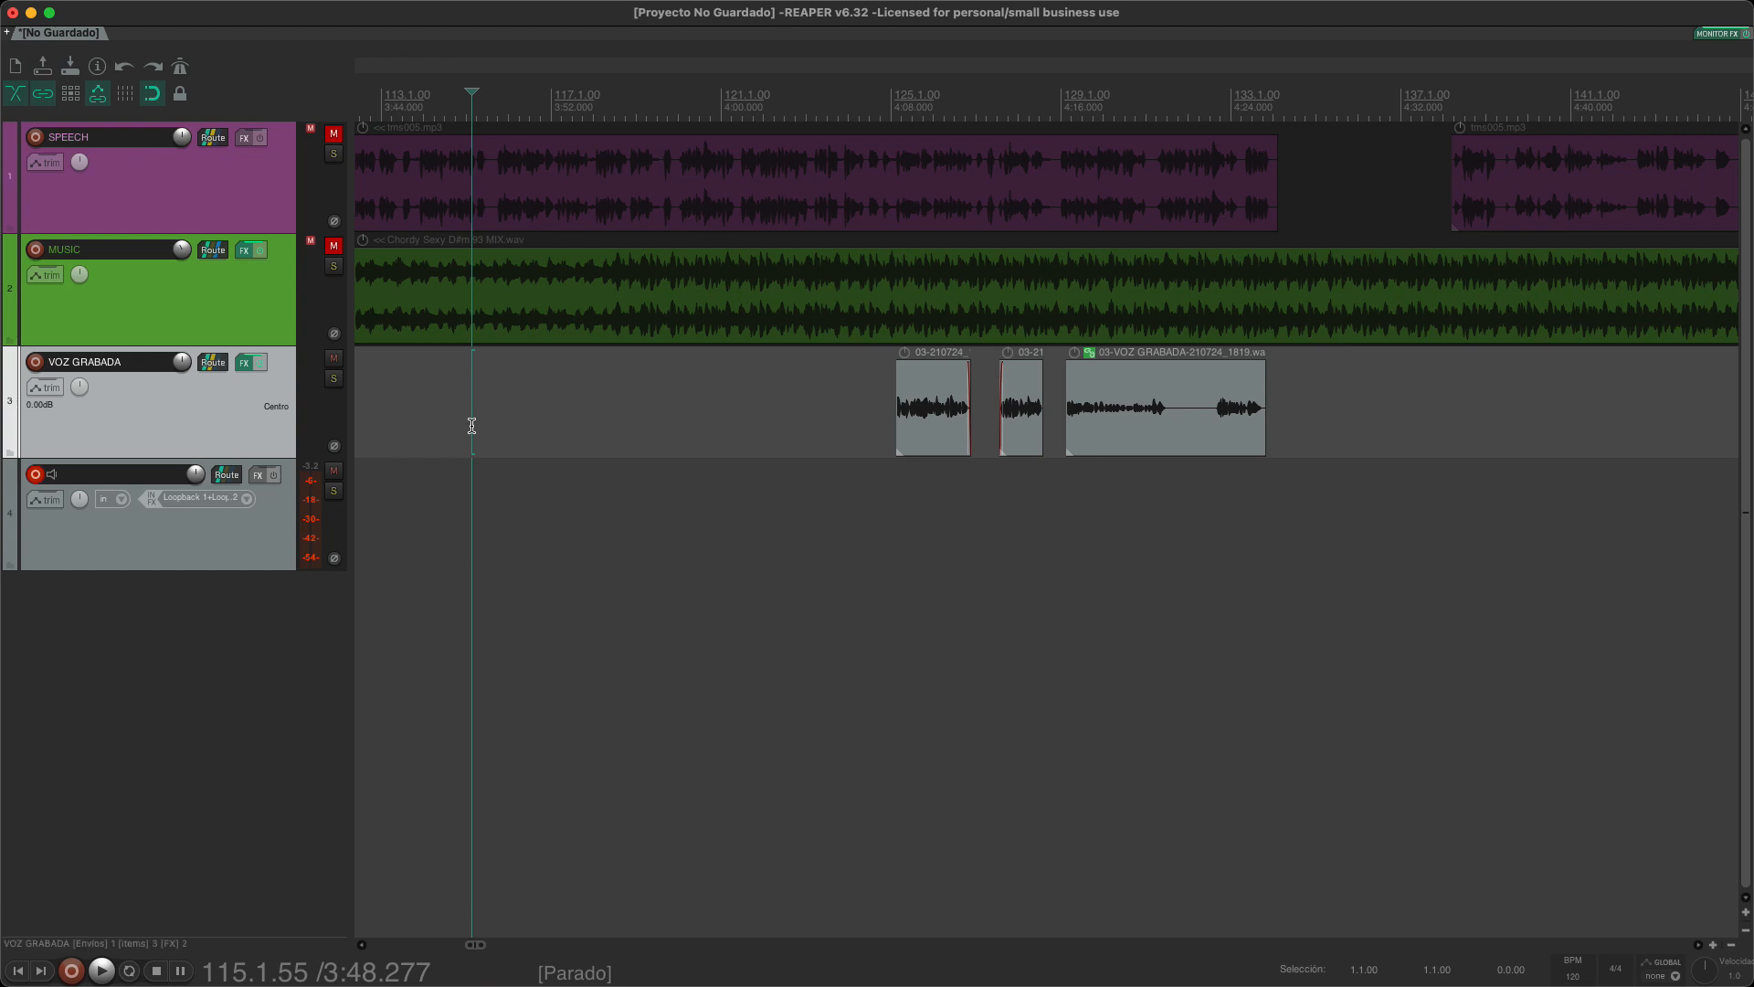
# Step: Switch back to Safari, examine the guest sign-in form and requirements on the Source-Connect Now page, and return to REAPER
pyautogui.press('super+Tab')
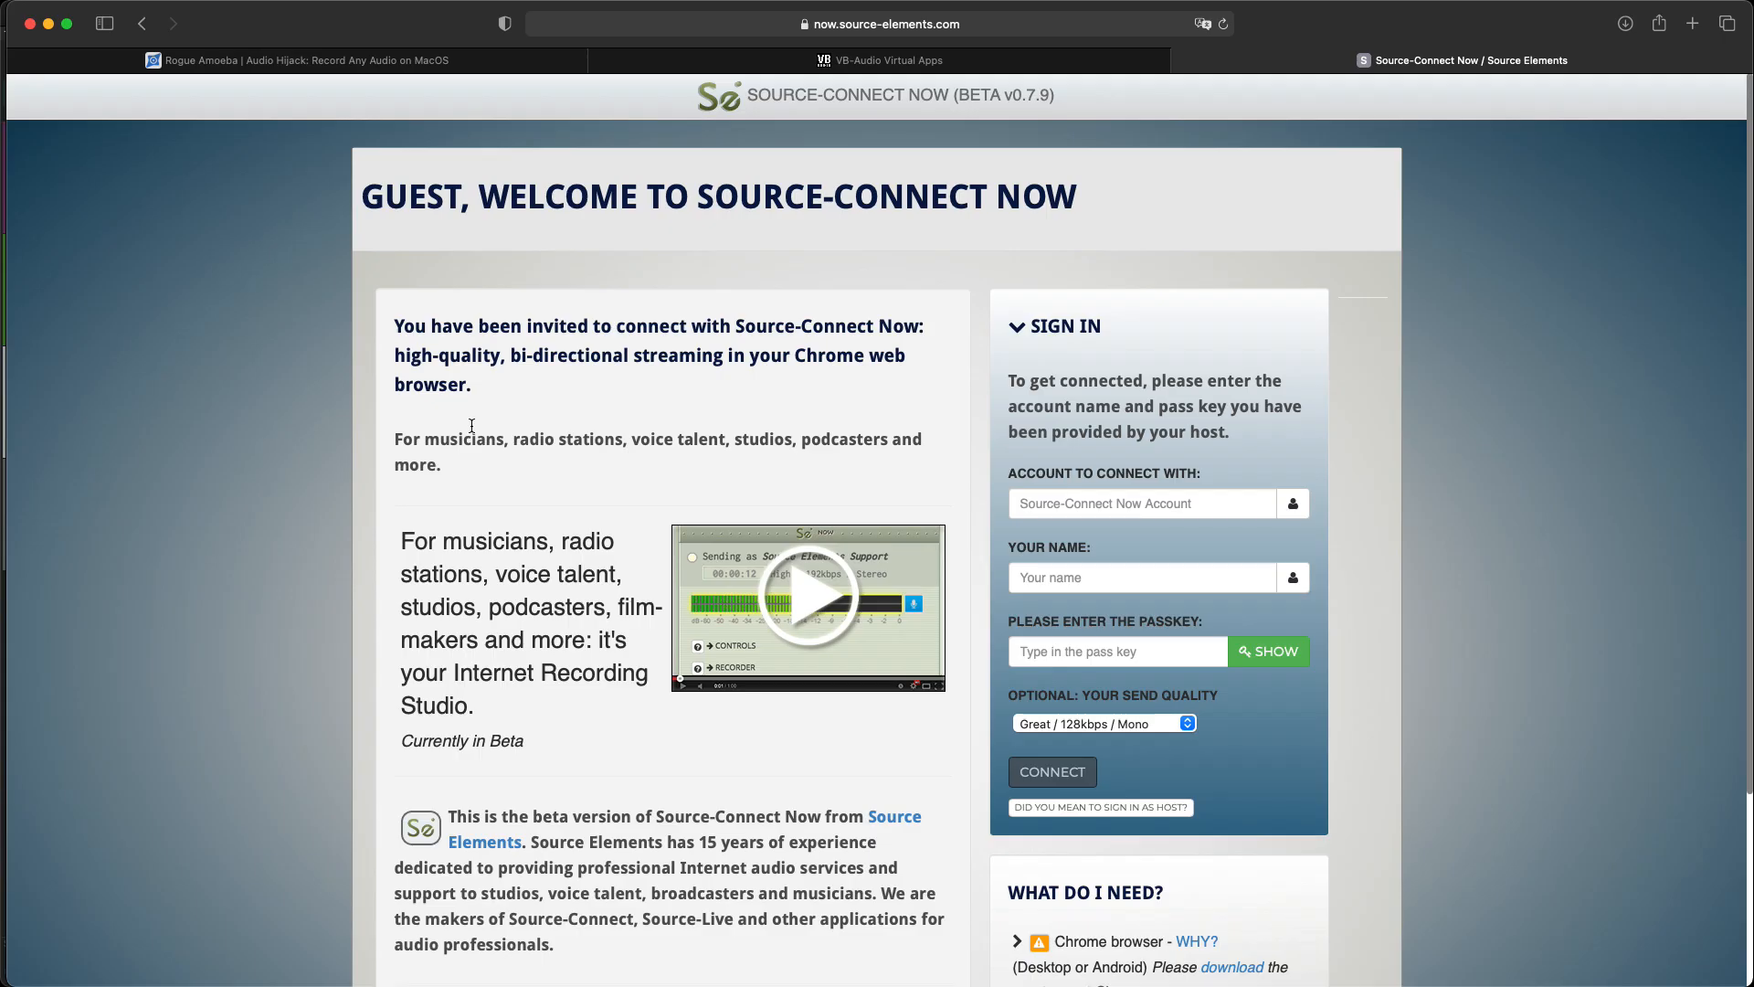
pyautogui.scroll(-5, 463, 532)
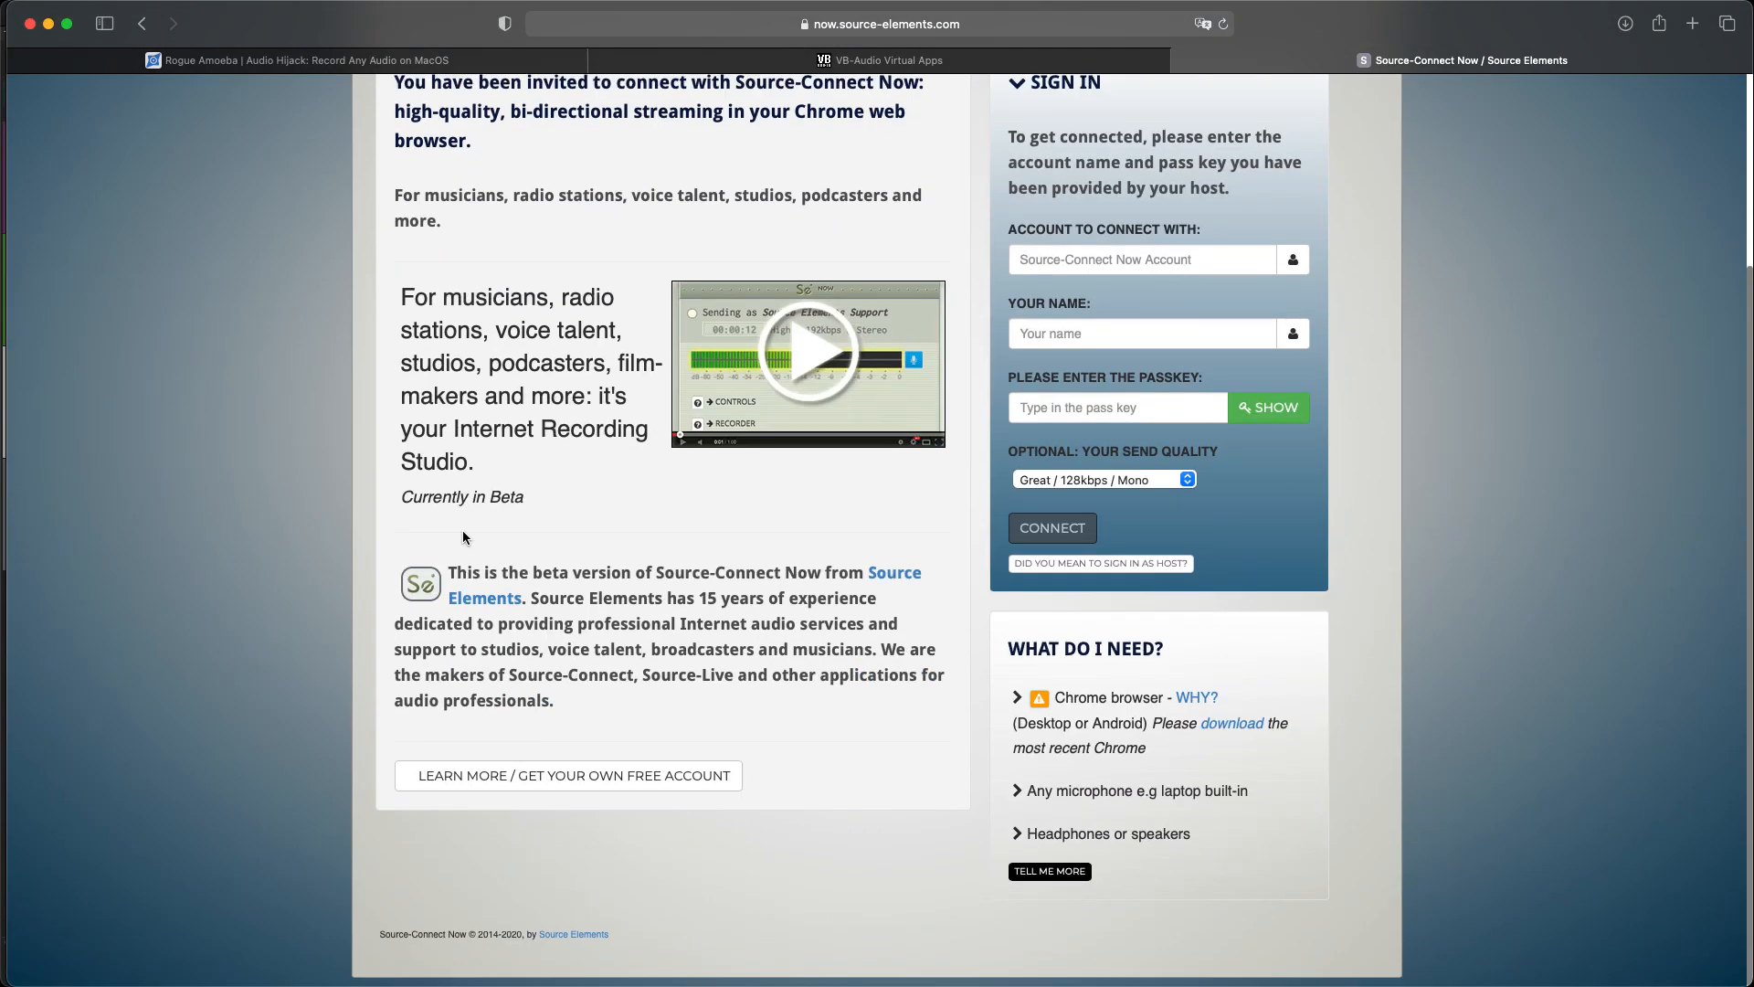
pyautogui.scroll(1, 463, 532)
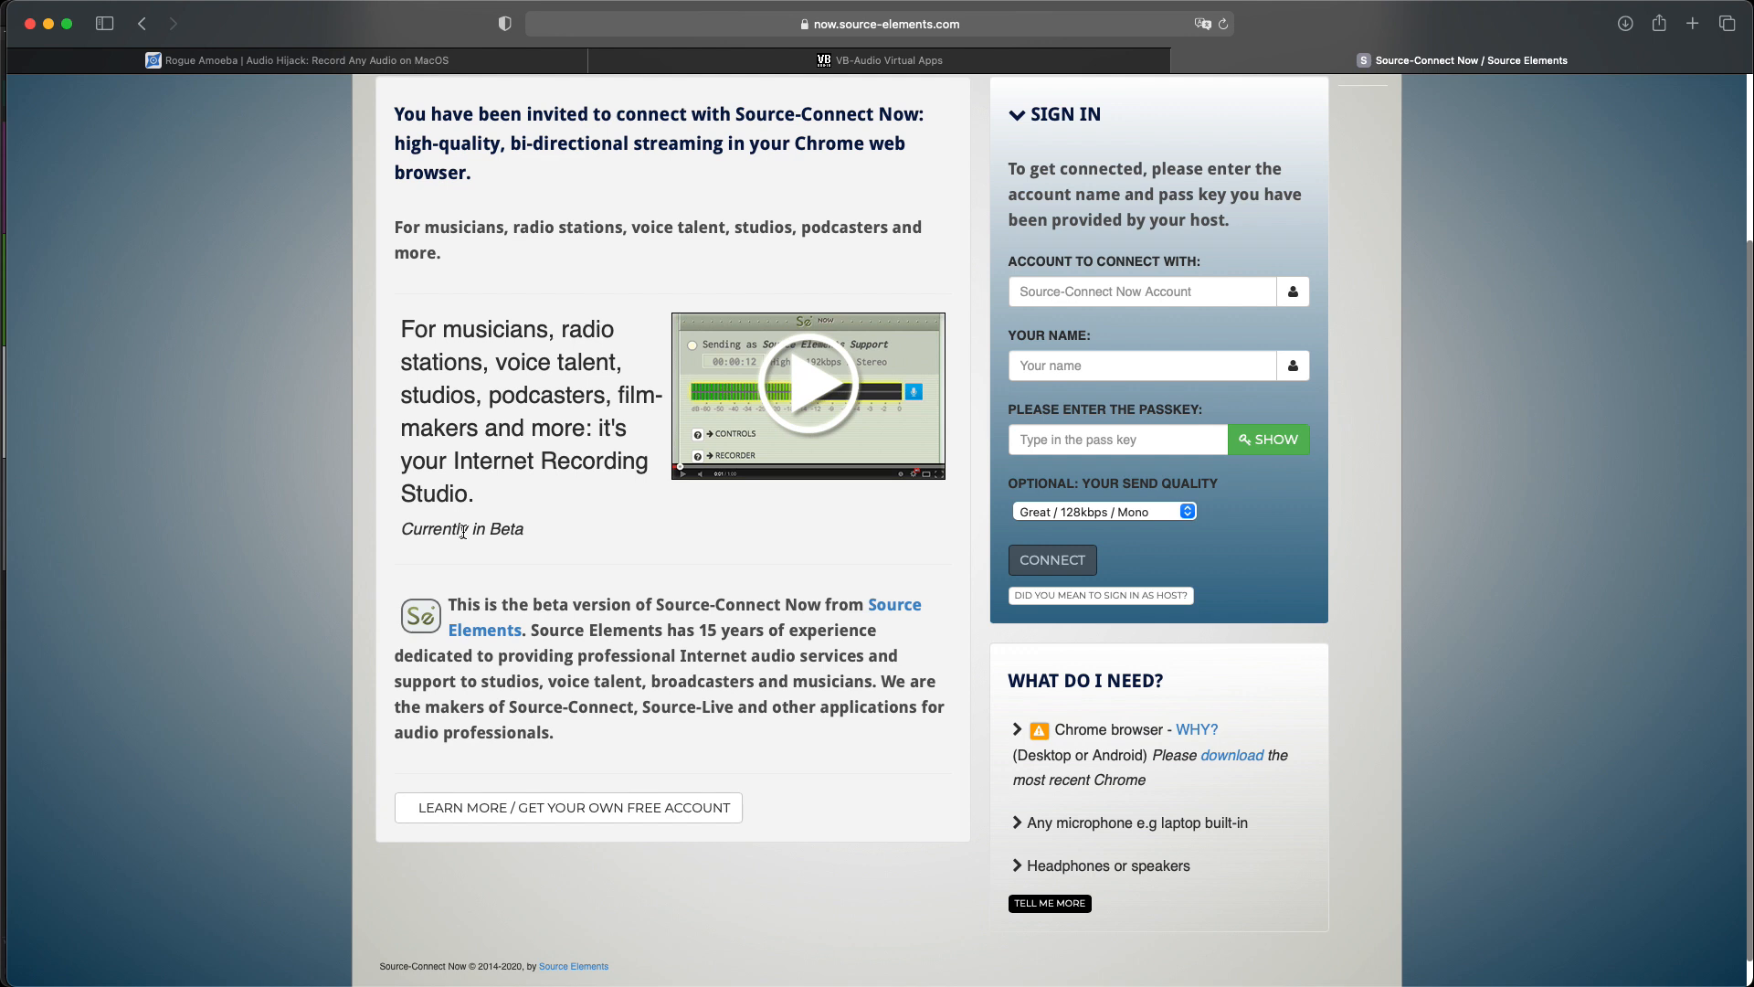
pyautogui.press('super+Tab')
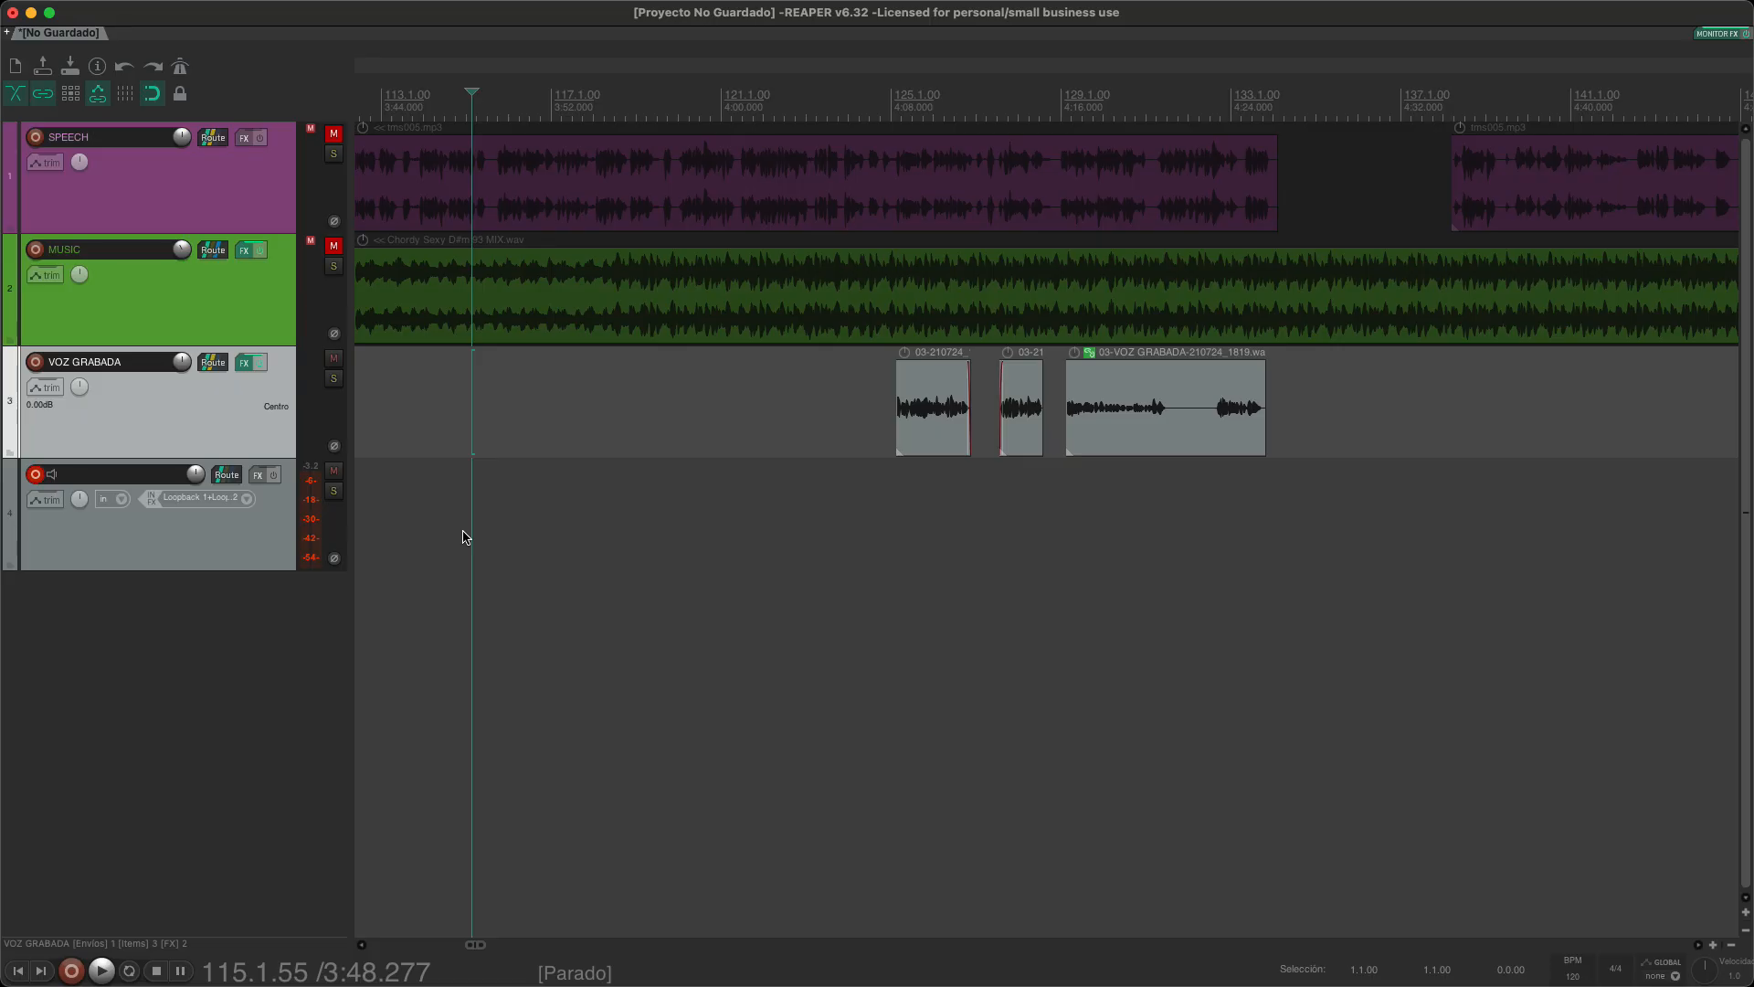